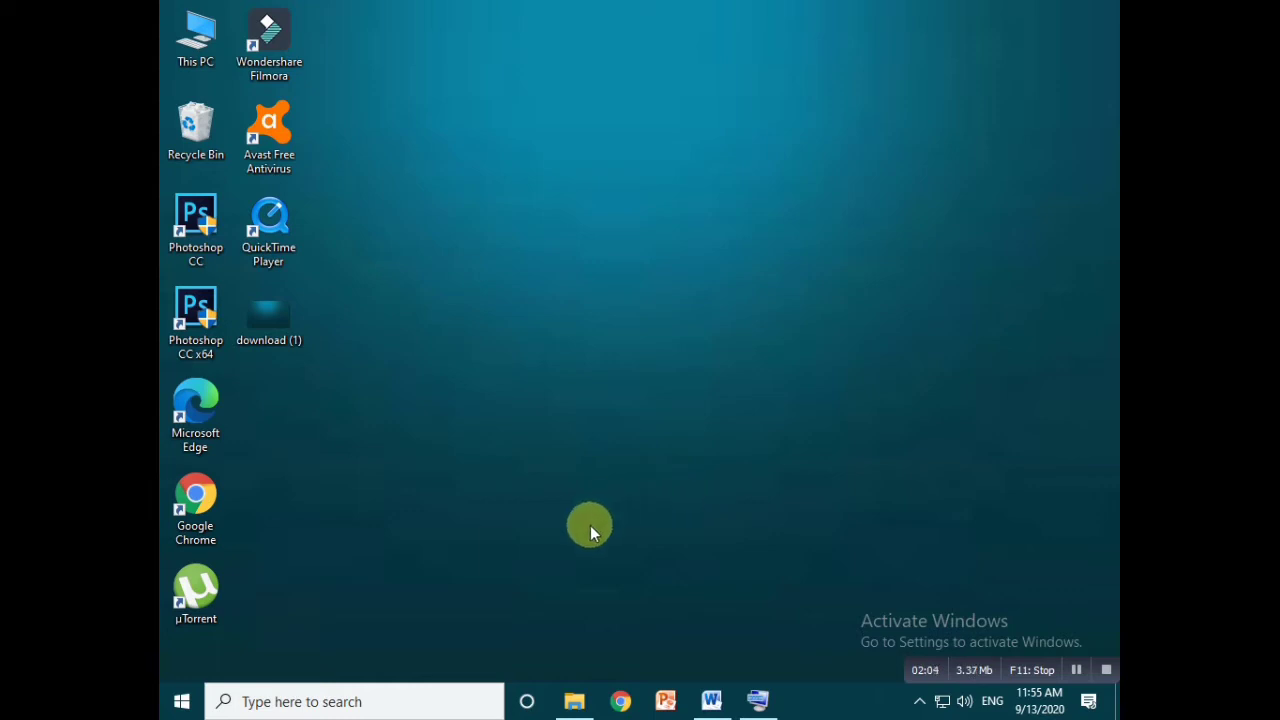
Launch Excel with the run command "excel" and enlarge the program and Book1 windows to fill the screen.
key("super+r")
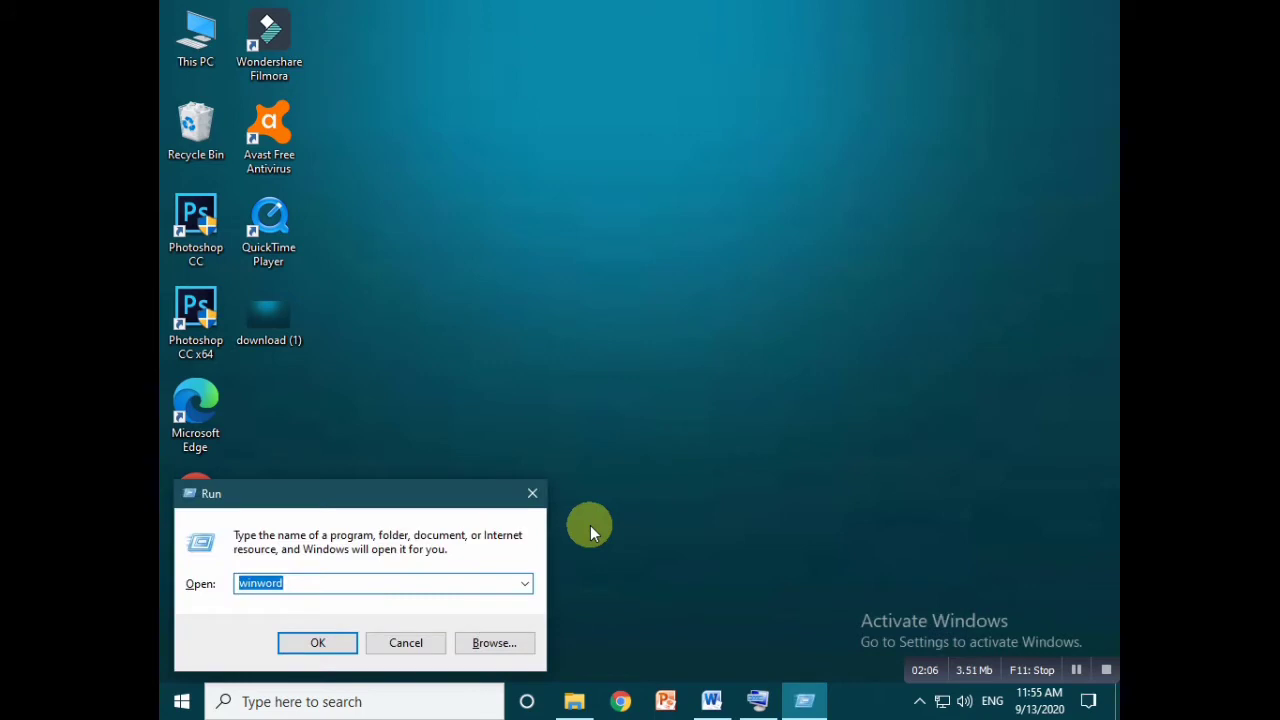
key("BackSpace")
type("exce")
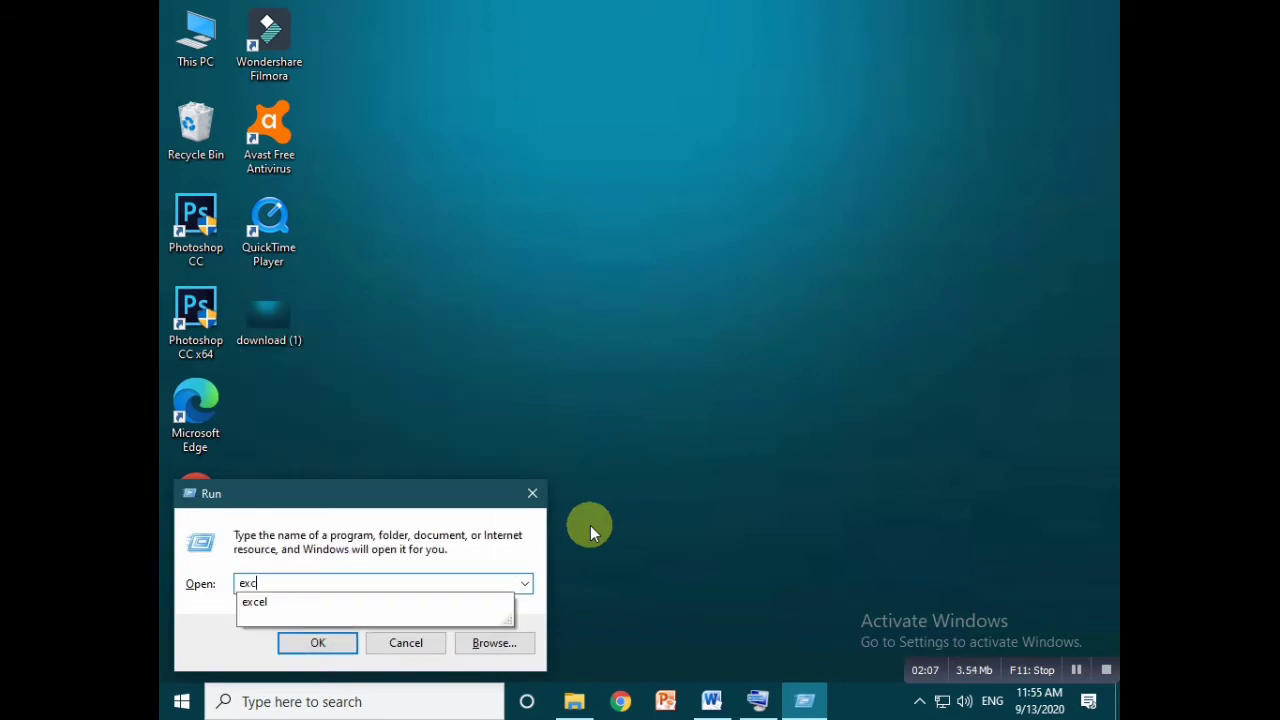
type("l")
key("Return")
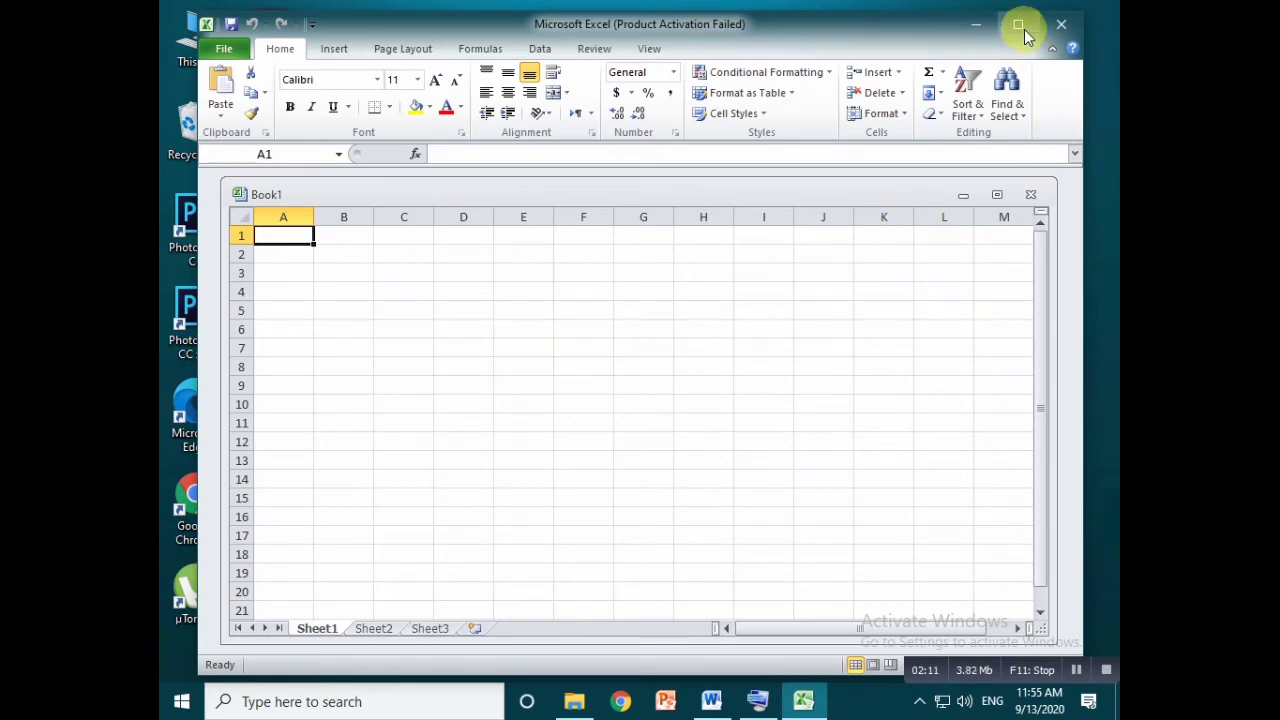
left_click(1020, 26)
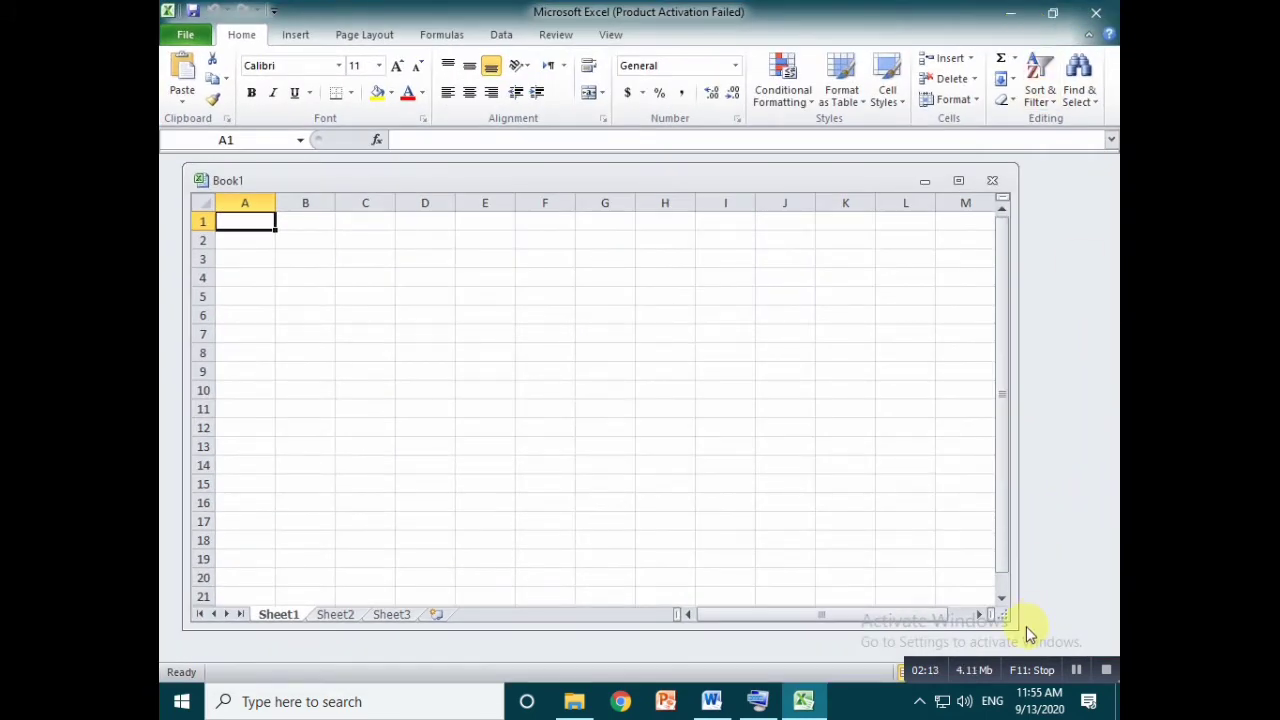
left_click_drag(1018, 627, 1112, 650)
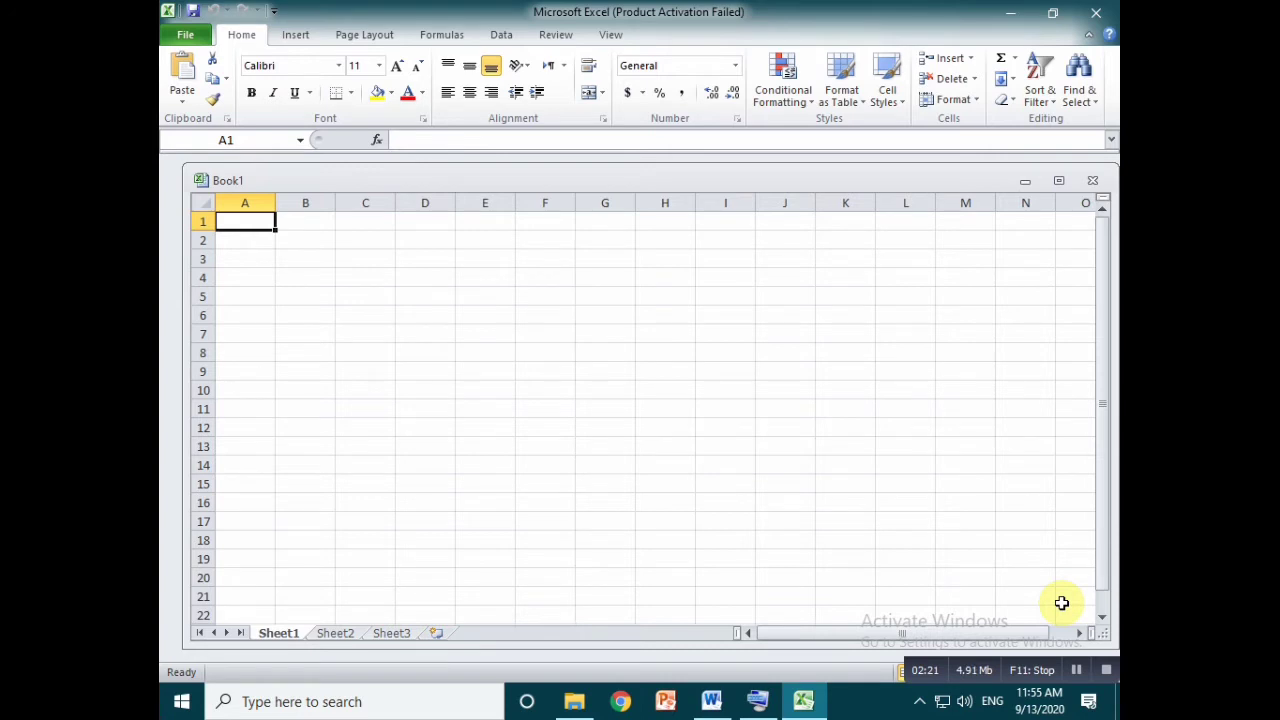
Dismiss the activation wizard, set the sheet's paper size to A4 and check where the page boundaries fall.
left_click(376, 32)
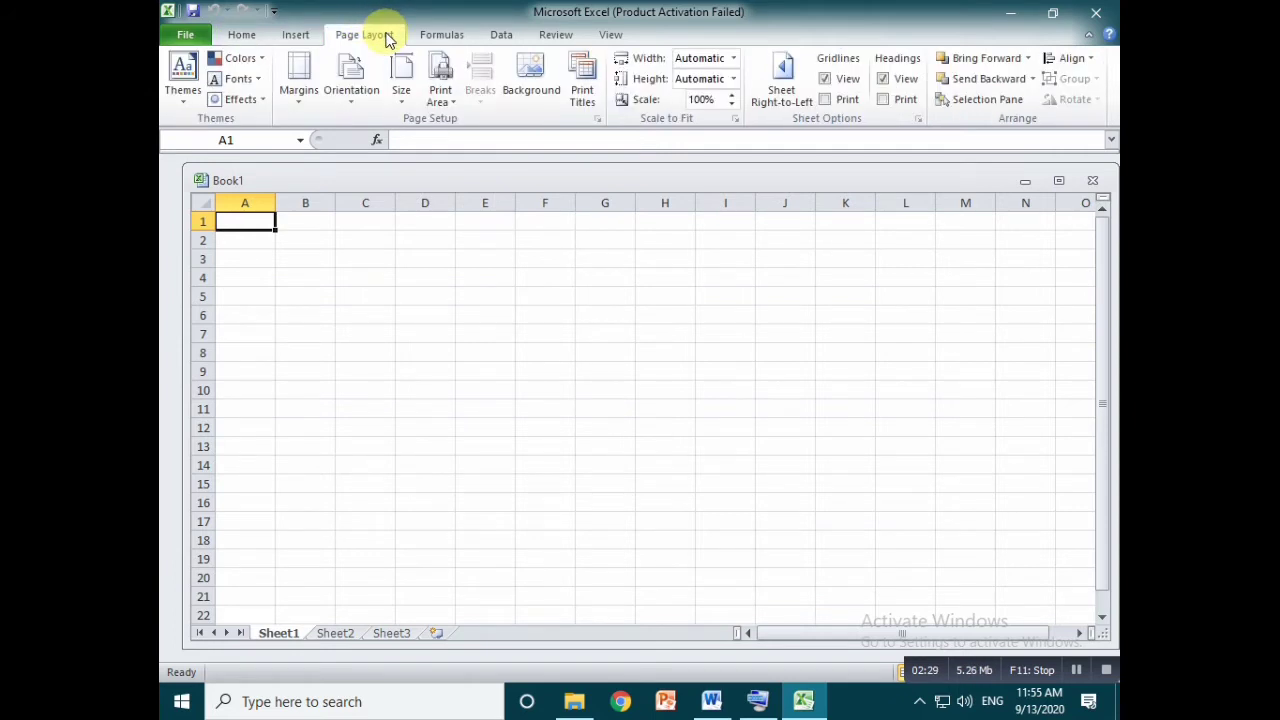
left_click(404, 90)
left_click(435, 186)
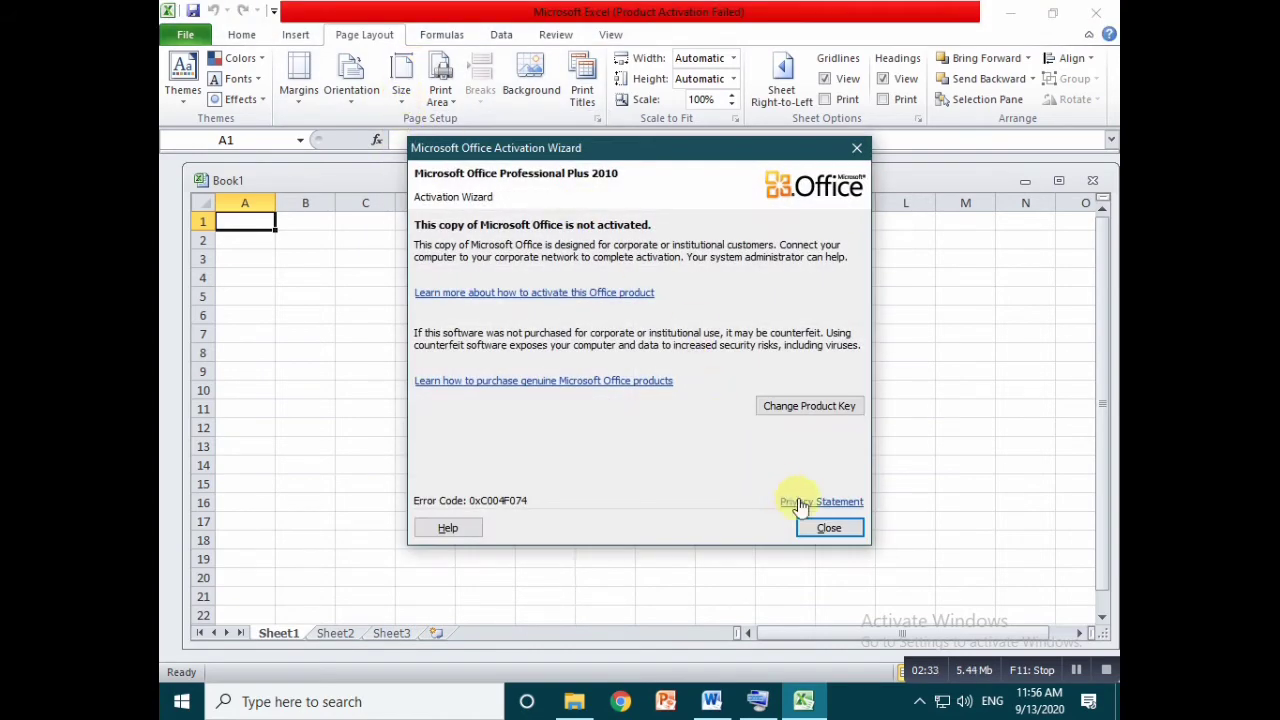
left_click(826, 527)
left_click(401, 80)
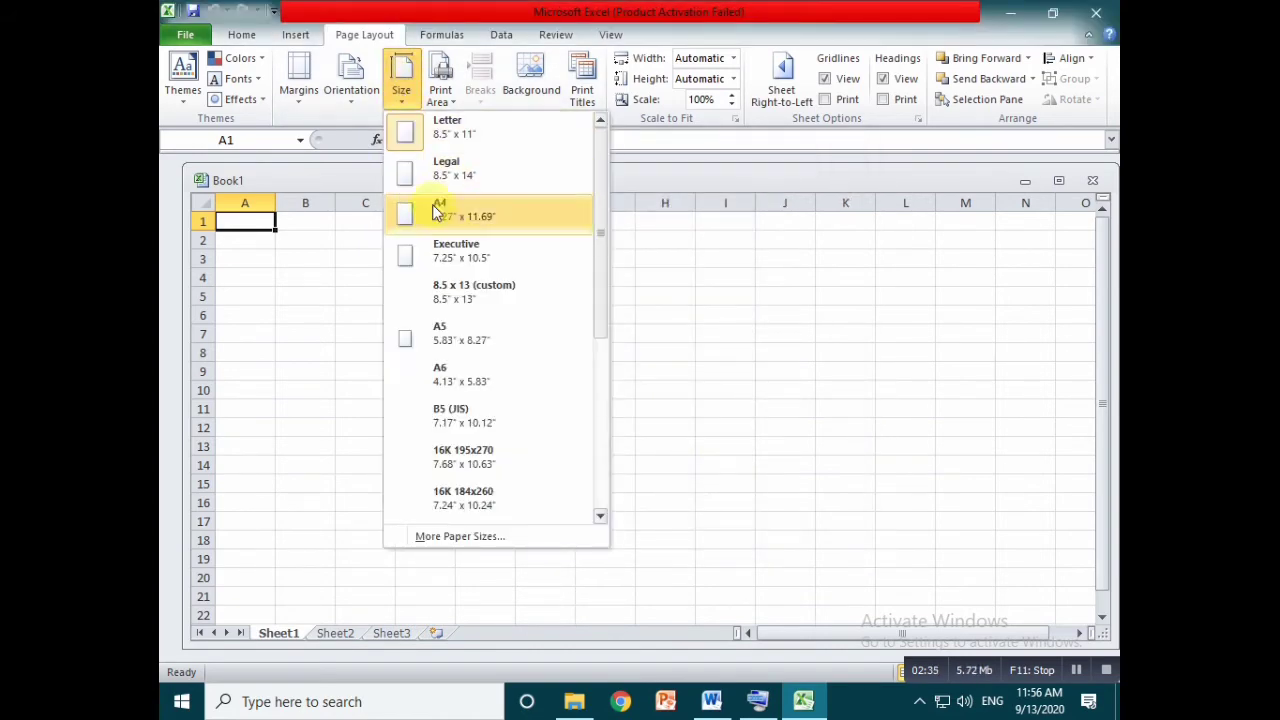
left_click(465, 222)
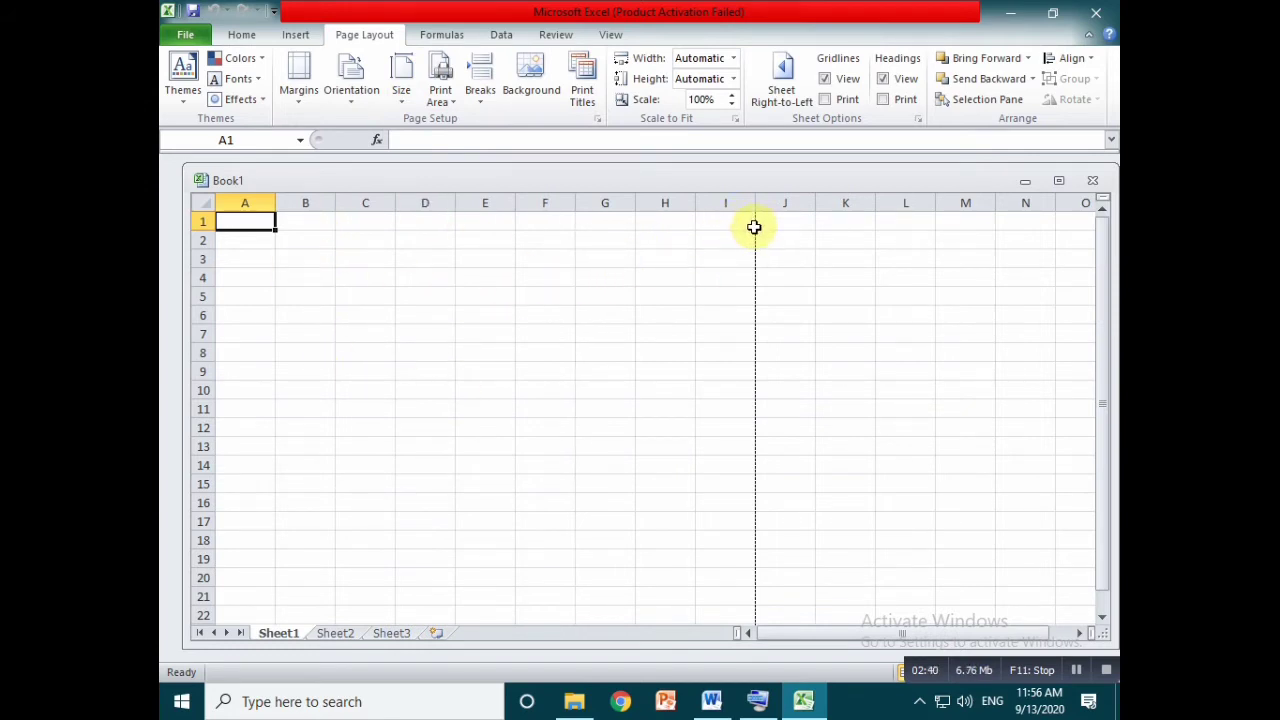
scroll(754, 228, "down", 11)
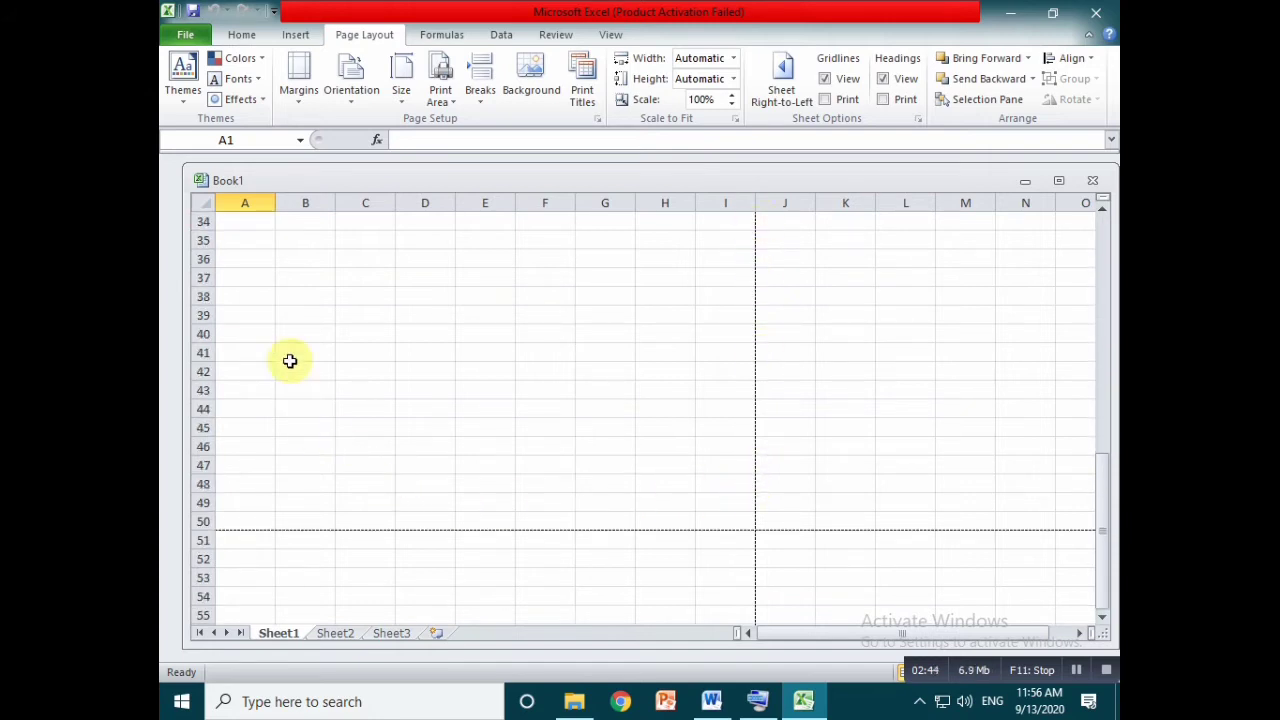
scroll(336, 382, "up", 11)
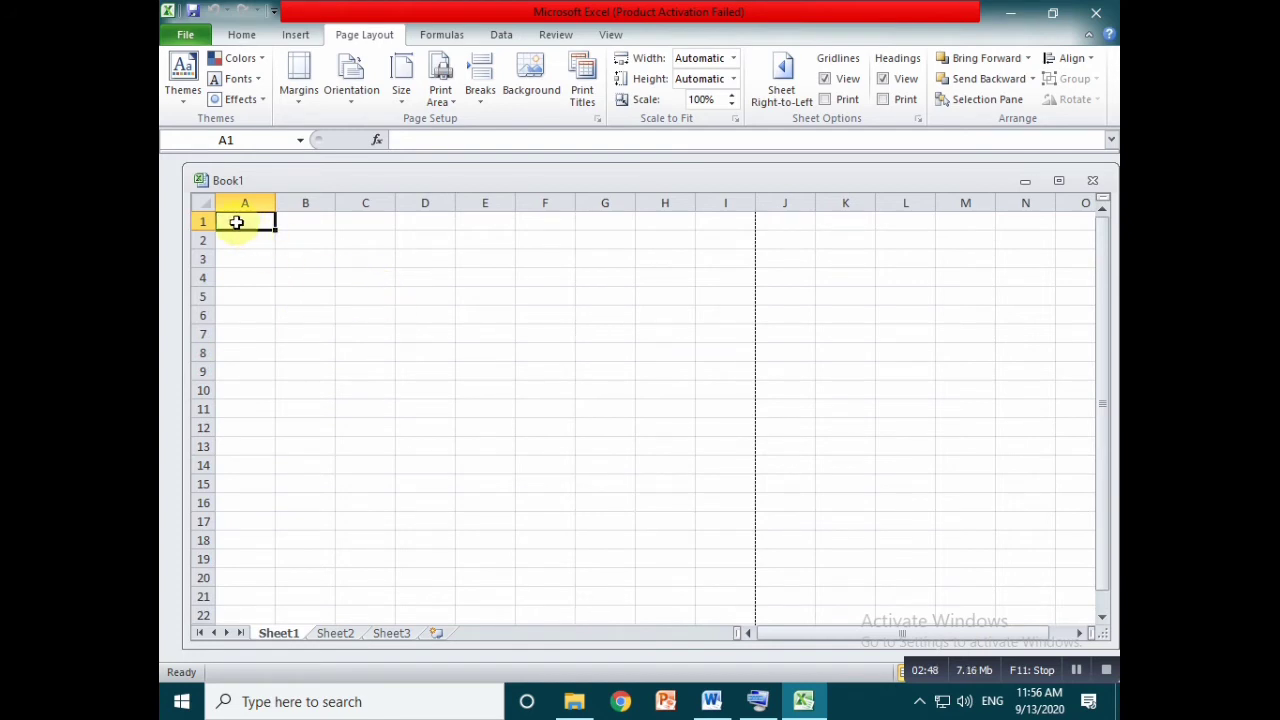
Merge the range A1:I4 into a single cell using Merge Cells, without centering.
left_click_drag(246, 217, 711, 276)
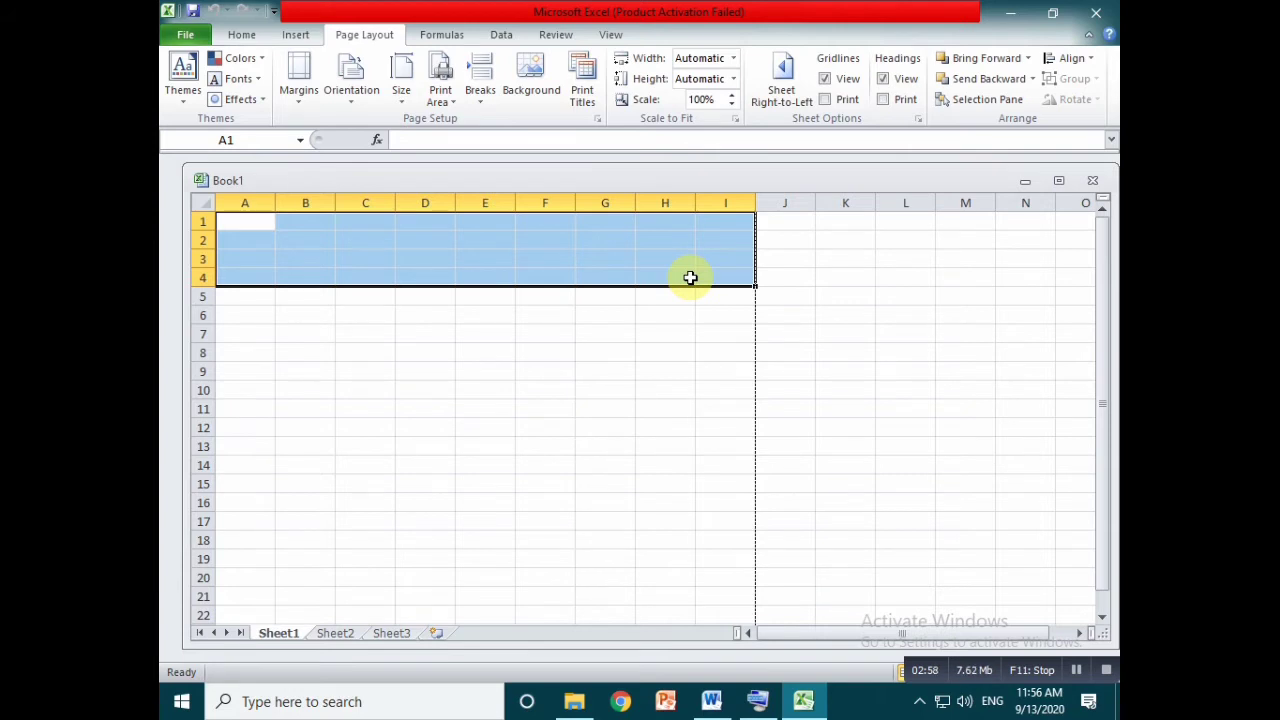
left_click(245, 36)
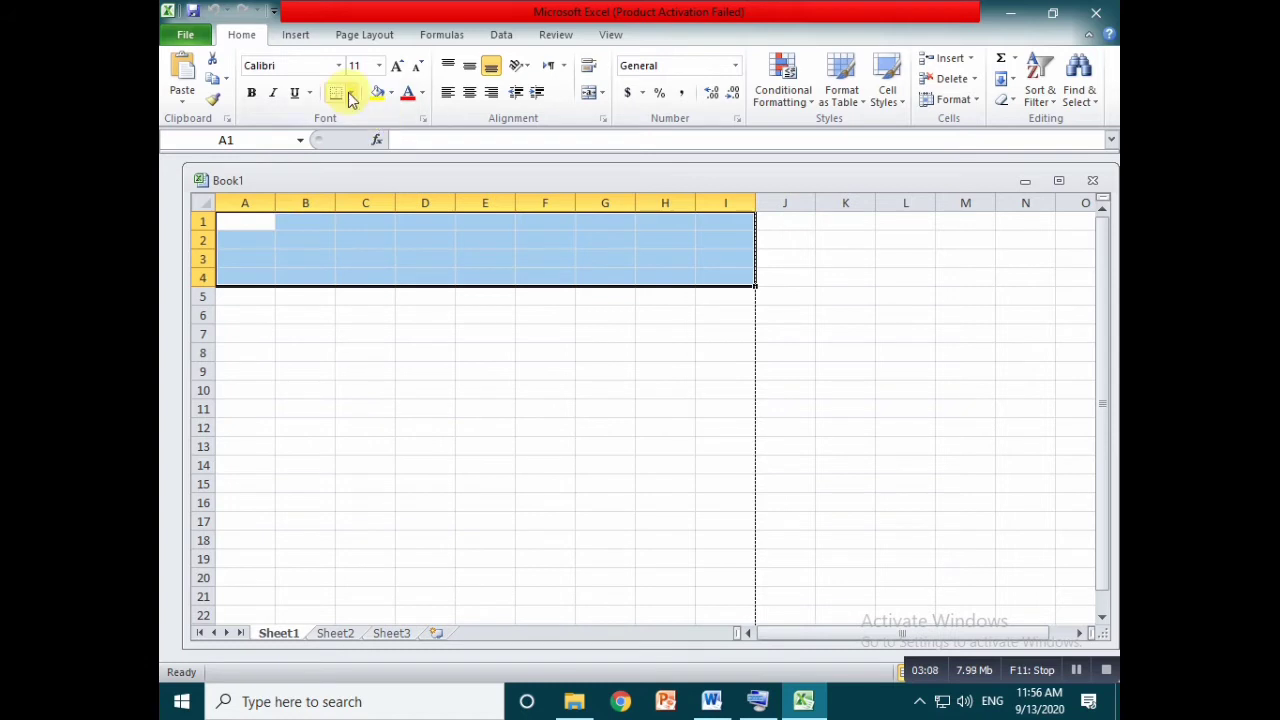
left_click_drag(245, 221, 726, 280)
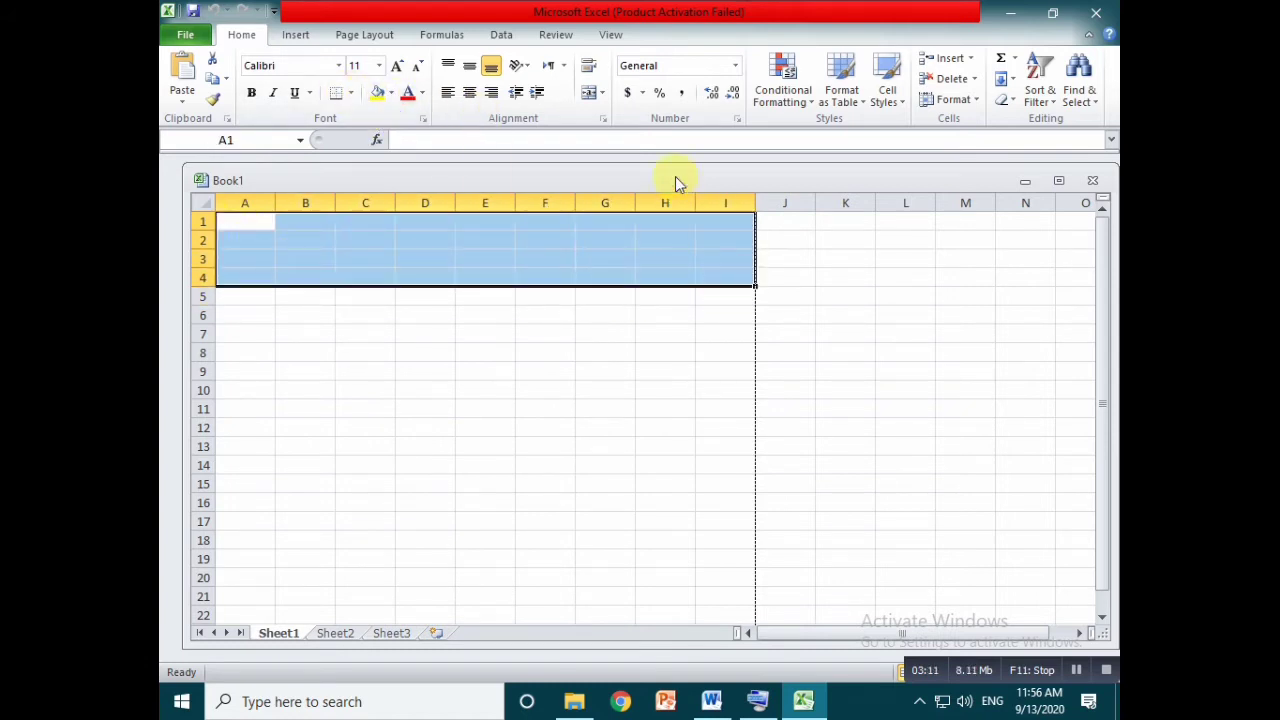
left_click(601, 93)
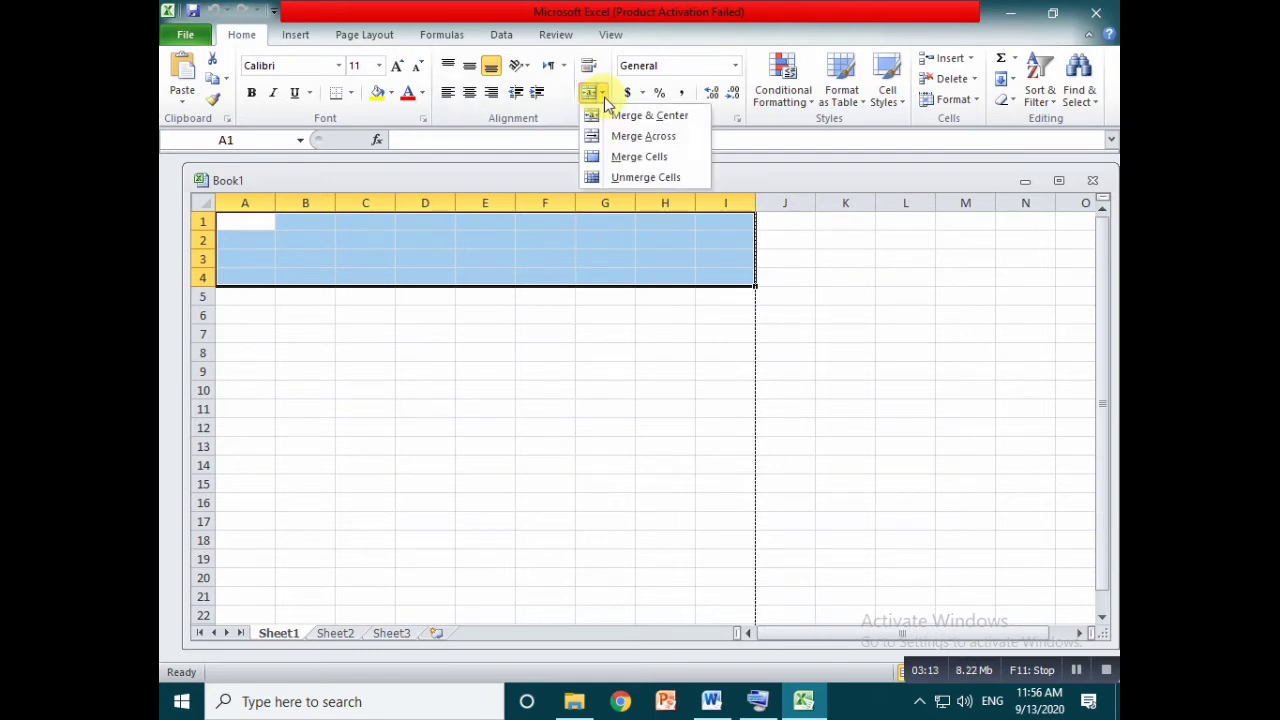
left_click(660, 160)
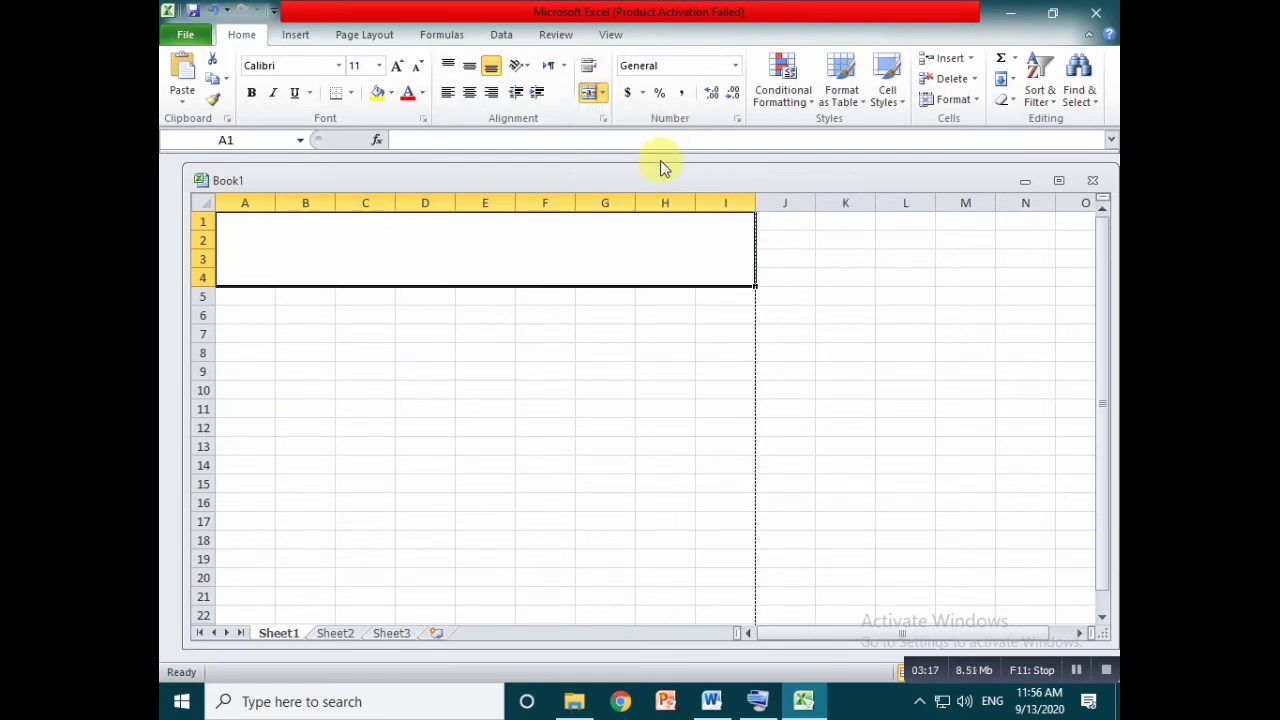
left_click(485, 352)
left_click(388, 264)
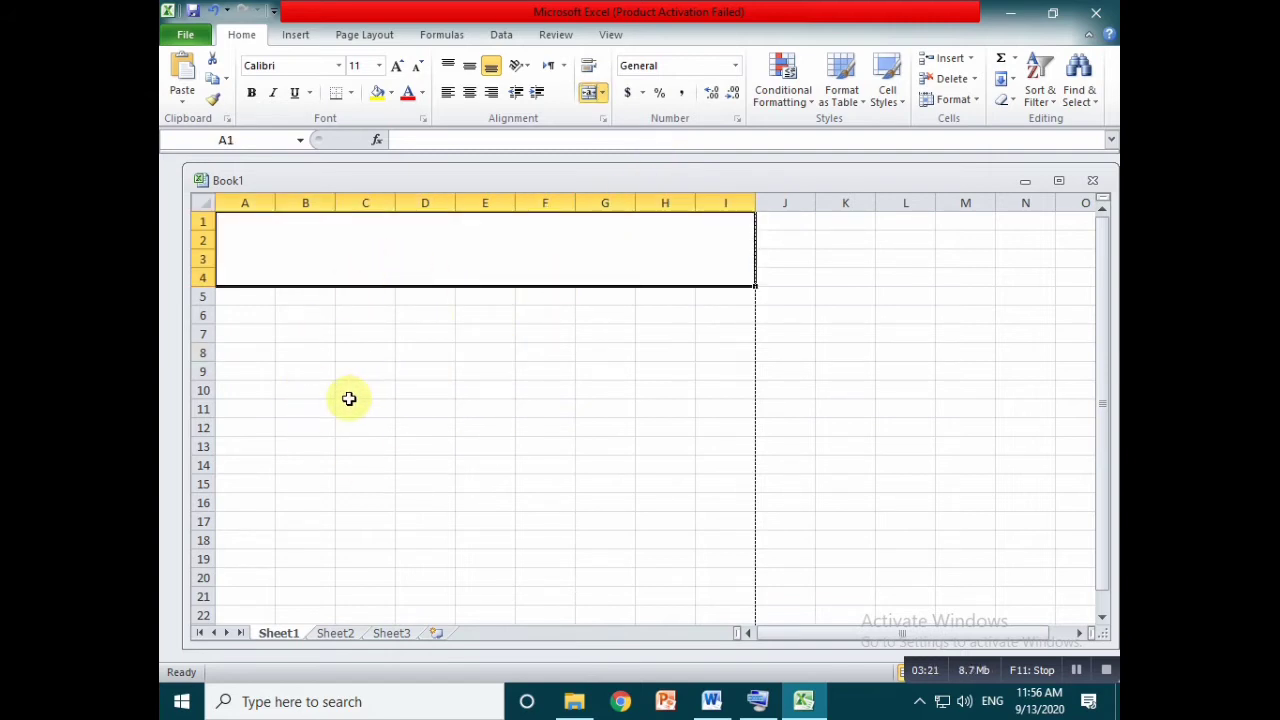
key("ctrl+z")
left_click(400, 392)
left_click(545, 392)
left_click(647, 371)
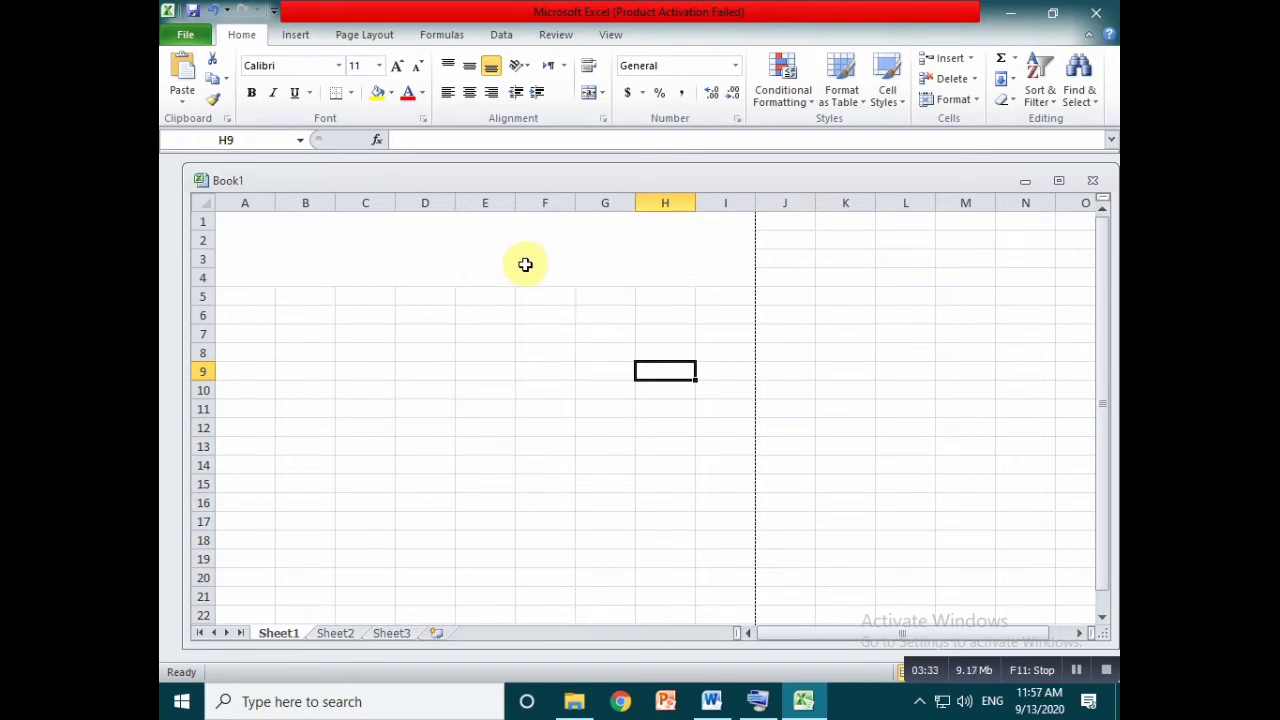
Check the print preview of the sheet and return to the worksheet.
left_click(184, 36)
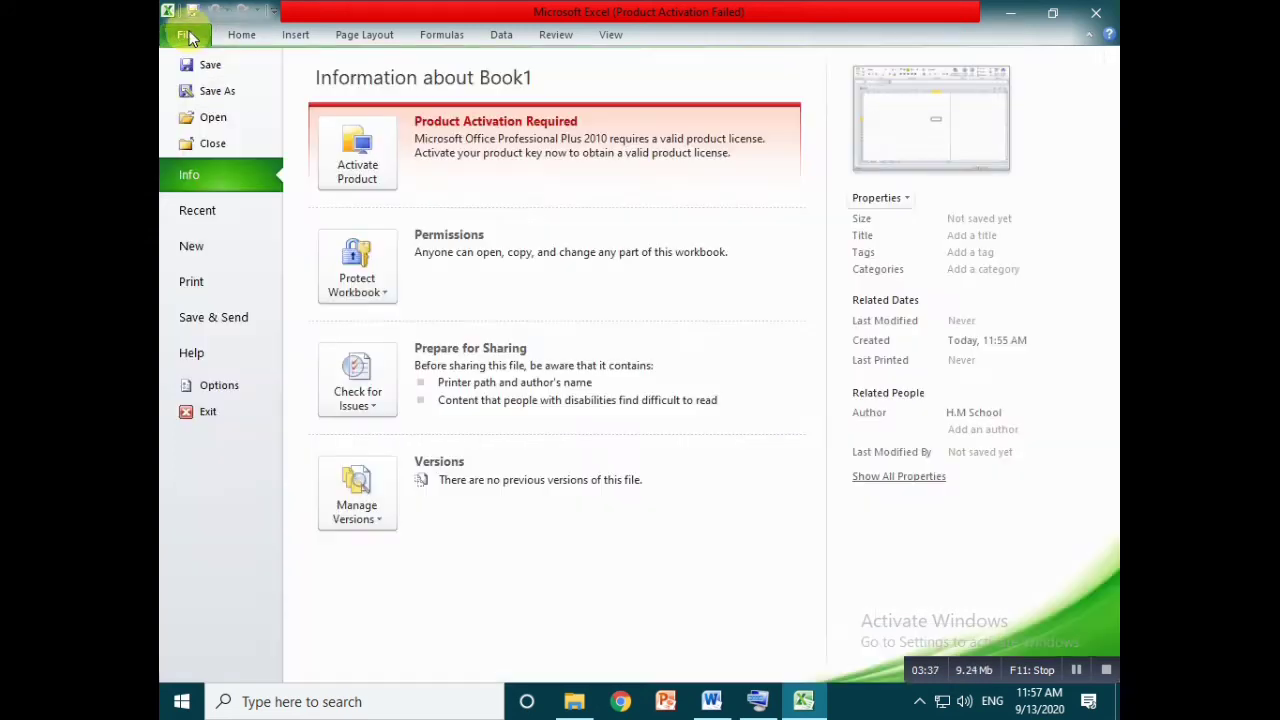
left_click(222, 282)
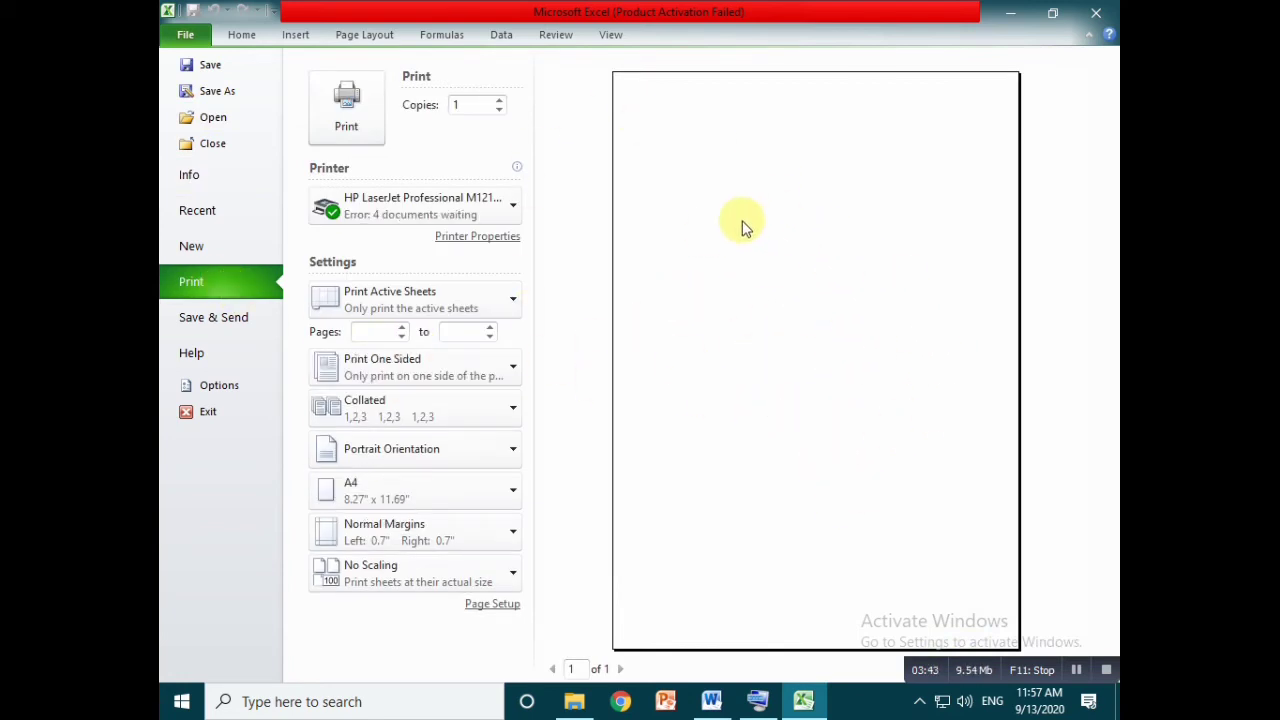
left_click(186, 35)
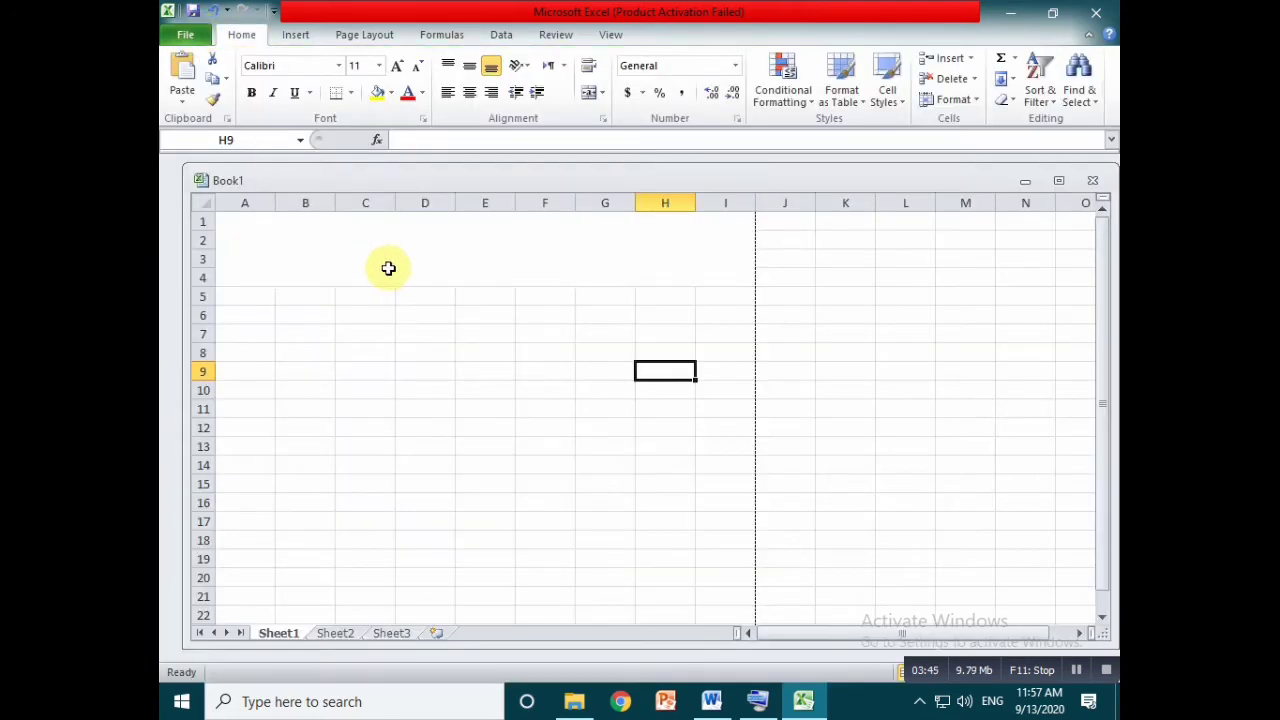
Enter the heading "Abc School" in the merged cell A1:I4.
left_click(246, 239)
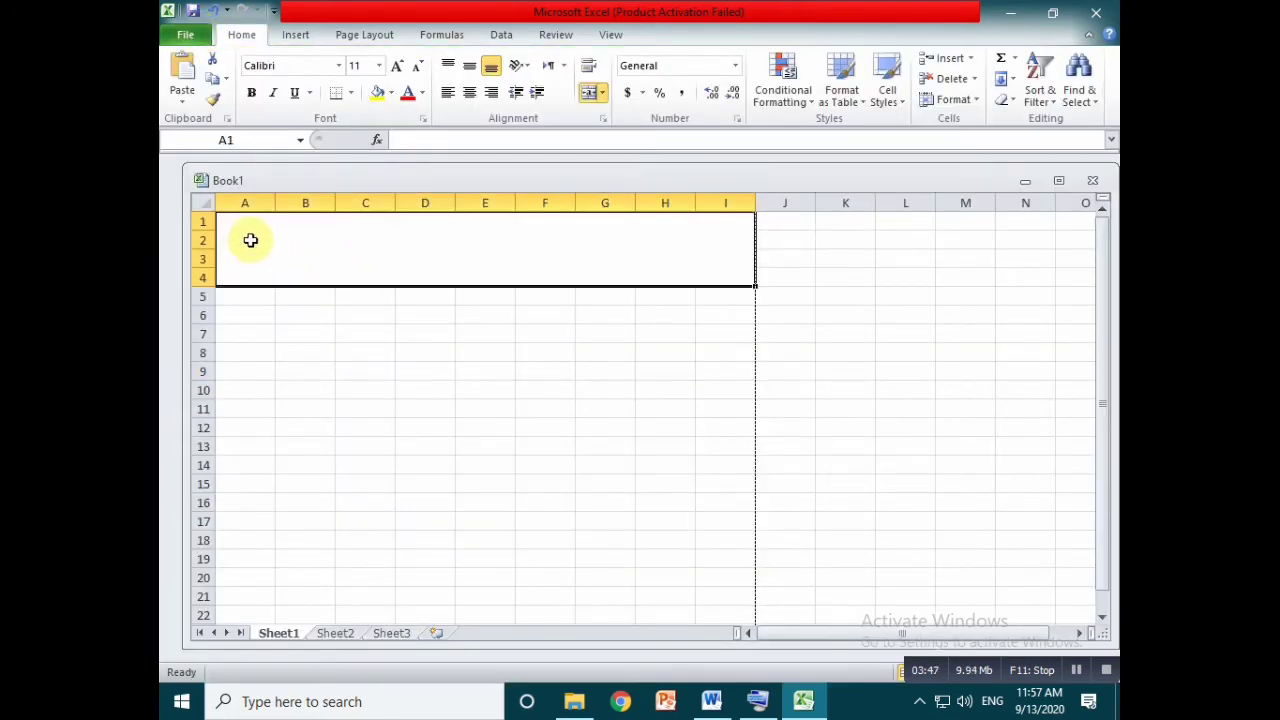
left_click(410, 138)
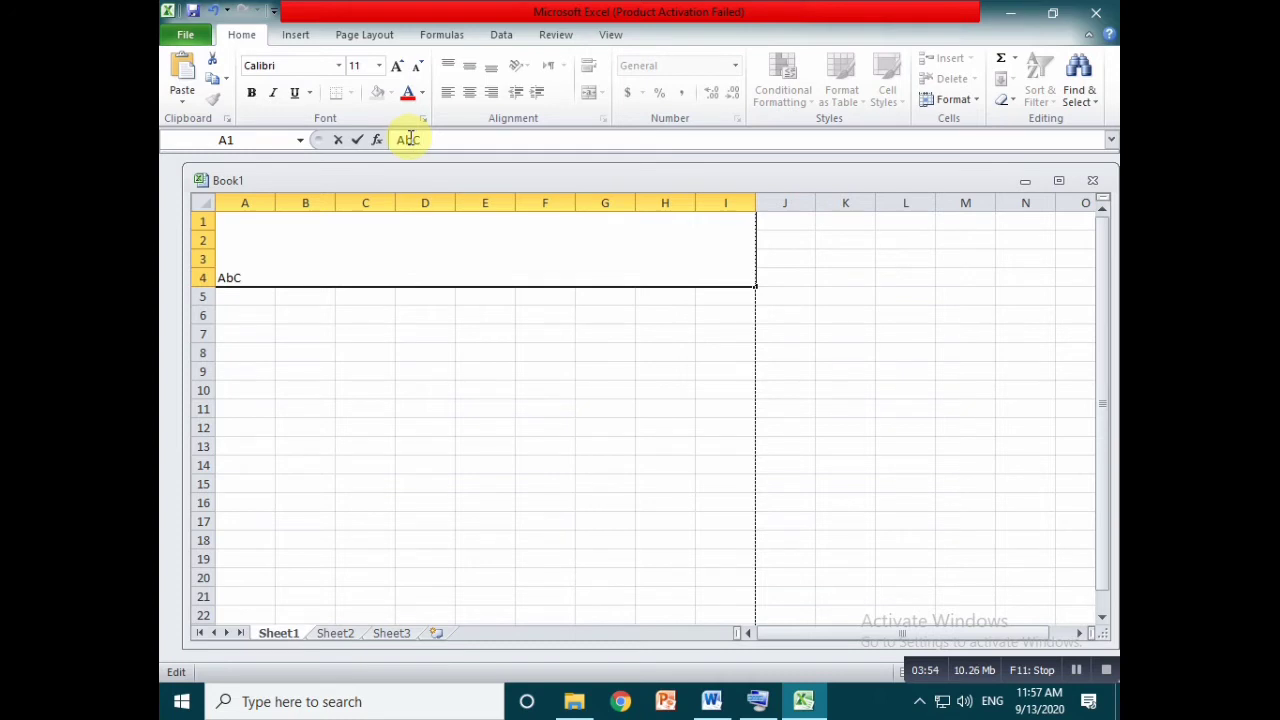
type("AbC School")
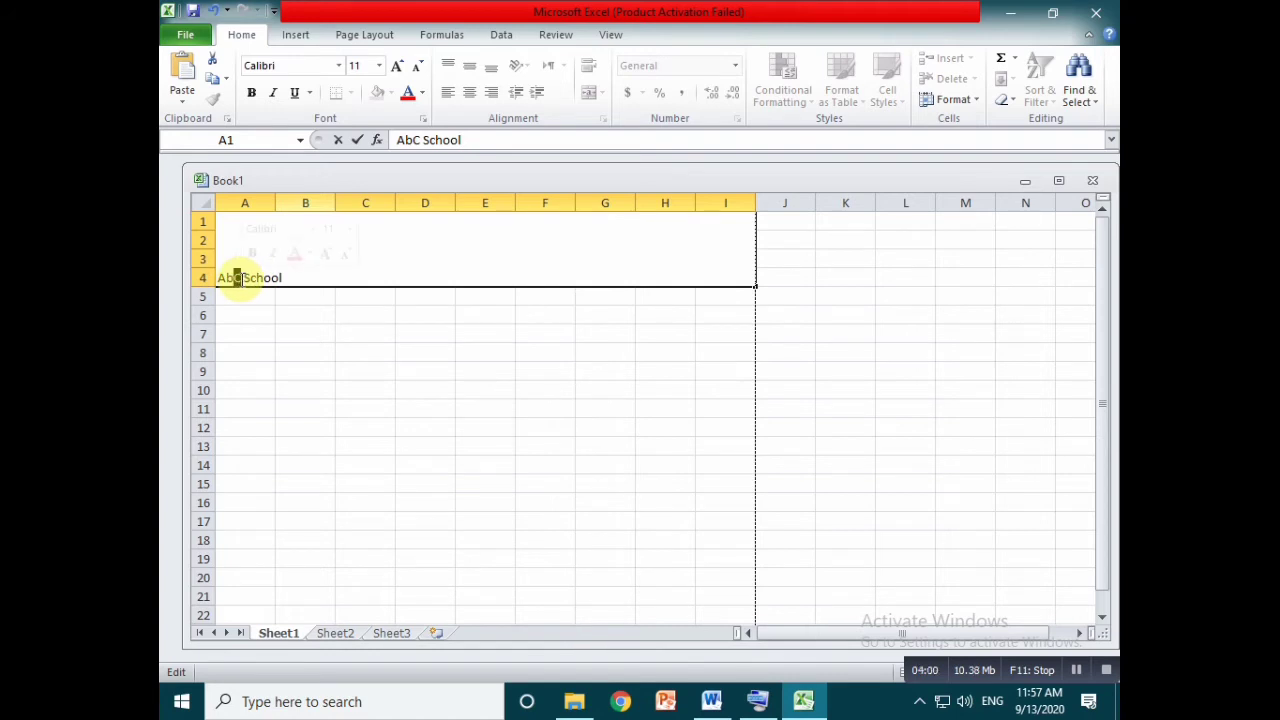
type("c")
left_click(320, 297)
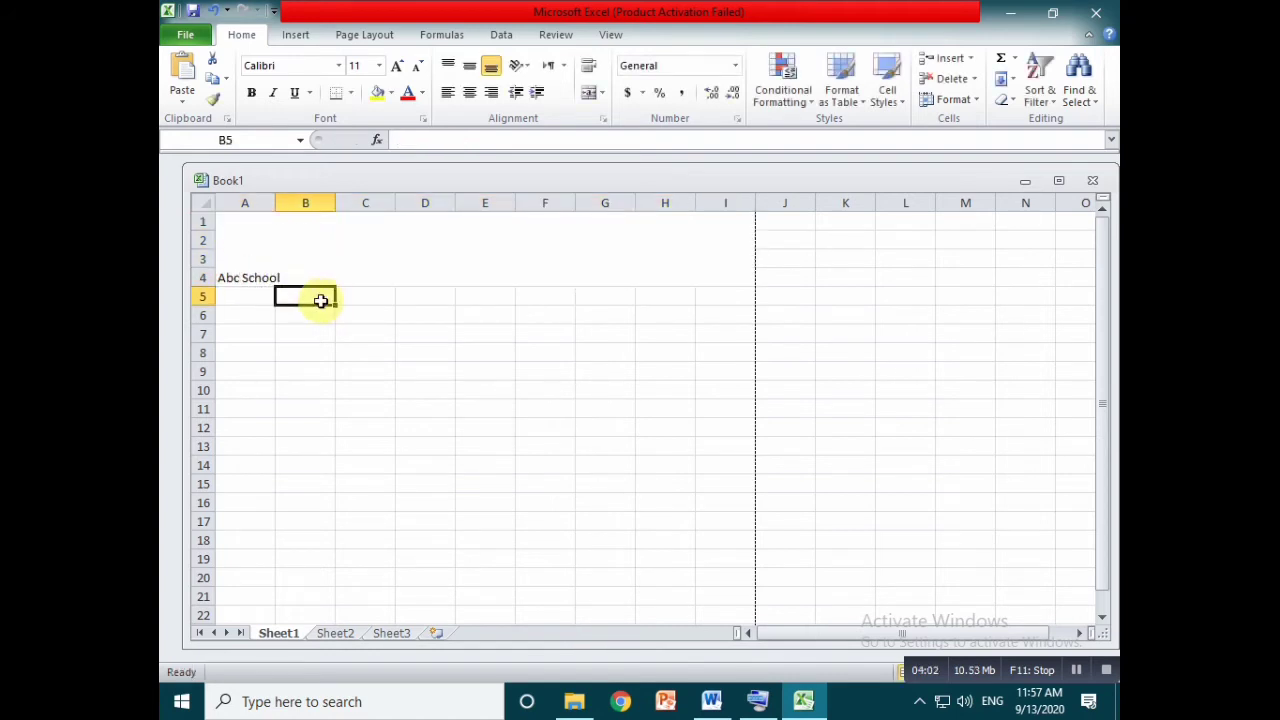
Format the "Abc School" heading text in the Algerian font at size 36.
left_click(280, 272)
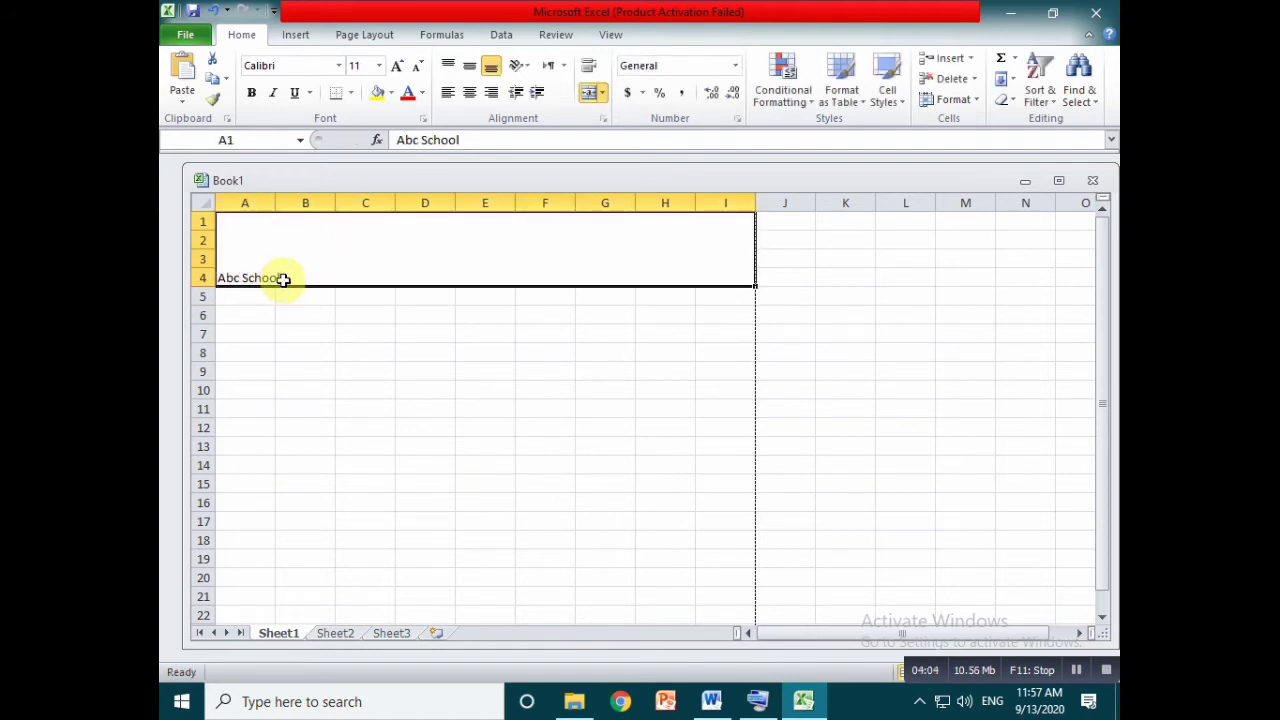
double_click(285, 278)
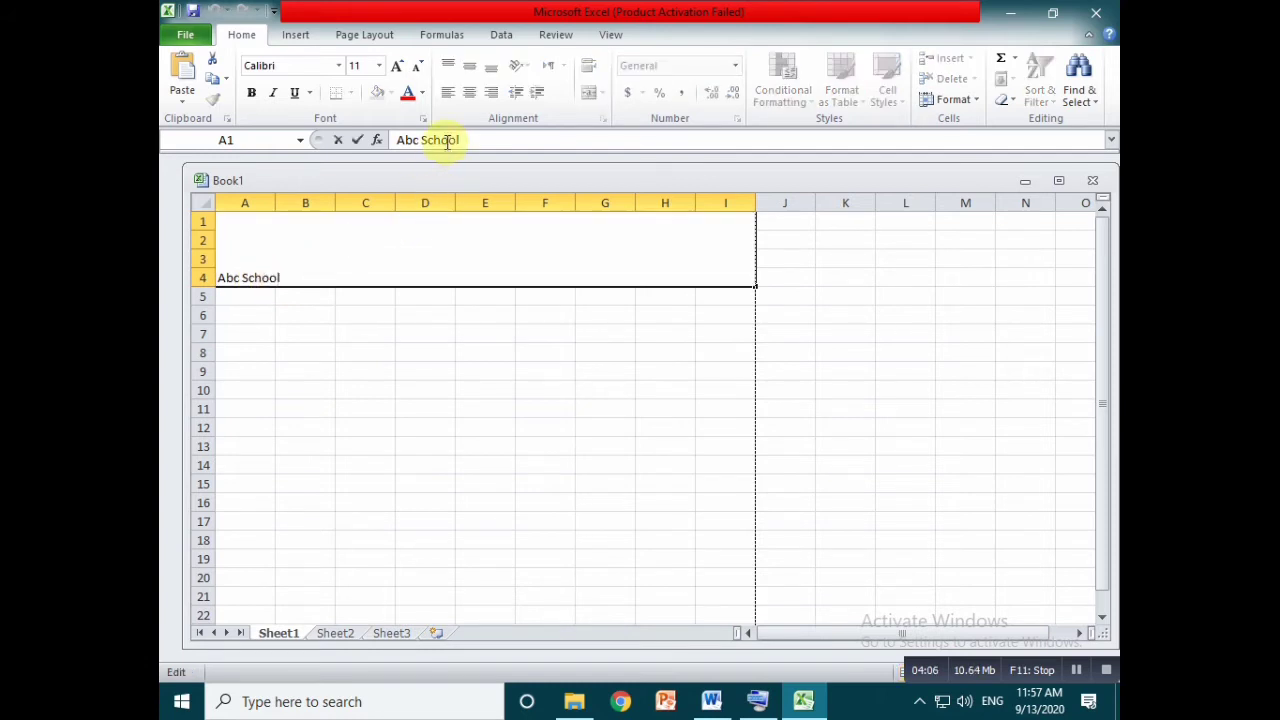
left_click_drag(281, 277, 220, 278)
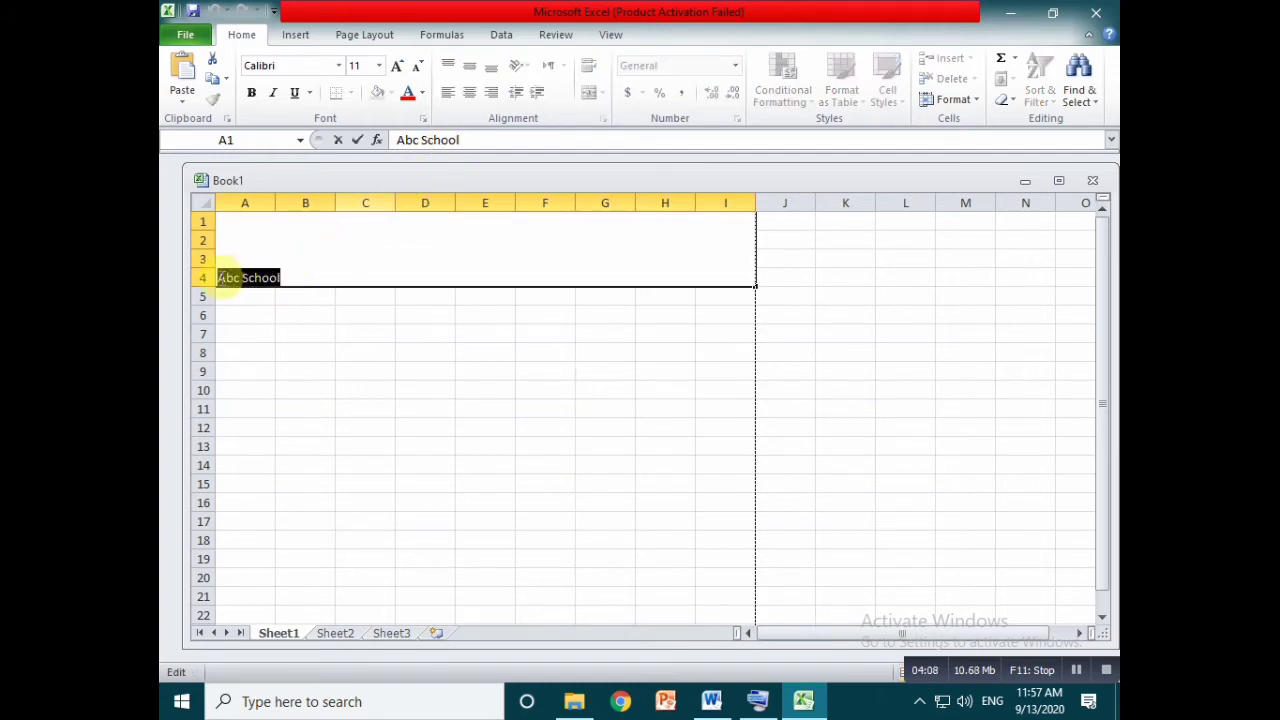
left_click(339, 67)
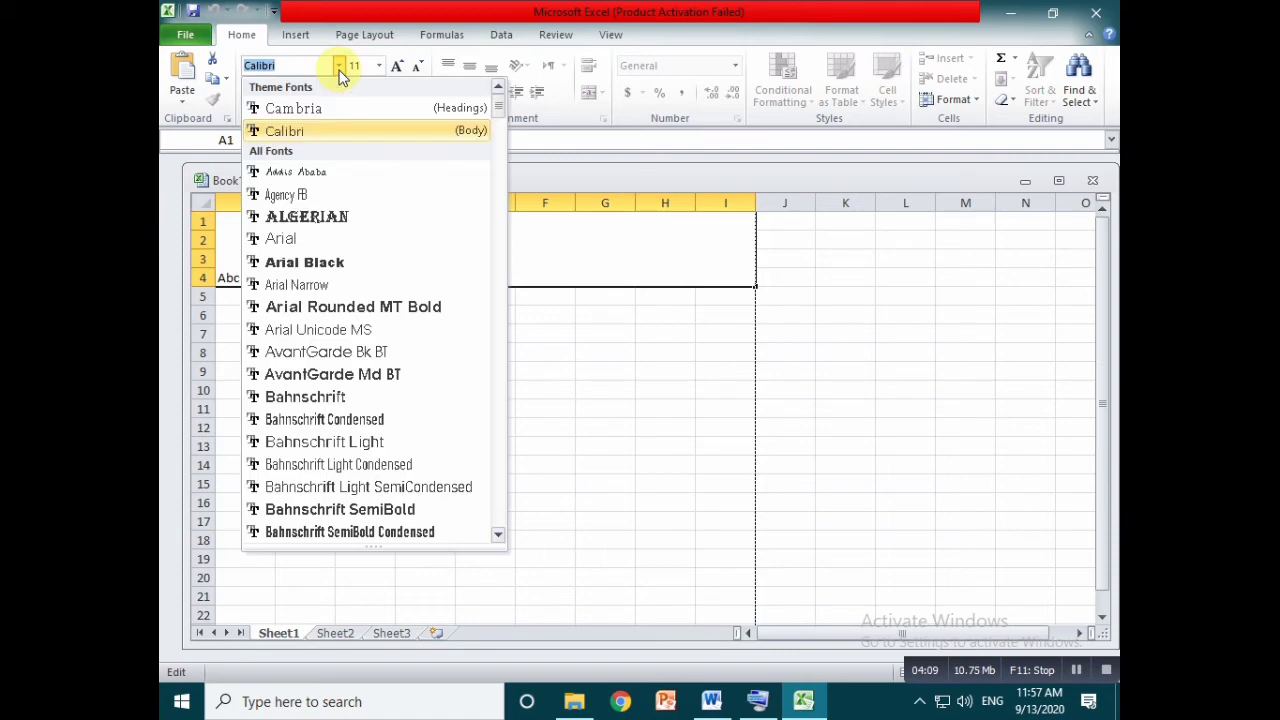
left_click(338, 216)
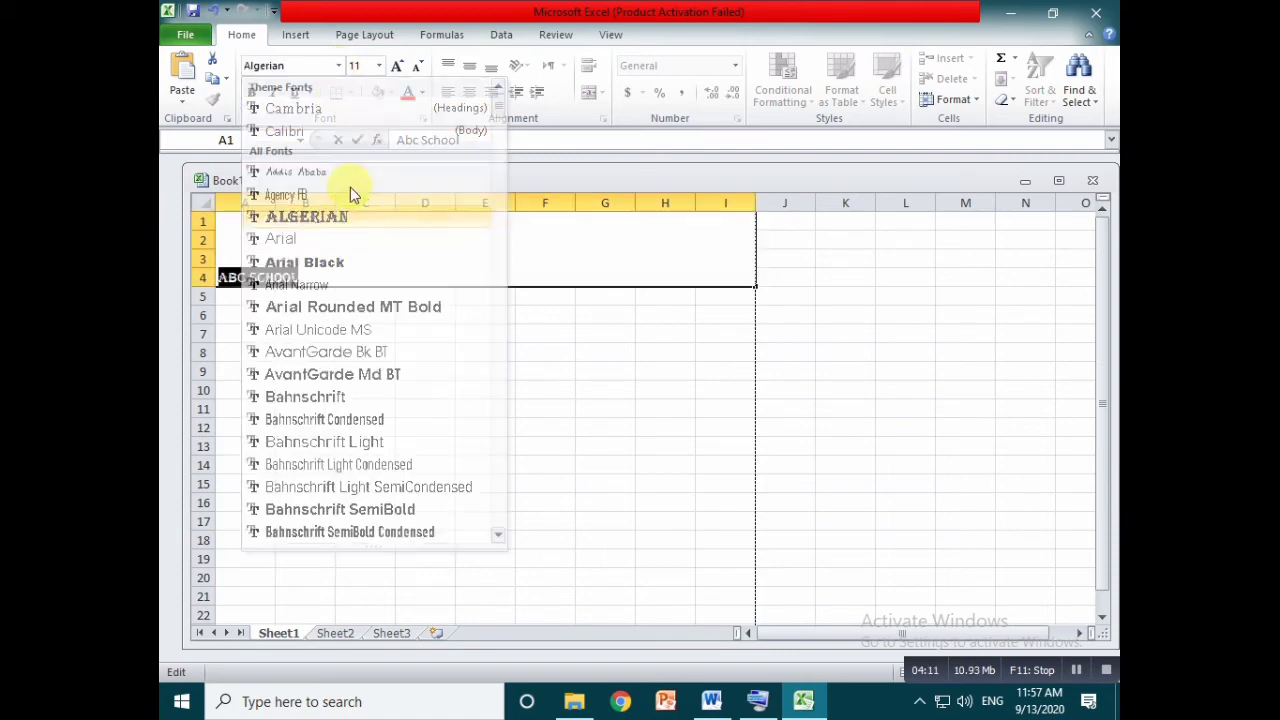
left_click(378, 65)
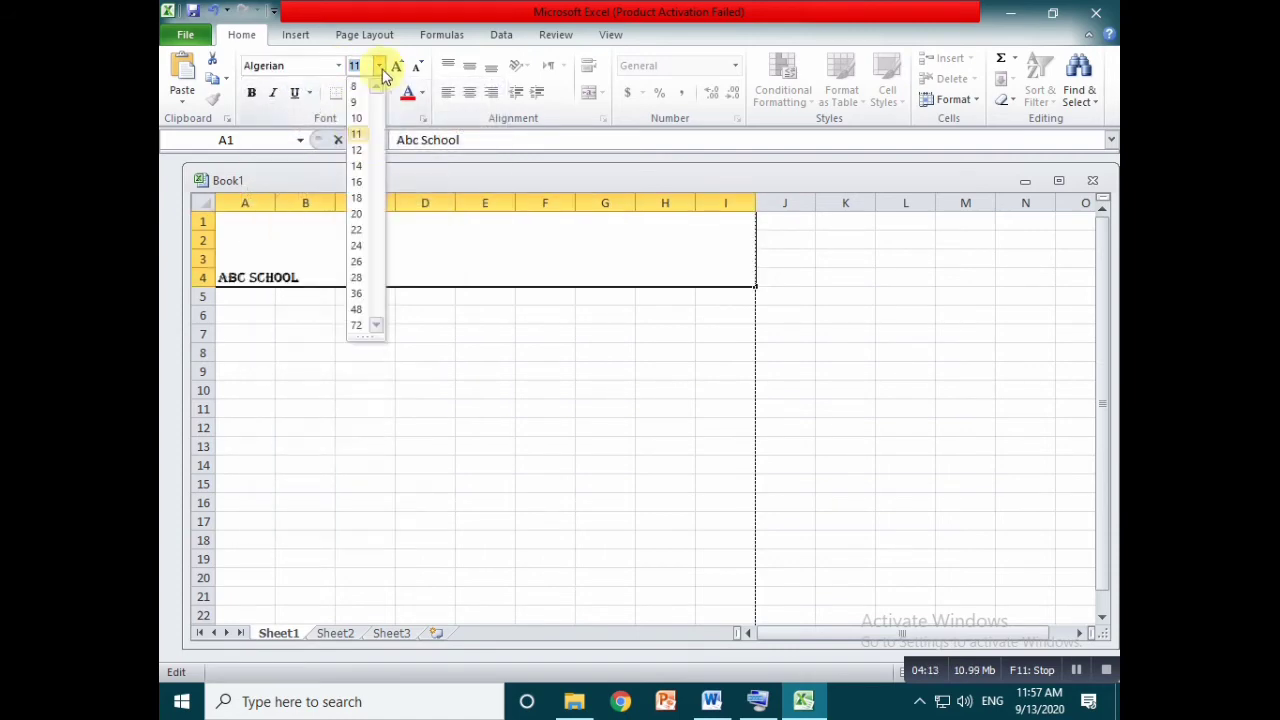
left_click(358, 296)
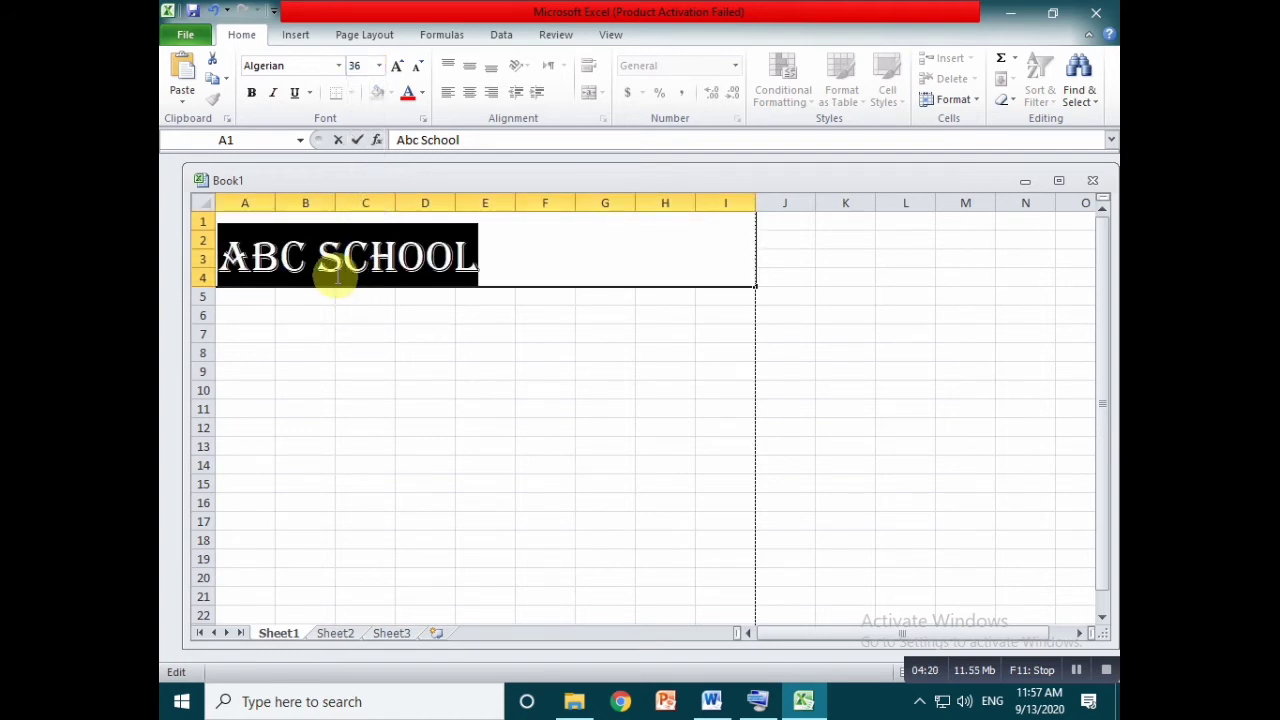
left_click(369, 328)
Align the school heading to the middle vertically and center it horizontally in the merged cell.
left_click(383, 254)
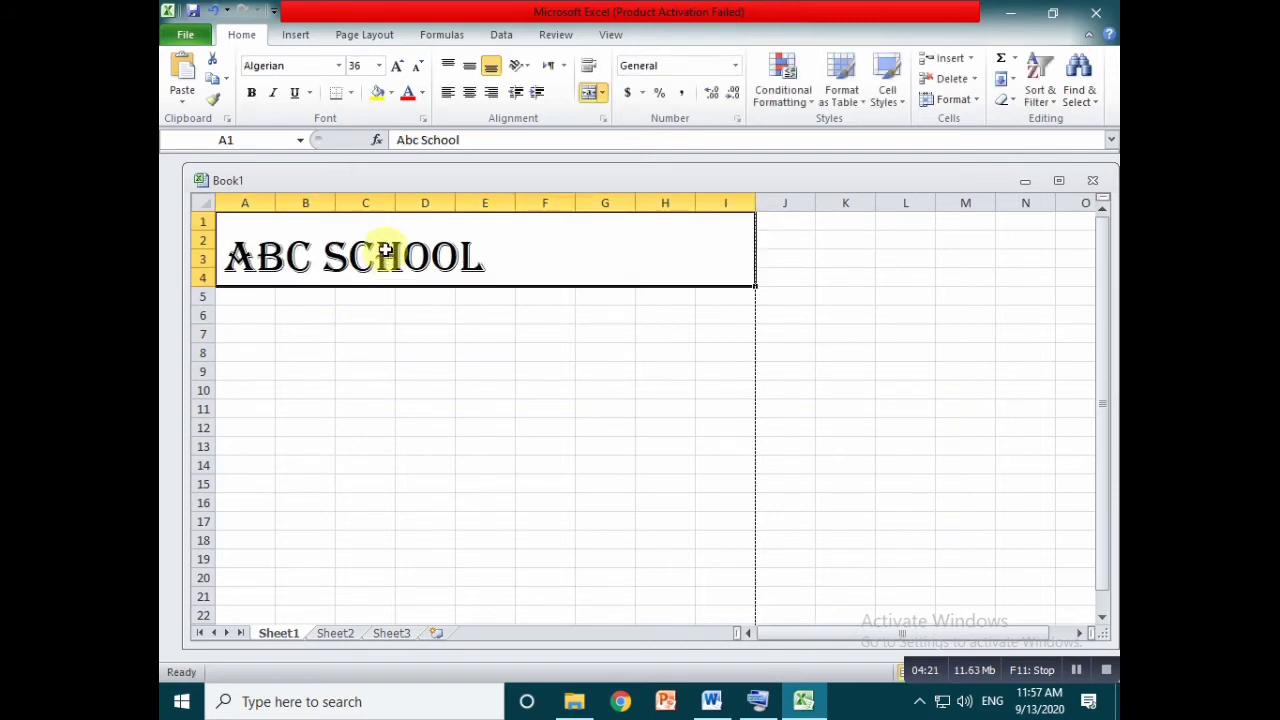
left_click(474, 72)
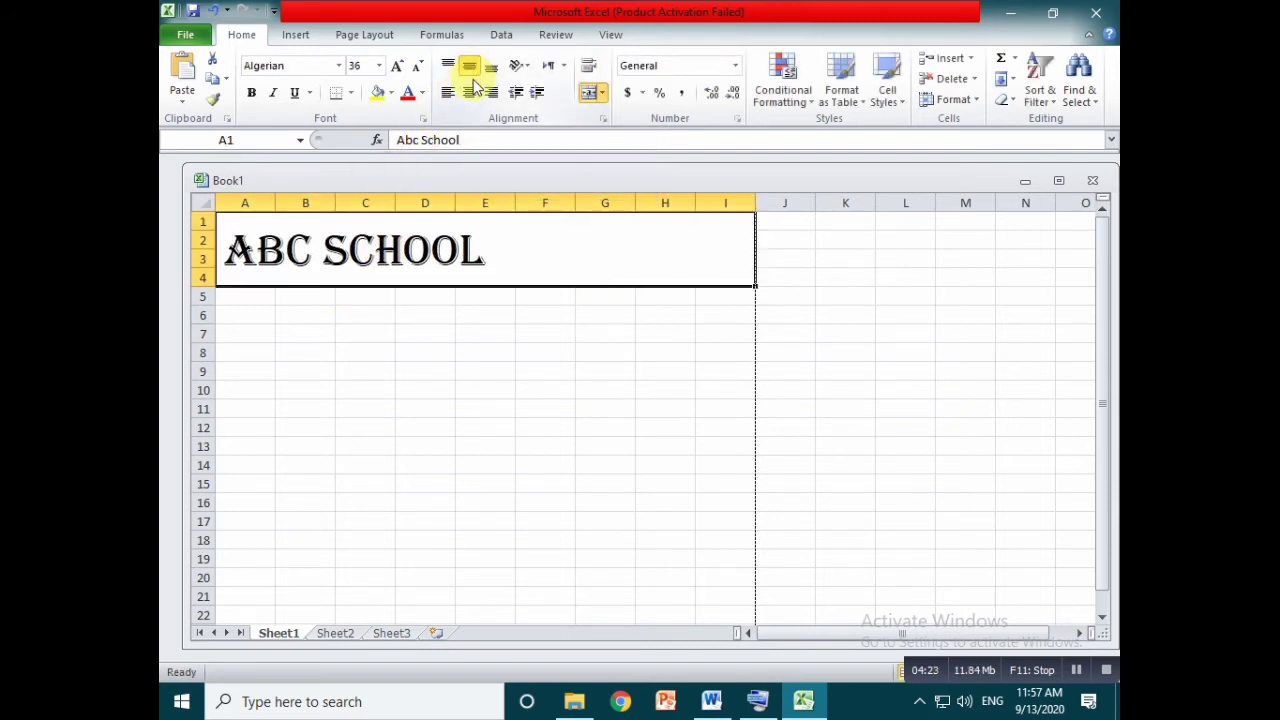
left_click(470, 100)
left_click(546, 351)
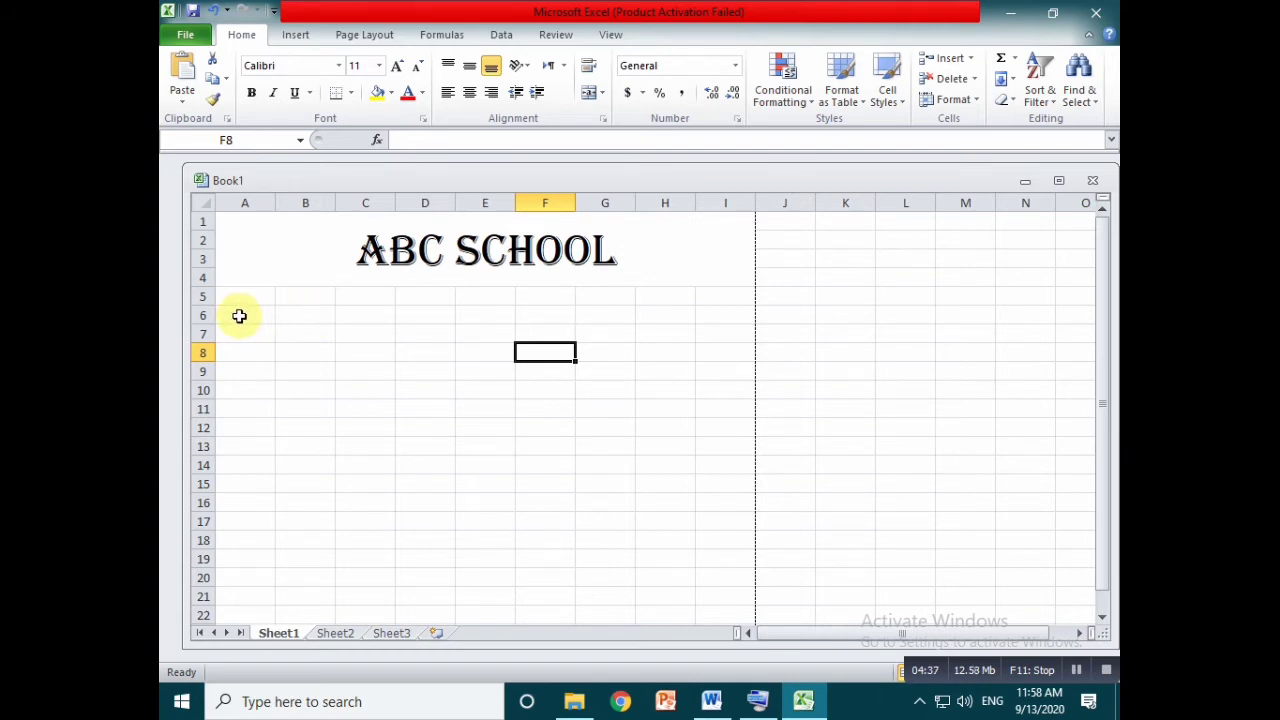
Merge cells A6:I7 without centering and enter the subheading "Marks Sheet" in the merged cell.
left_click_drag(239, 316, 711, 329)
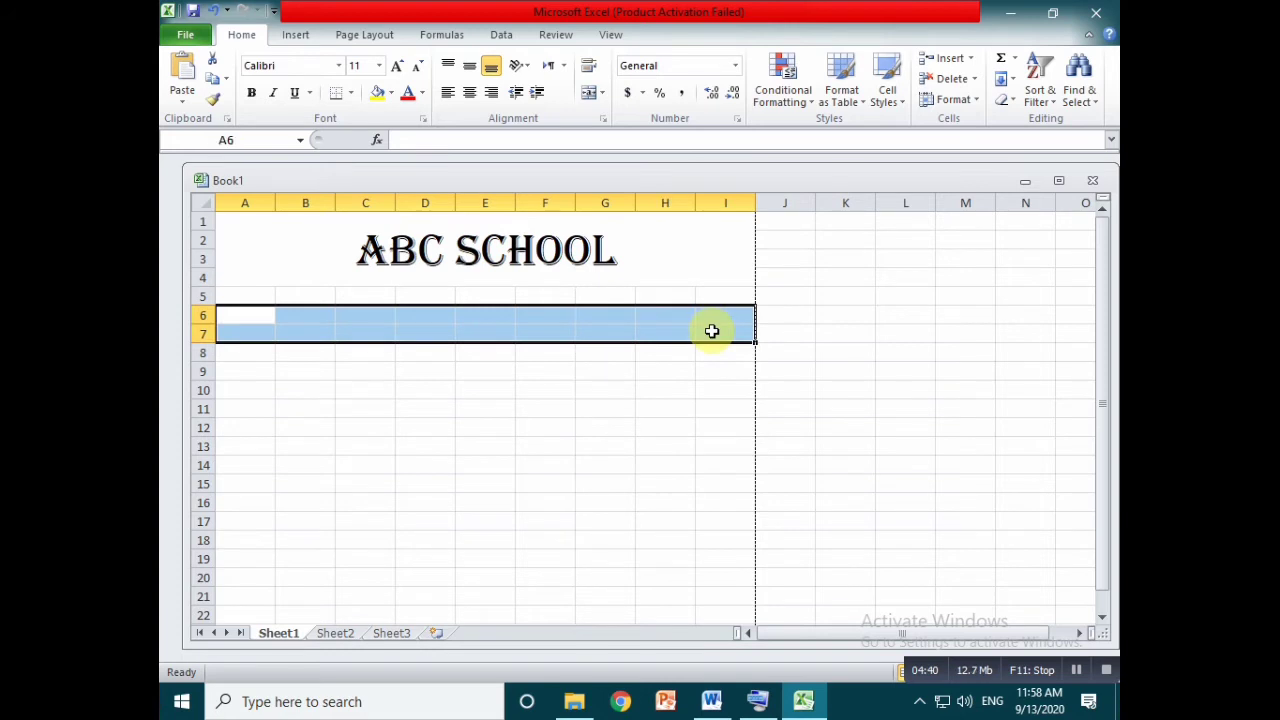
left_click(601, 93)
left_click(620, 155)
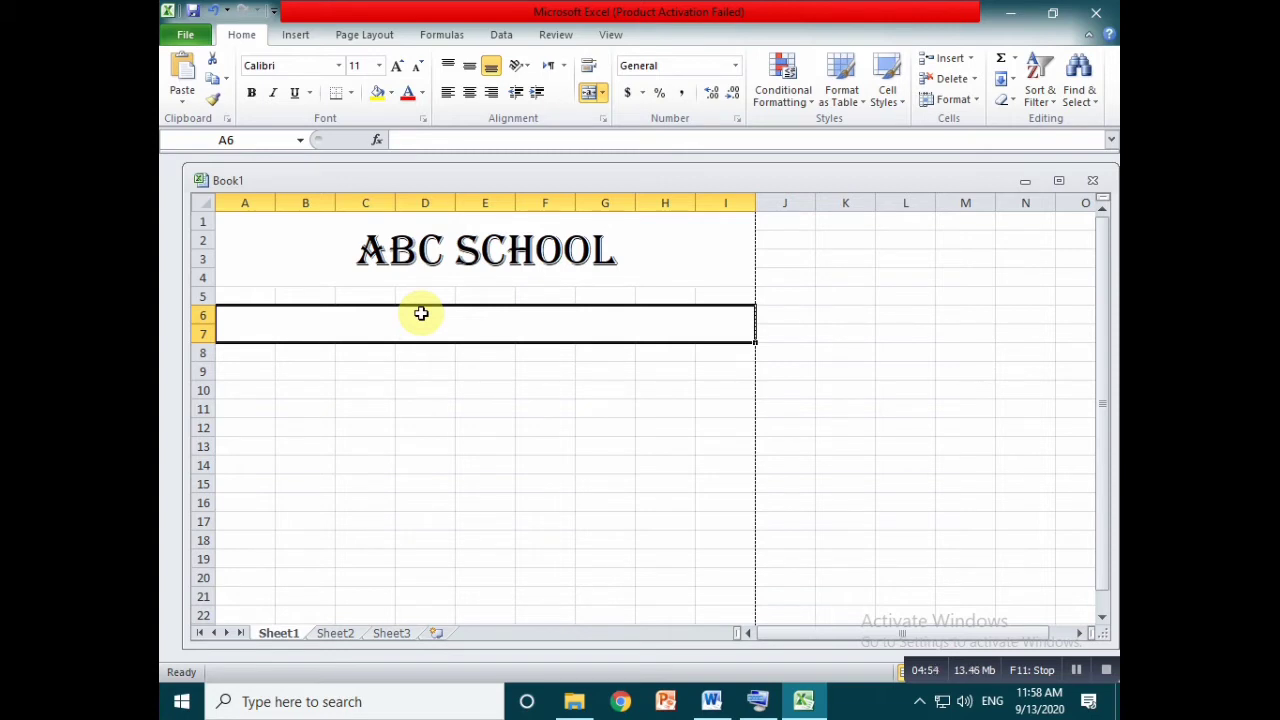
type("Marks Sheet")
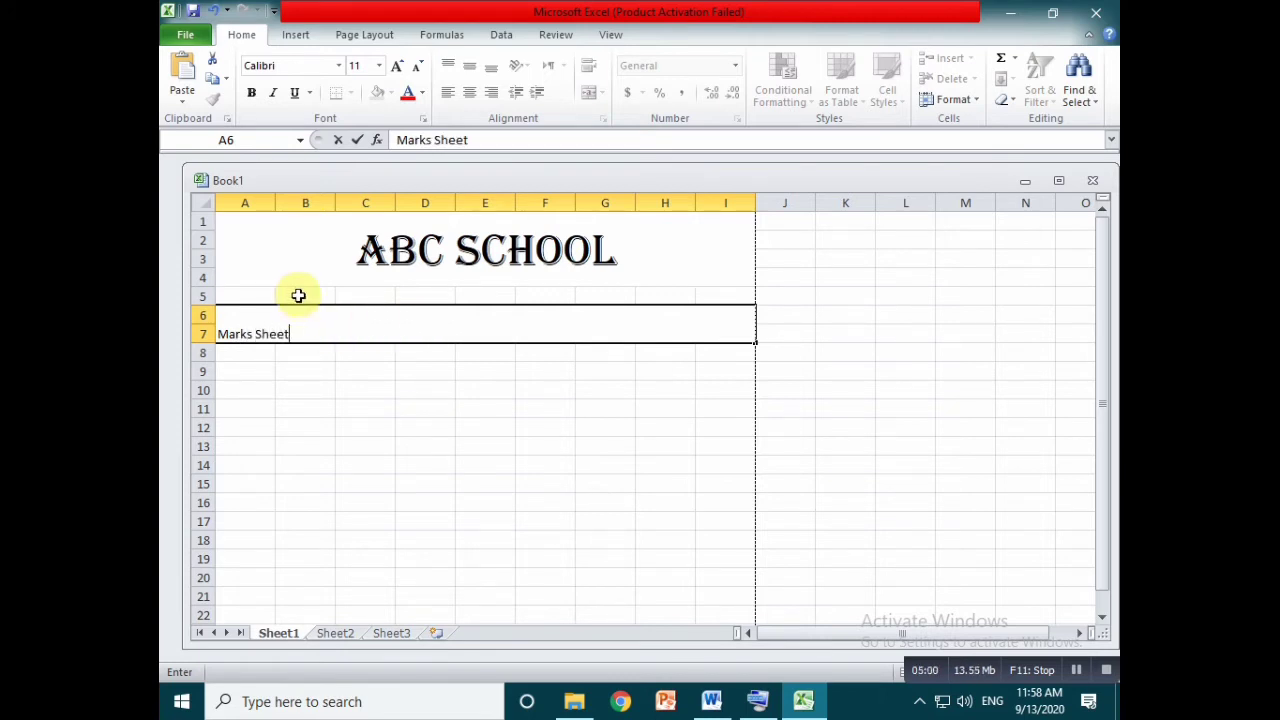
left_click(396, 391)
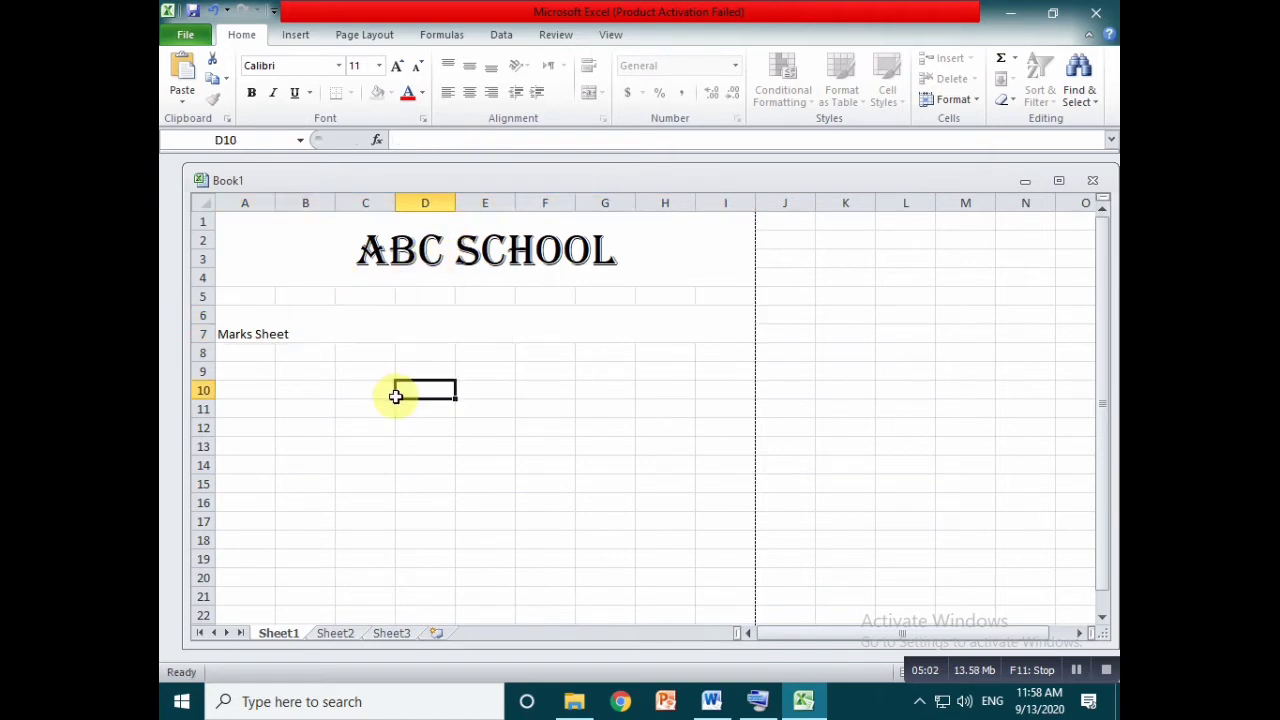
Center the "Marks Sheet" subheading horizontally and align it to the middle vertically in its merged cell.
left_click(306, 331)
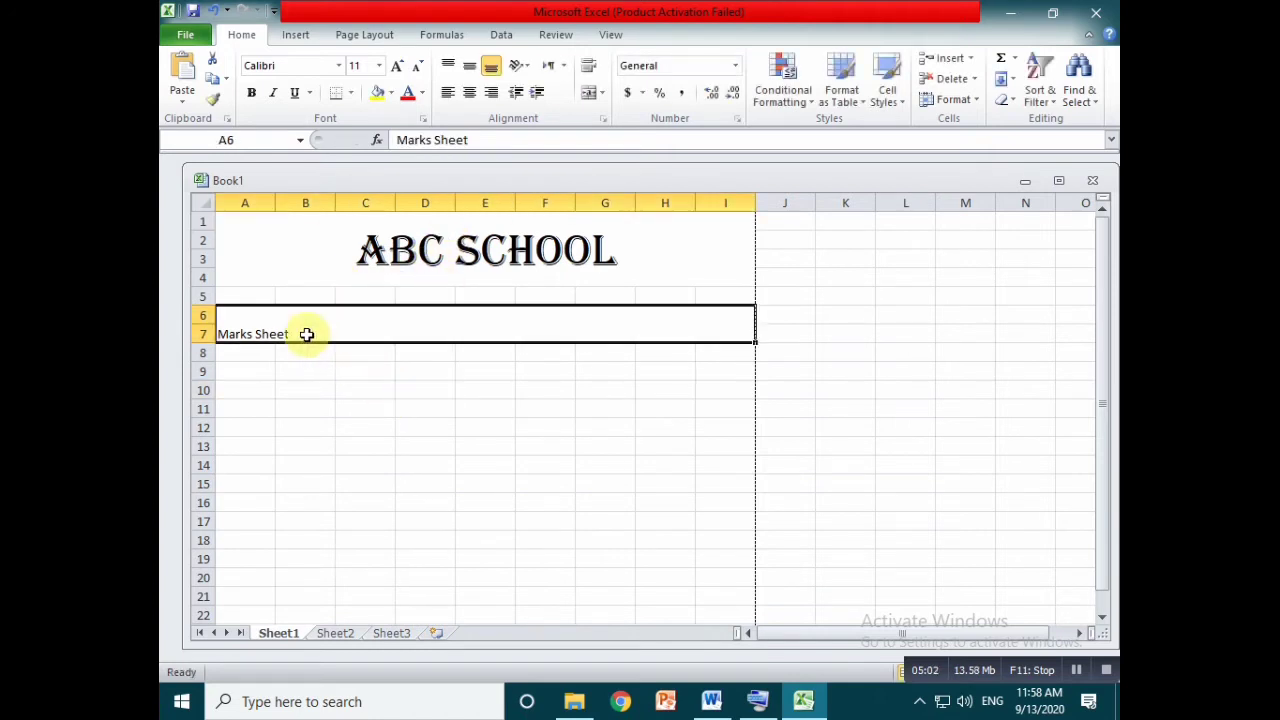
left_click(469, 92)
left_click(469, 65)
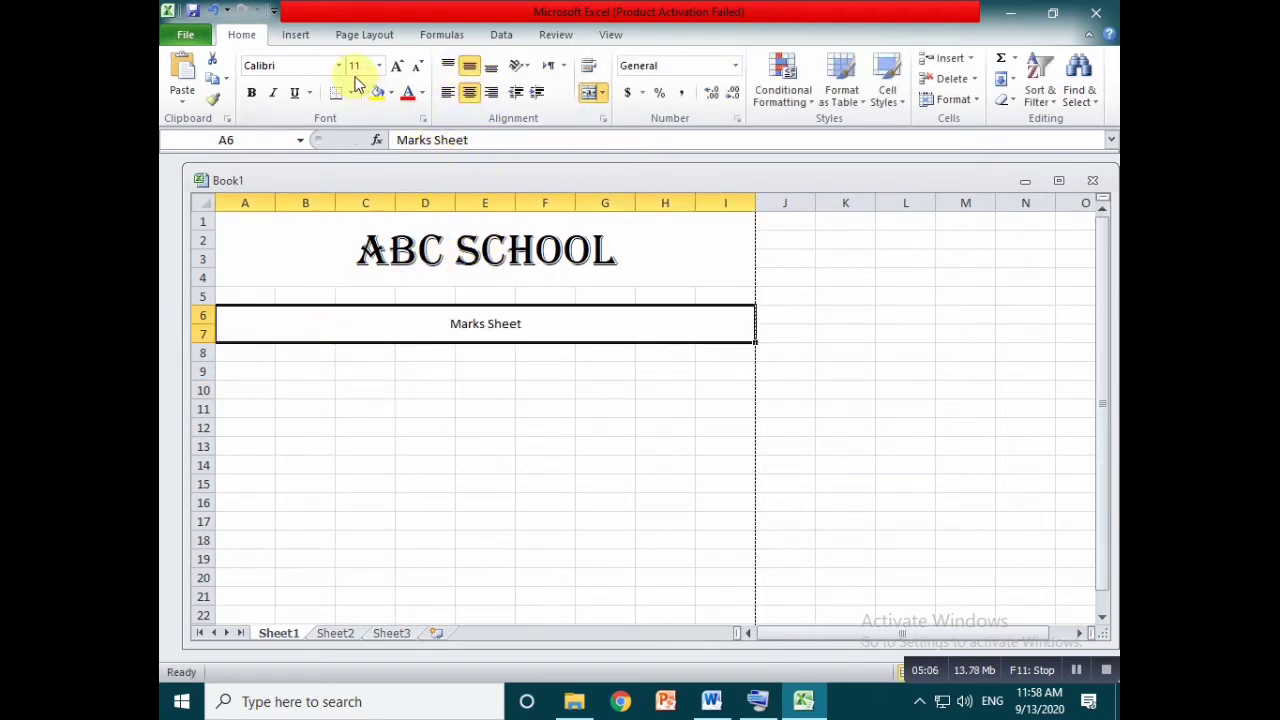
Change the font of the "Marks Sheet" subheading text to Arial Black.
double_click(521, 326)
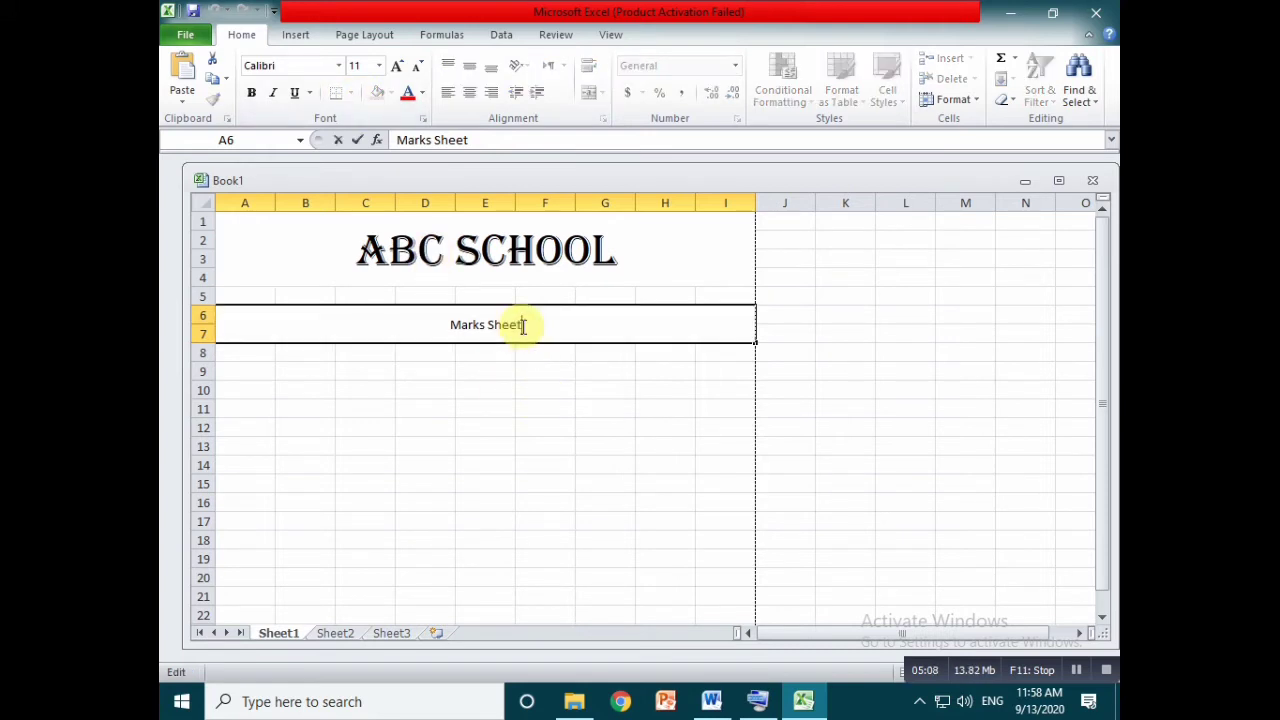
left_click_drag(521, 326, 400, 323)
left_click(339, 66)
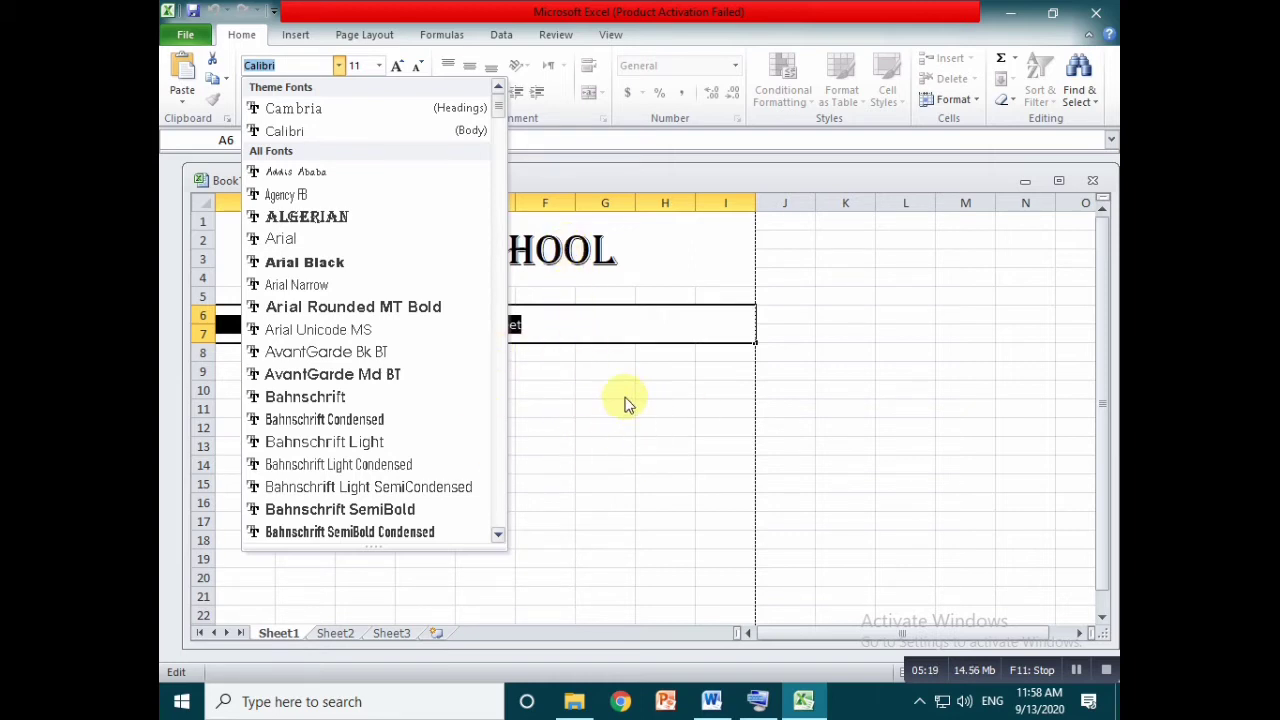
left_click(359, 262)
left_click(532, 387)
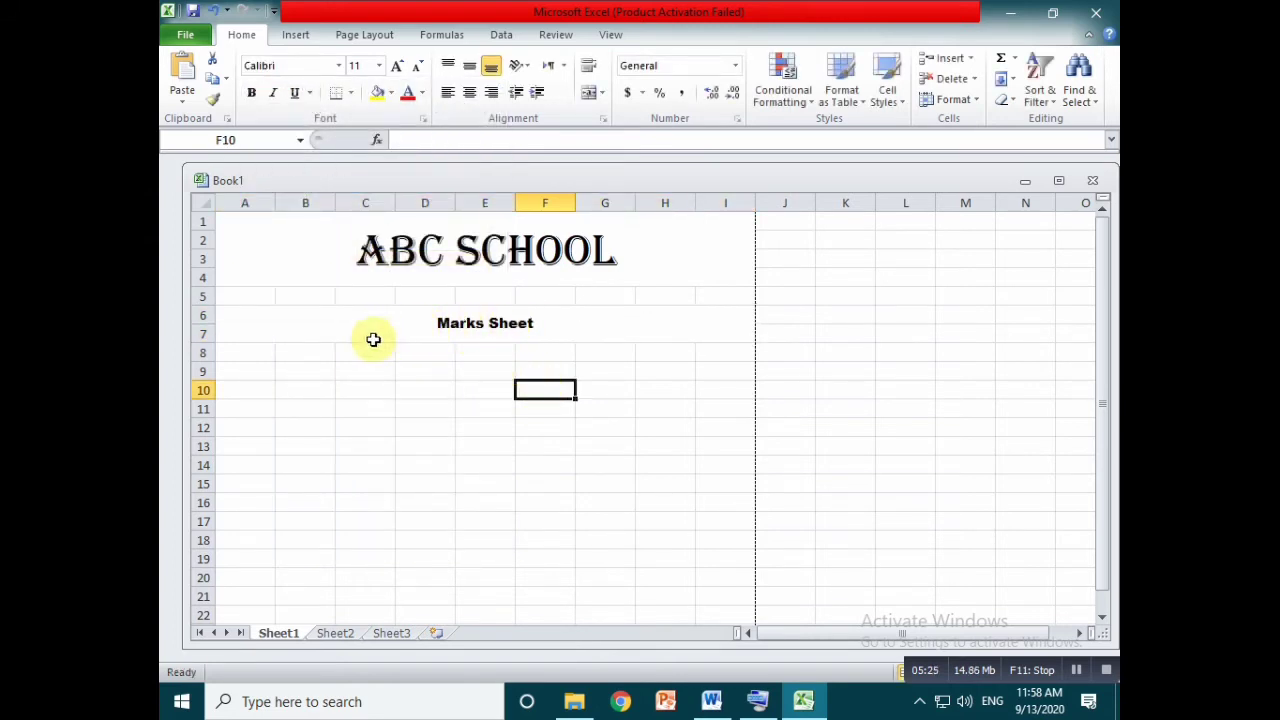
Merge and center cells A10:C10 and enter "Name:" followed by the student's name.
left_click(245, 390)
left_click_drag(274, 390, 338, 392)
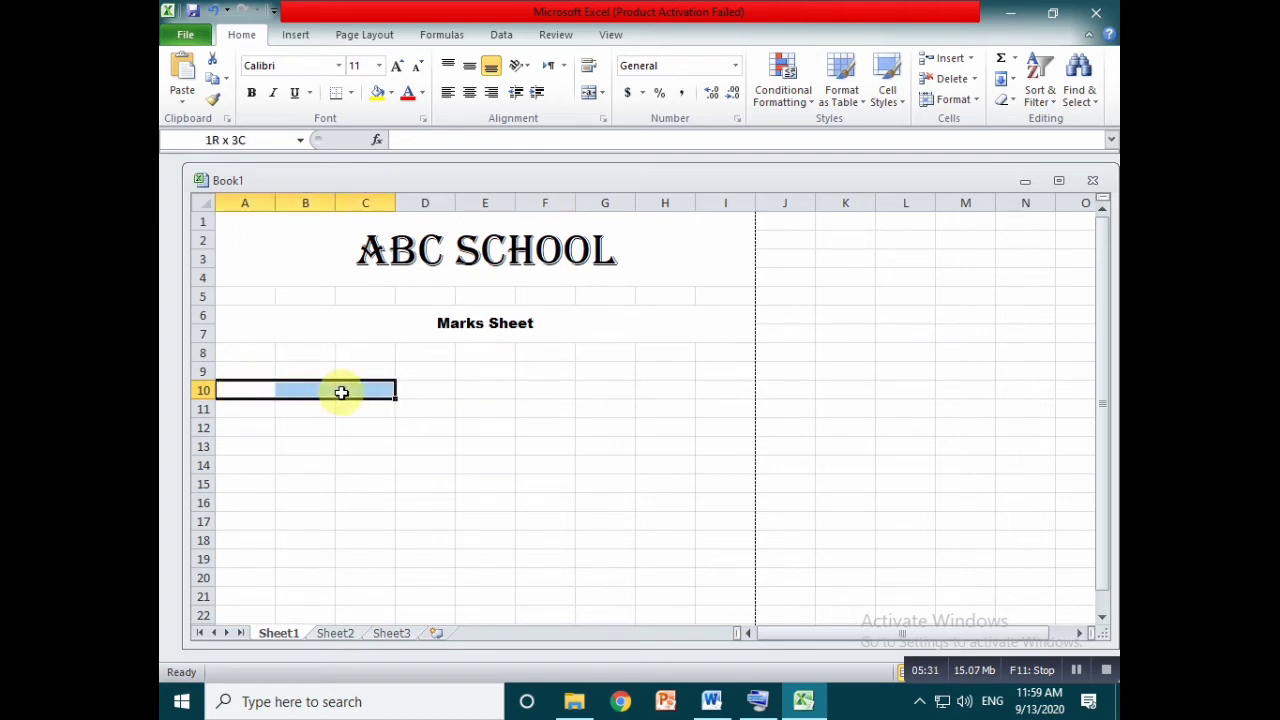
left_click_drag(341, 392, 341, 392)
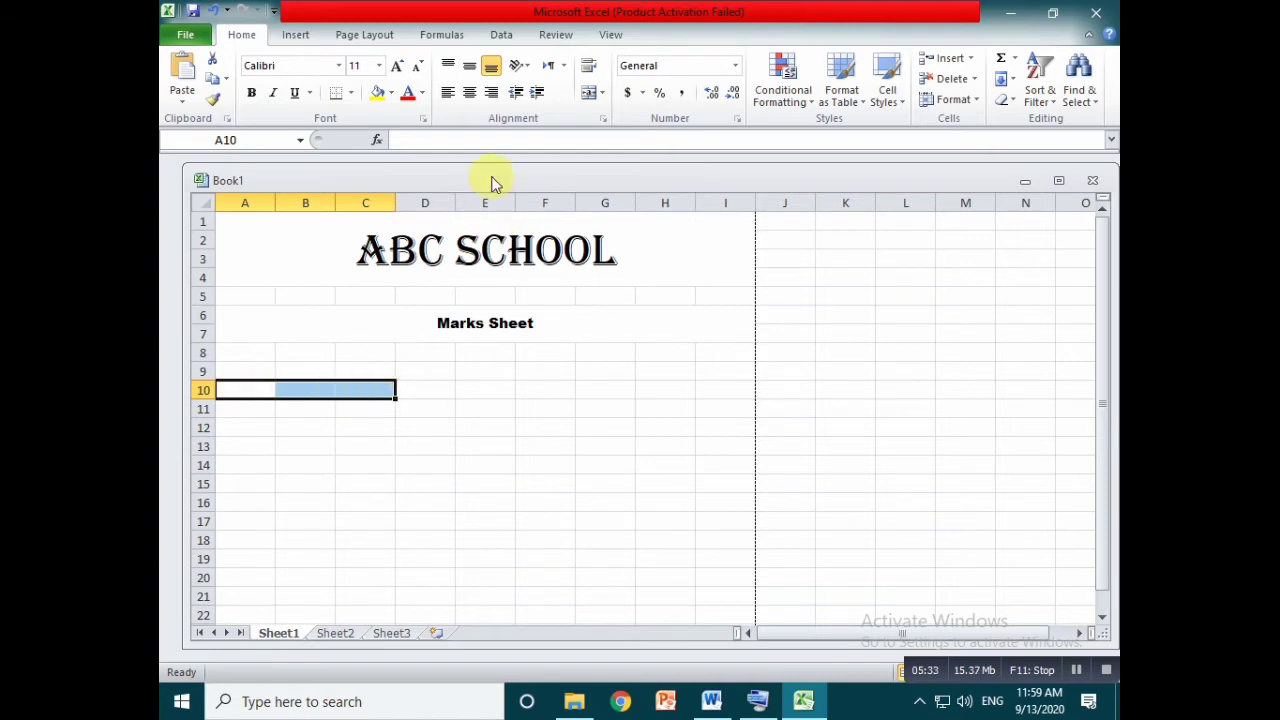
left_click(588, 92)
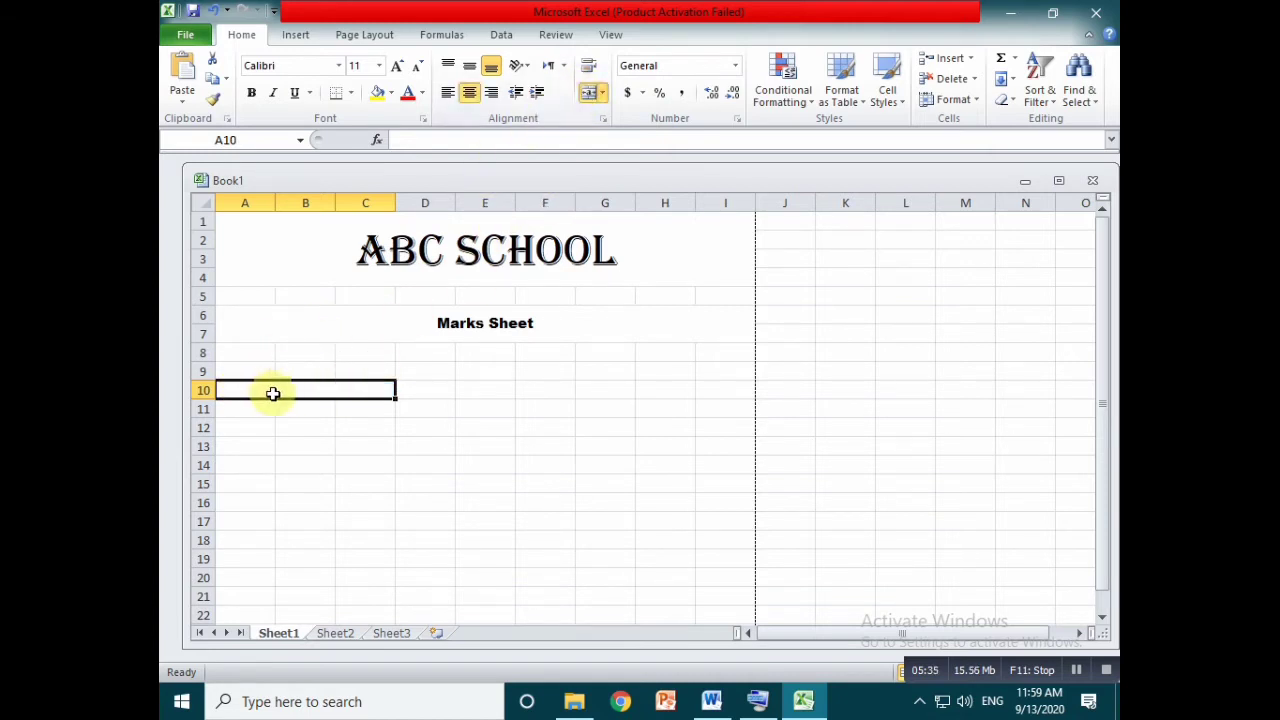
left_click(602, 92)
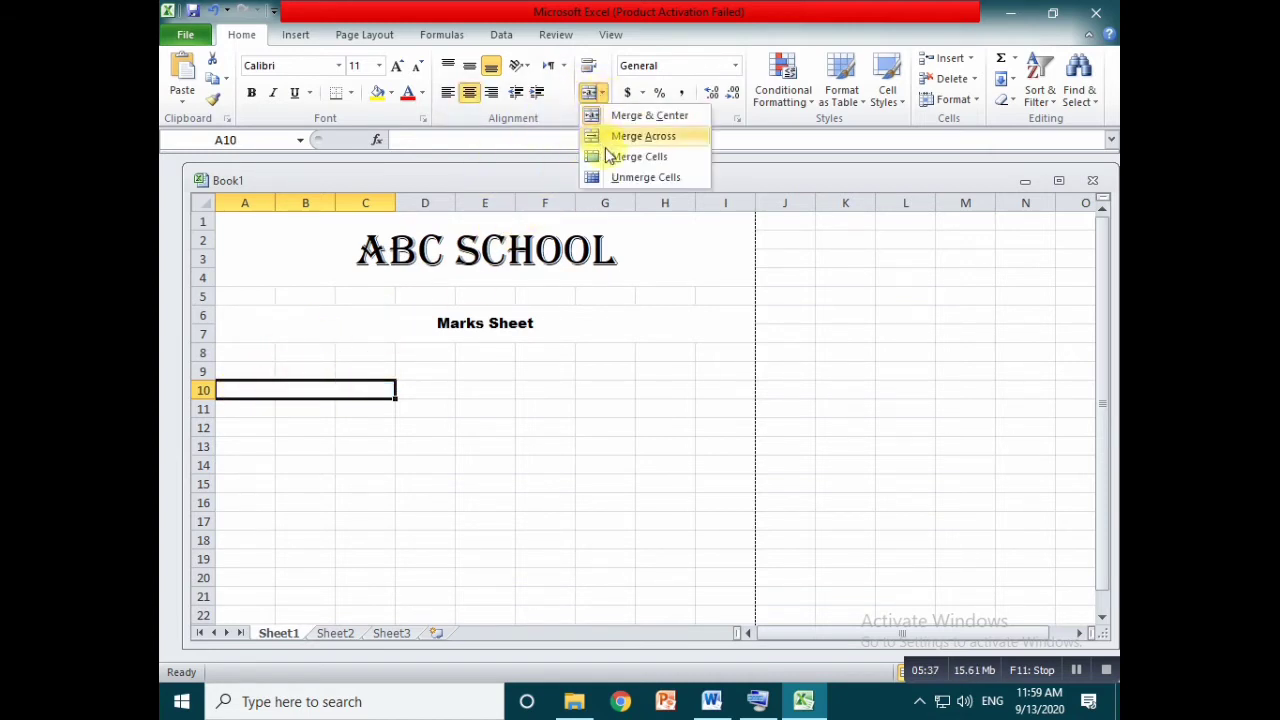
left_click(303, 316)
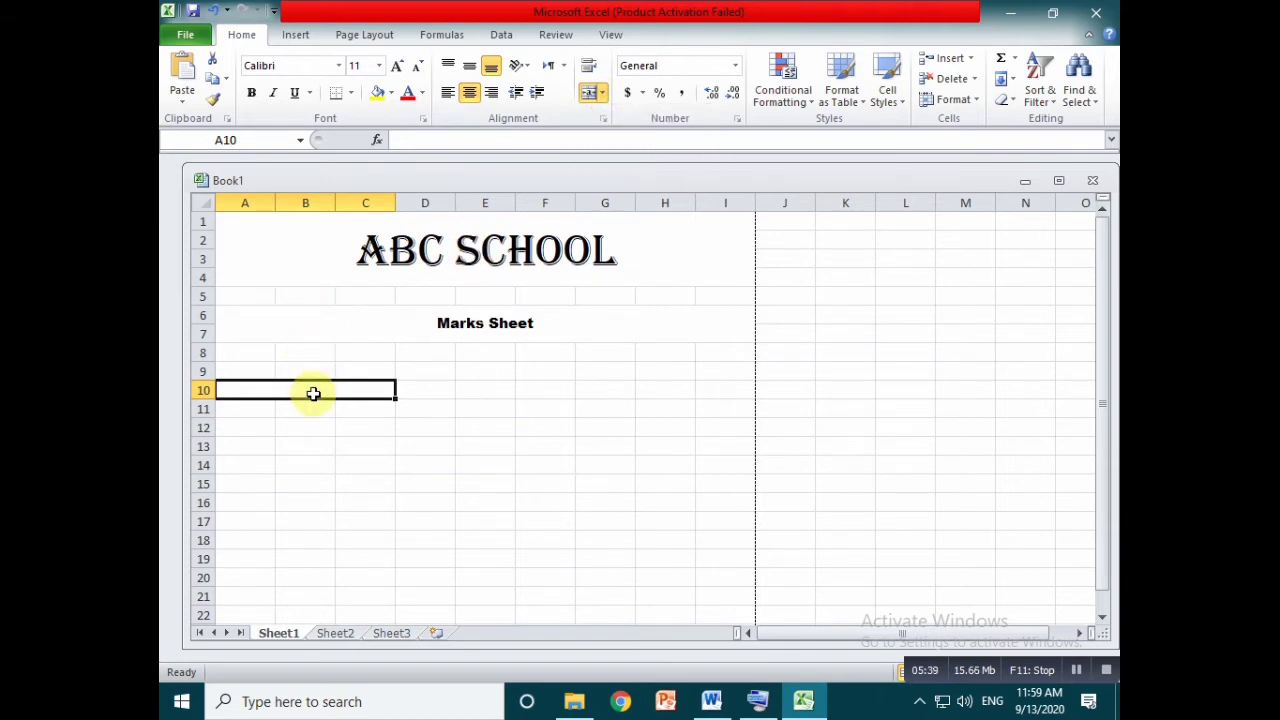
type("N")
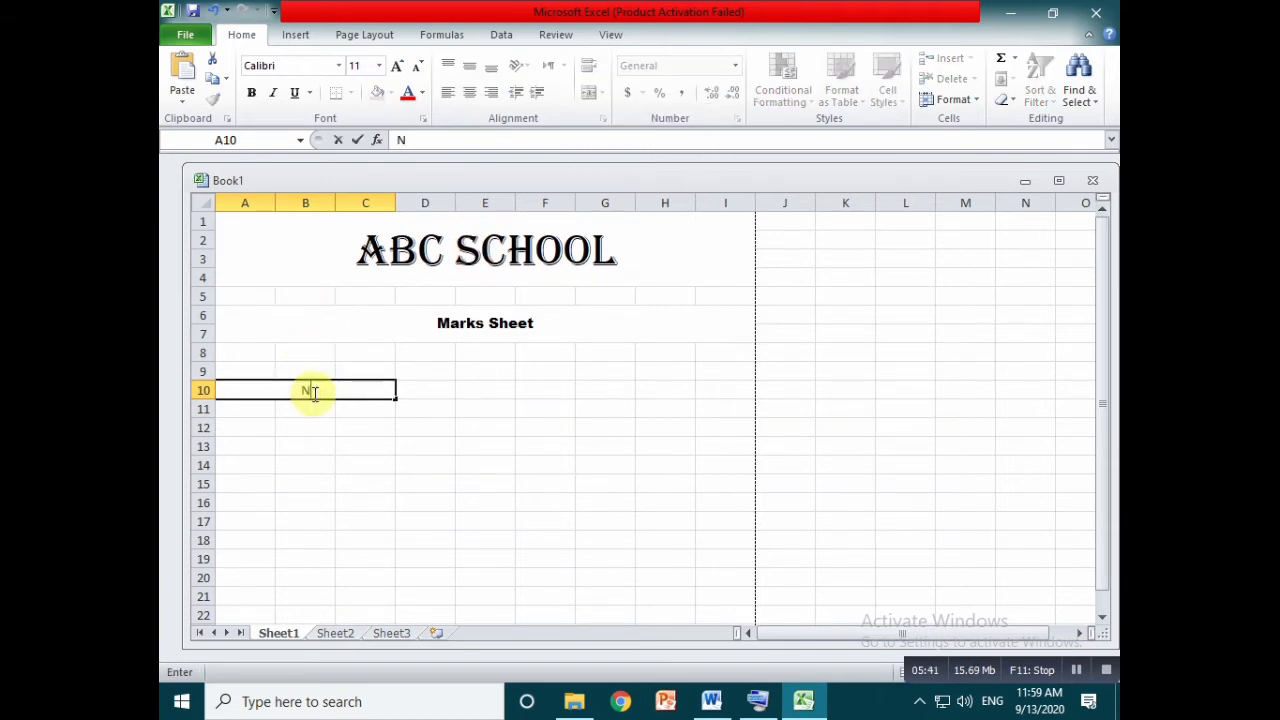
type("ame: Sikander")
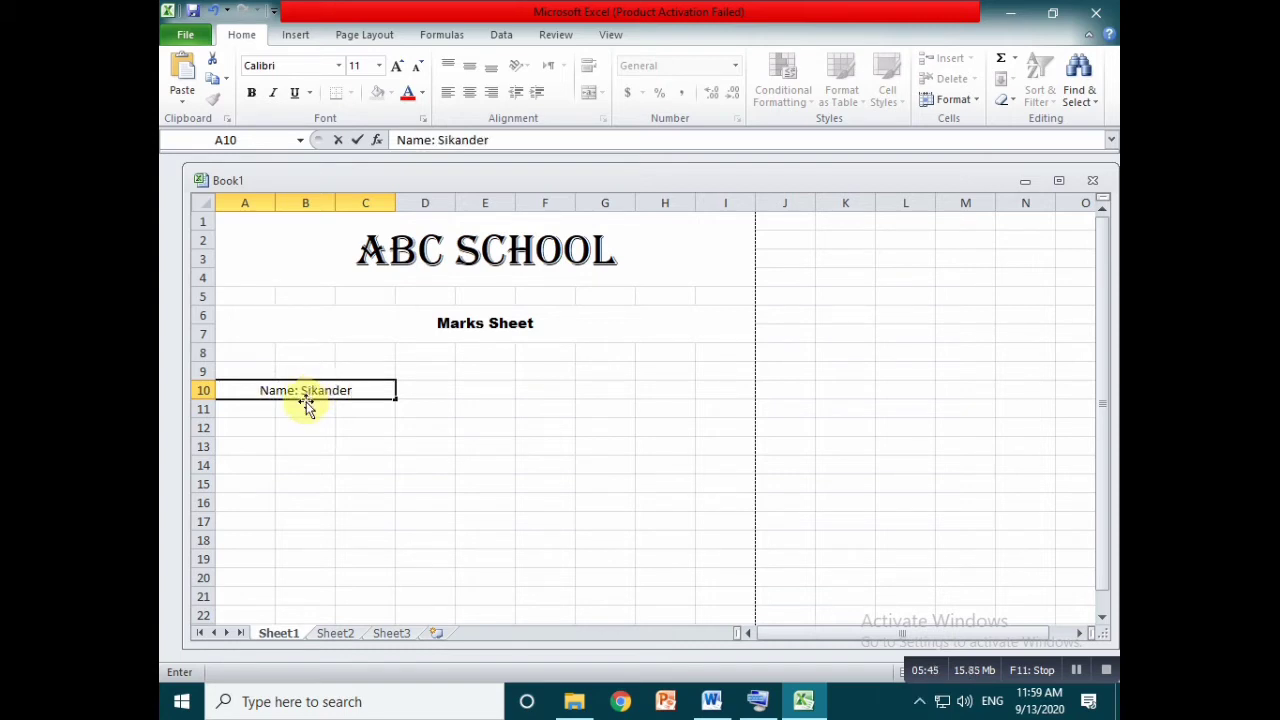
left_click(549, 389)
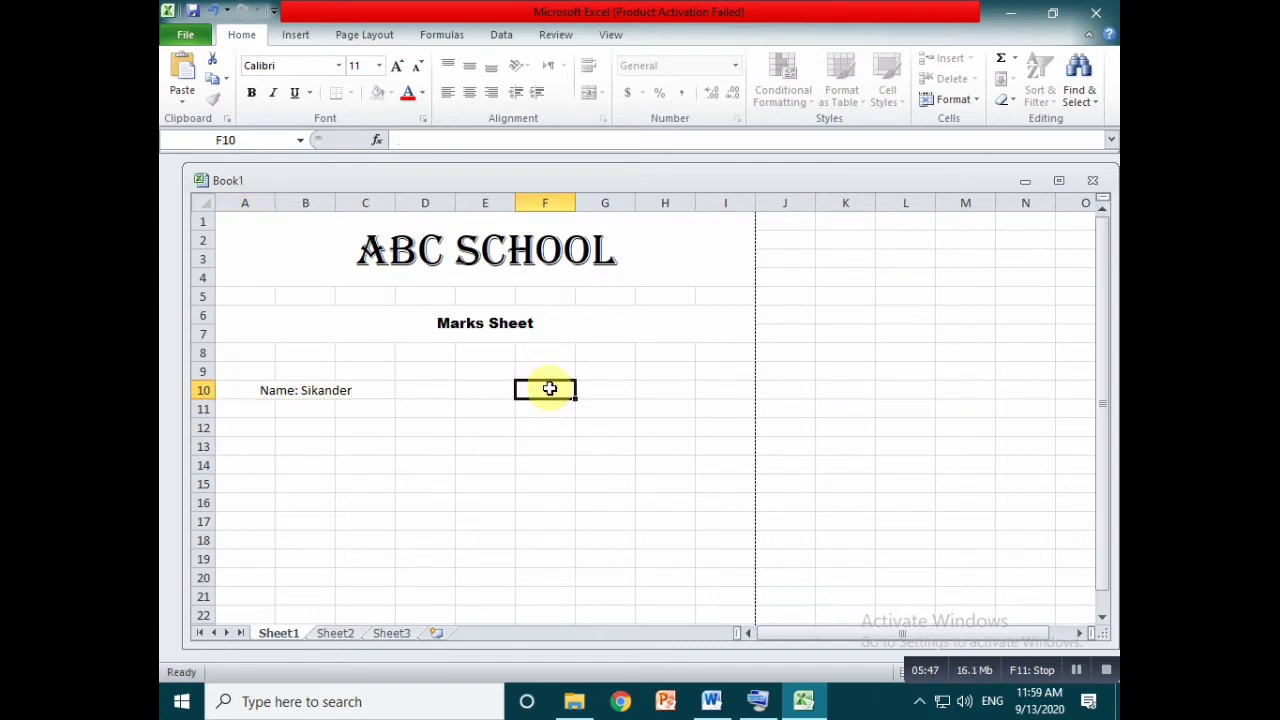
Enter "Father Name:" followed by the father's name in cell F10.
left_click_drag(549, 389, 659, 388)
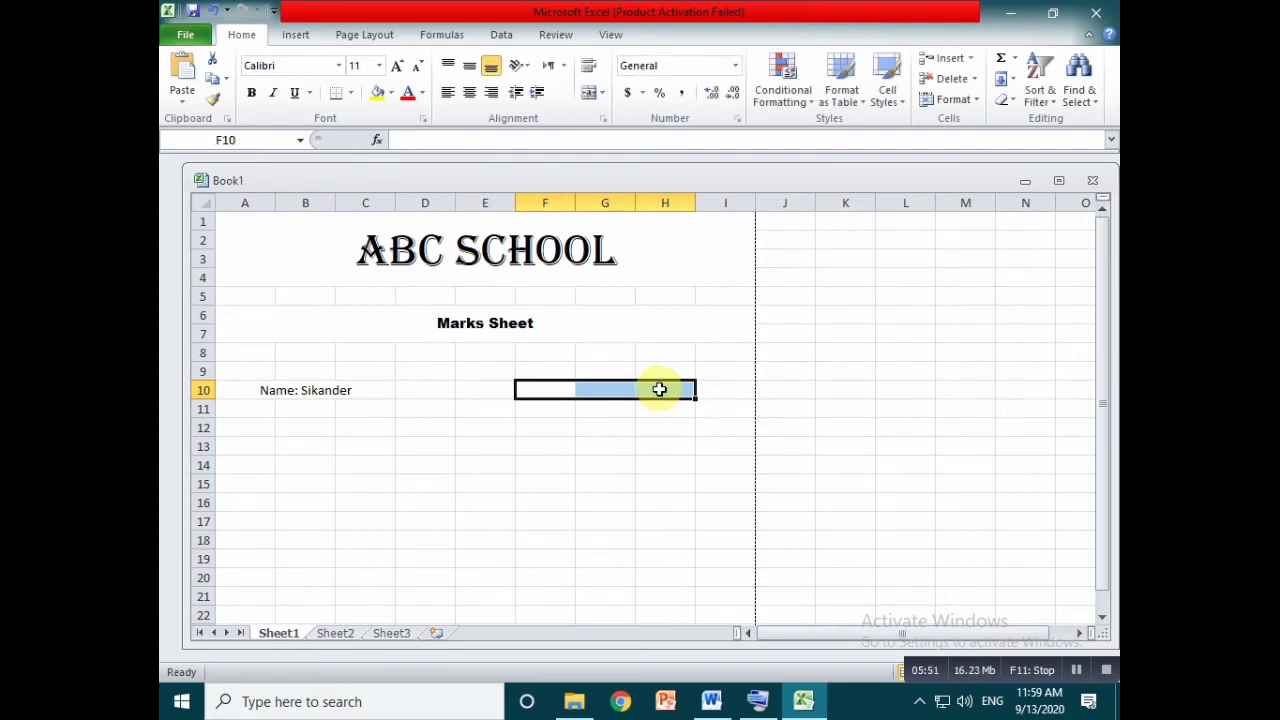
type("Father")
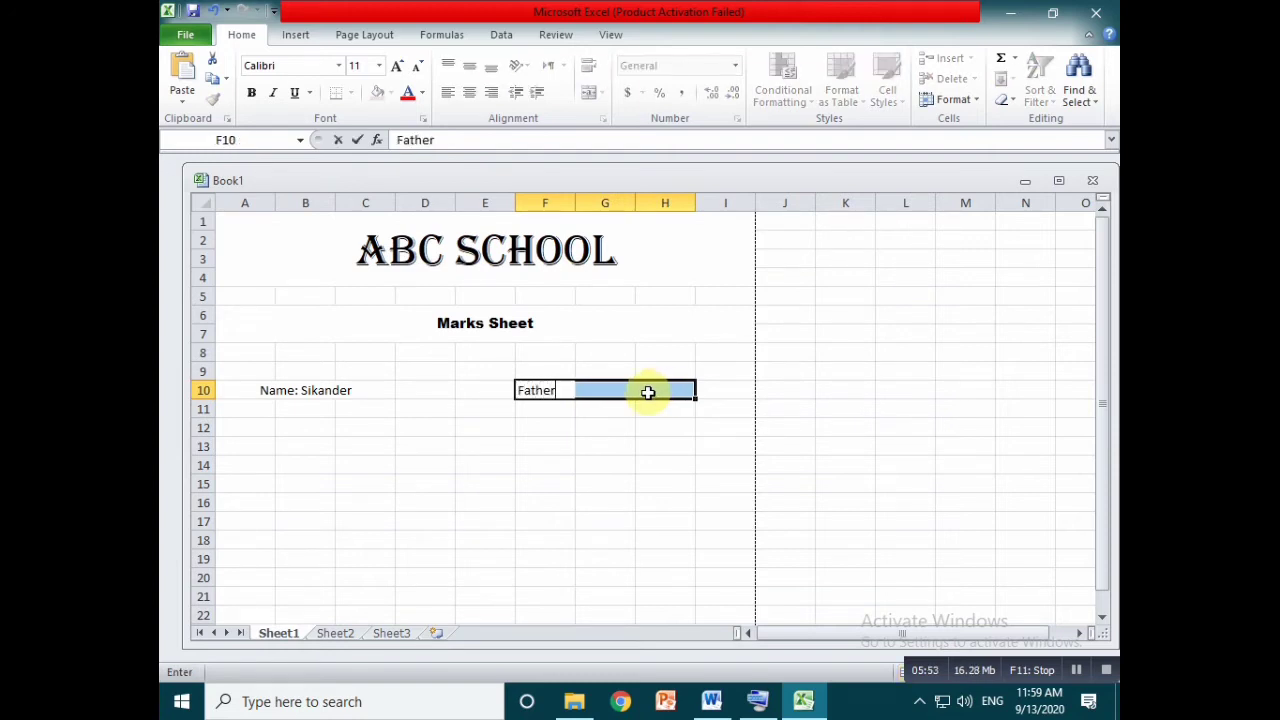
type(" Name")
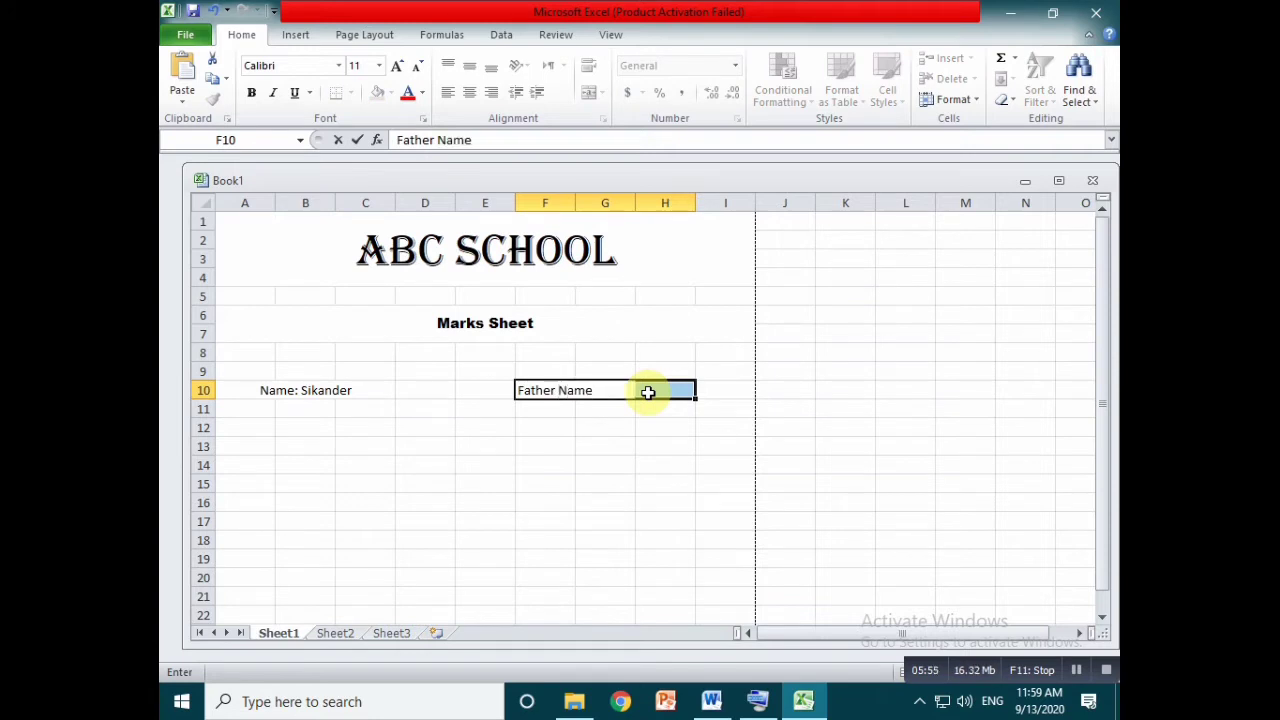
type(": M.Aslam")
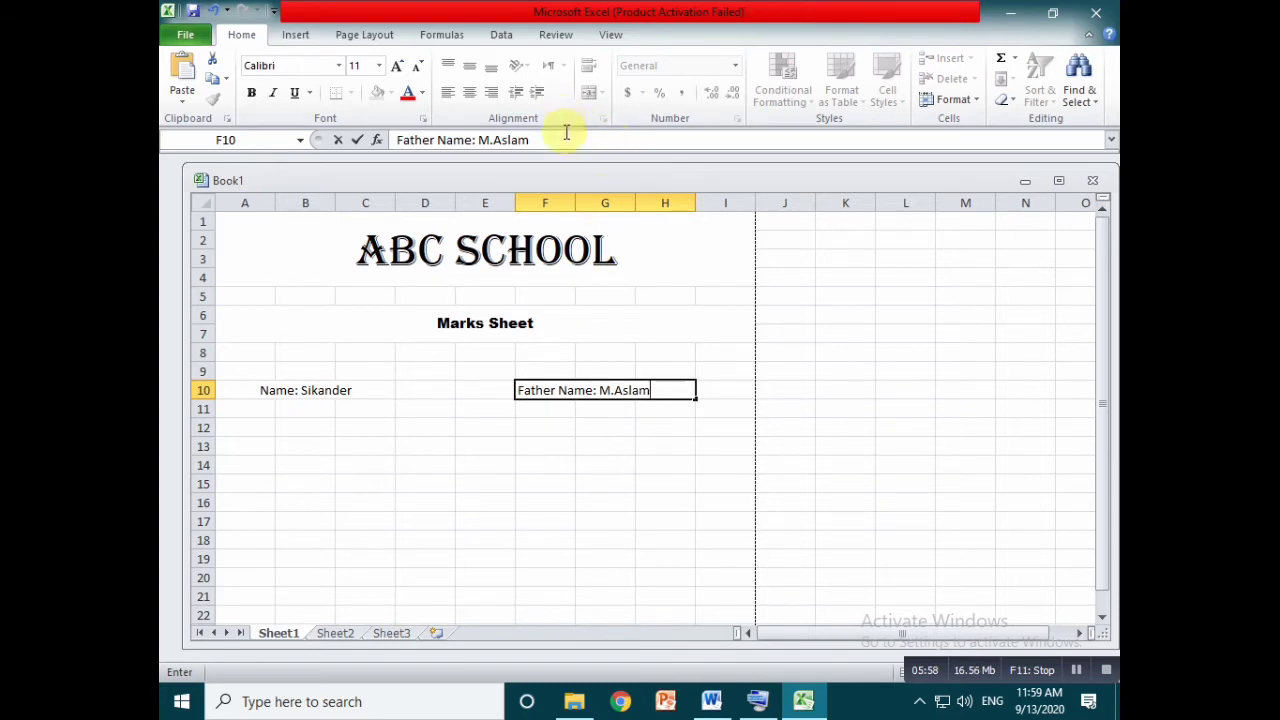
left_click_drag(725, 465, 725, 446)
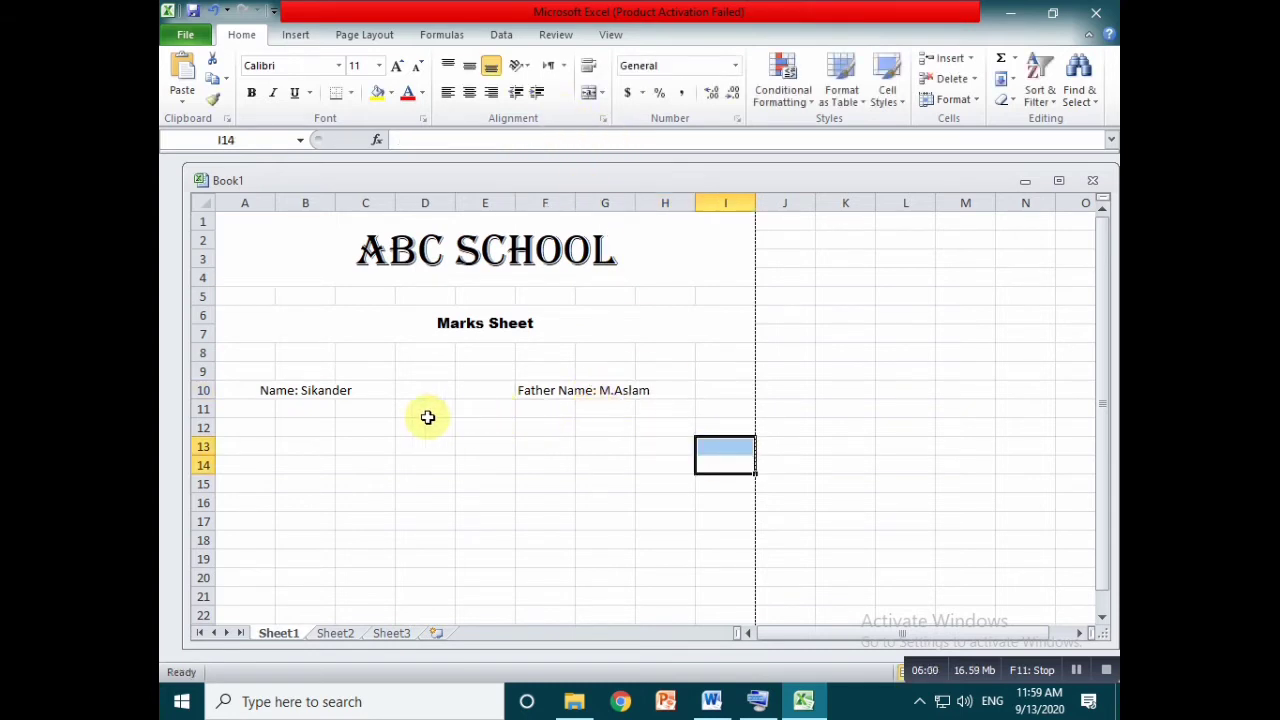
Set the font size of the student's name entry in A10 to 14.
left_click(274, 392)
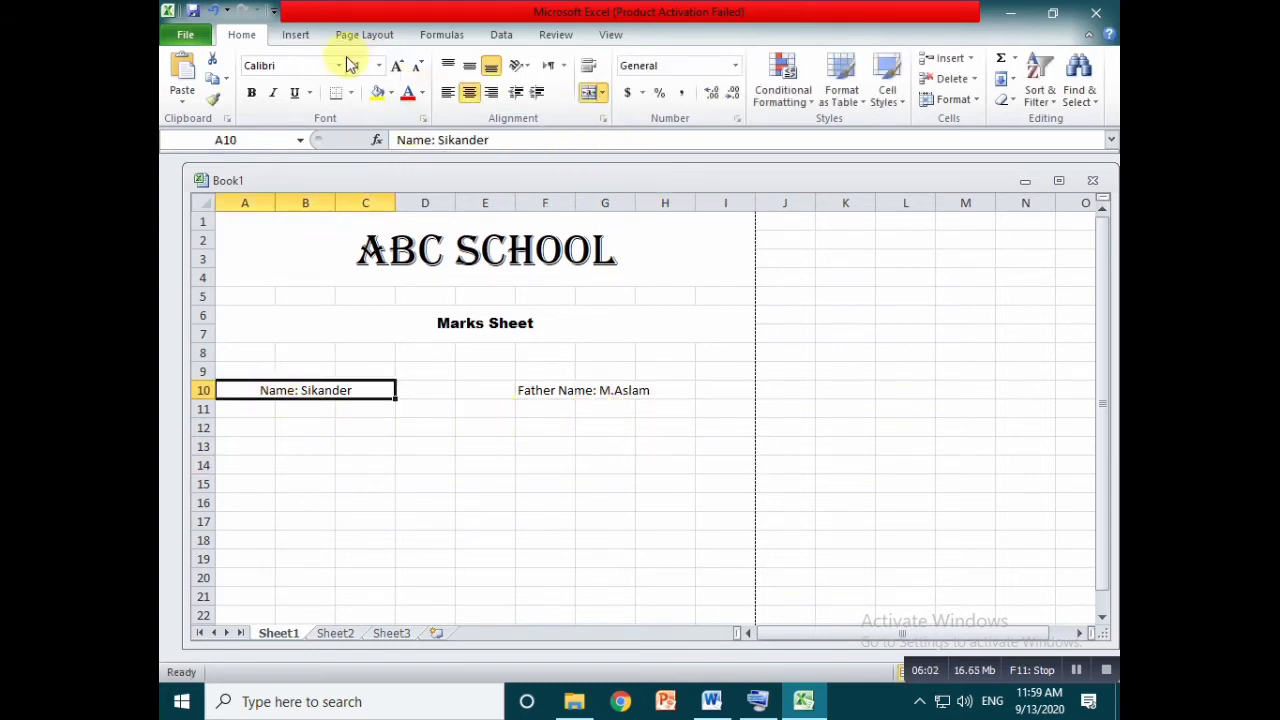
left_click(378, 65)
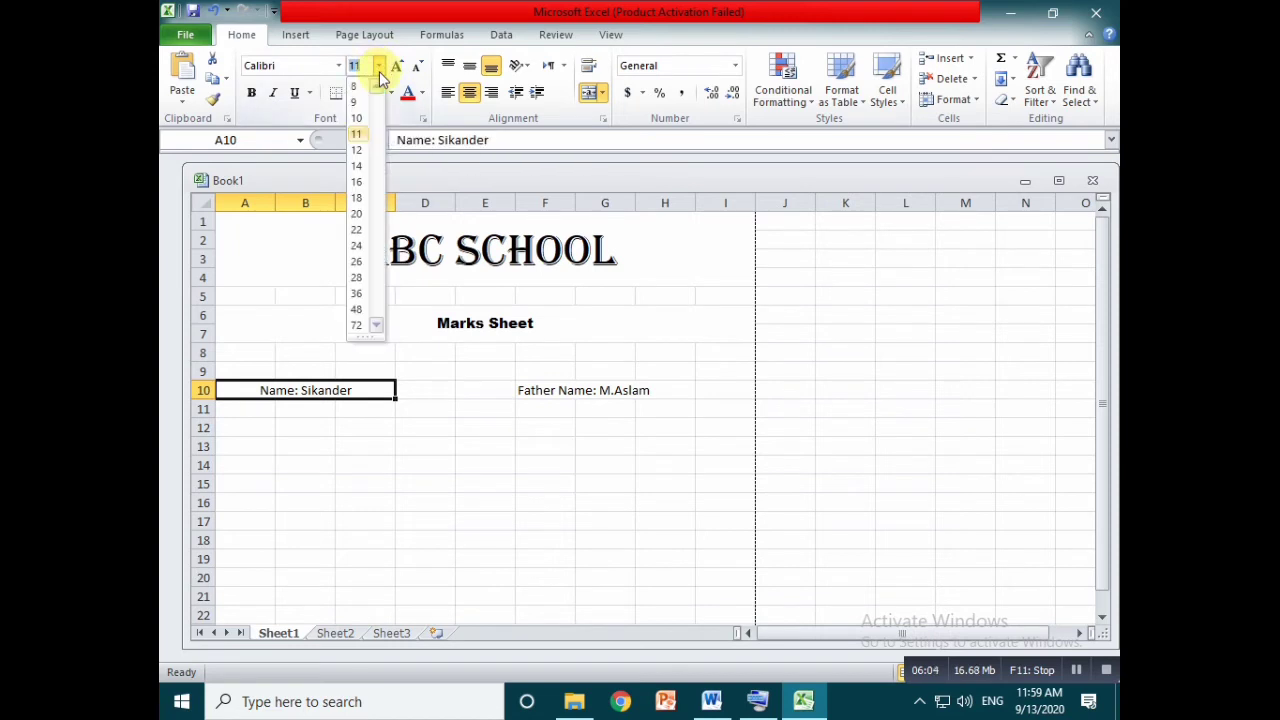
left_click(357, 172)
Merge and center the father's name entry across F10:H10 and set its font size to 14.
left_click(594, 390)
left_click_drag(549, 385, 660, 394)
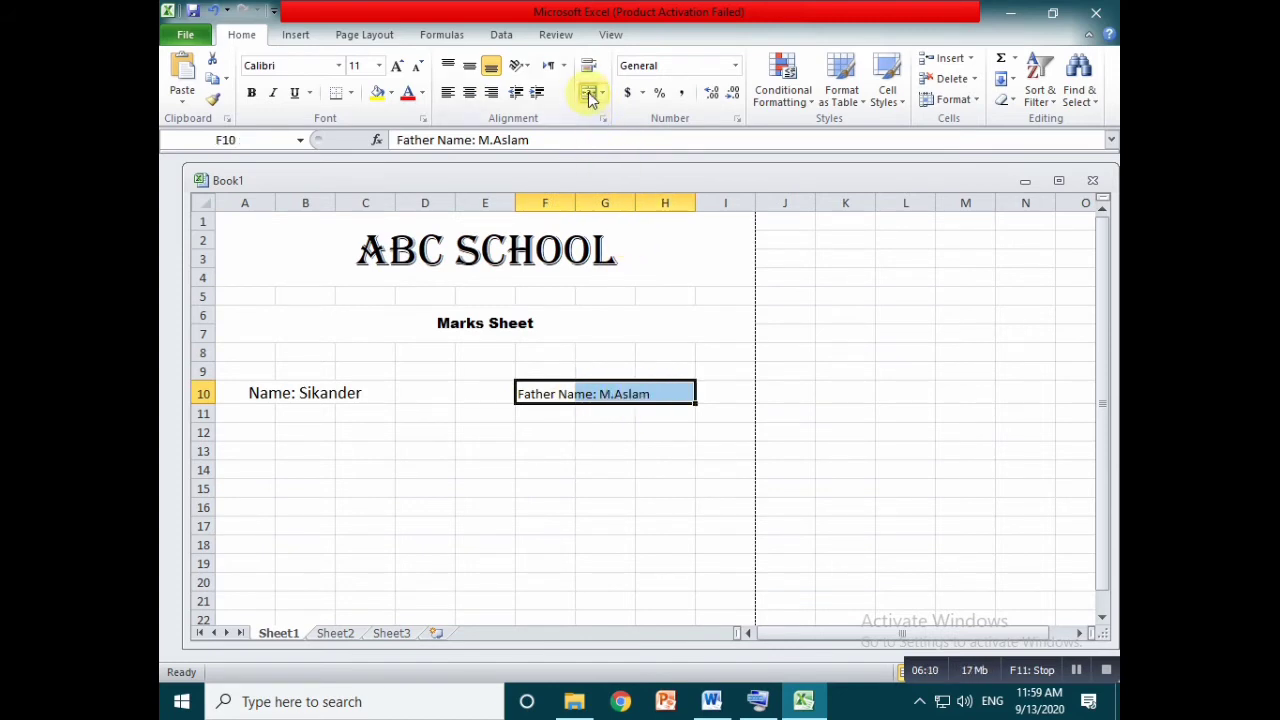
left_click(589, 92)
left_click(376, 66)
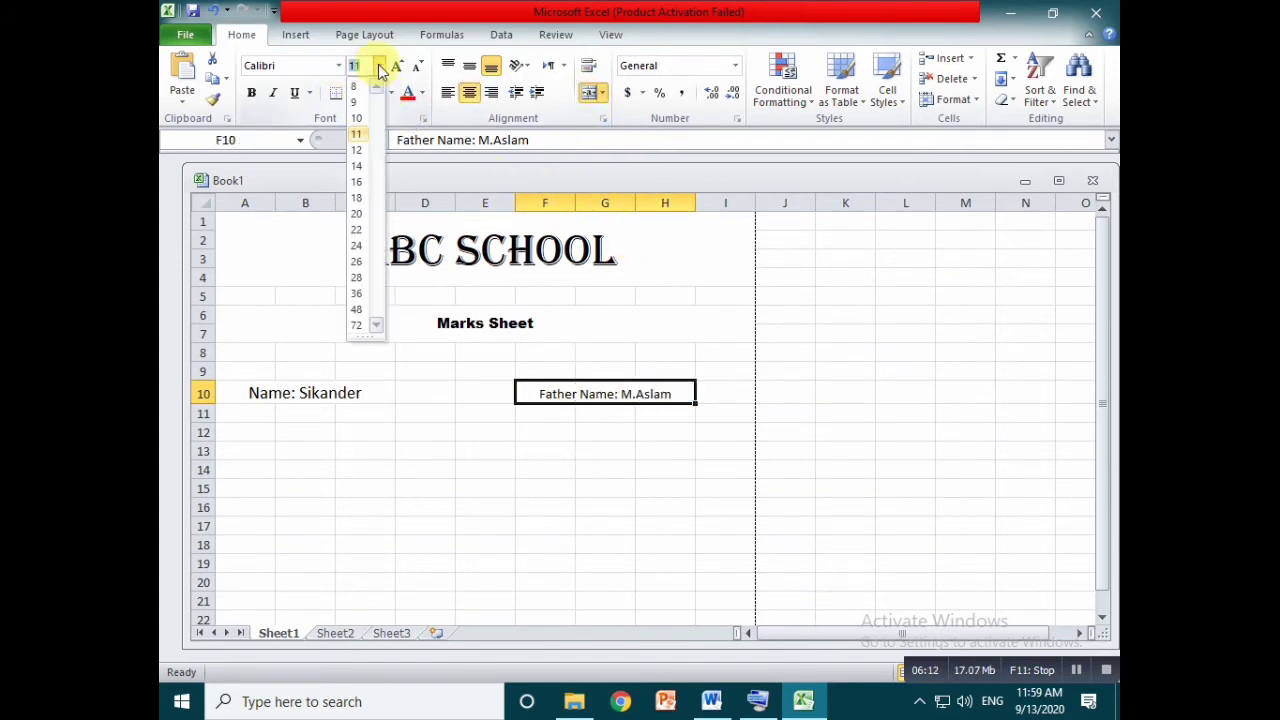
left_click(363, 172)
left_click(465, 388)
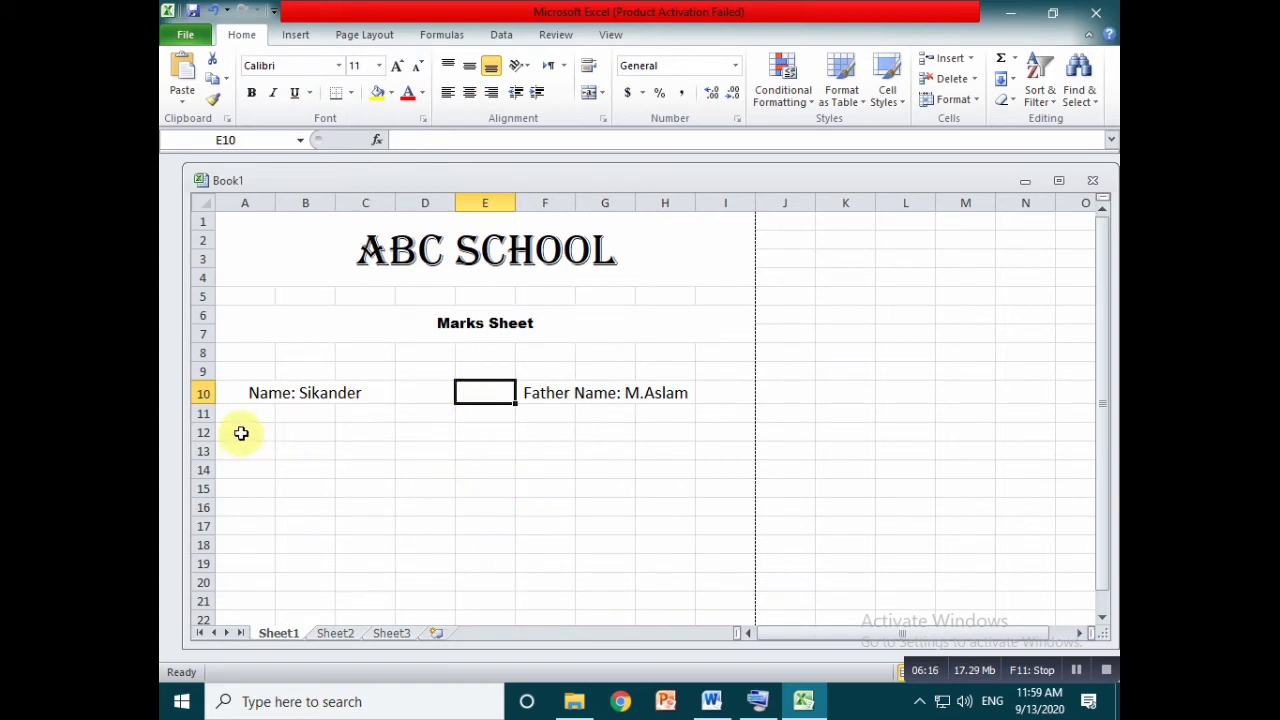
Merge and center cells A12:C12 and enter "Class: Matric" in the merged cell.
left_click_drag(241, 433, 367, 432)
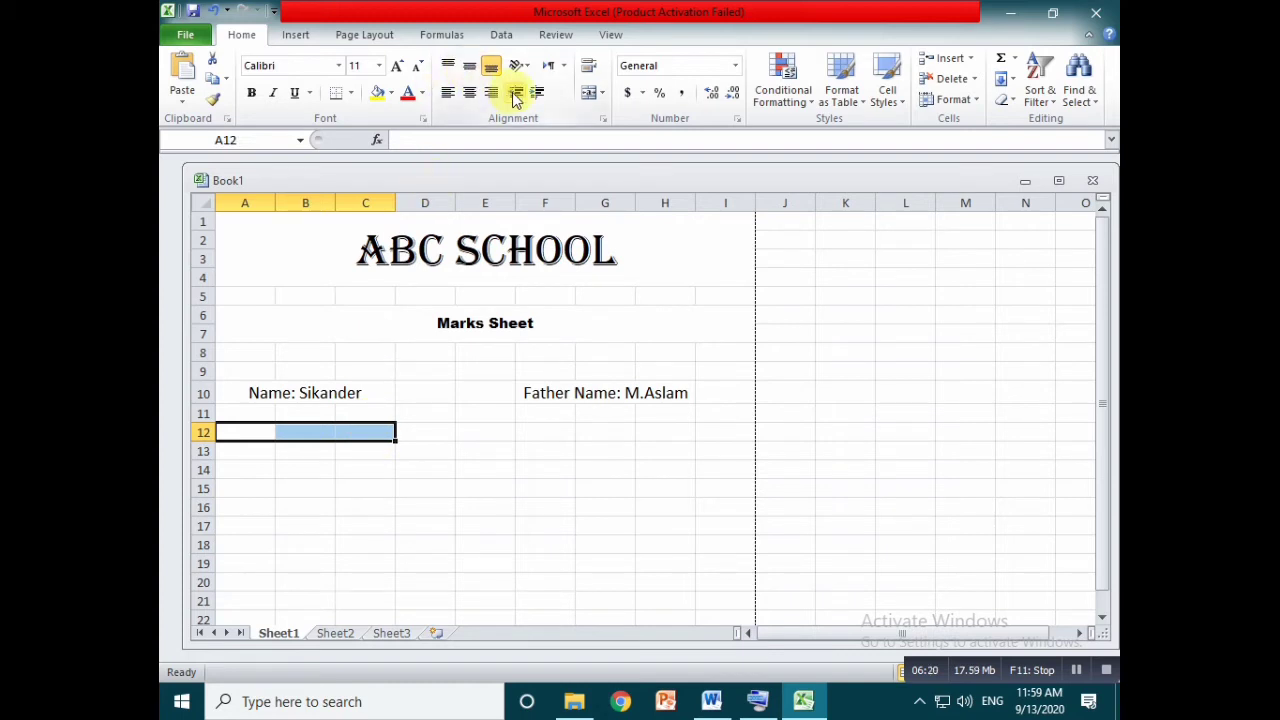
left_click(589, 92)
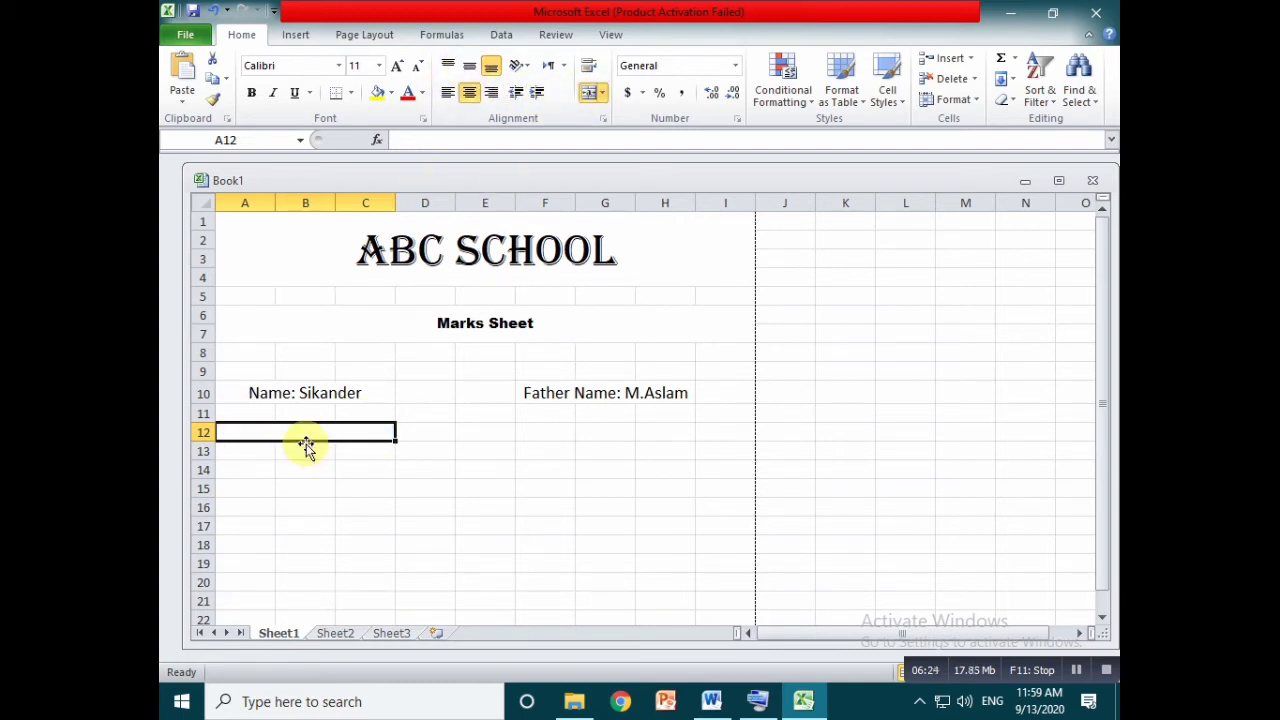
type("Class")
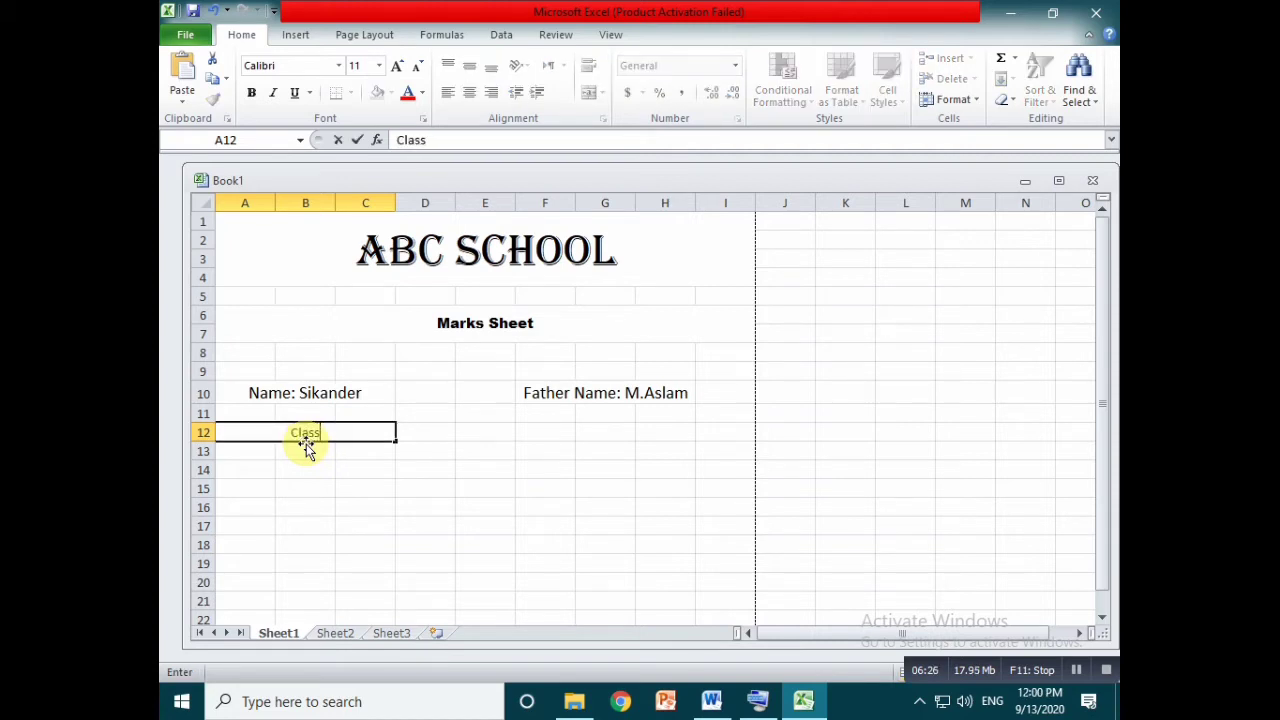
type(": Matric")
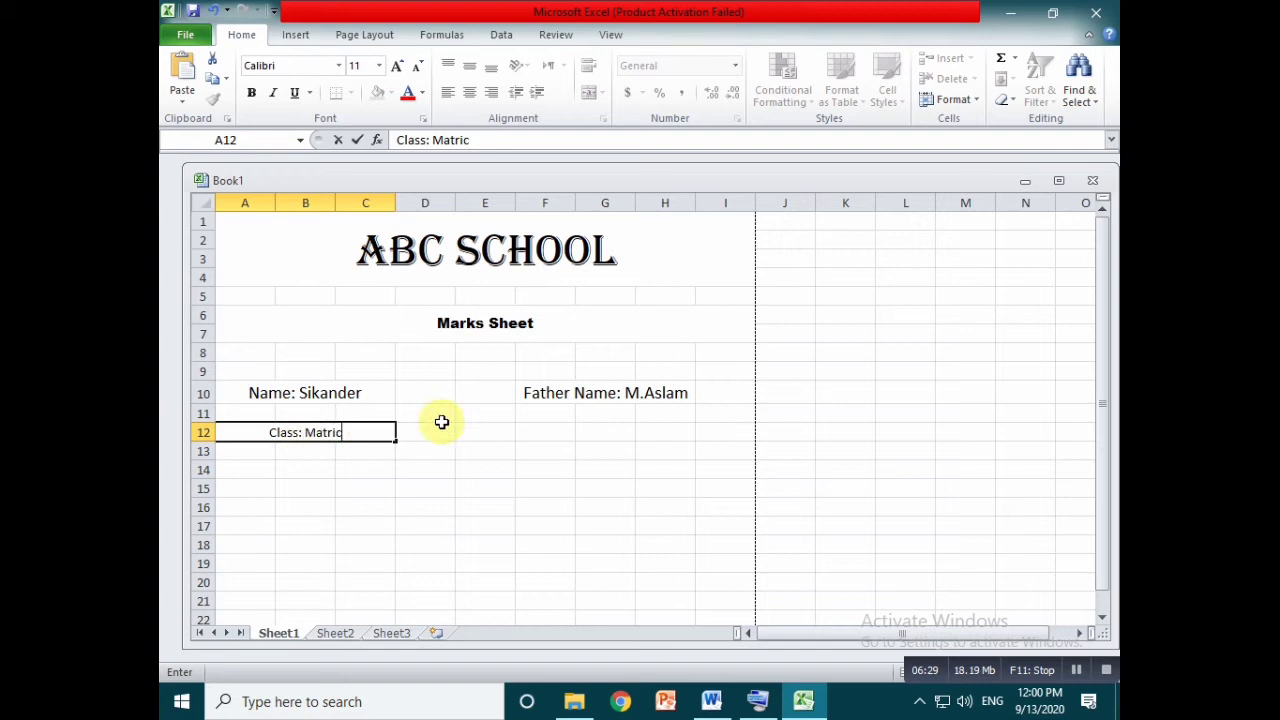
left_click(499, 449)
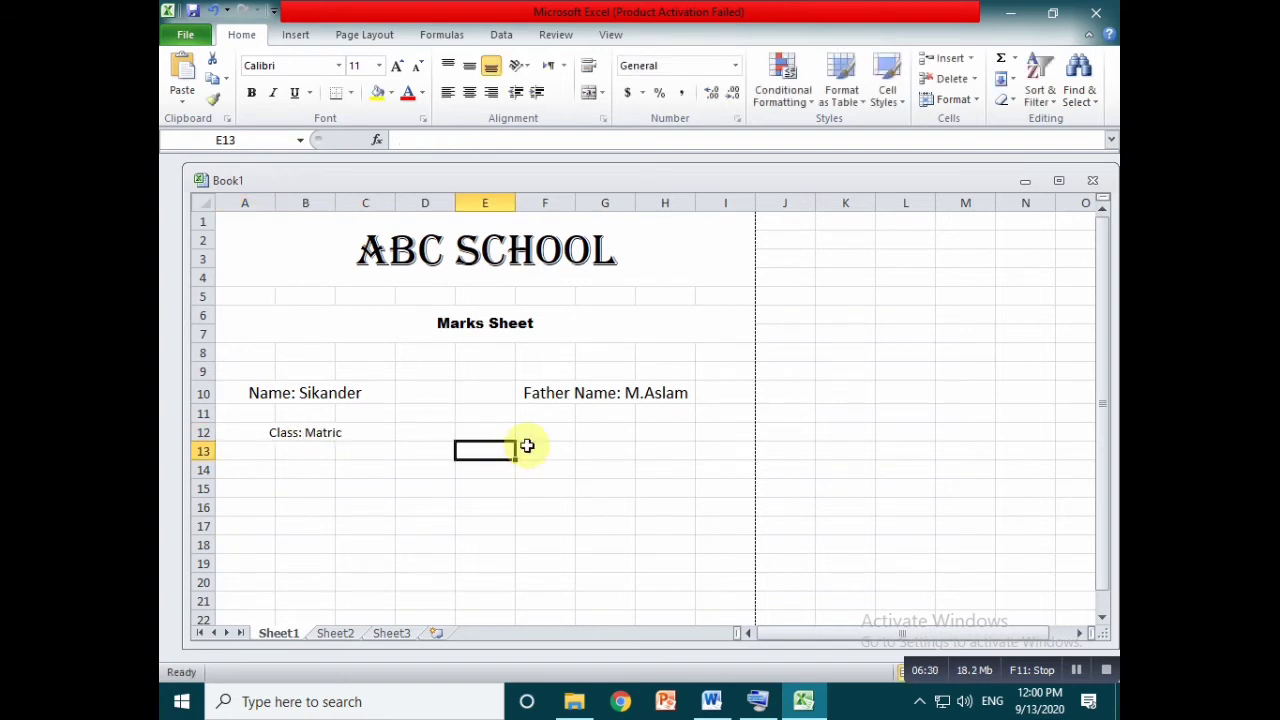
left_click(306, 434)
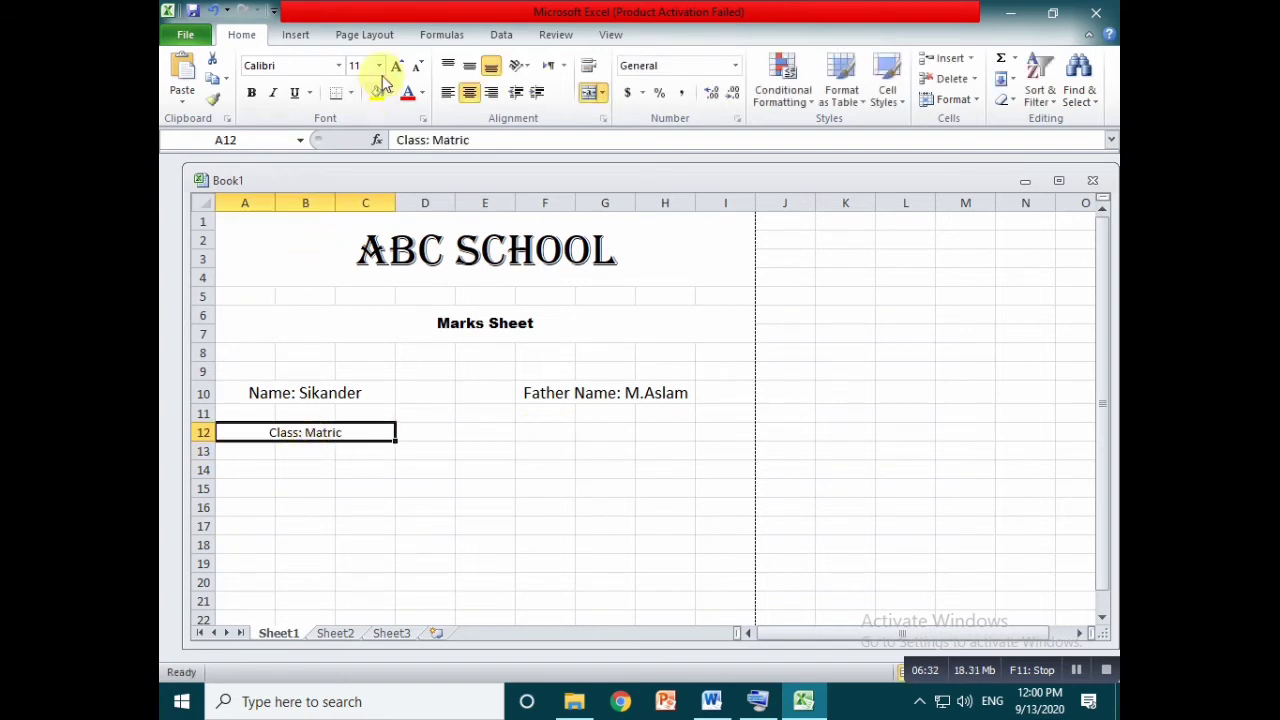
Merge and center cells F12:H12 in the same row as the class entry.
left_click(544, 430)
left_click_drag(544, 430, 649, 434)
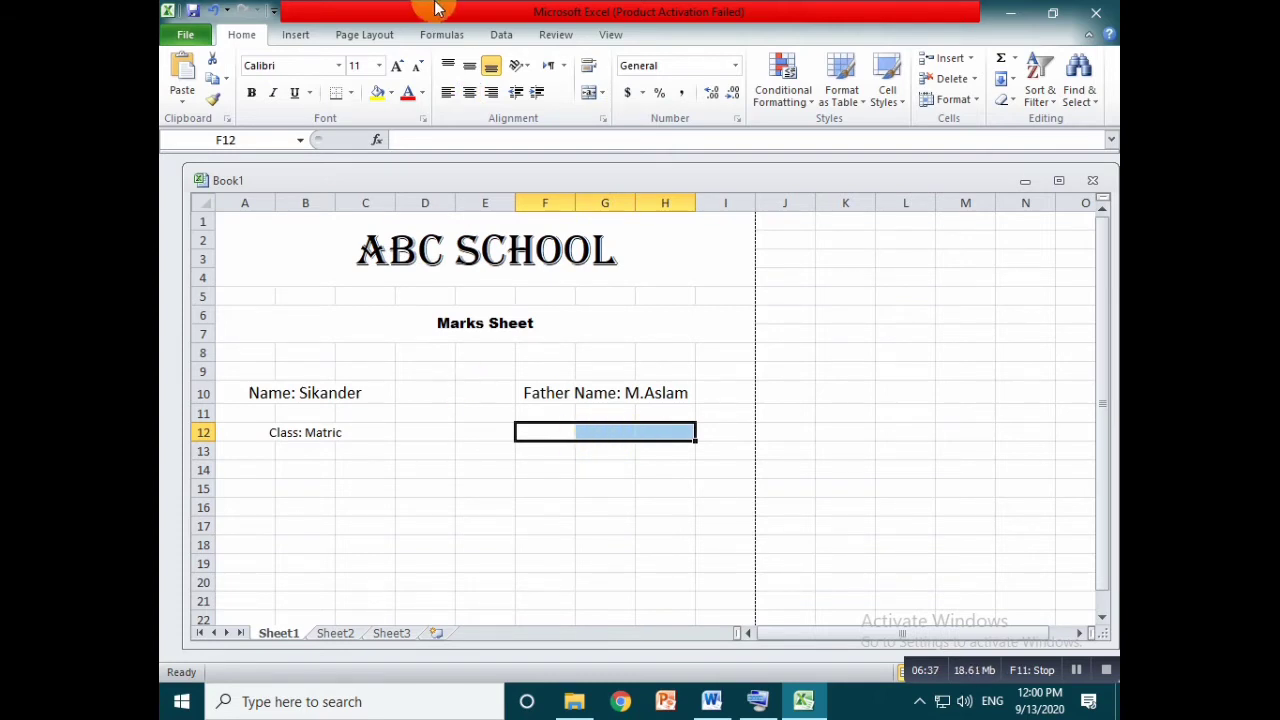
left_click(590, 94)
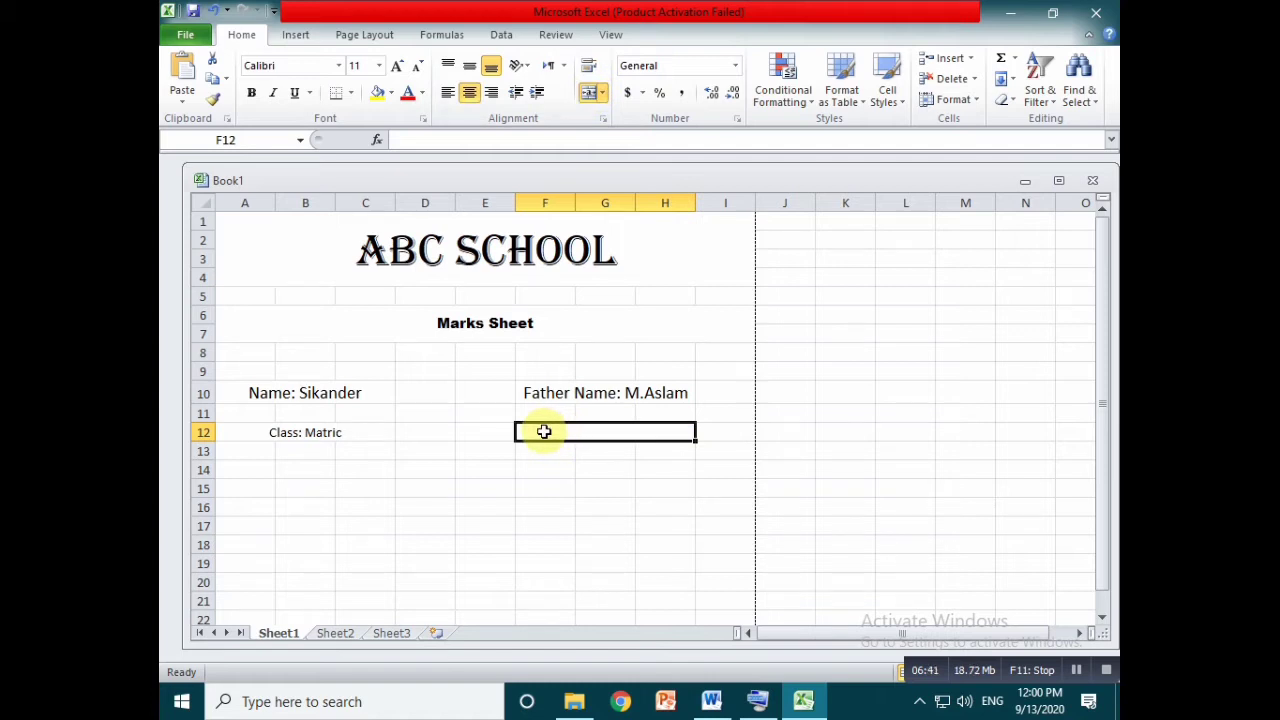
Enter "Group: Science" in the merged cell F12:H12 beside the class entry.
type("Group")
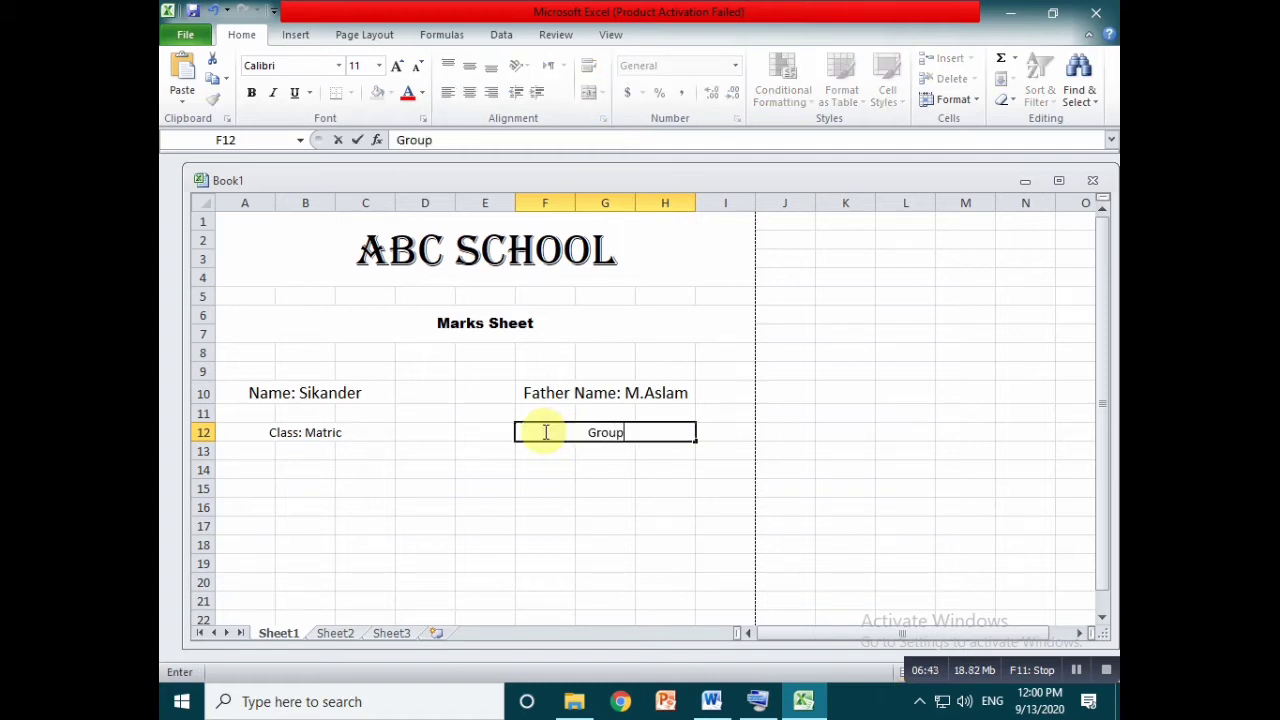
type(": Science")
left_click(552, 508)
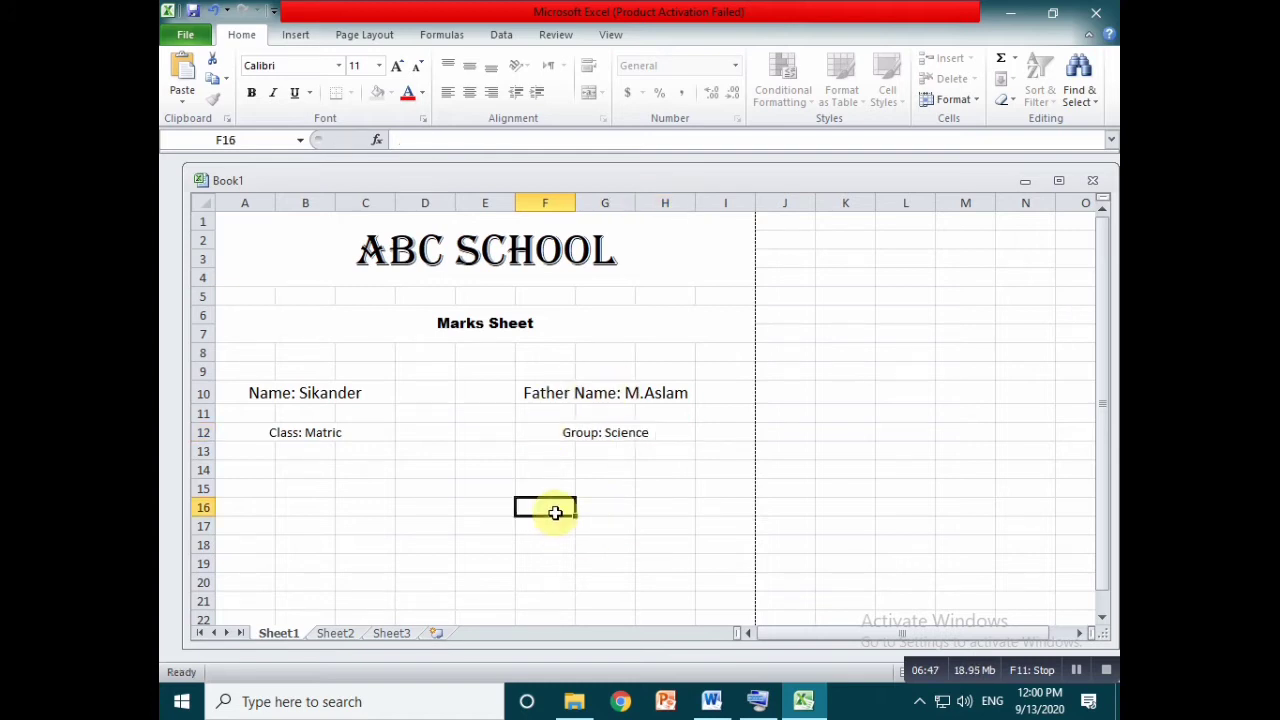
Set the font size of the class entry in A12 and the group entry in F12 to 14.
left_click(299, 437)
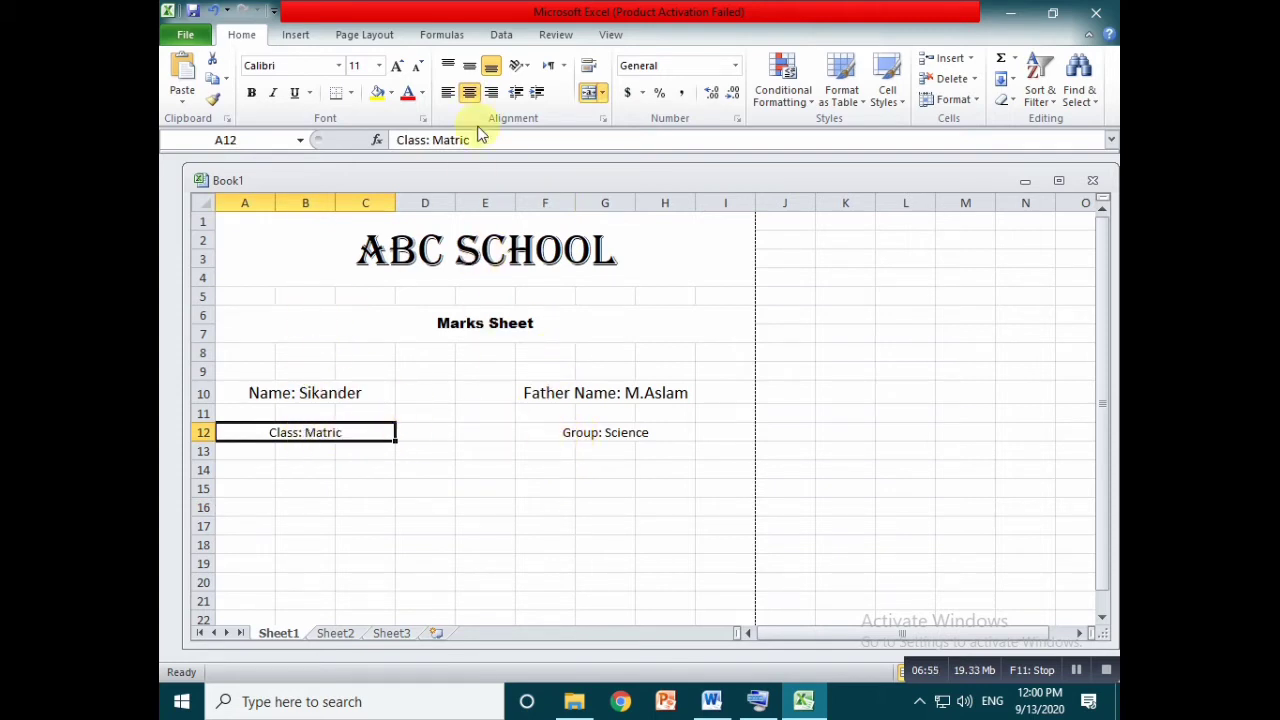
left_click(379, 65)
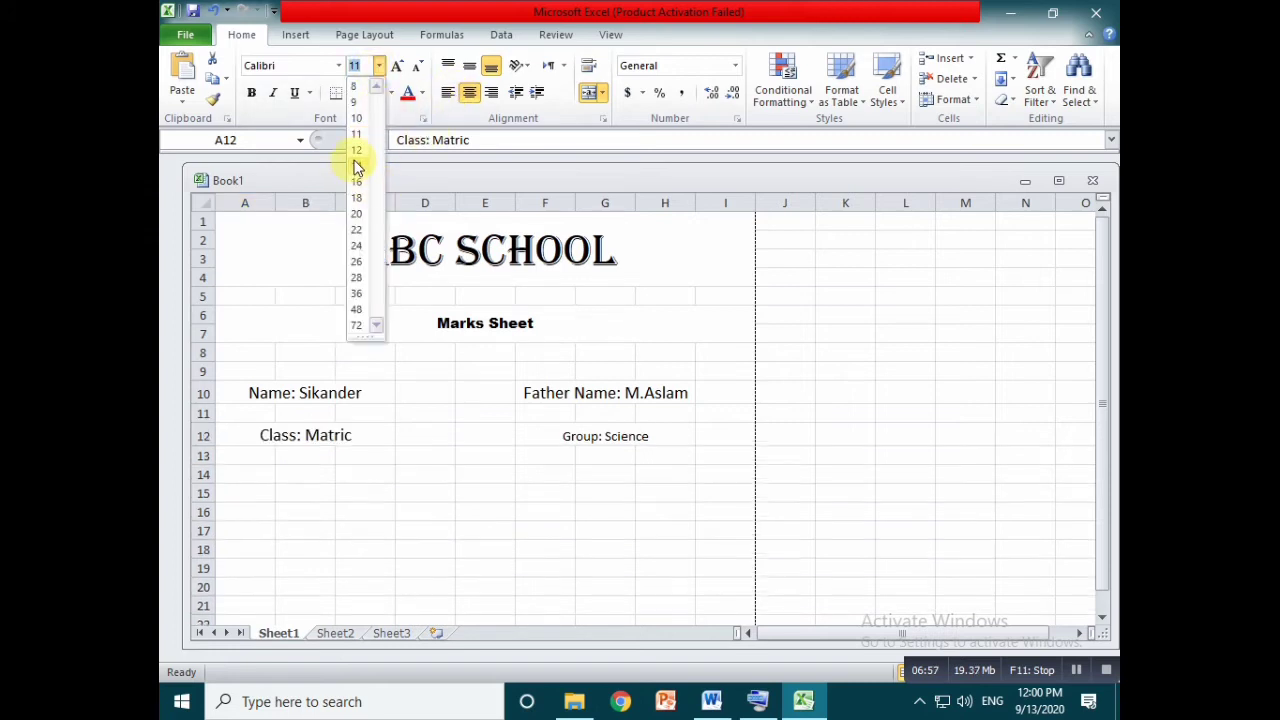
left_click(358, 167)
left_click(583, 433)
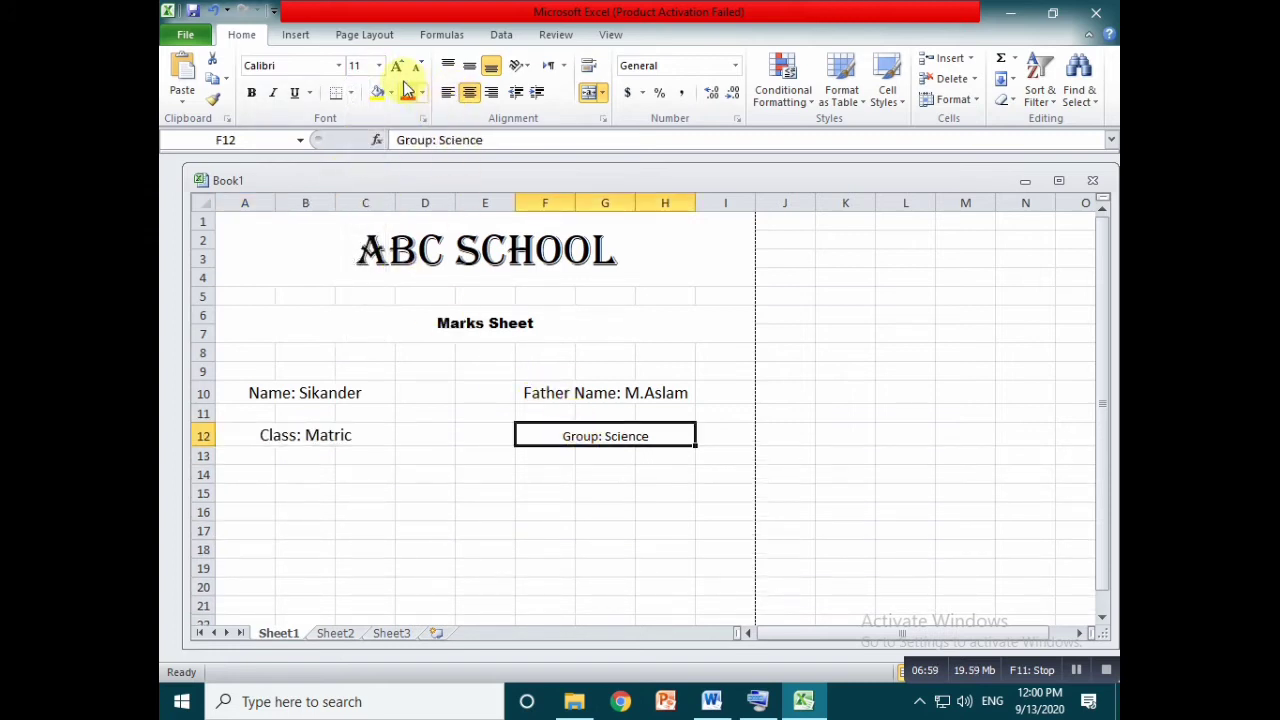
left_click(379, 65)
left_click(360, 167)
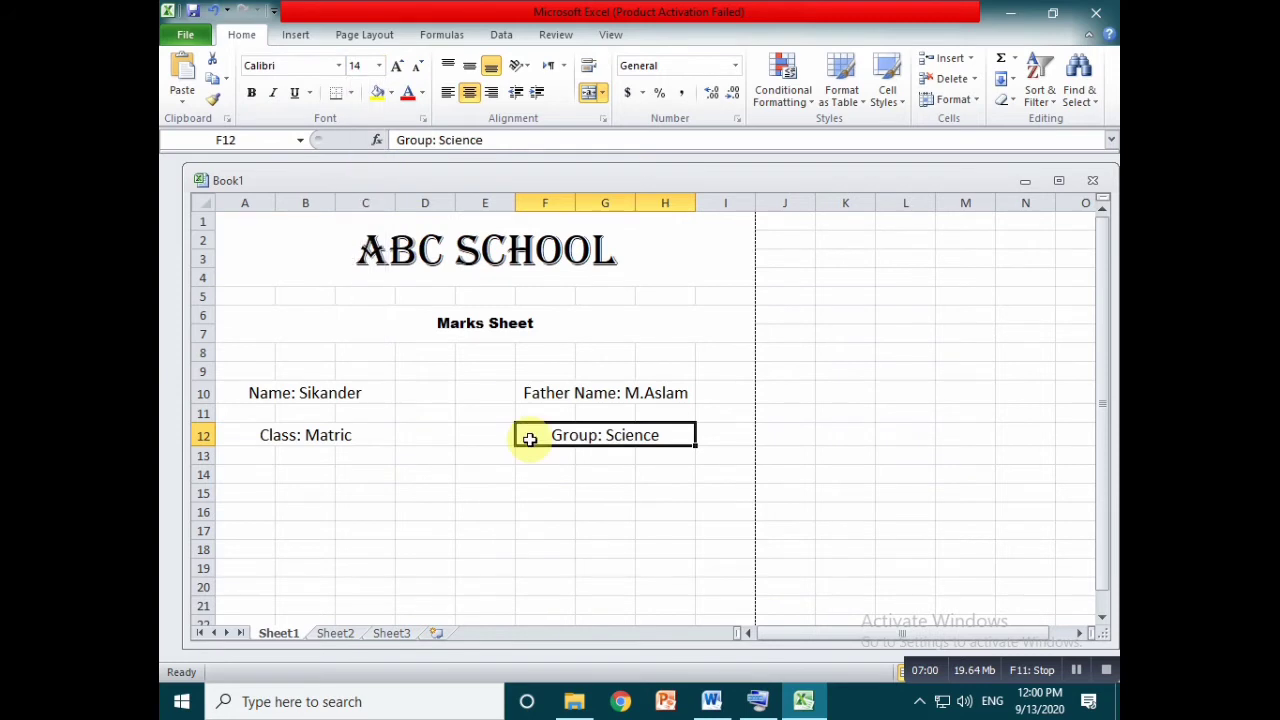
left_click(462, 514)
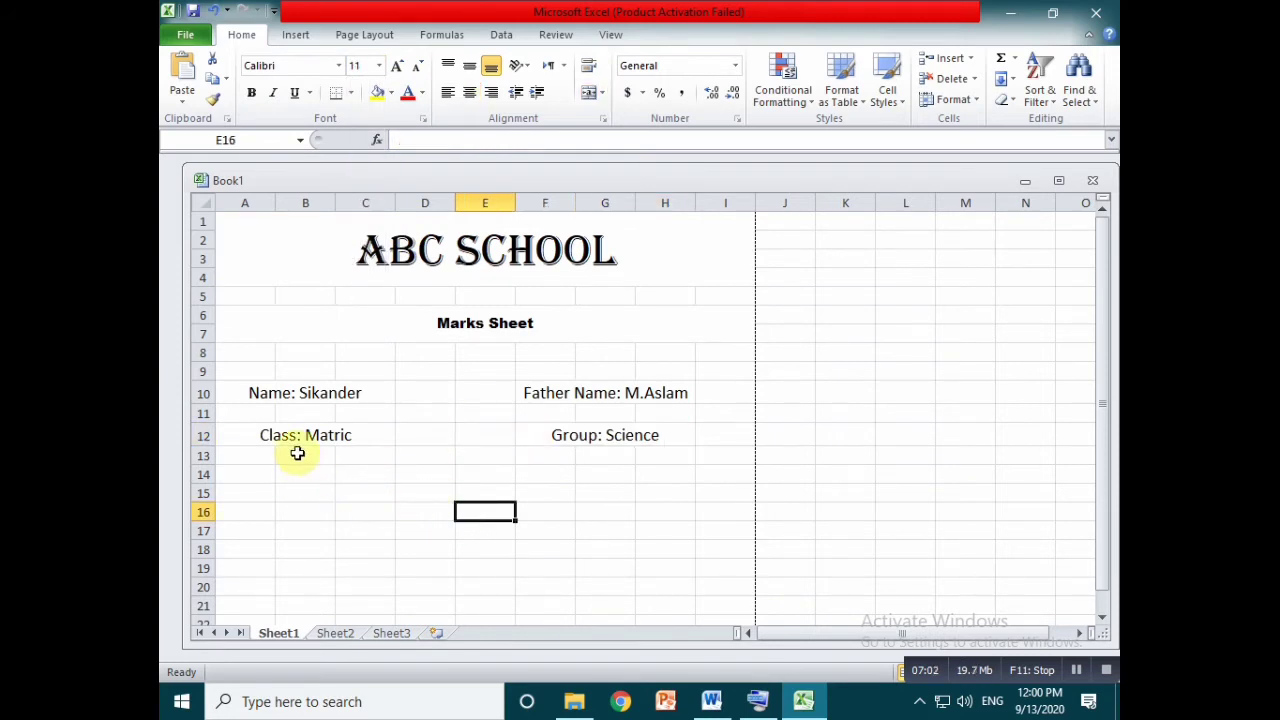
Enter the column headings "Subject", "T.Marks" and "Obt Marks" in cells C17, D17 and E17.
scroll(391, 497, "down", 1)
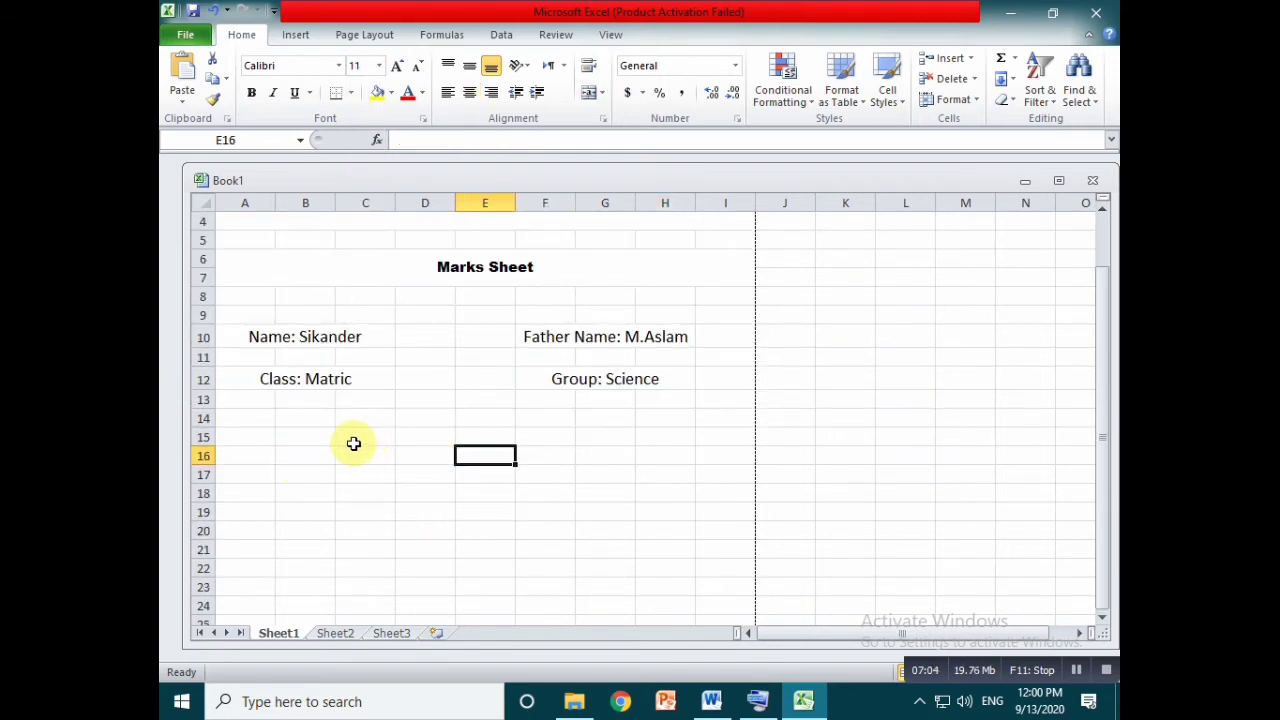
scroll(353, 443, "down", 1)
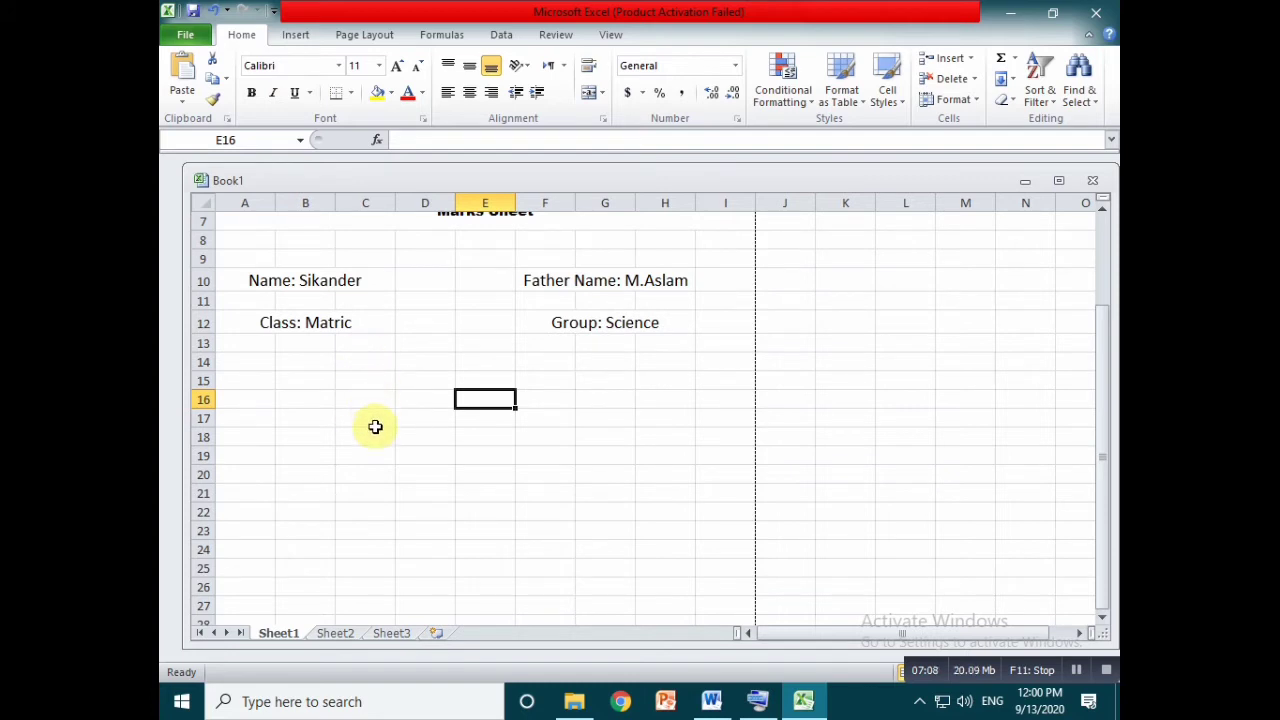
scroll(373, 426, "down", 4)
scroll(371, 426, "up", 3)
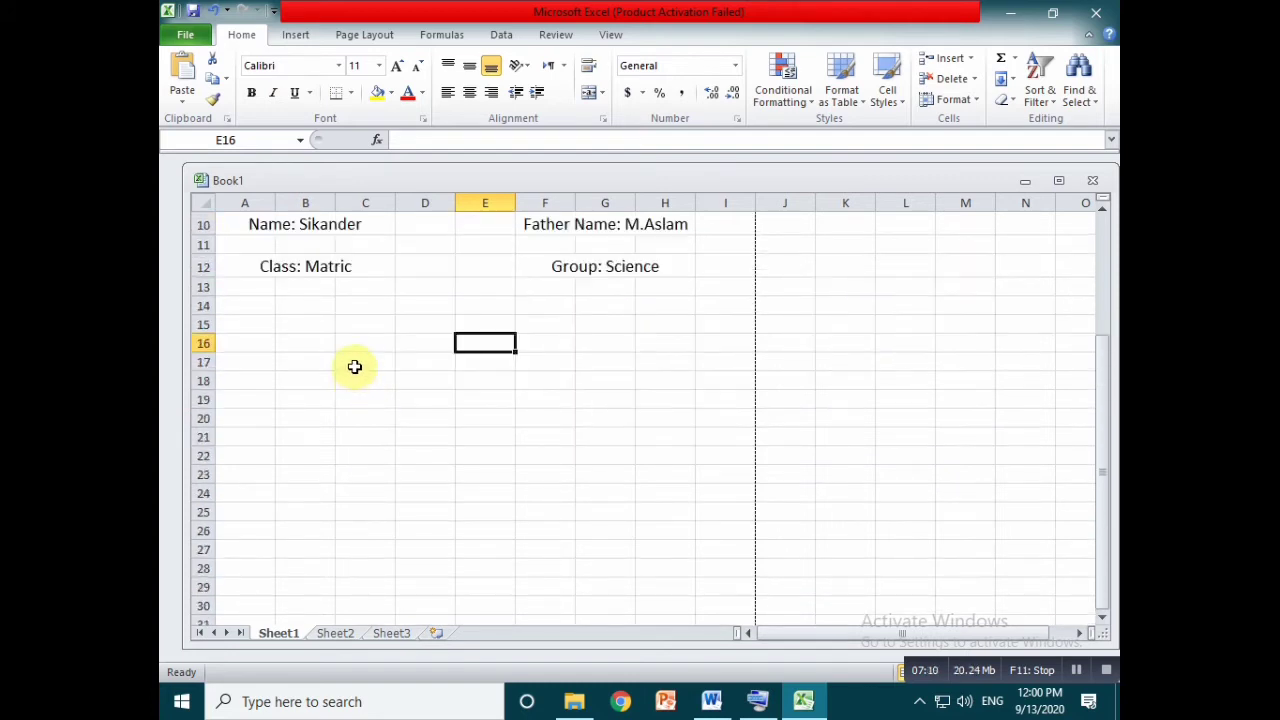
left_click(359, 361)
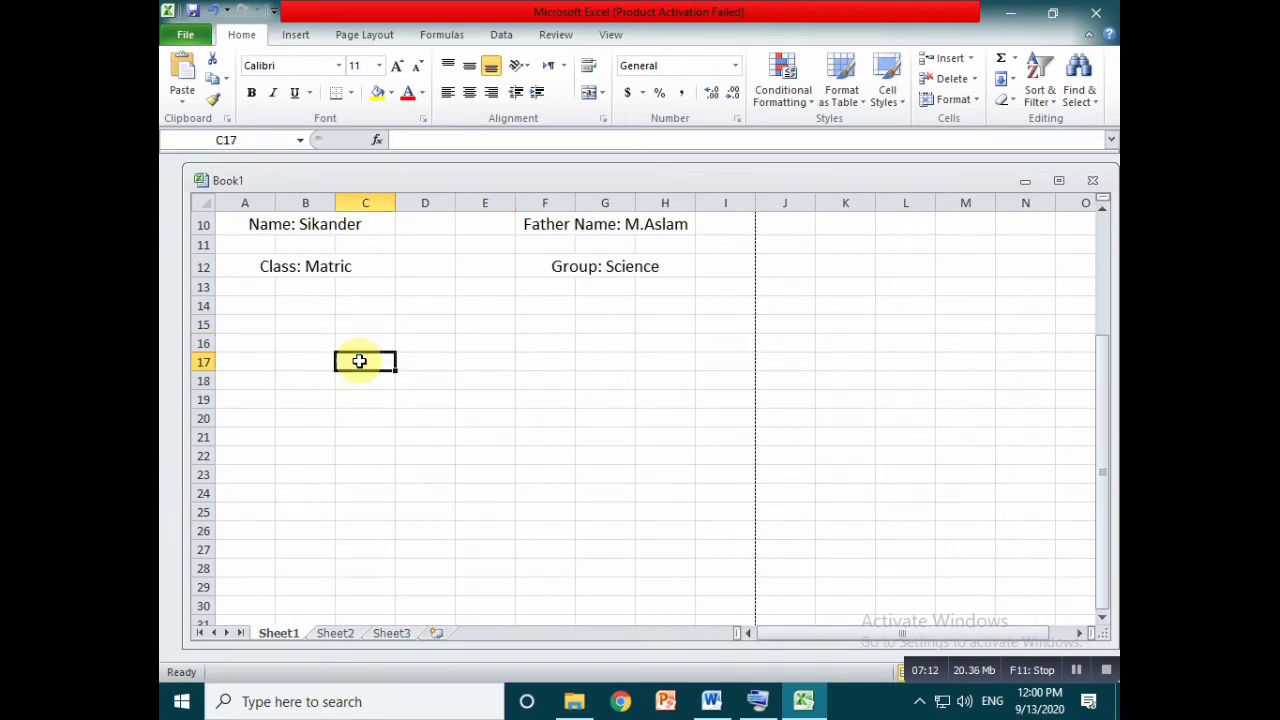
type("Subject")
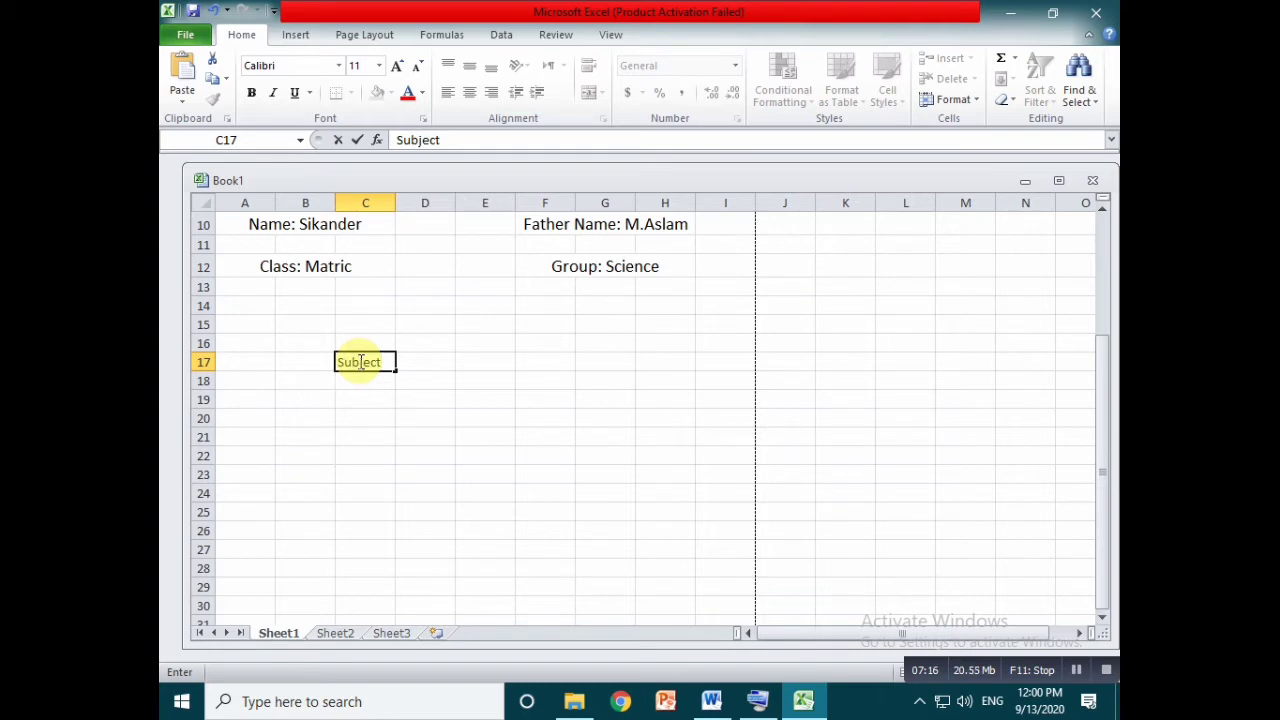
left_click(432, 364)
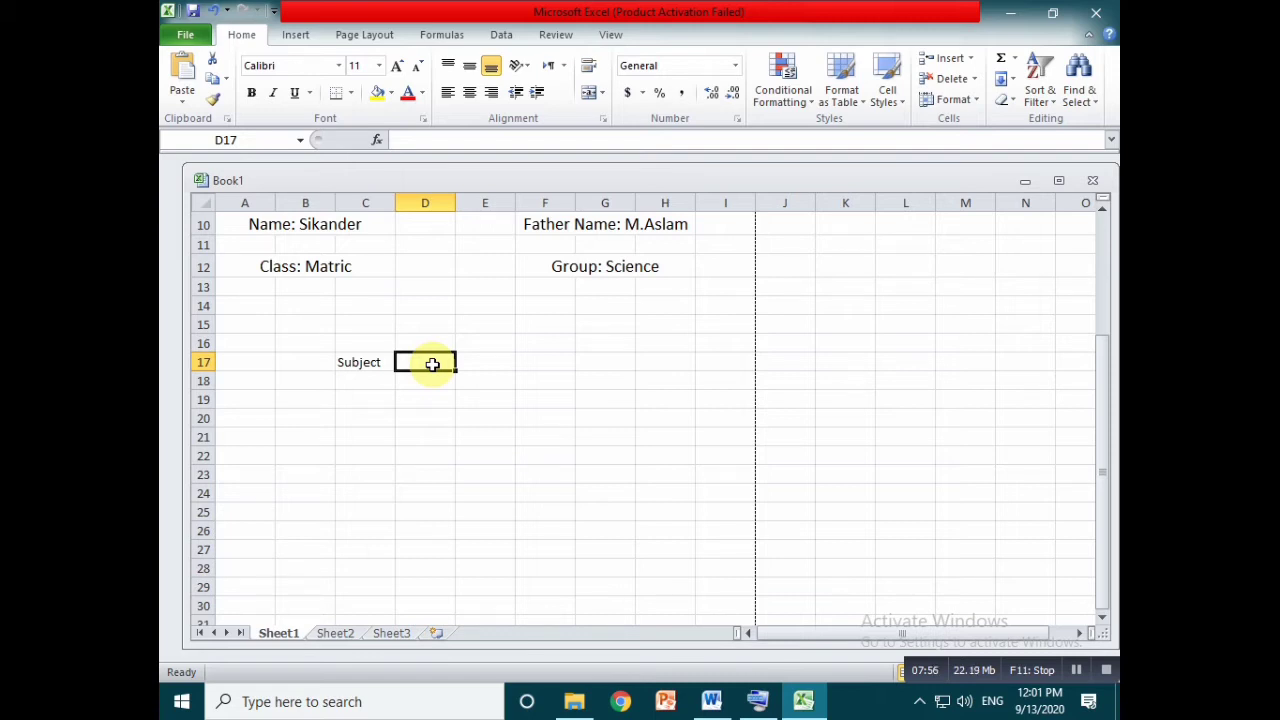
type("T.Marks")
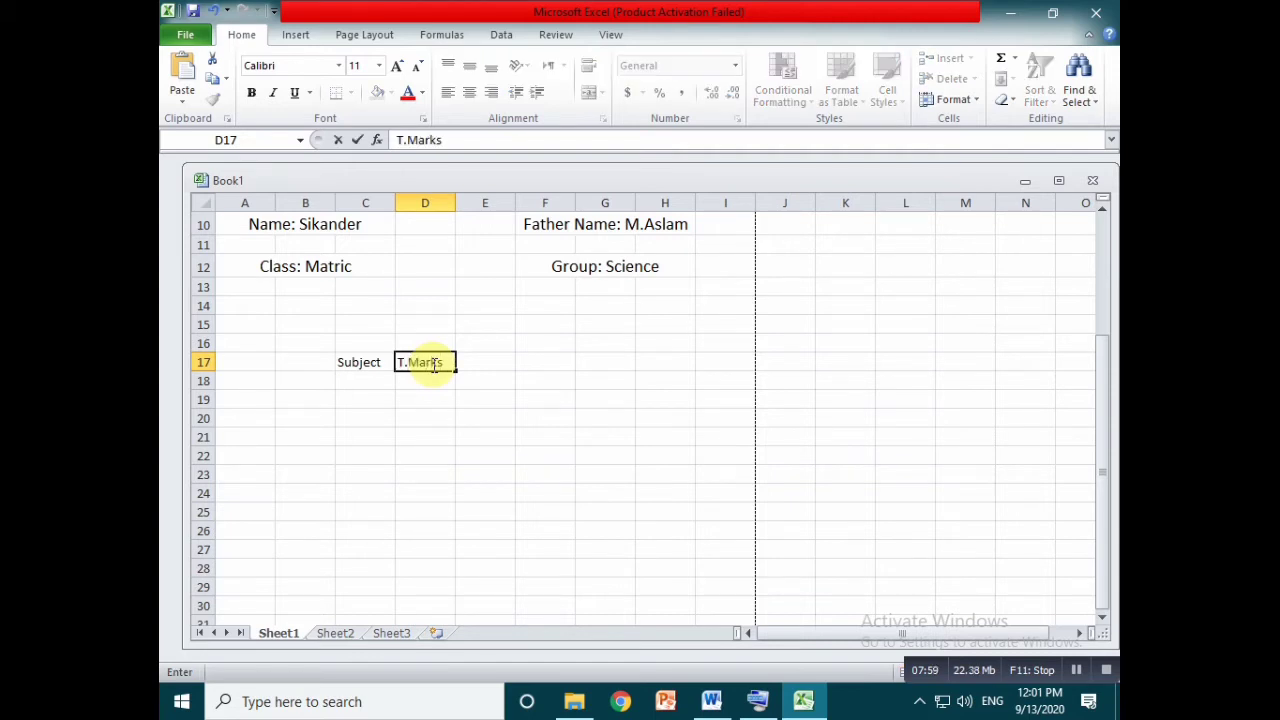
key("Tab")
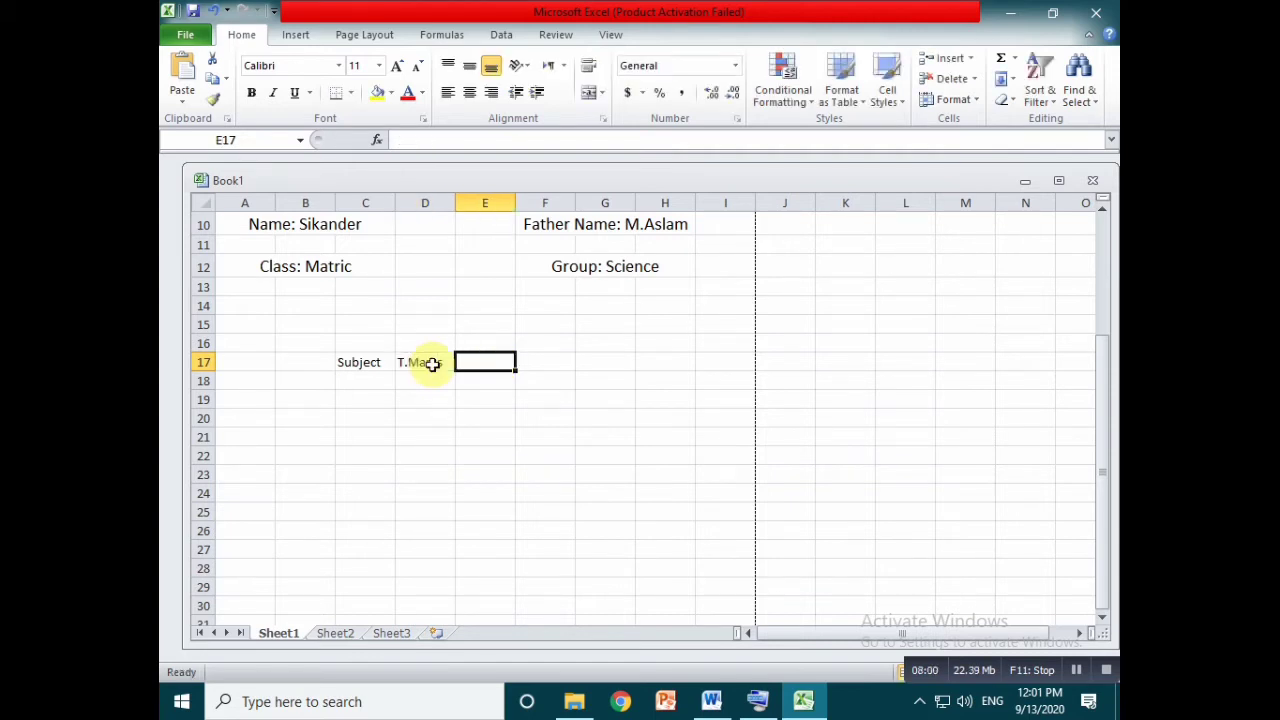
type("Obt Marks")
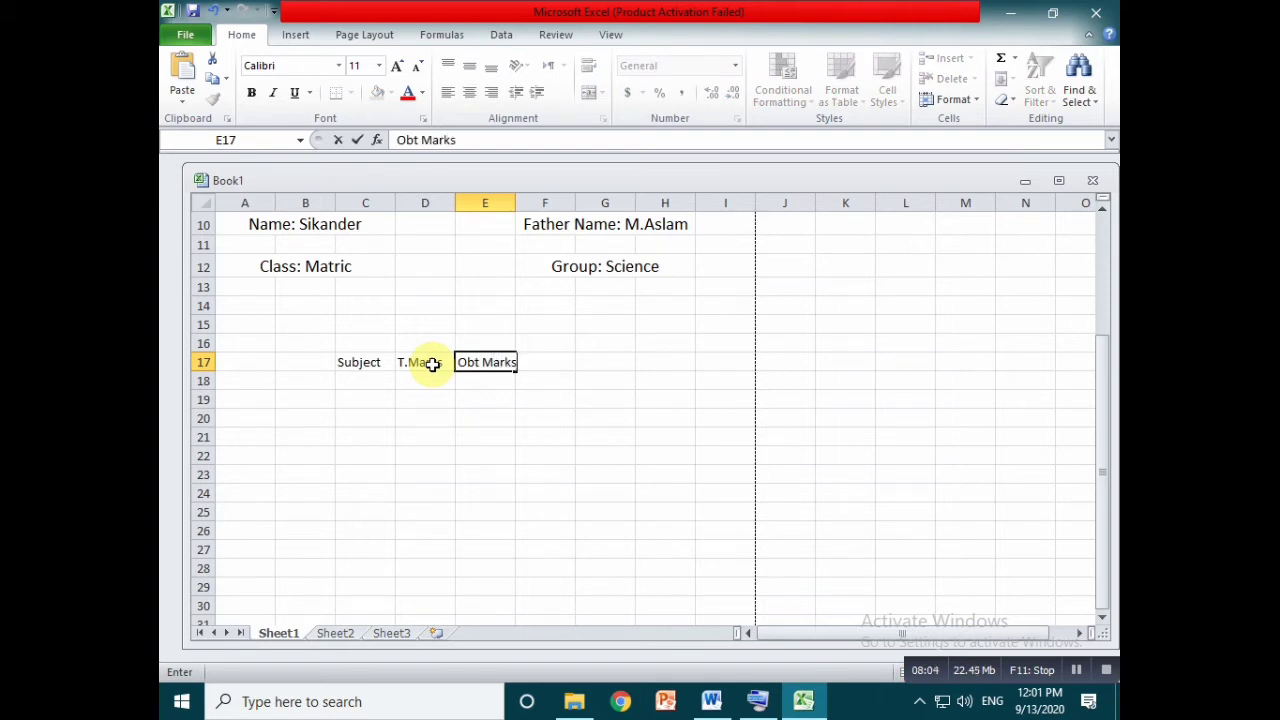
left_click(522, 397)
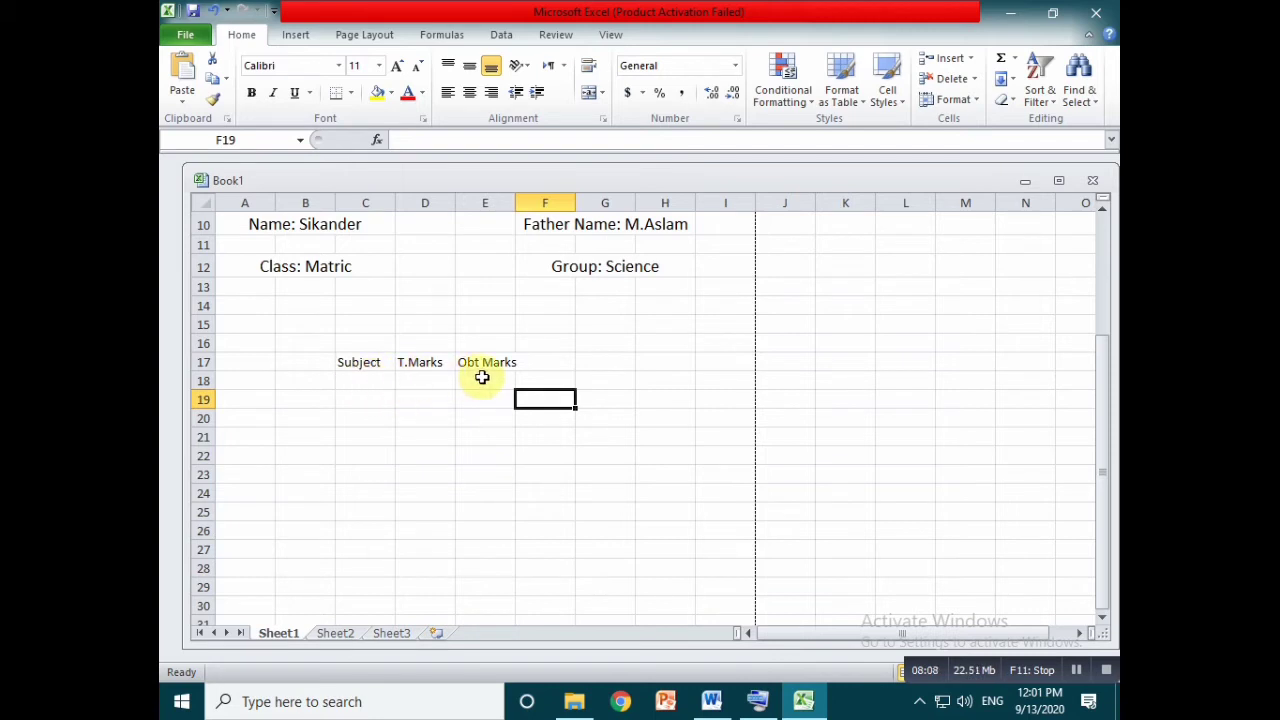
Set the font size of the column headings in C17:E17 to 14.
left_click_drag(343, 362, 490, 362)
left_click(380, 66)
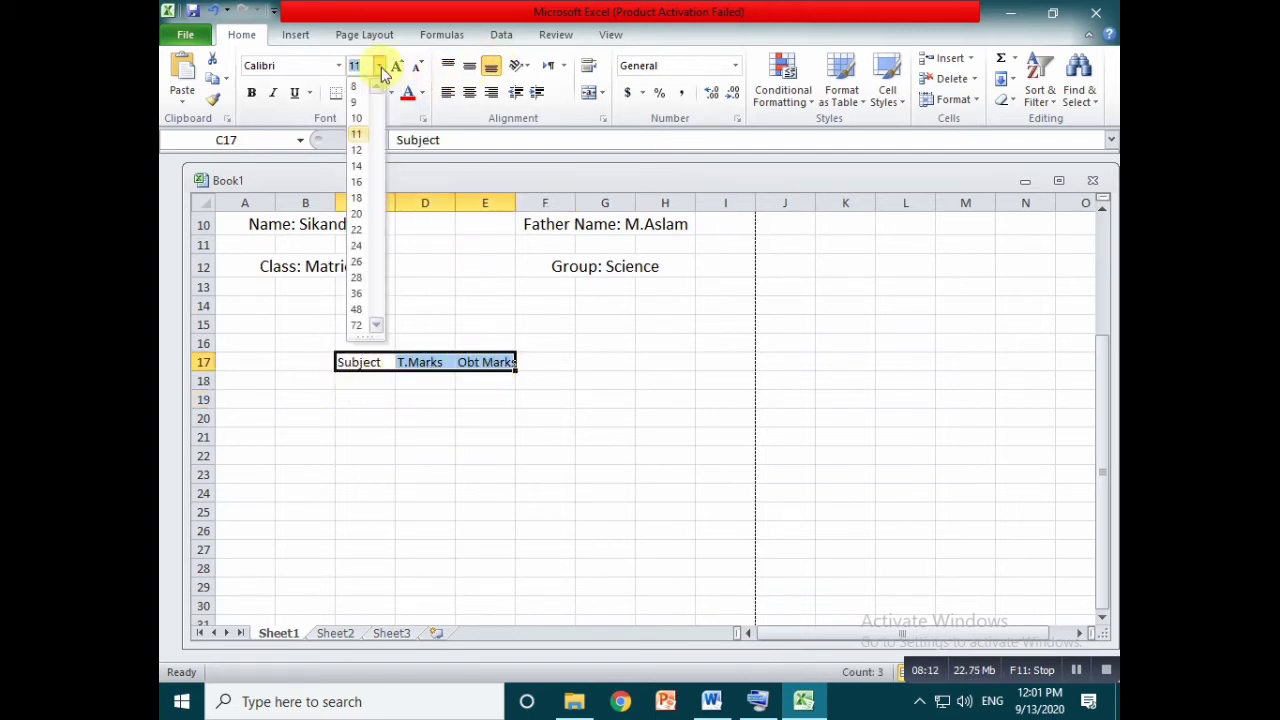
left_click(357, 165)
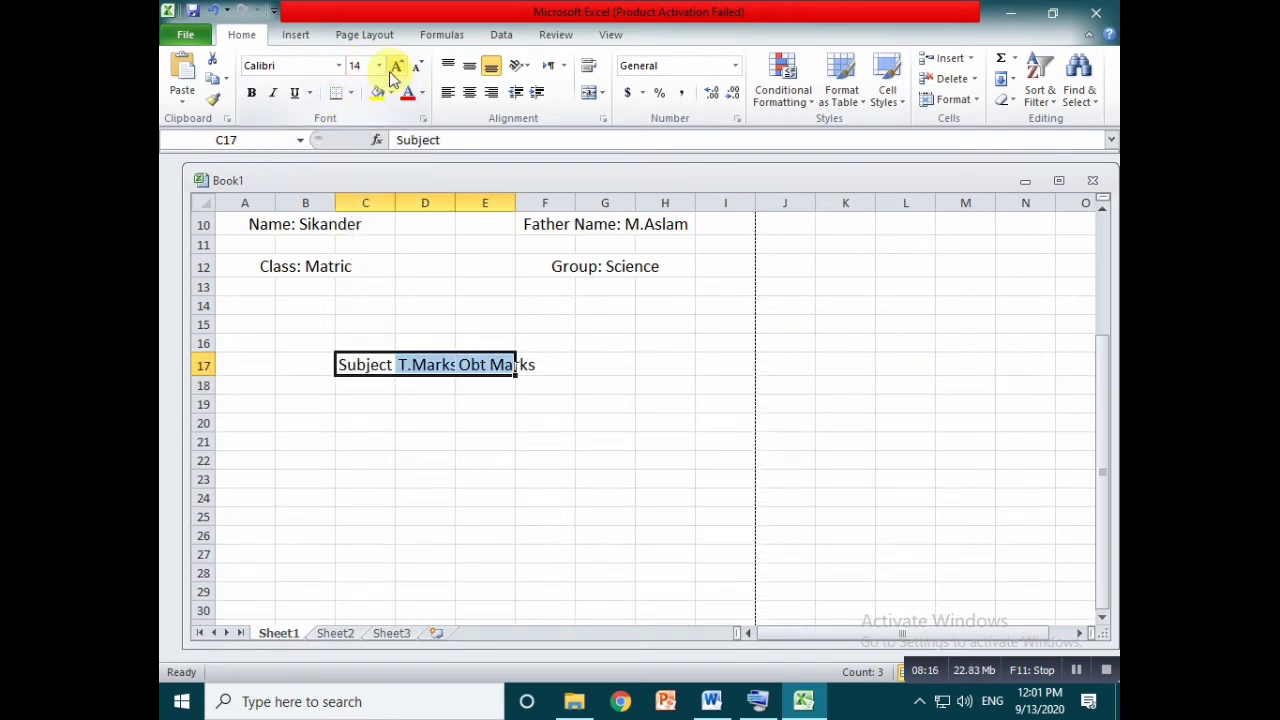
Try the Addis Ababa font on the column headings in C17:E17.
left_click(339, 65)
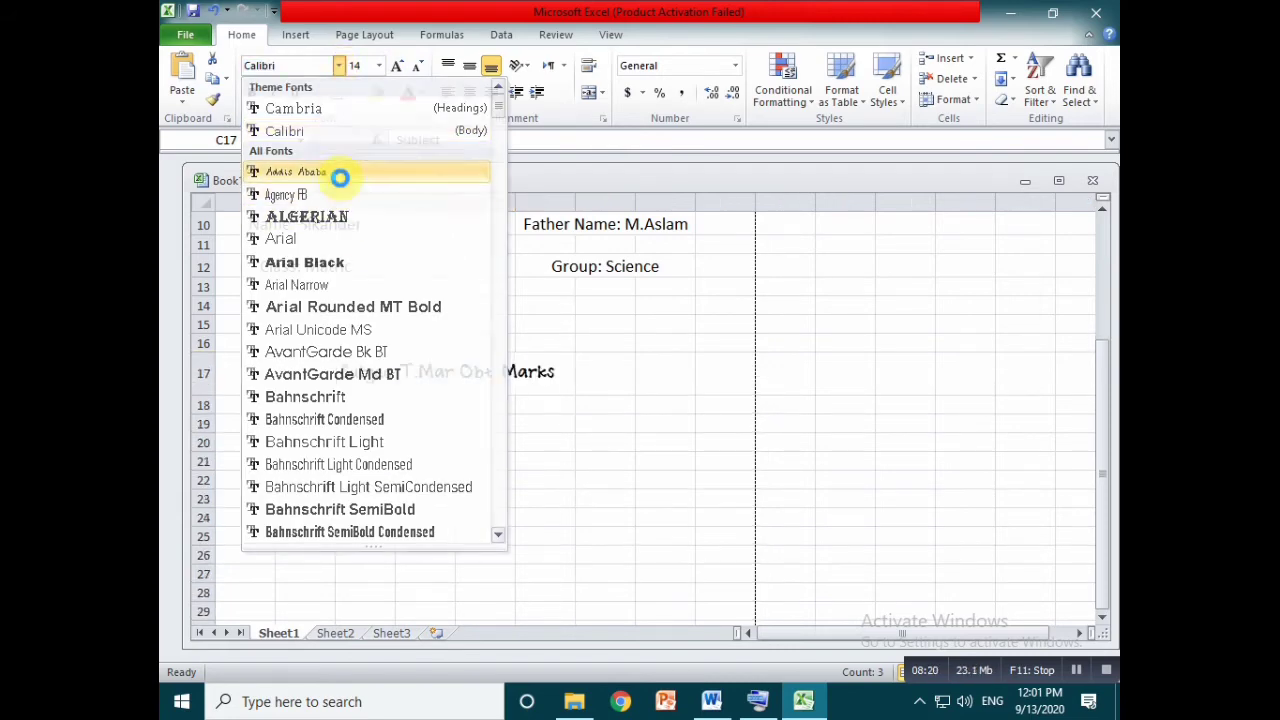
left_click(340, 172)
left_click(339, 65)
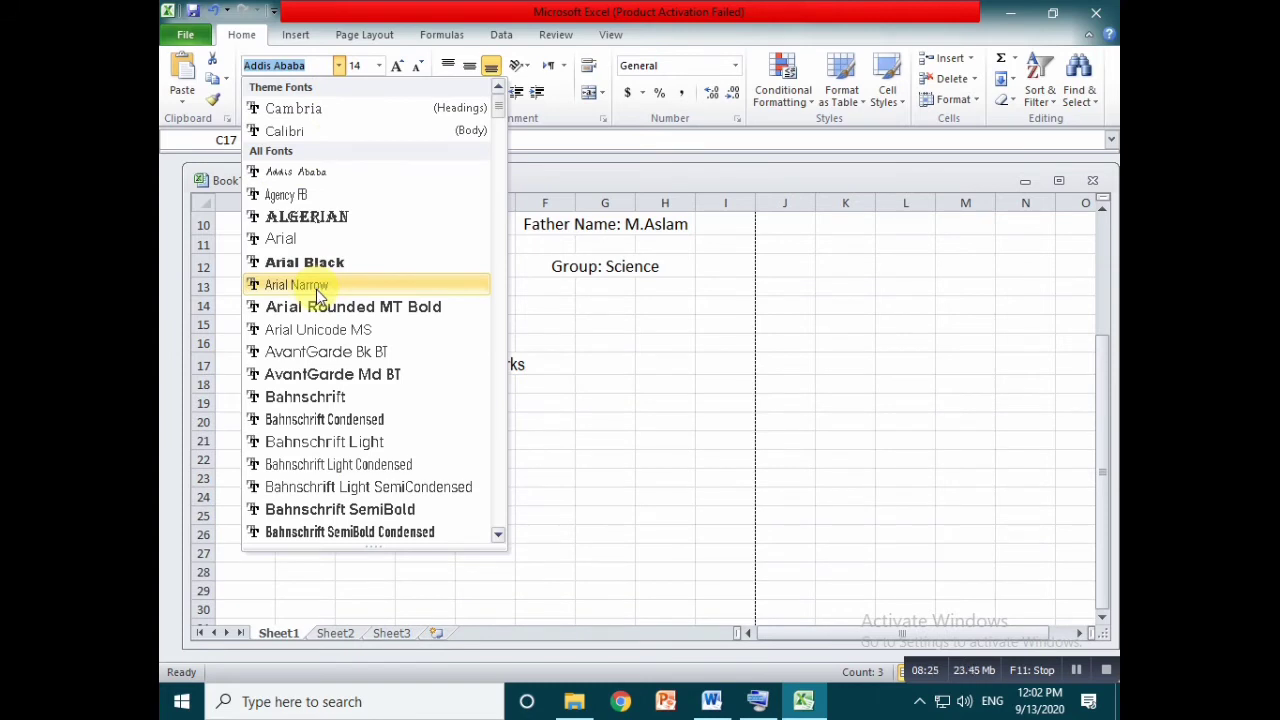
left_click(313, 170)
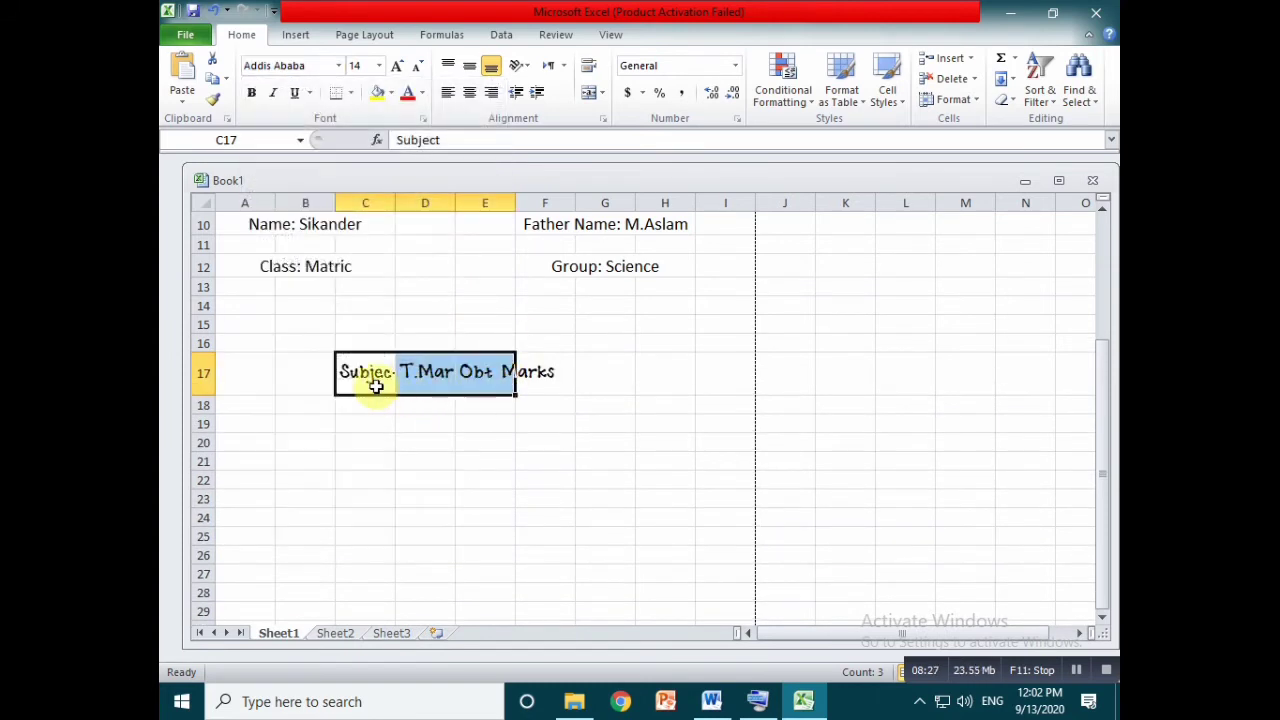
left_click(379, 66)
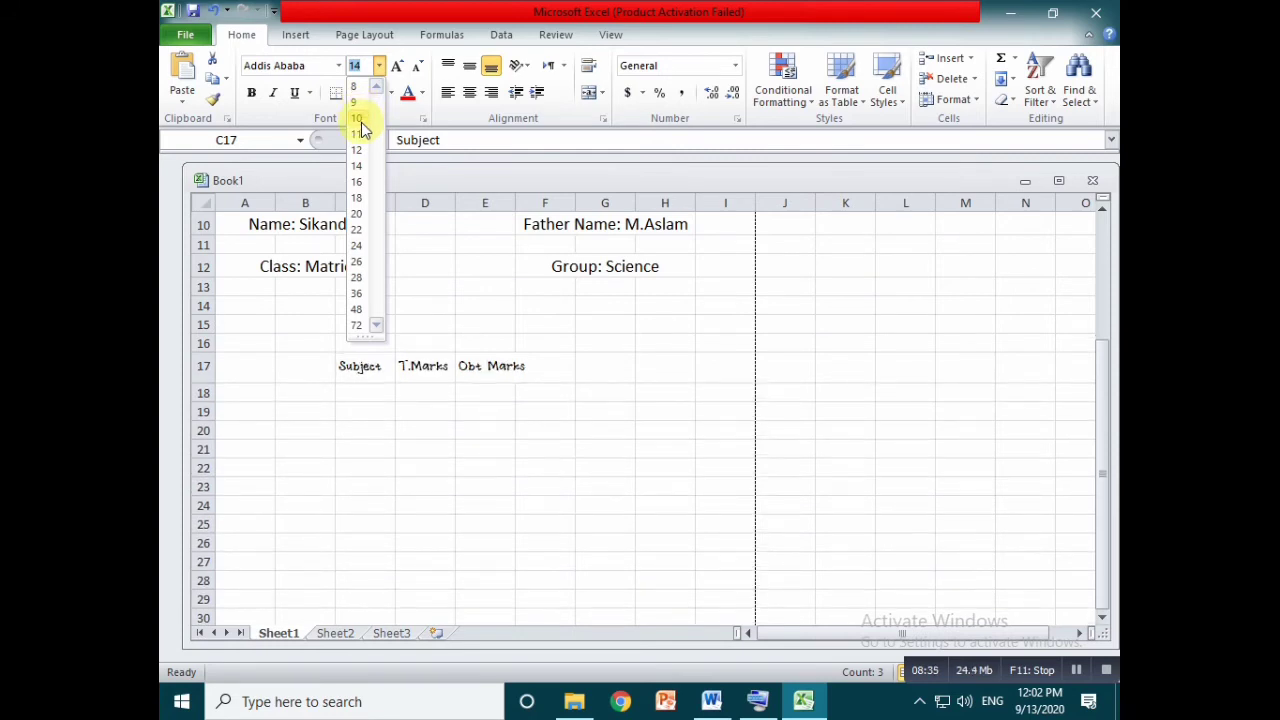
Apply the Bahnschrift Condensed font to the headings in C17:E17 and autofit the width of column E.
left_click(339, 66)
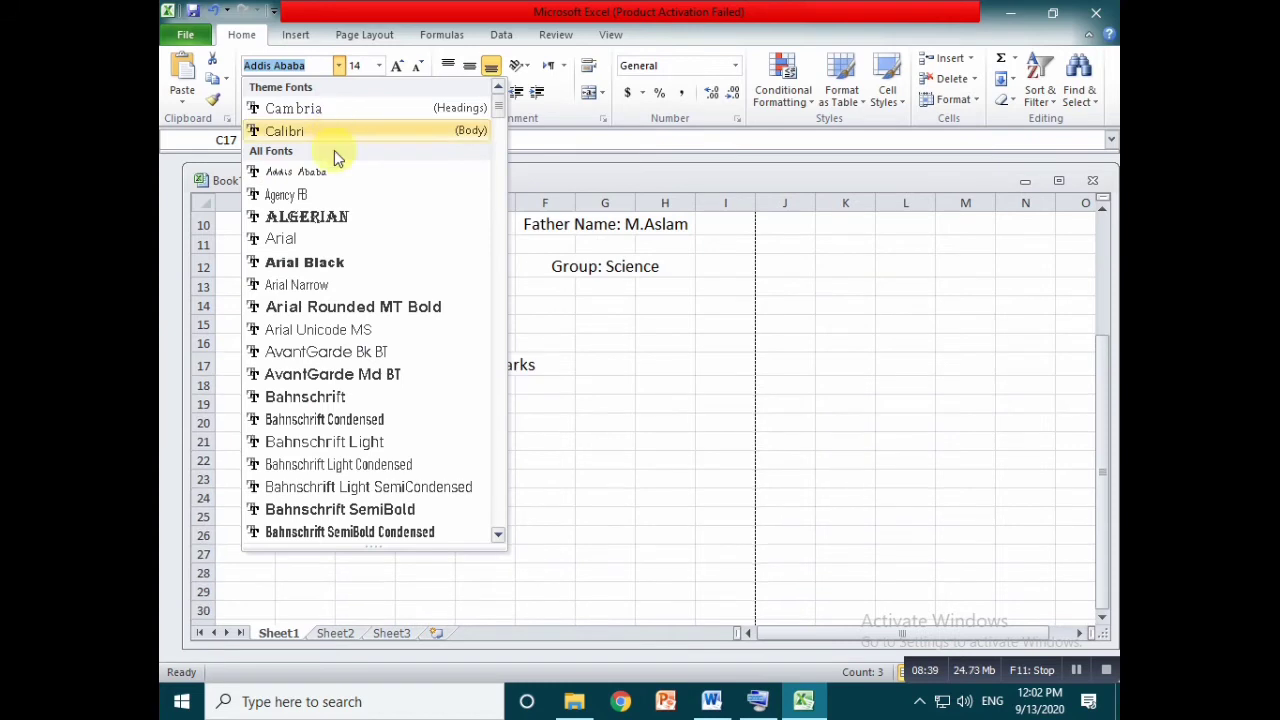
left_click(345, 420)
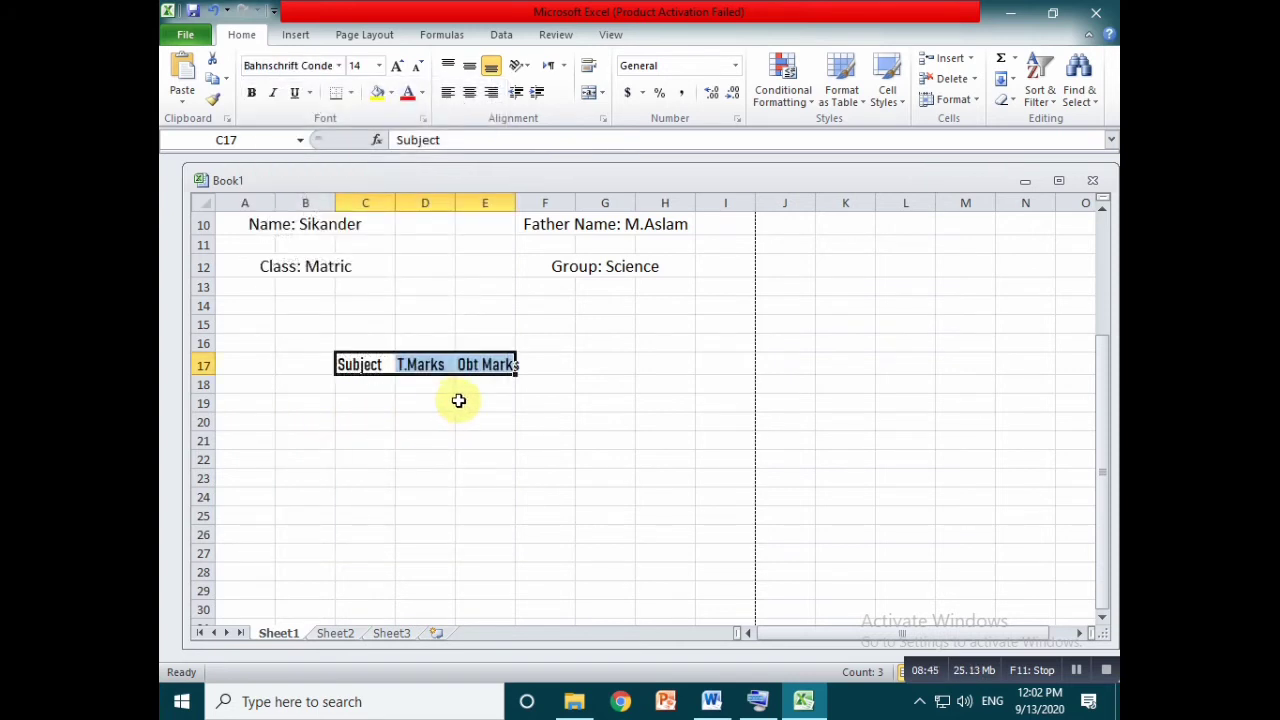
double_click(515, 203)
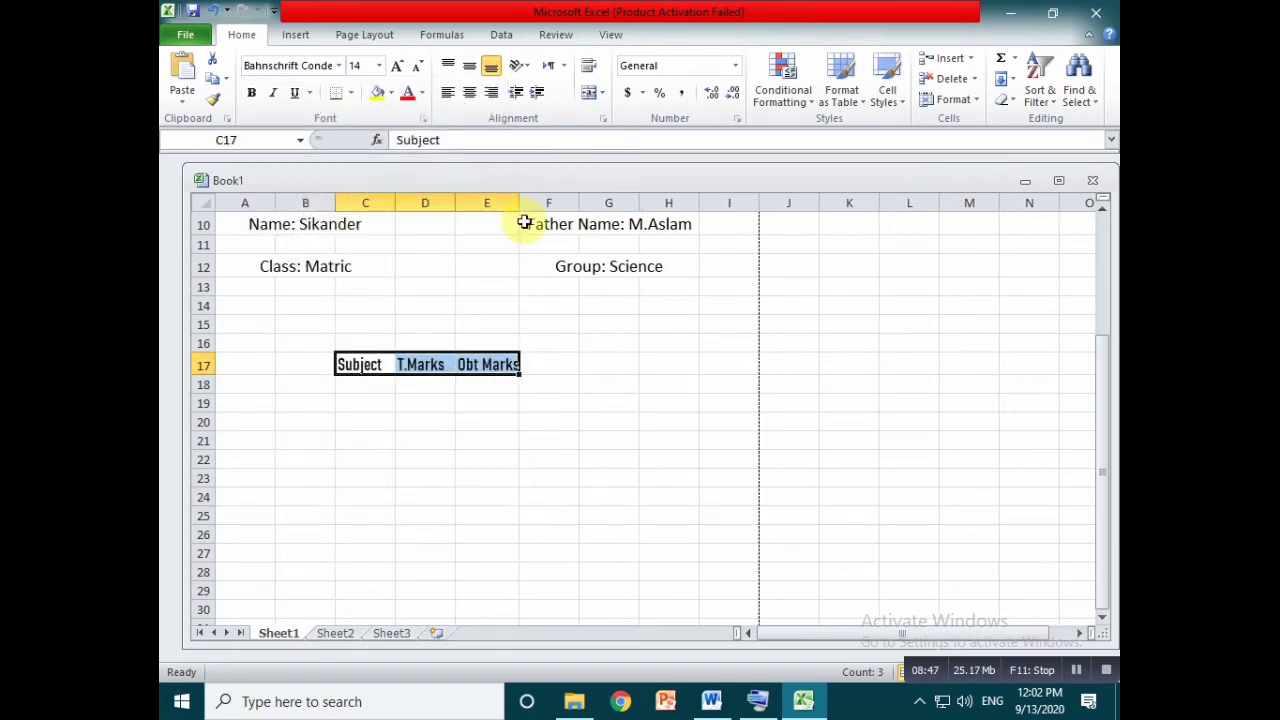
left_click(500, 366)
left_click(476, 431)
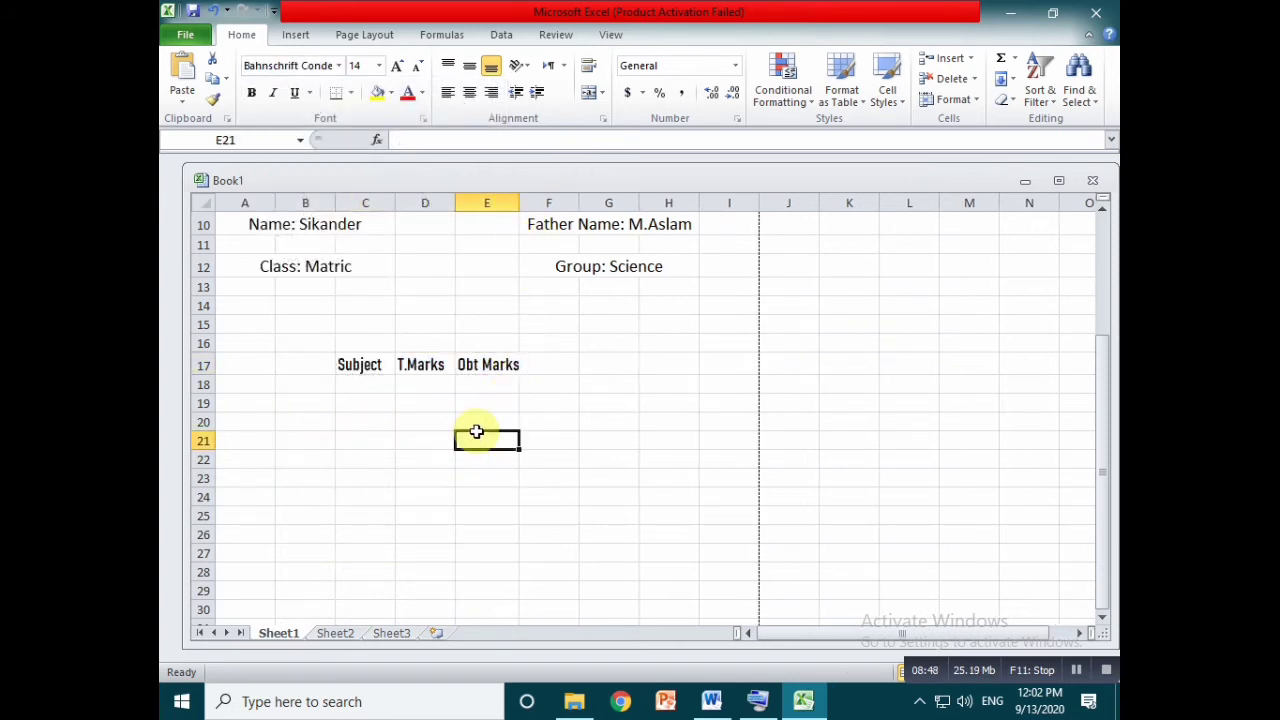
List the subjects English, Urdu, Maths, Physics and Islamiat in cells C19 to C23.
left_click(365, 384)
left_click(367, 403)
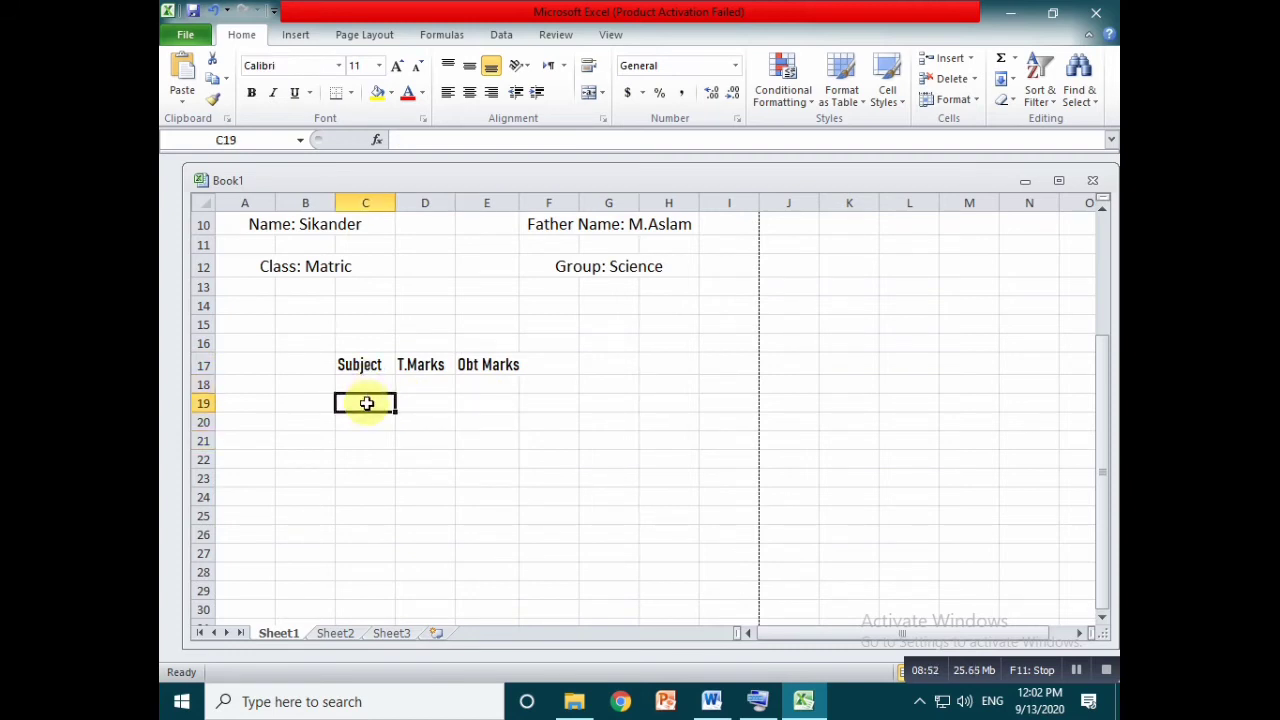
type("English")
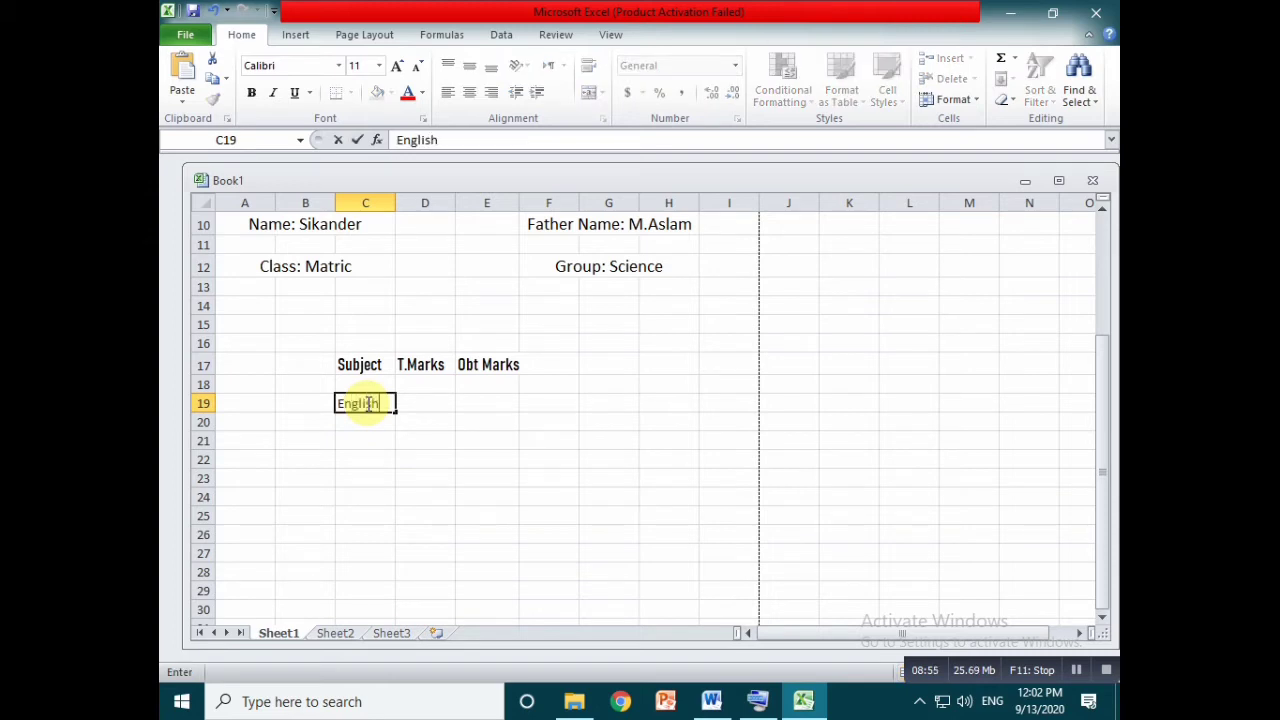
key("Return")
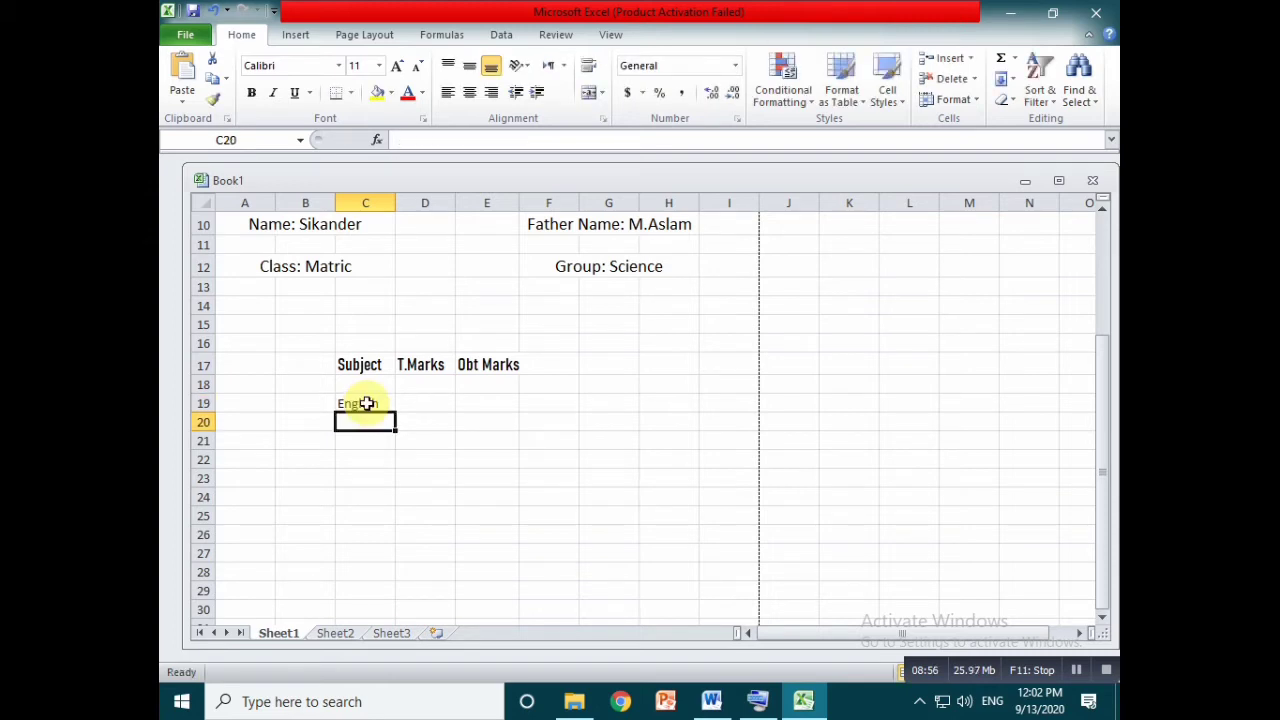
type("Urdu")
key("Return")
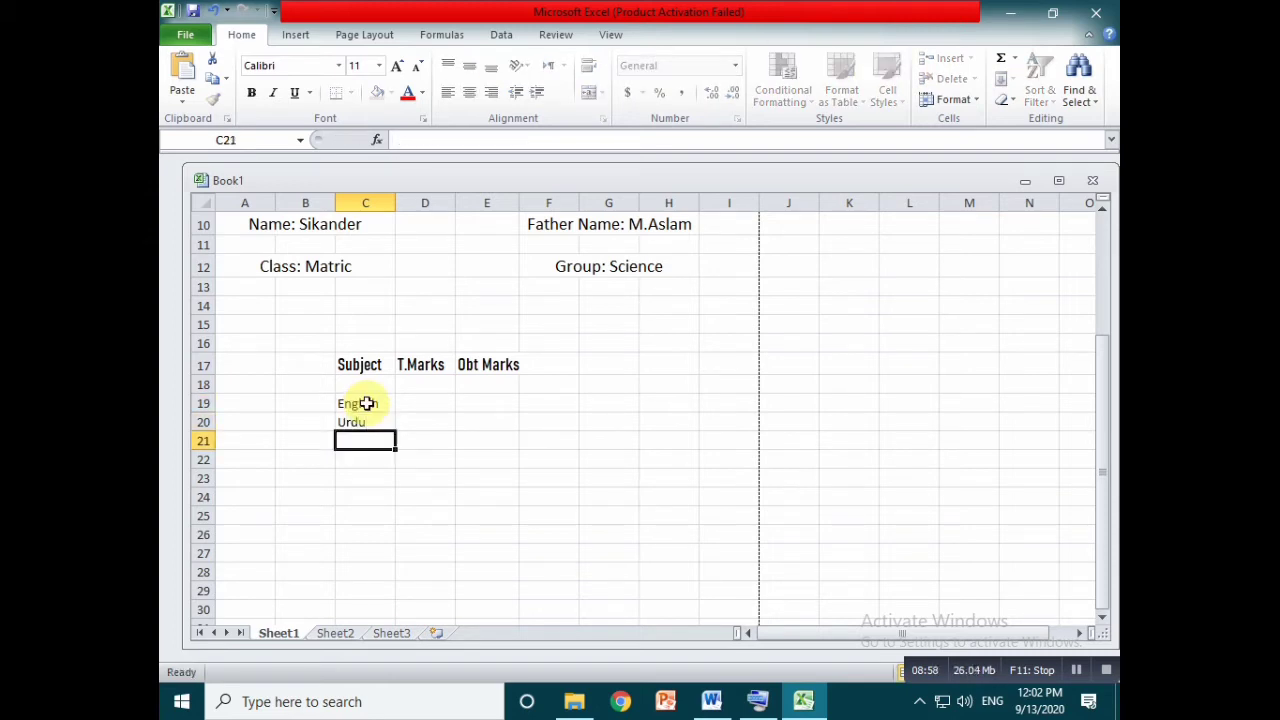
type("Maths")
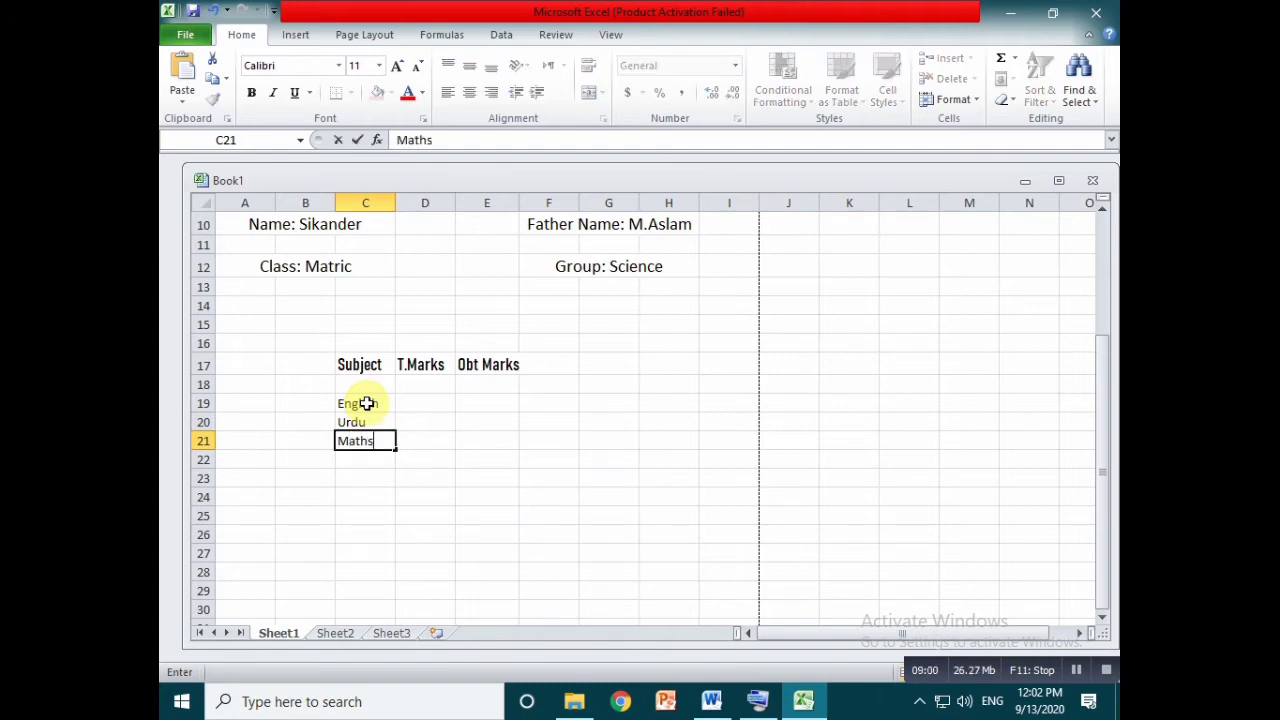
key("Return")
type("Phy")
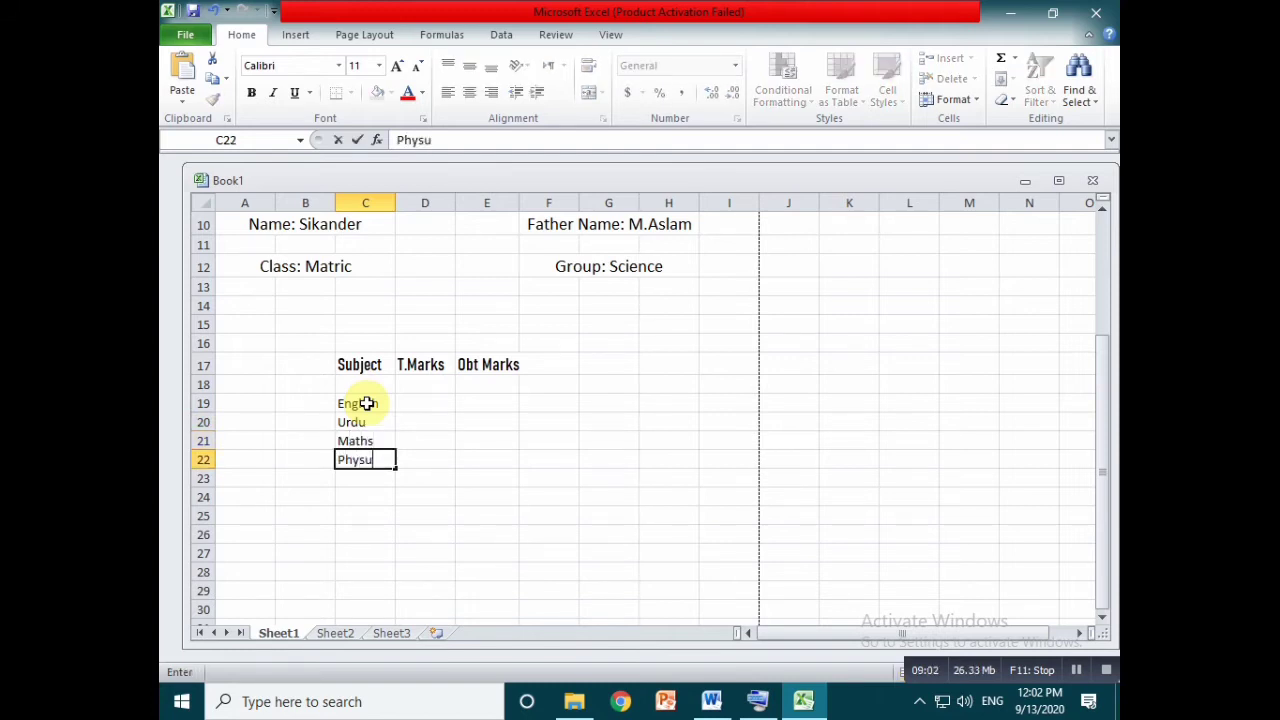
type("sics")
key("Return")
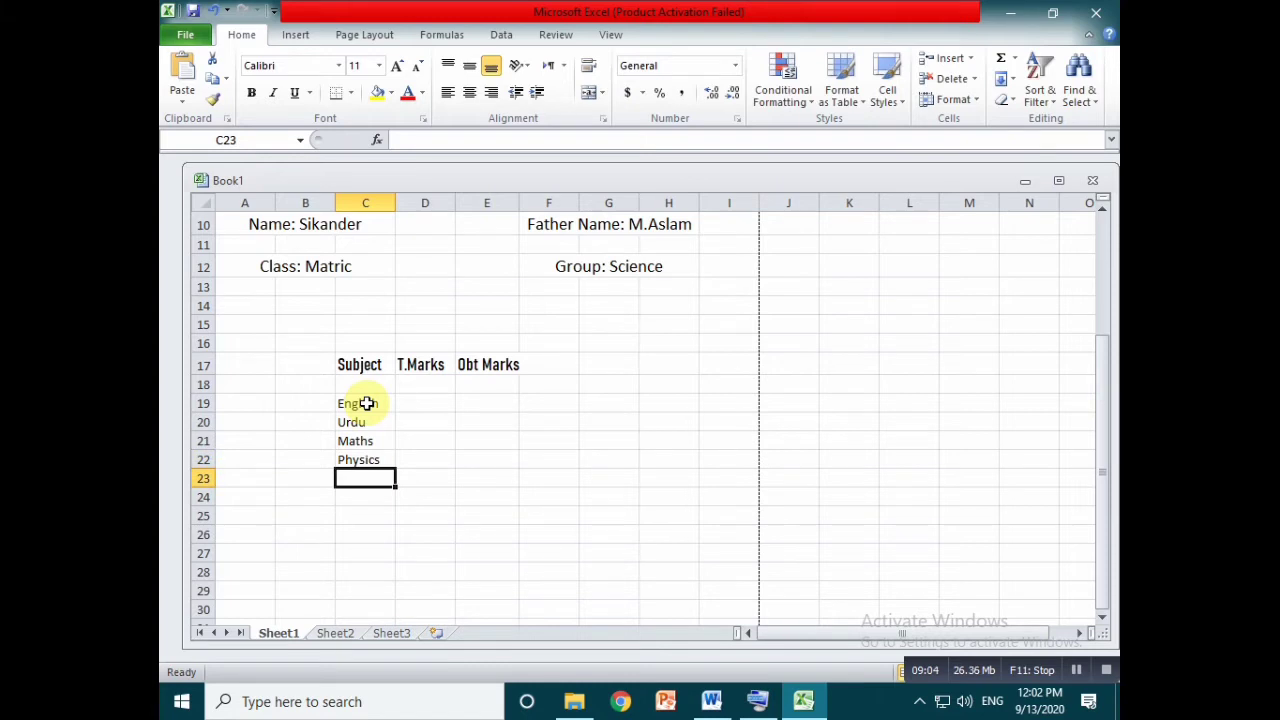
type("Islamiat")
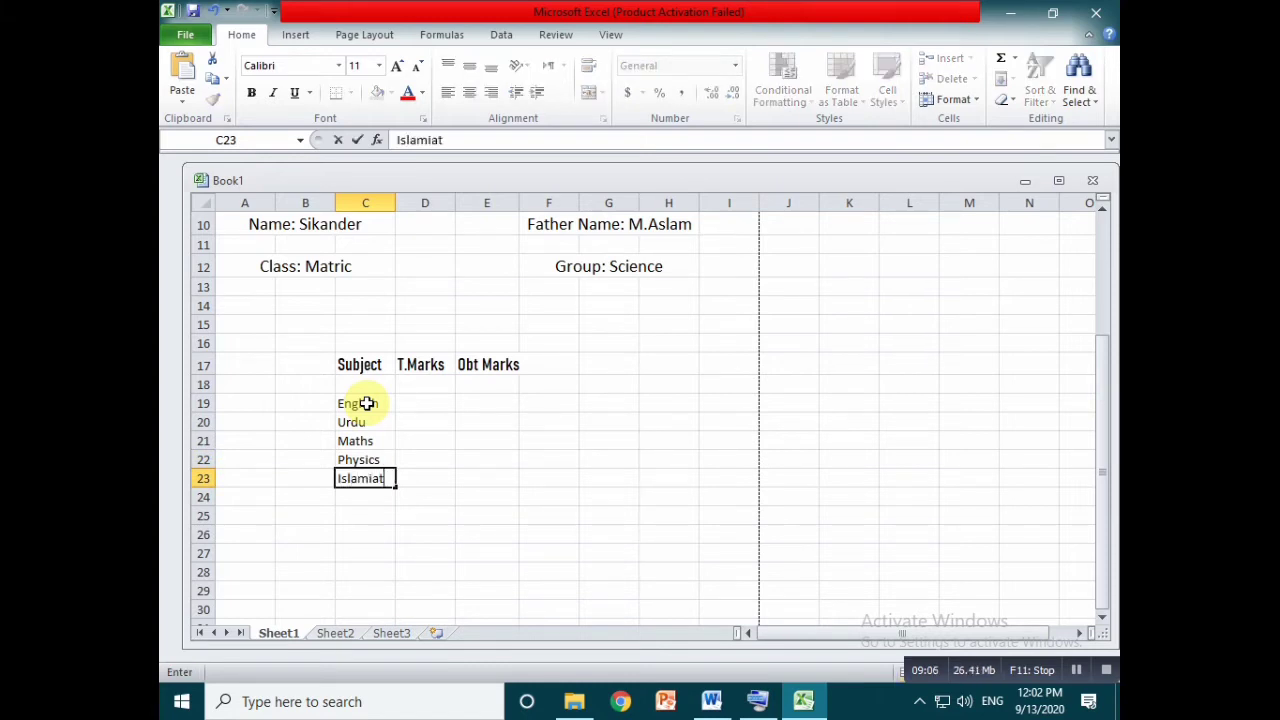
Enter total marks of 100 for English, Urdu, Maths and Physics in D19:D22, and 75 for Islamiat in D23.
left_click(420, 402)
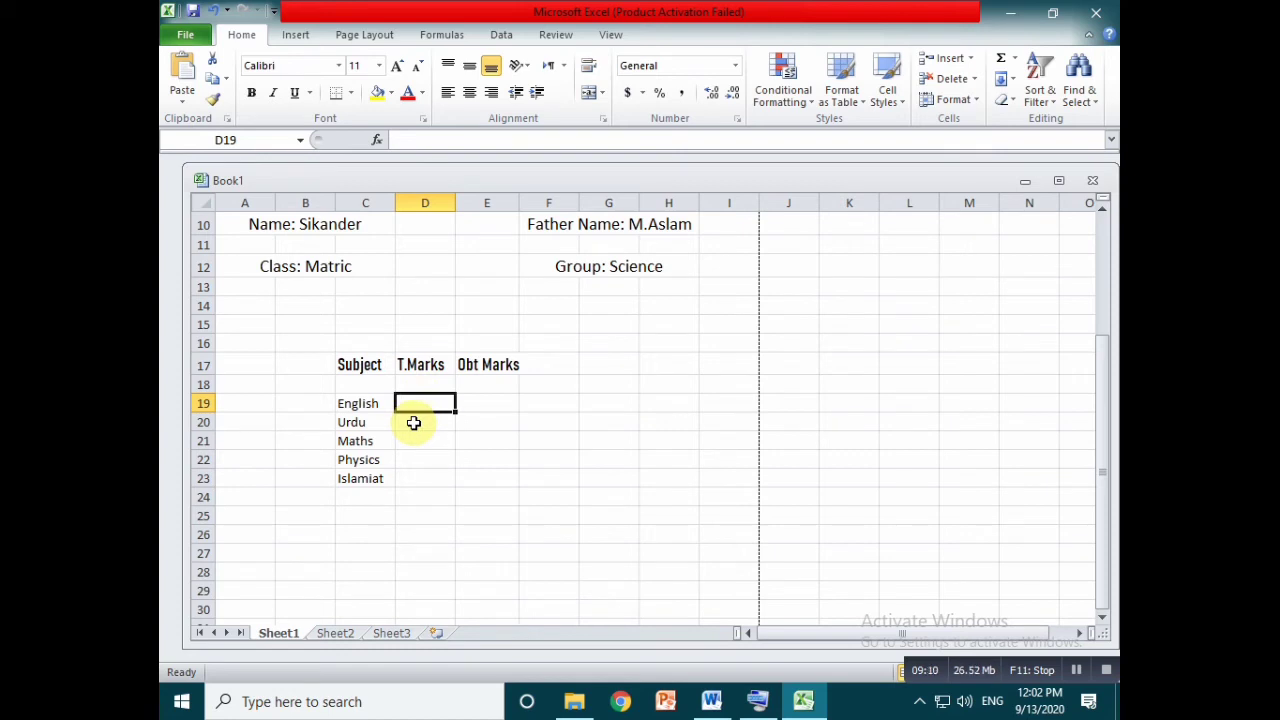
type("100")
left_click(413, 423)
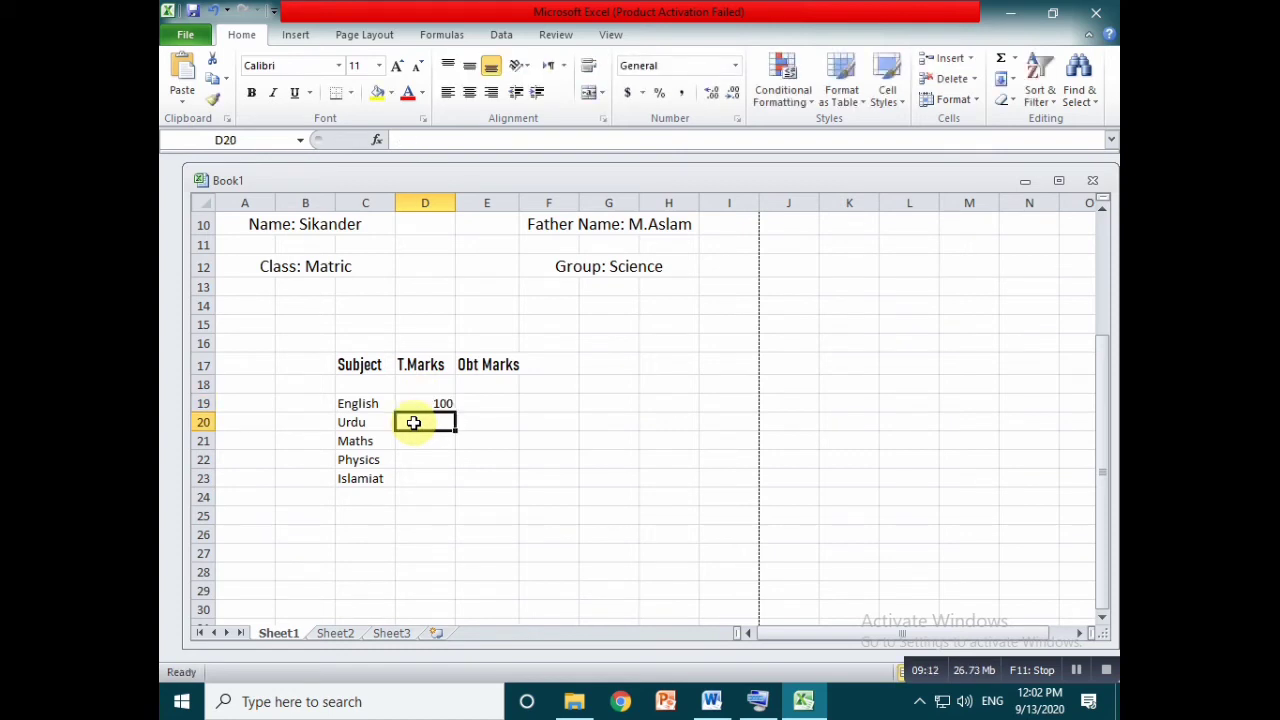
type("100")
key("Return")
type("100")
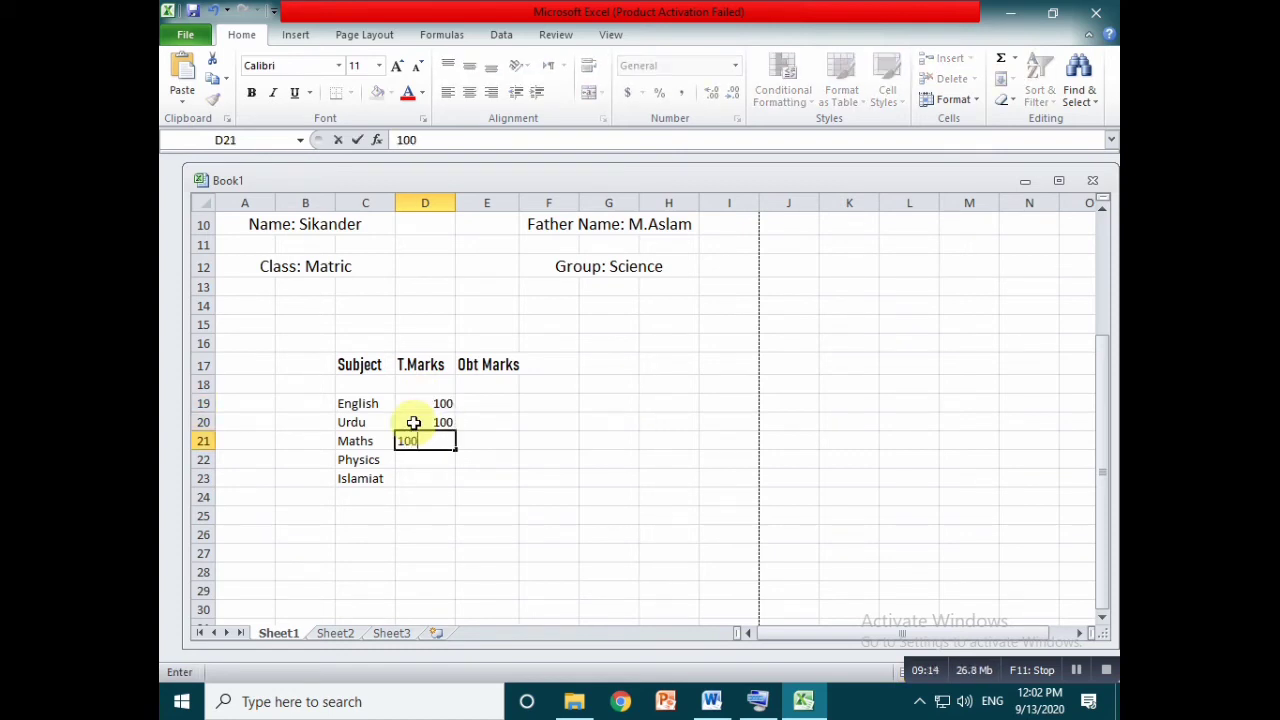
key("Return")
type("100")
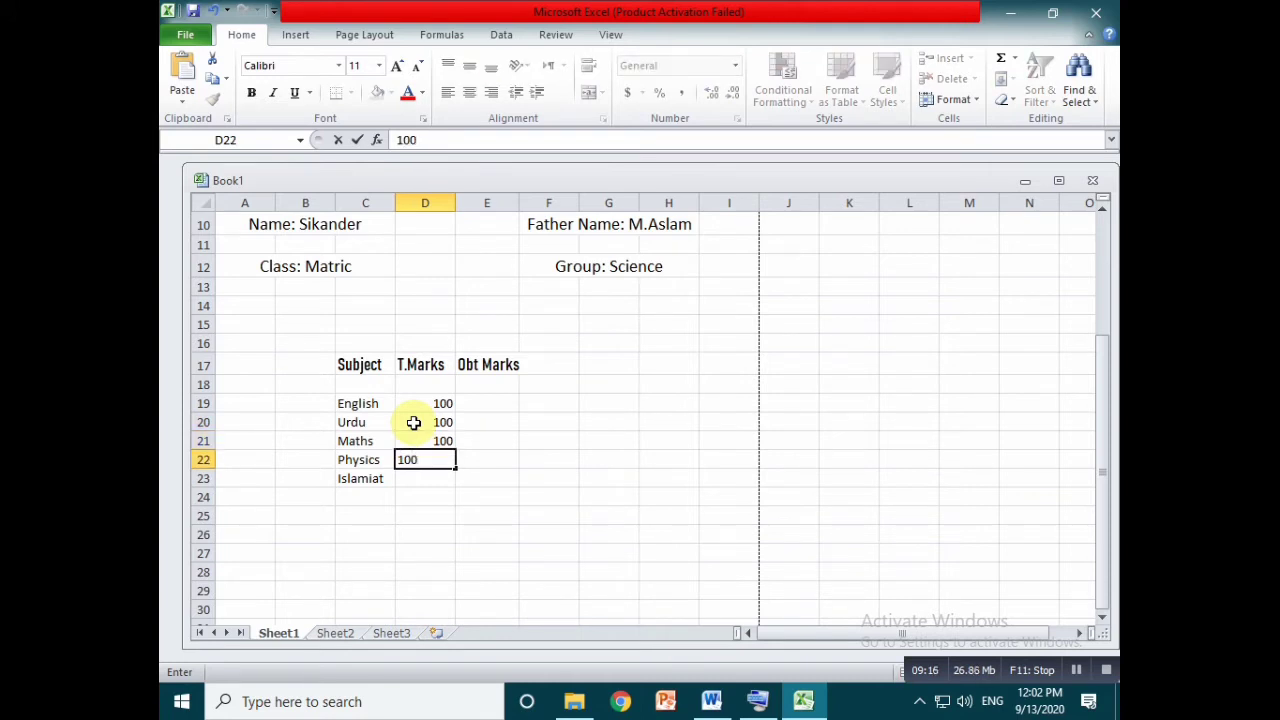
key("Return")
type("7")
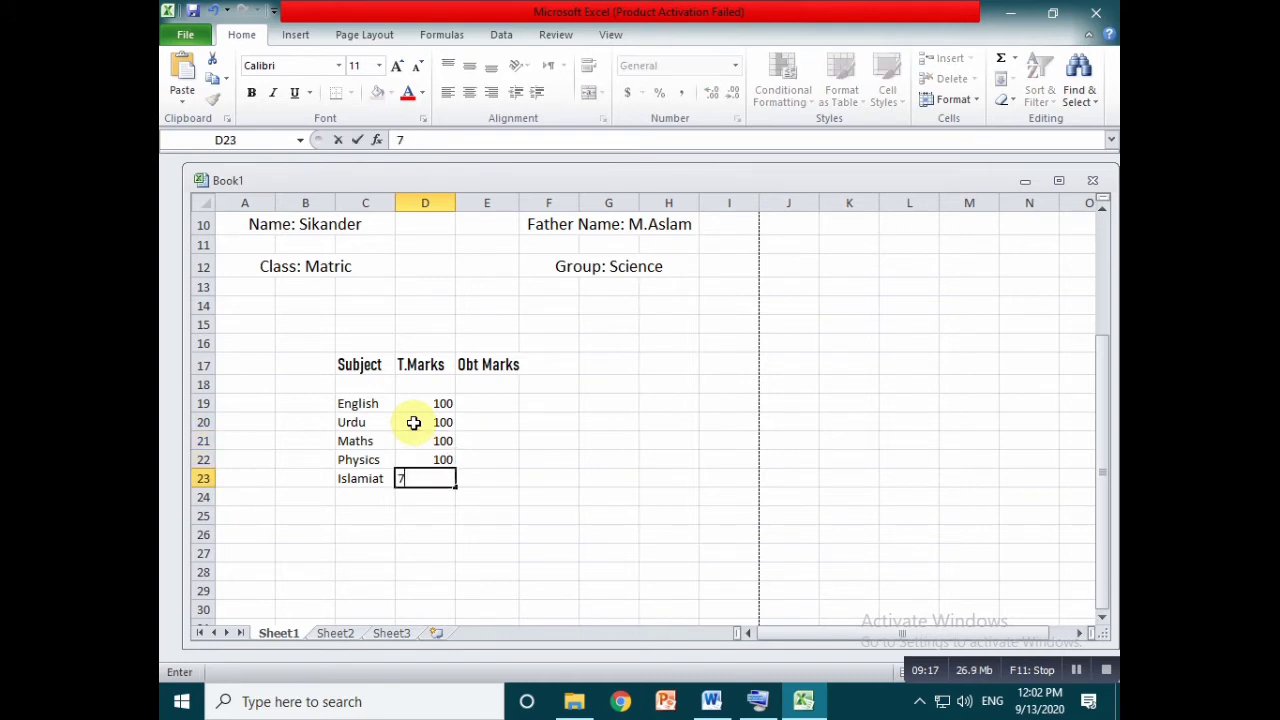
type("5")
key("Return")
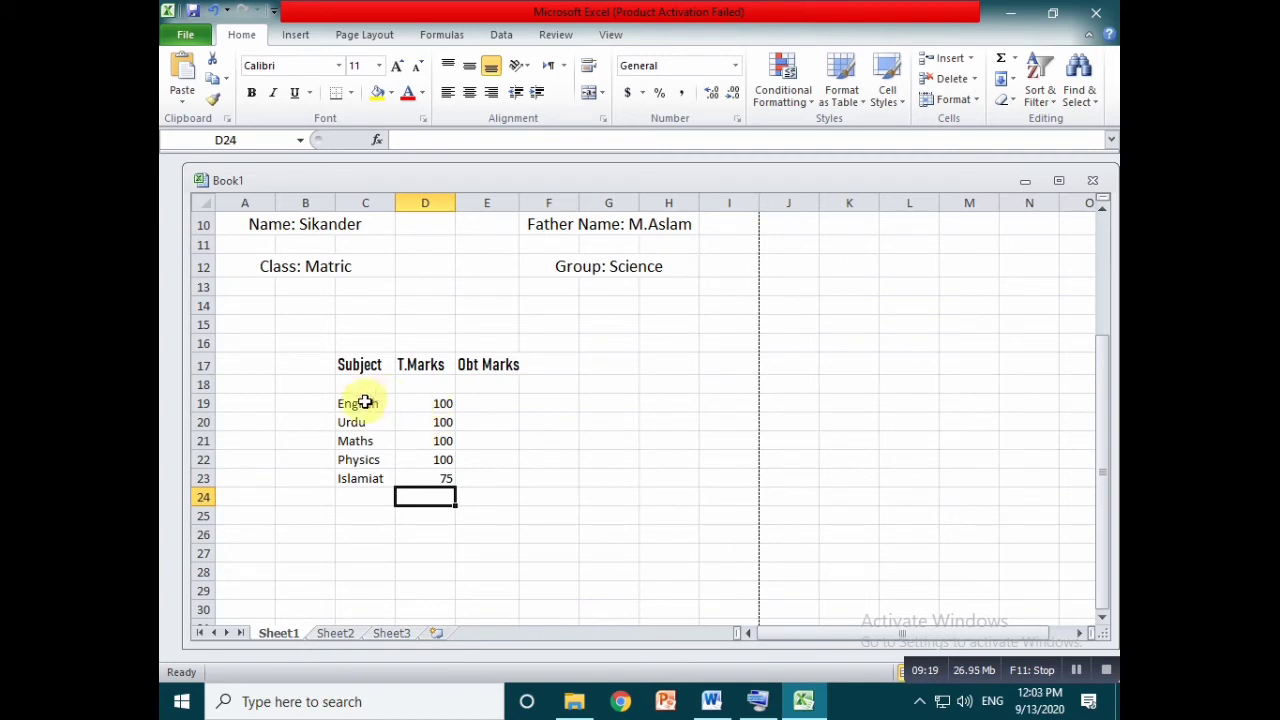
Center the contents of the table range C19:E23 horizontally and vertically.
left_click_drag(343, 402, 500, 480)
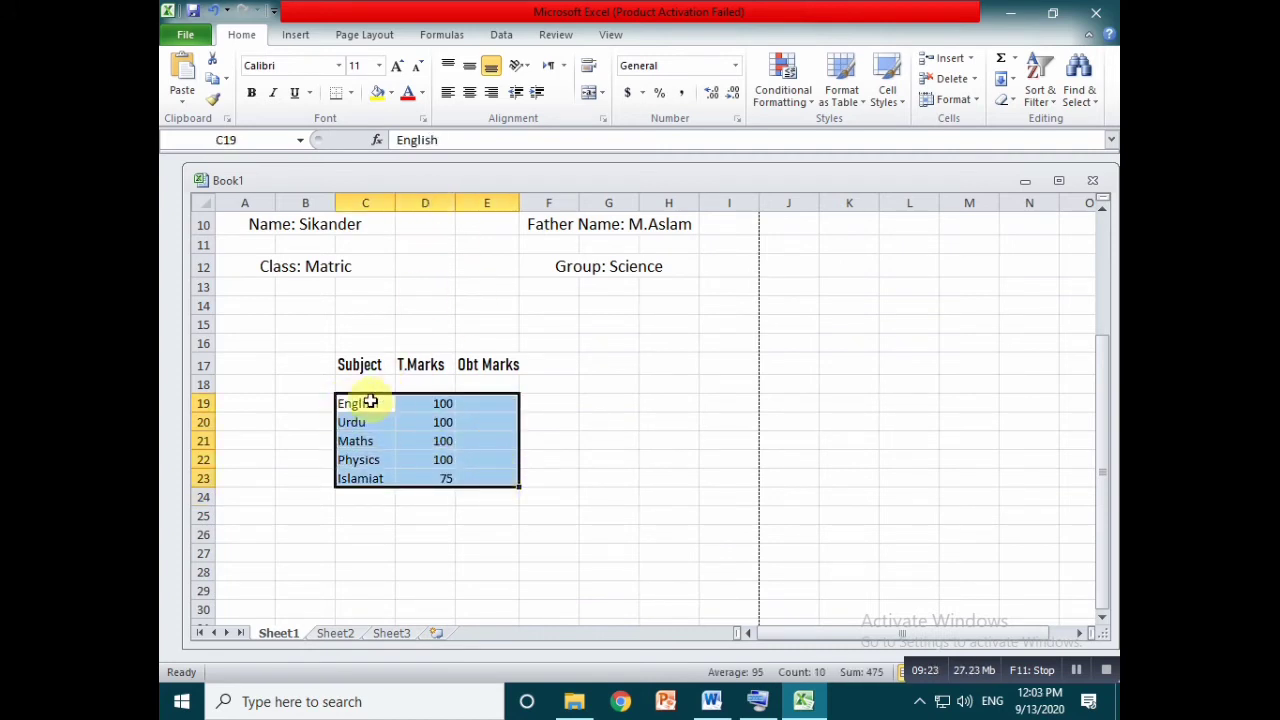
right_click(425, 428)
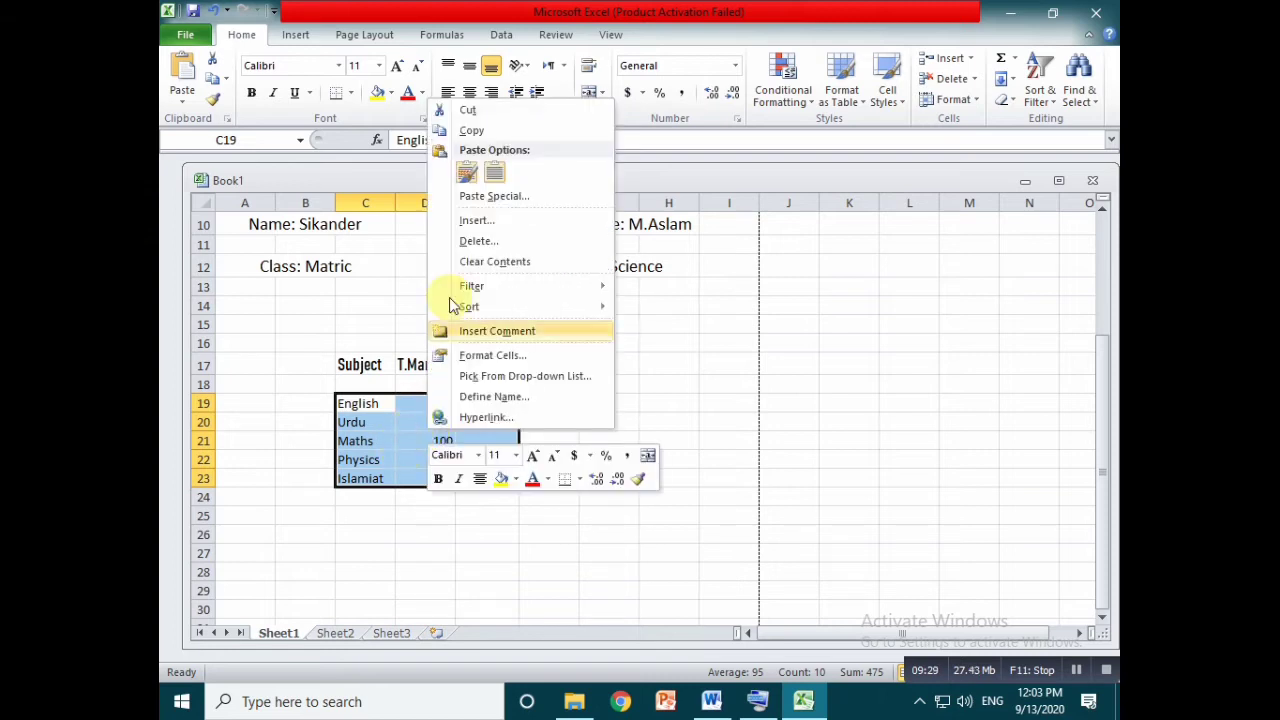
left_click(680, 332)
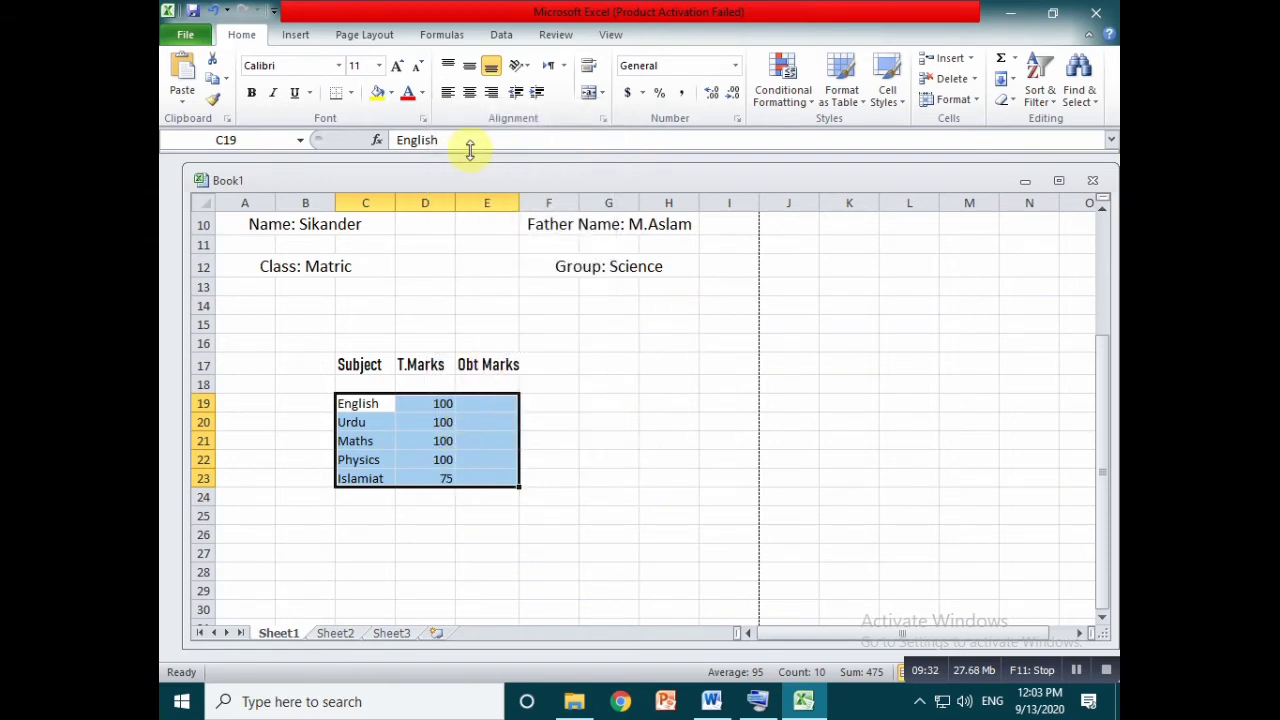
left_click(466, 94)
left_click(540, 424)
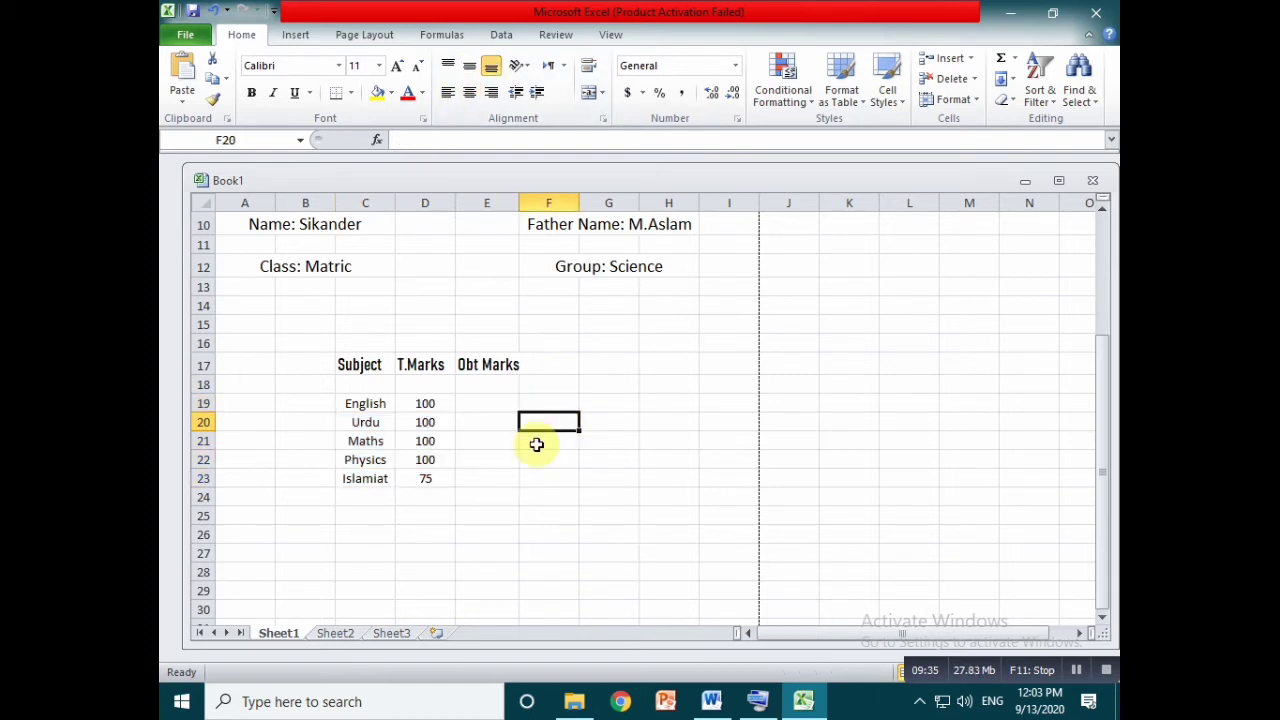
Make the subject names in C19:C23 bold.
left_click_drag(357, 403, 362, 480)
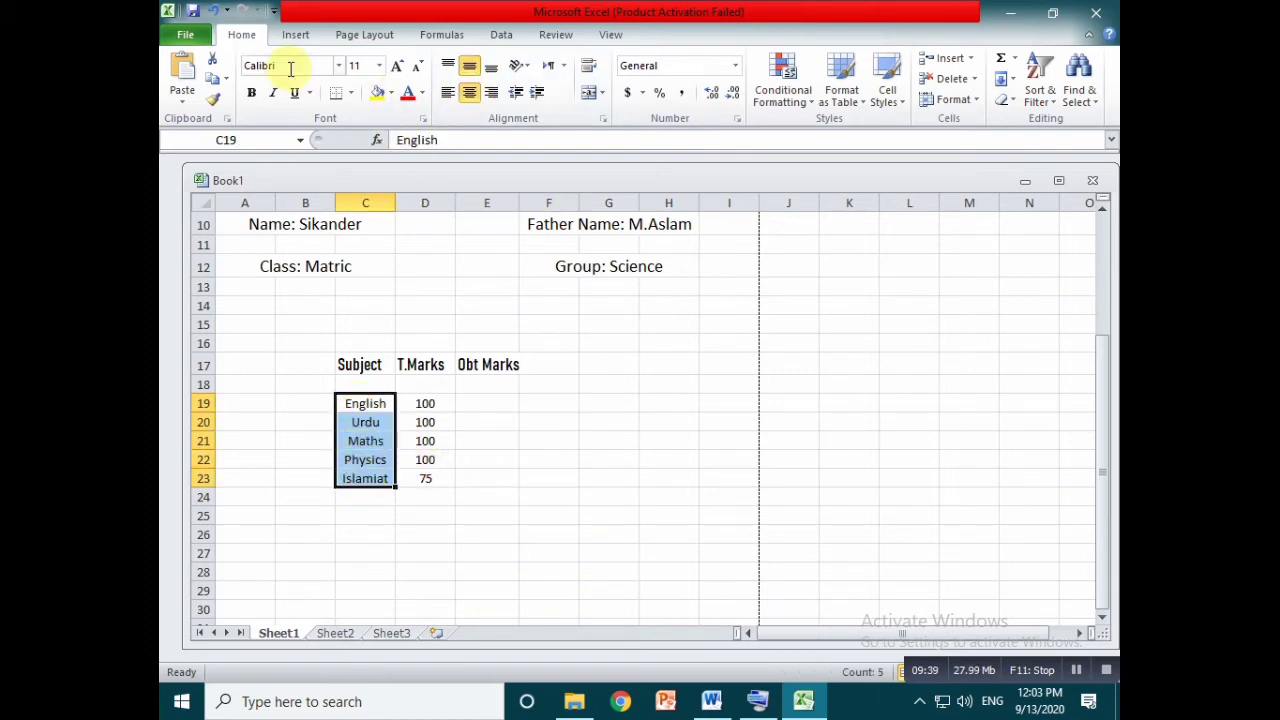
left_click(251, 92)
left_click(469, 418)
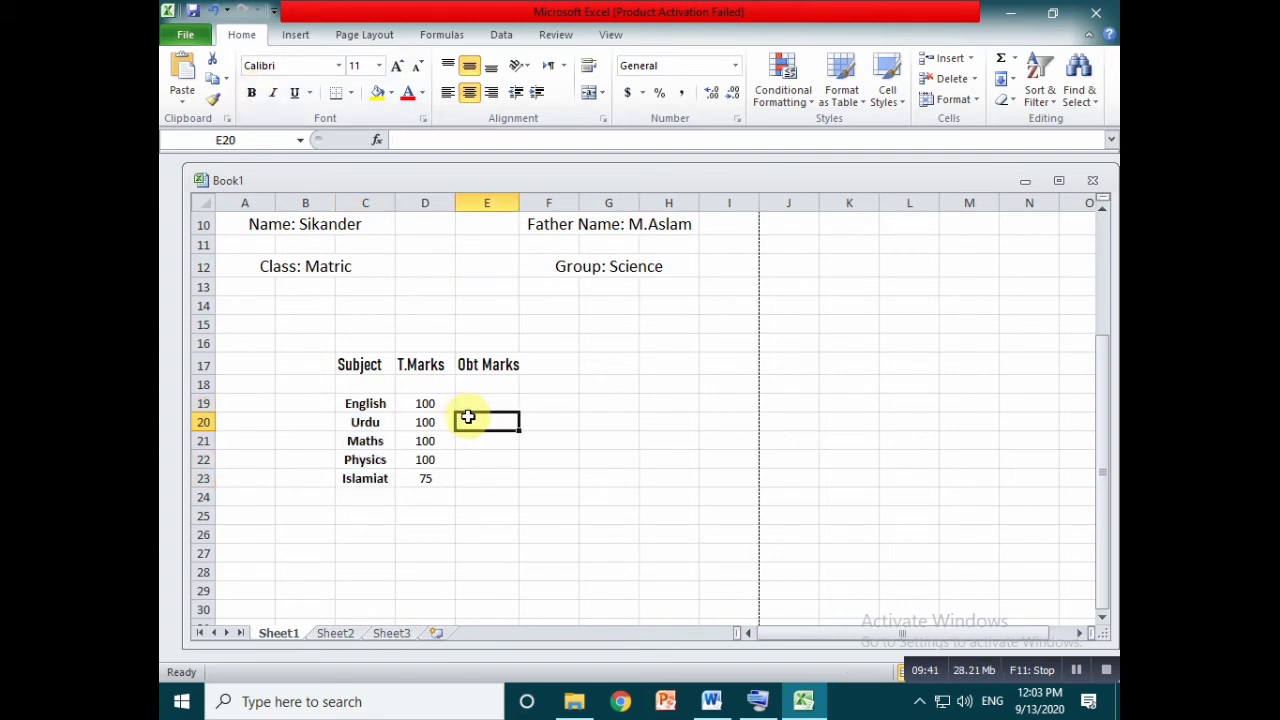
Enter the obtained marks 95, 85, 72, 96 and 70 in cells E19 to E23.
left_click(484, 406)
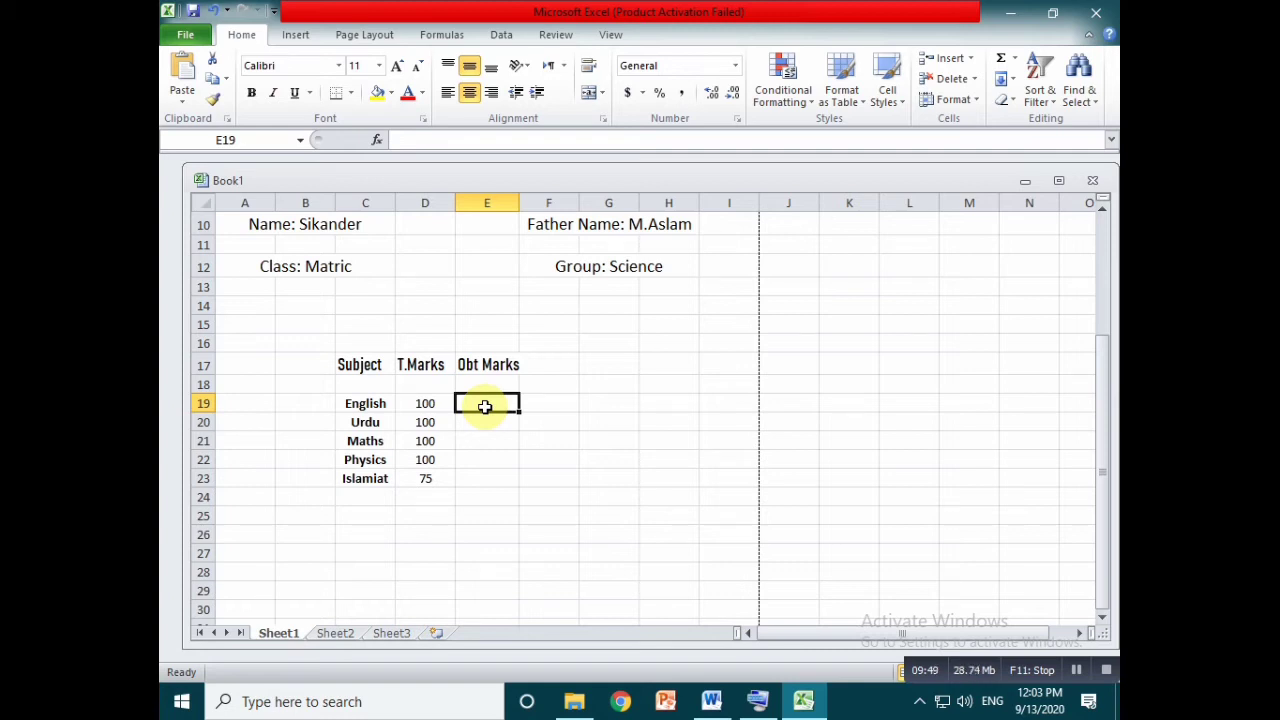
type("95")
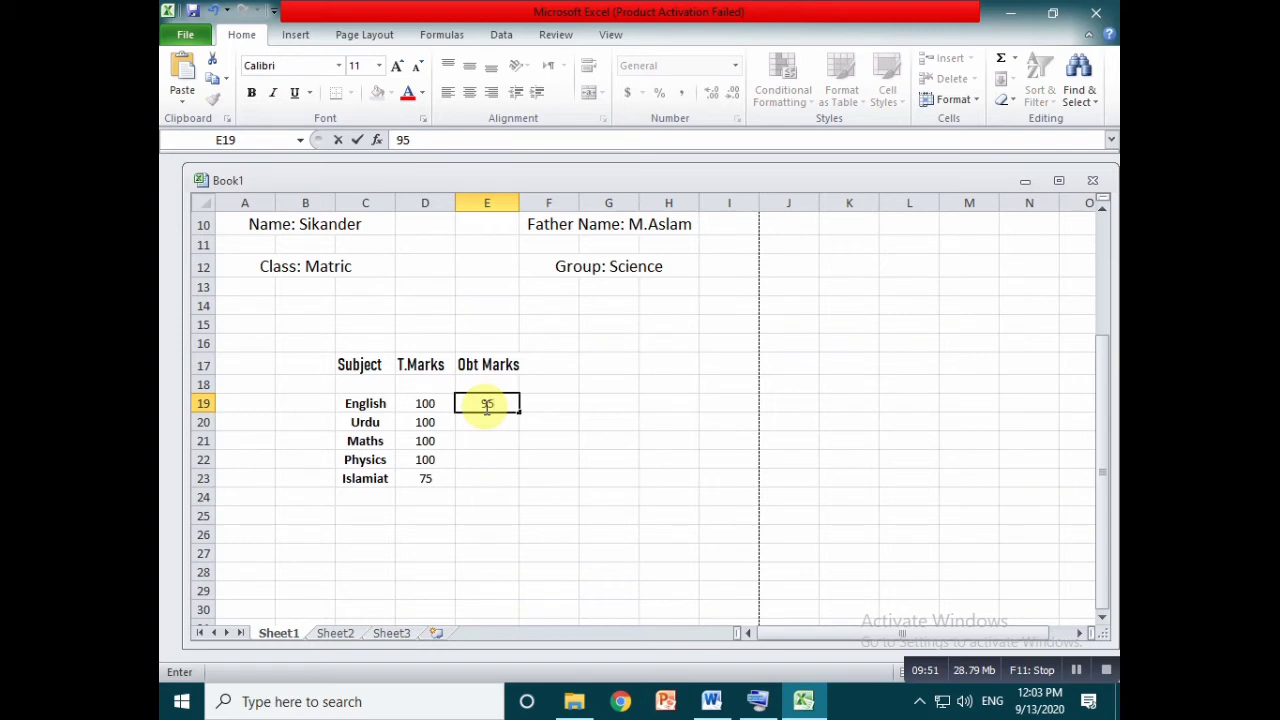
key("Return")
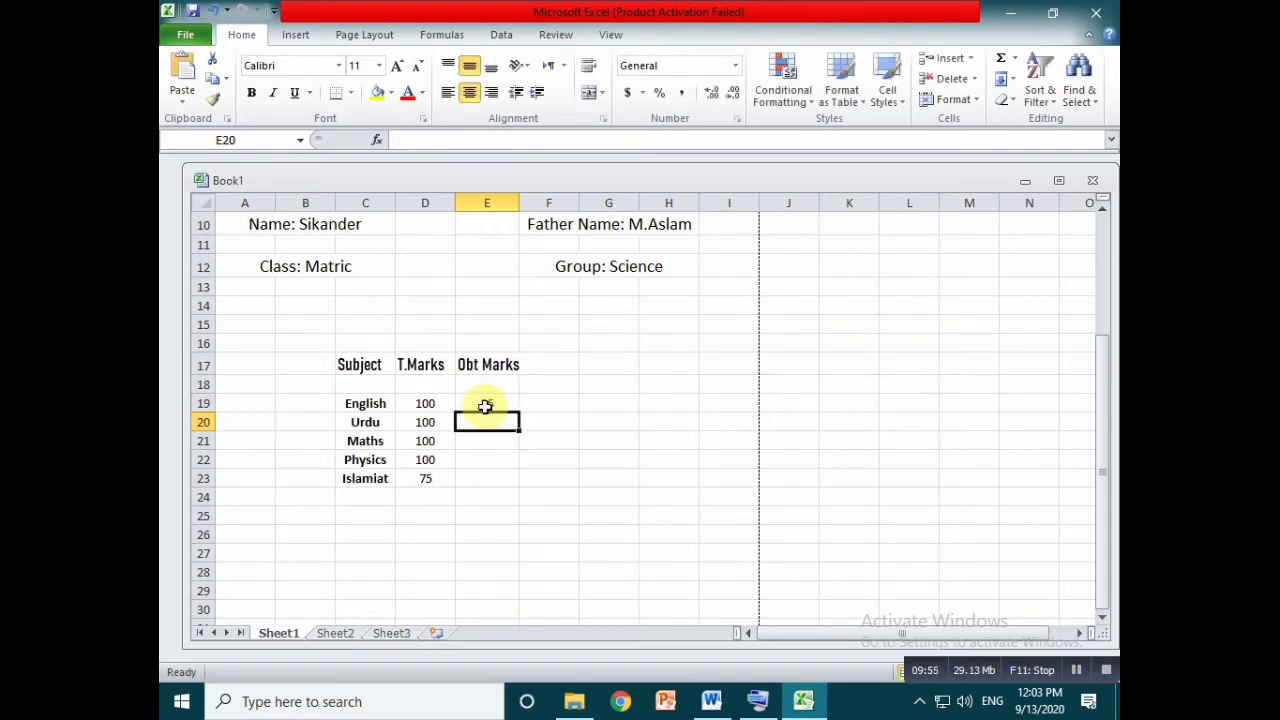
type("85")
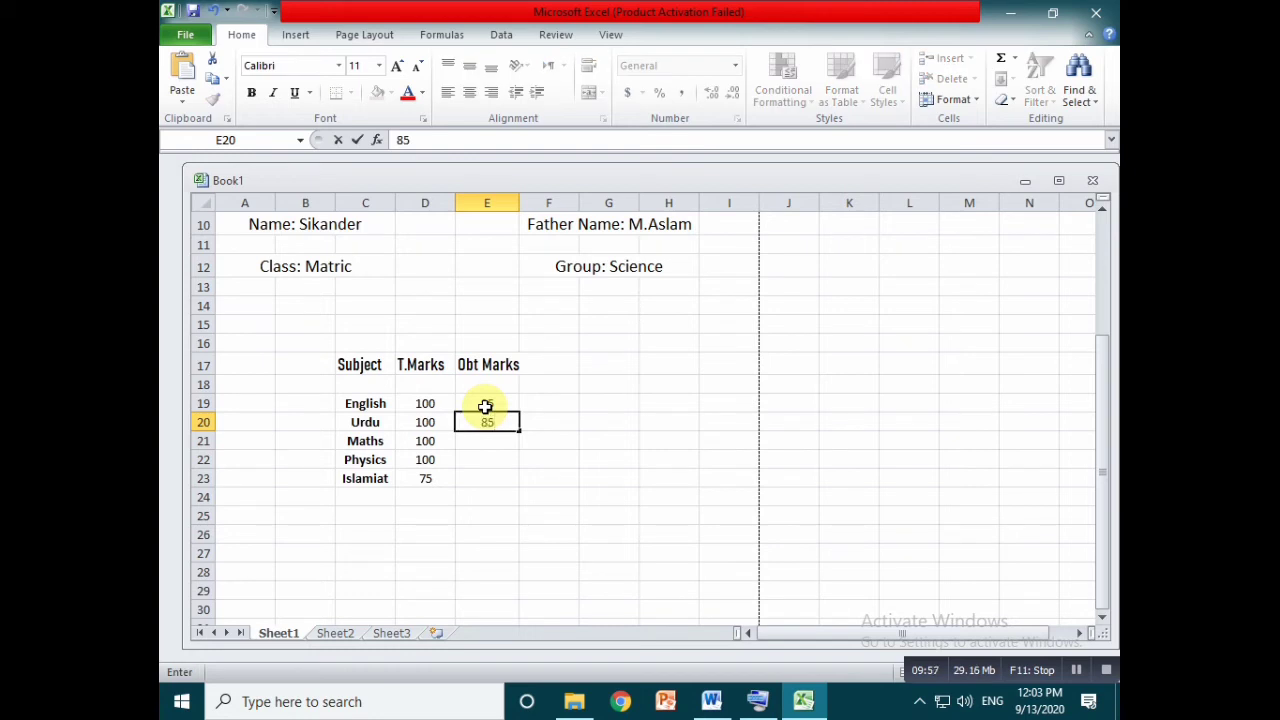
key("Return")
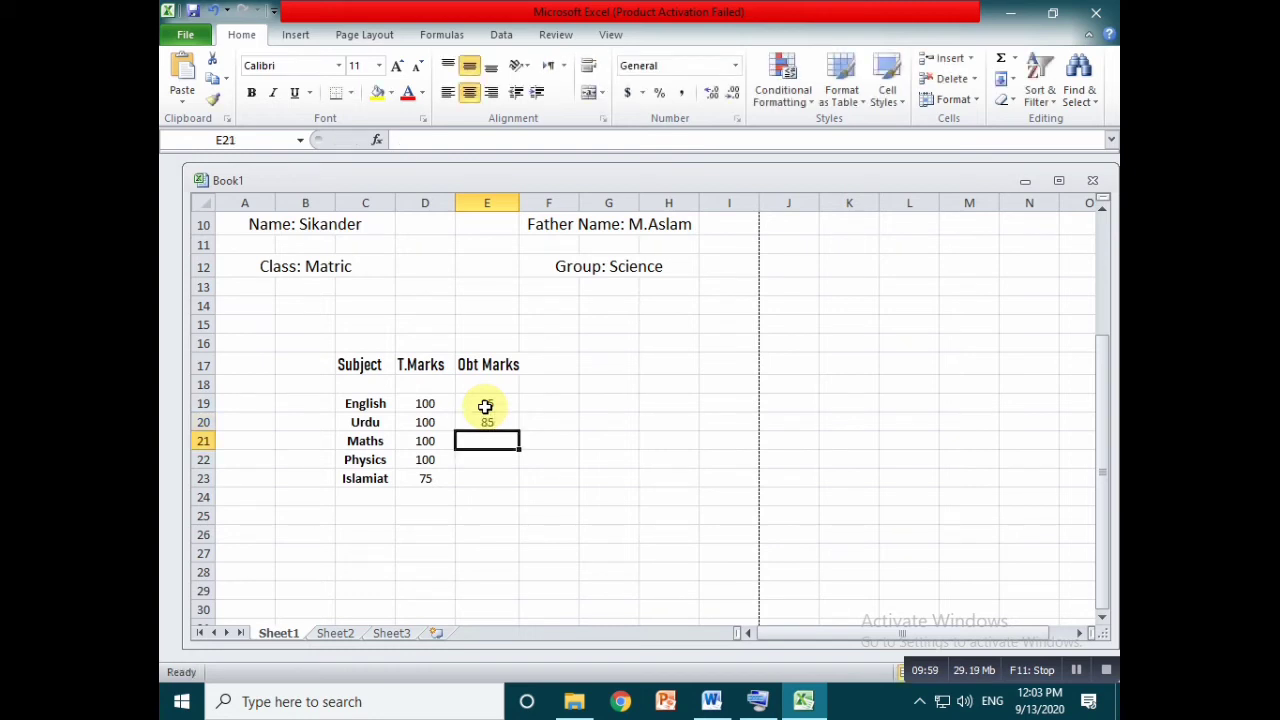
type("72")
key("Return")
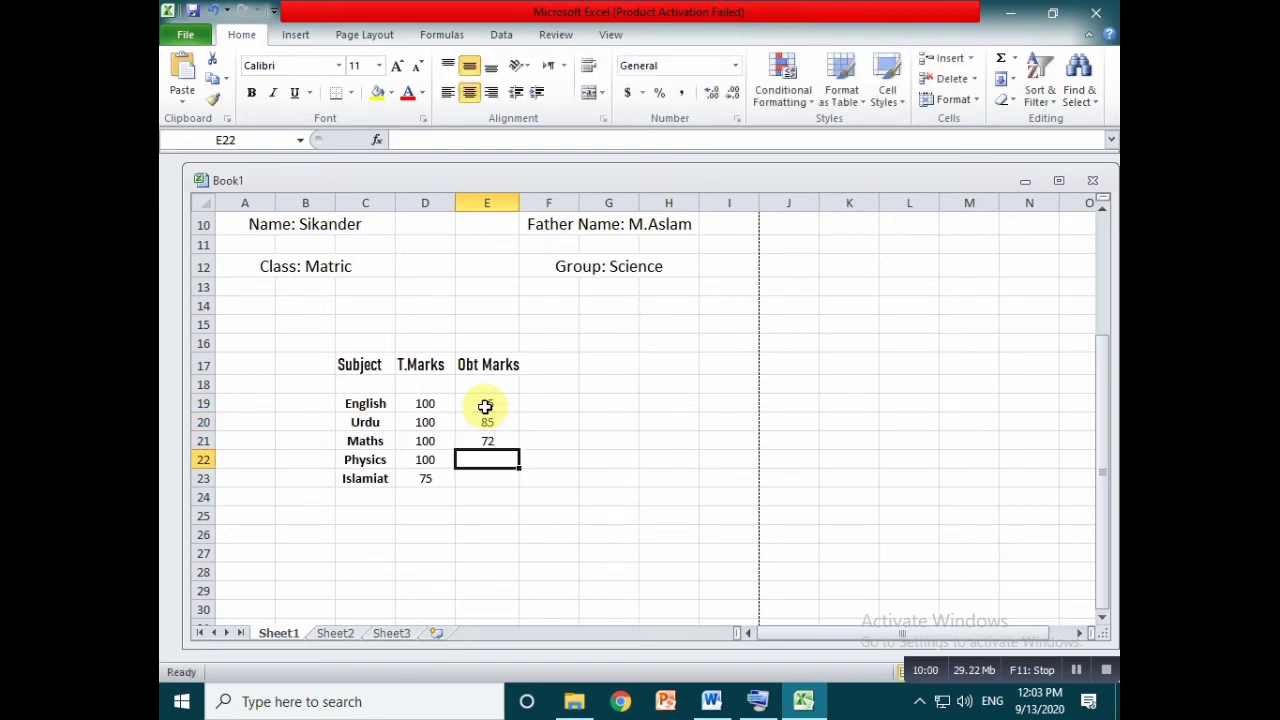
type("96")
key("Return")
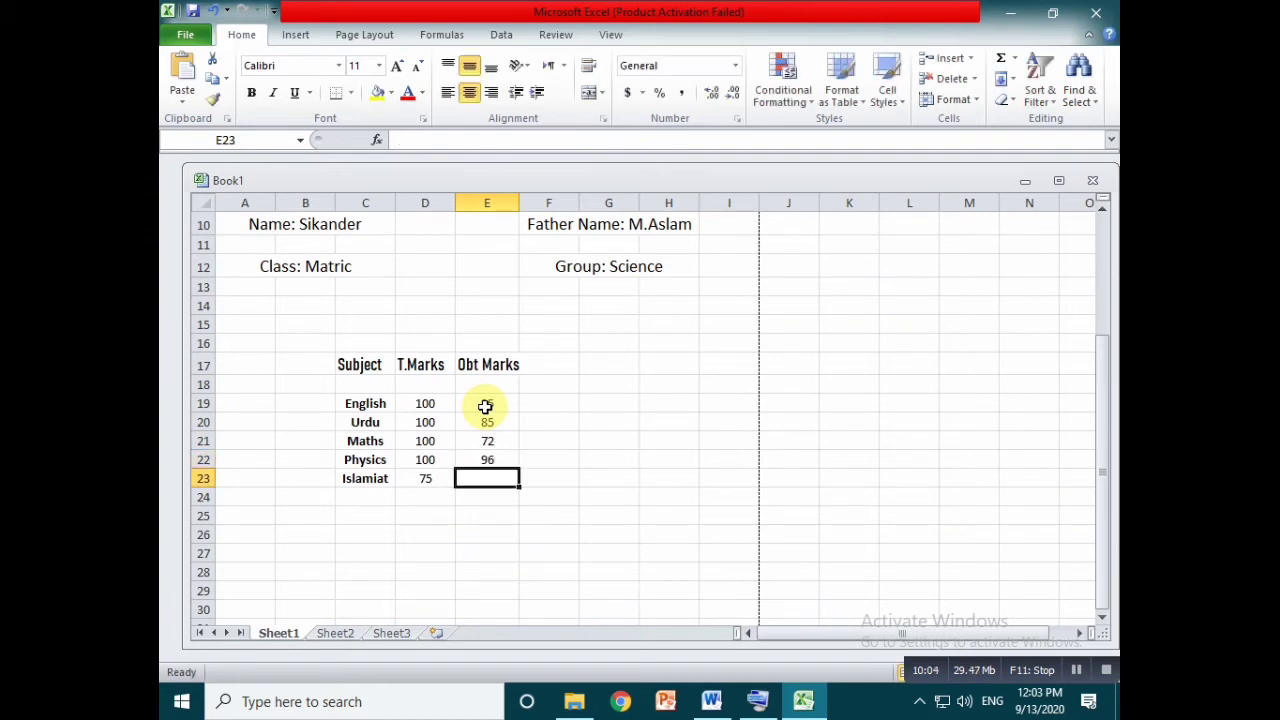
type("70")
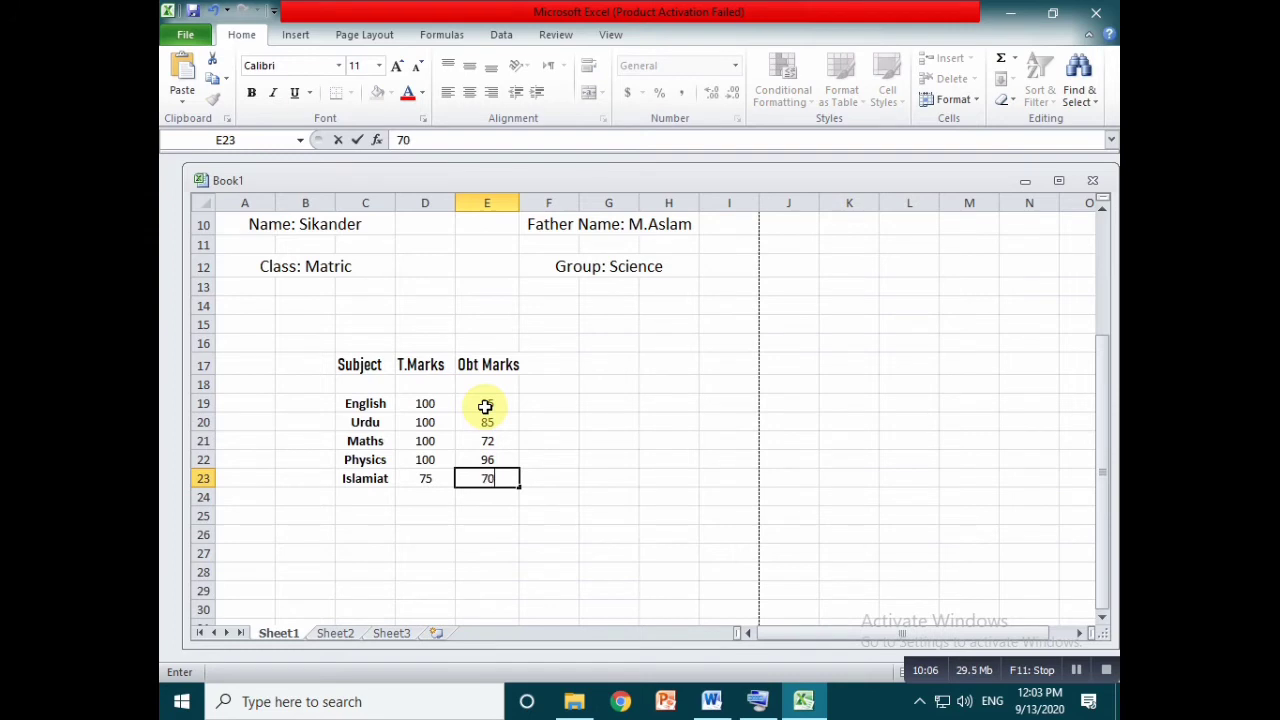
left_click(463, 513)
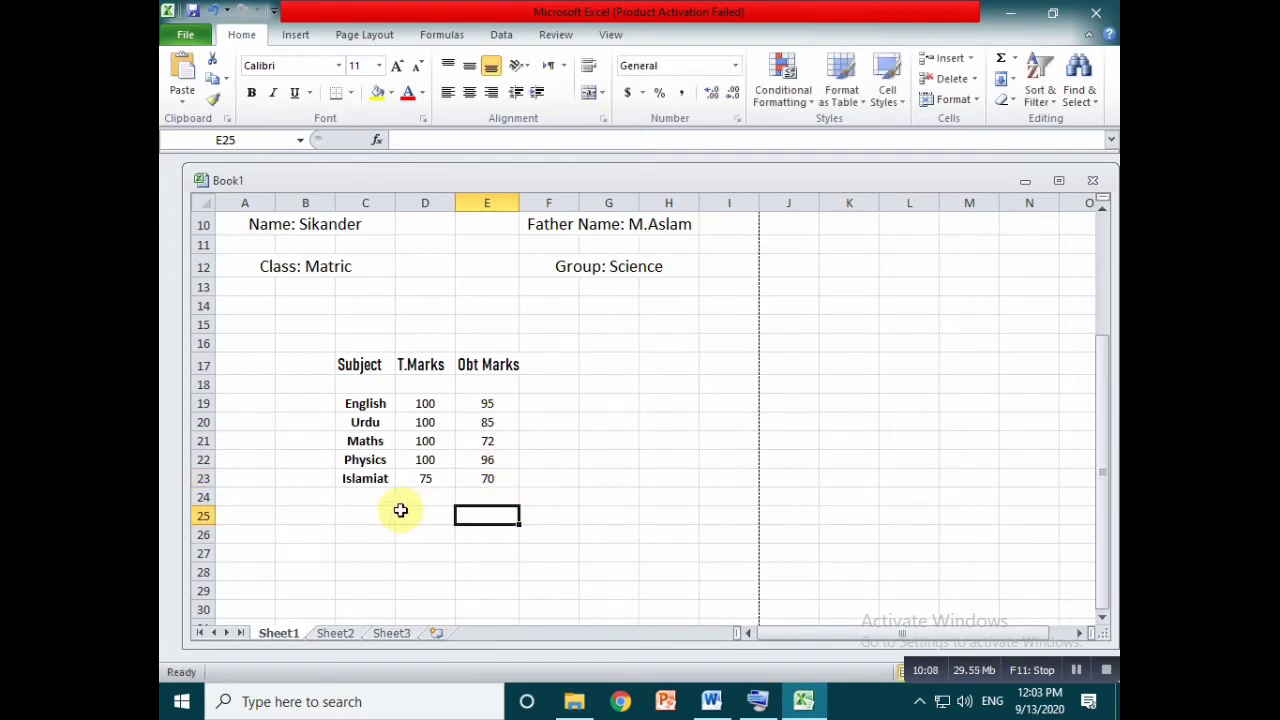
Total the T.Marks column in cell D24 with the formula =SUM(D19:D23).
left_click(421, 498)
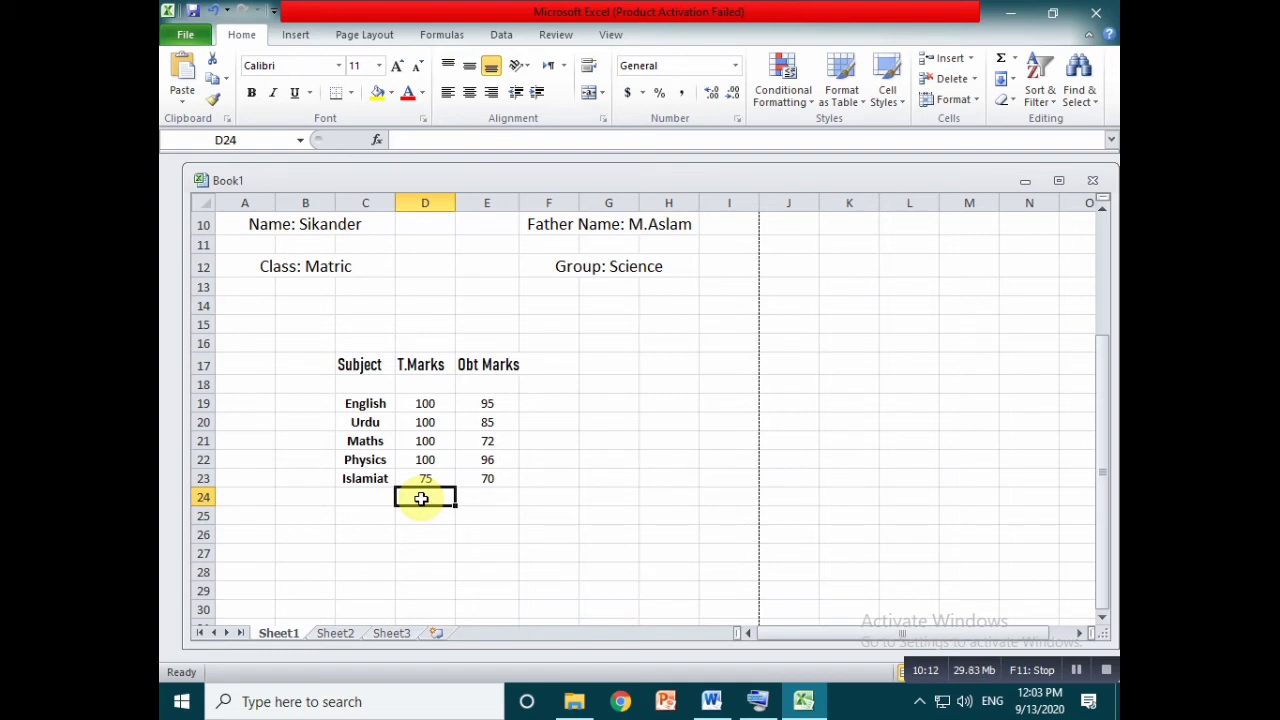
type("=s")
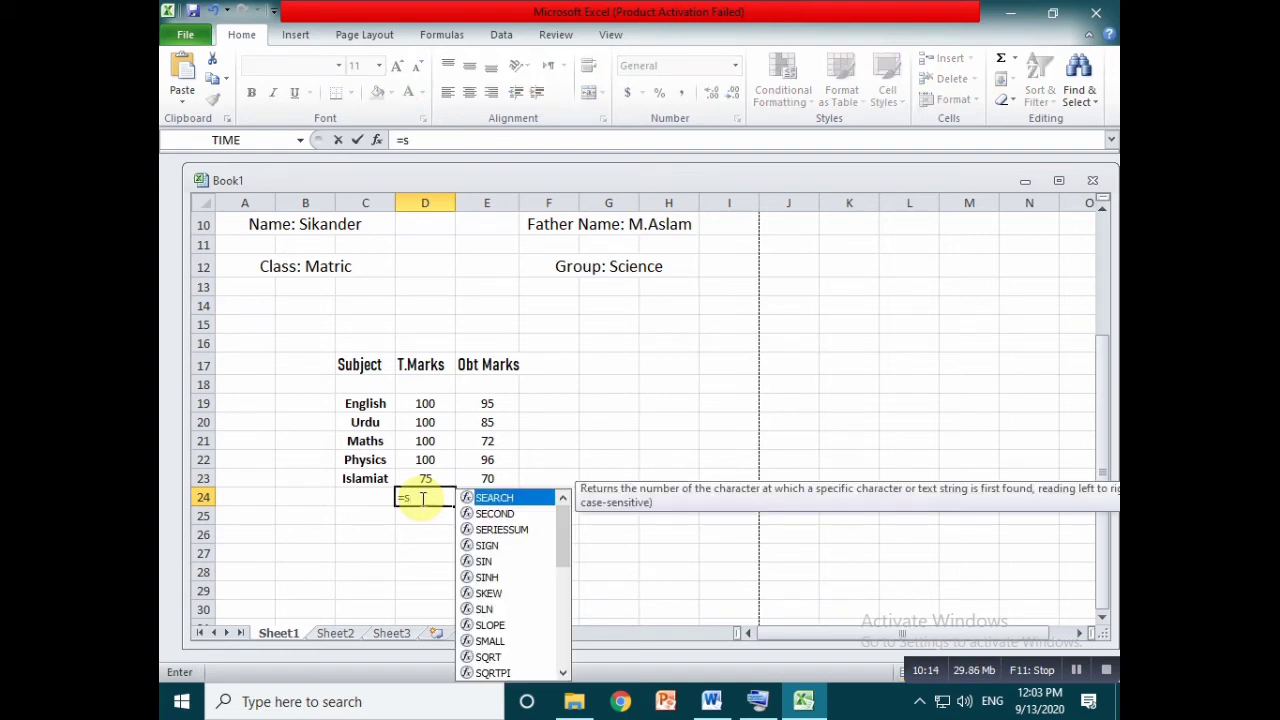
type("um(")
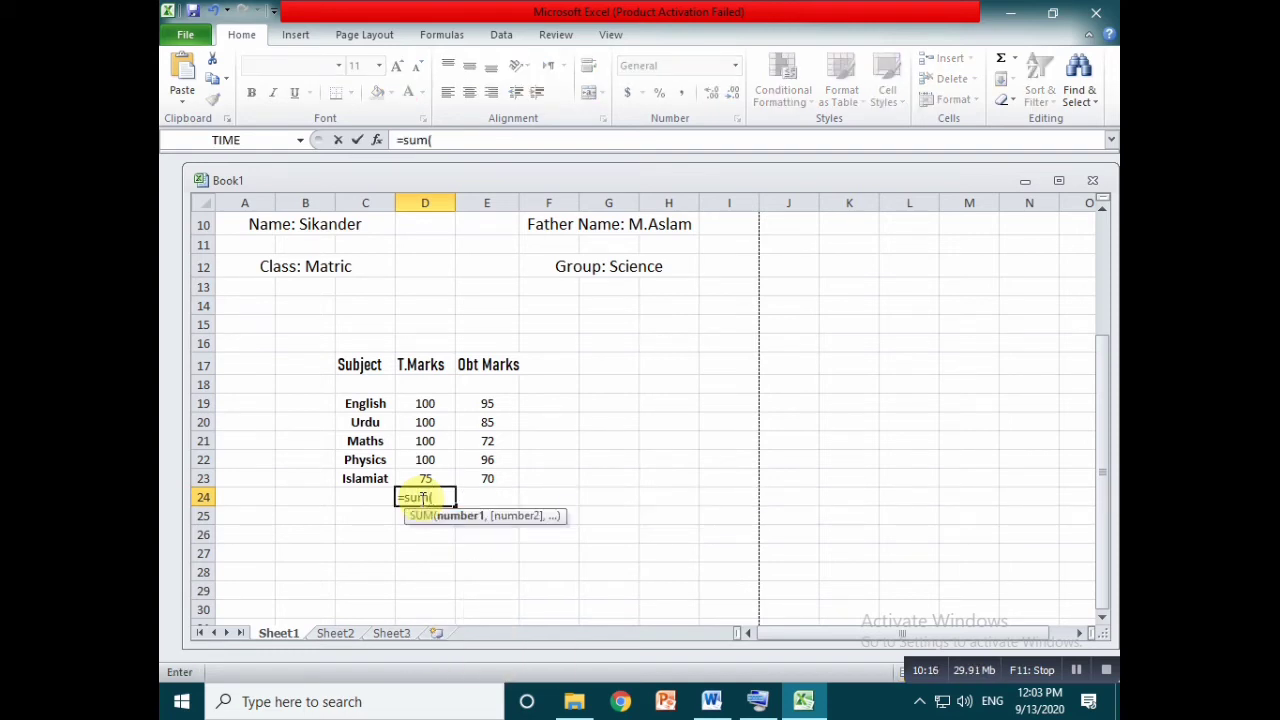
left_click_drag(428, 403, 431, 472)
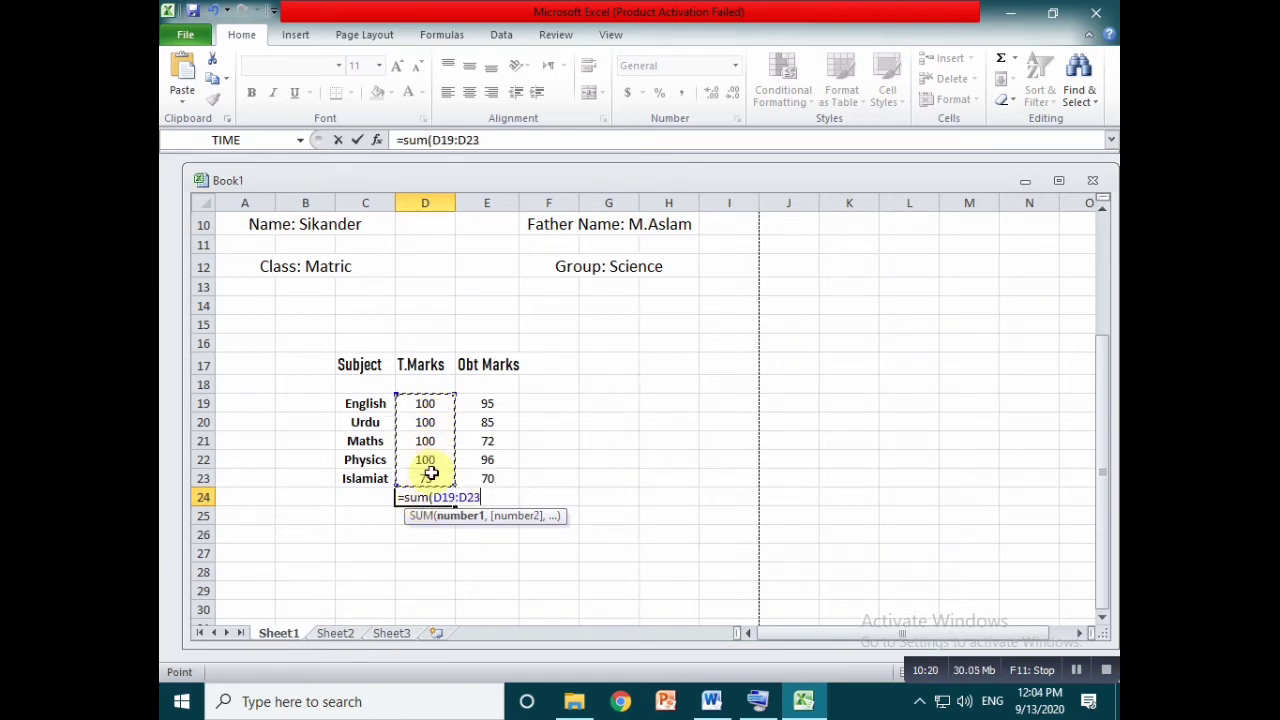
type(")")
key("Return")
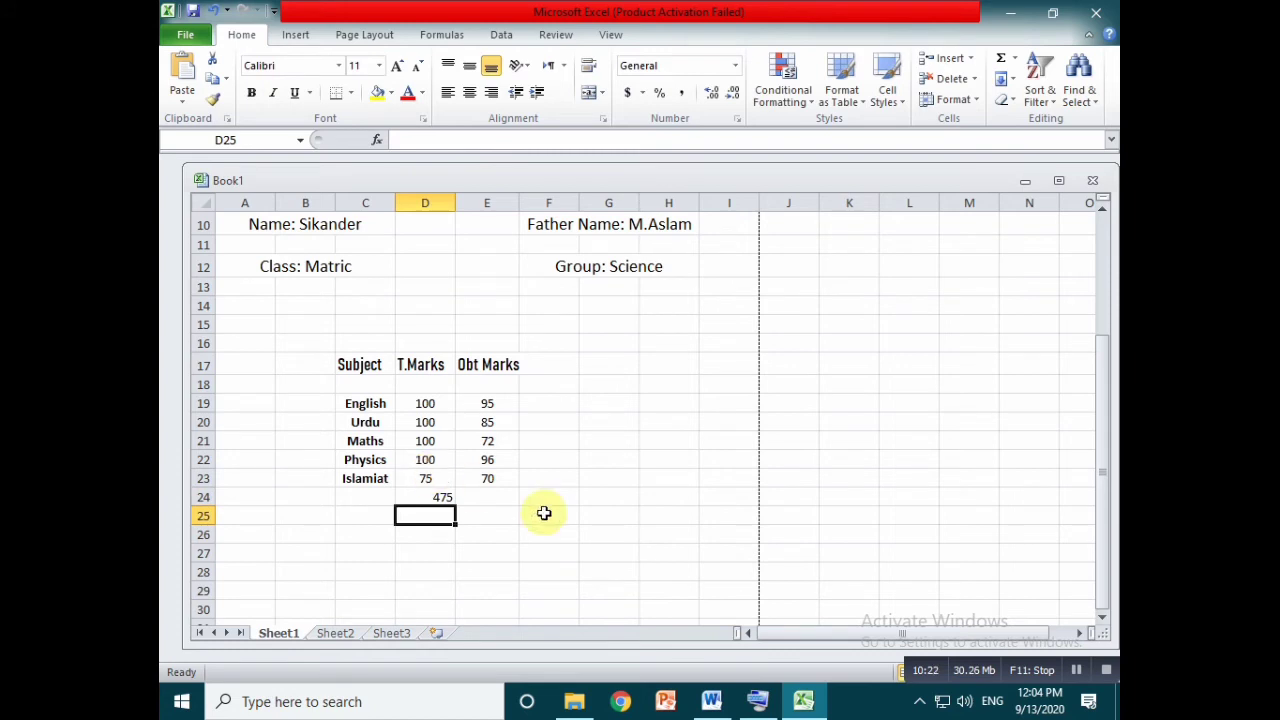
left_click(419, 497)
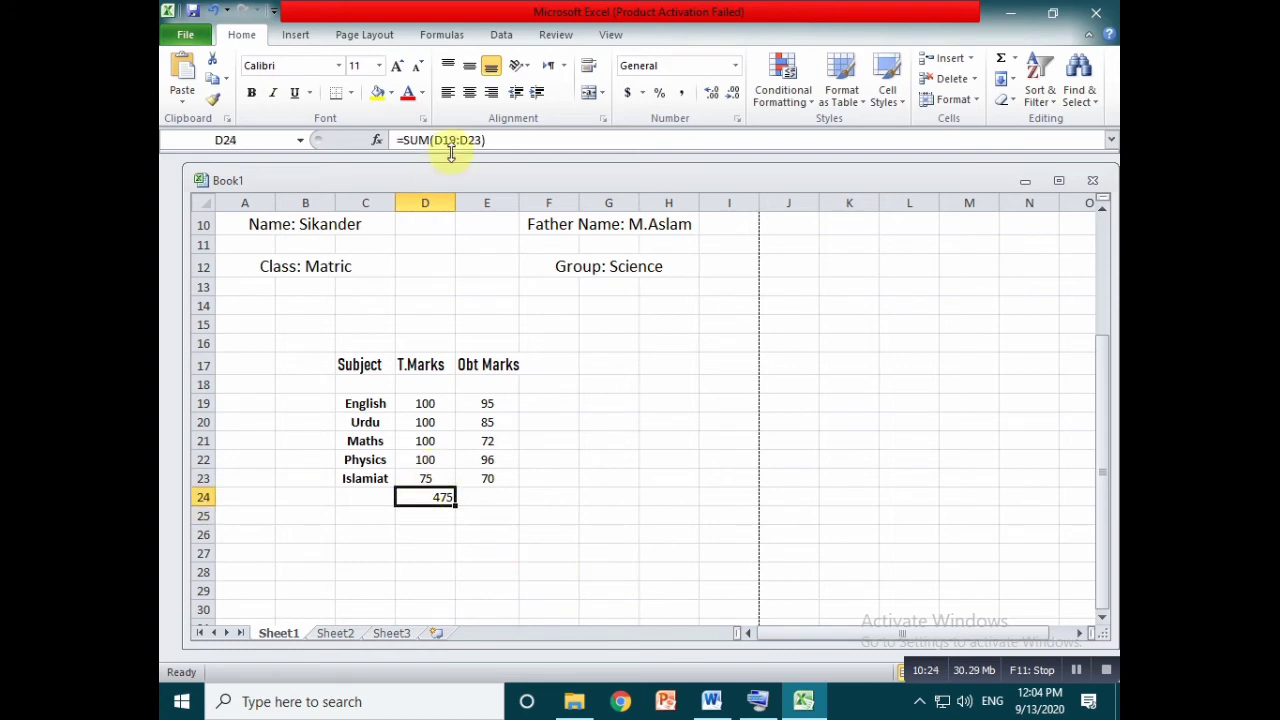
Center the total in cell D24 horizontally and fill its SUM formula across to E24.
left_click(466, 93)
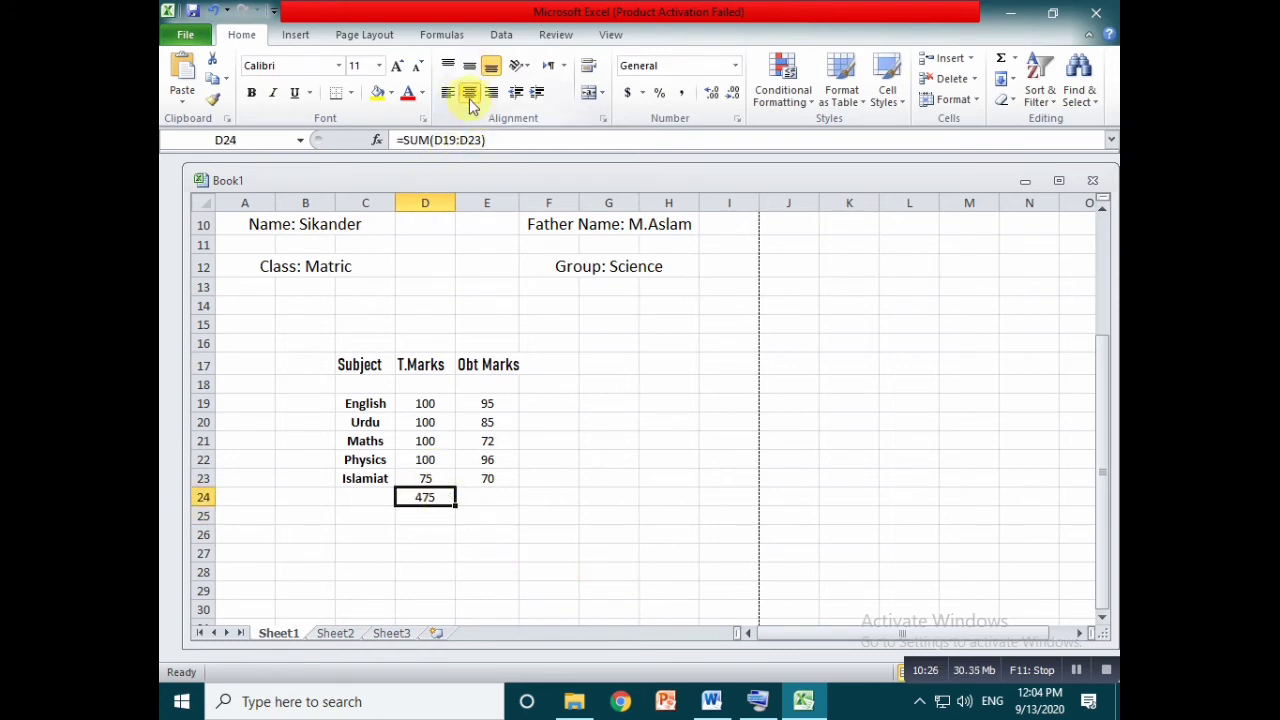
left_click(487, 497)
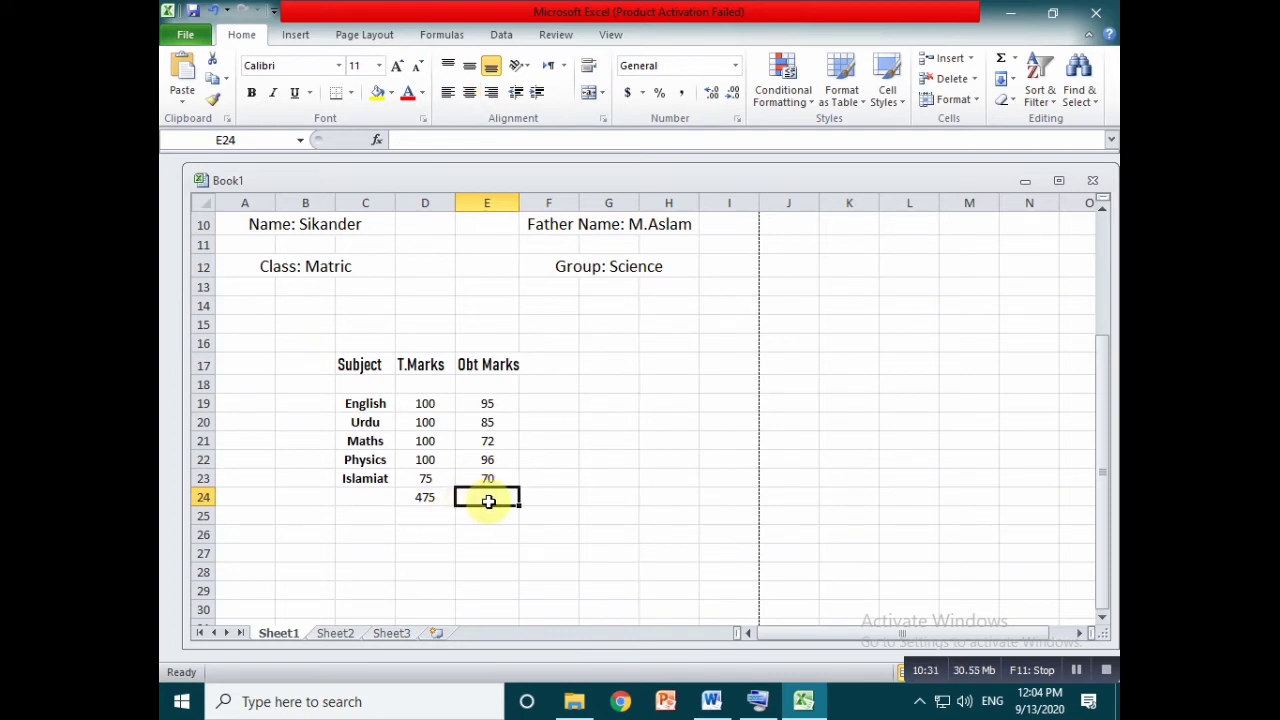
left_click(430, 502)
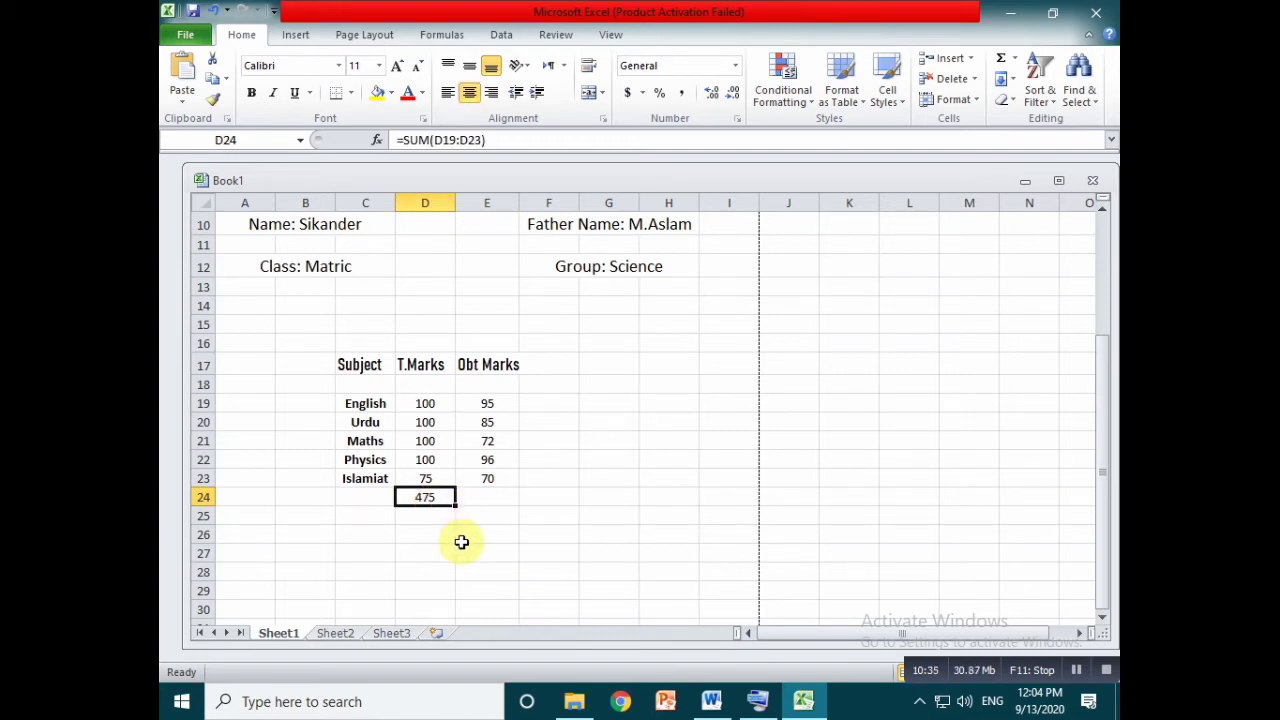
left_click_drag(455, 509, 500, 505)
left_click(487, 540)
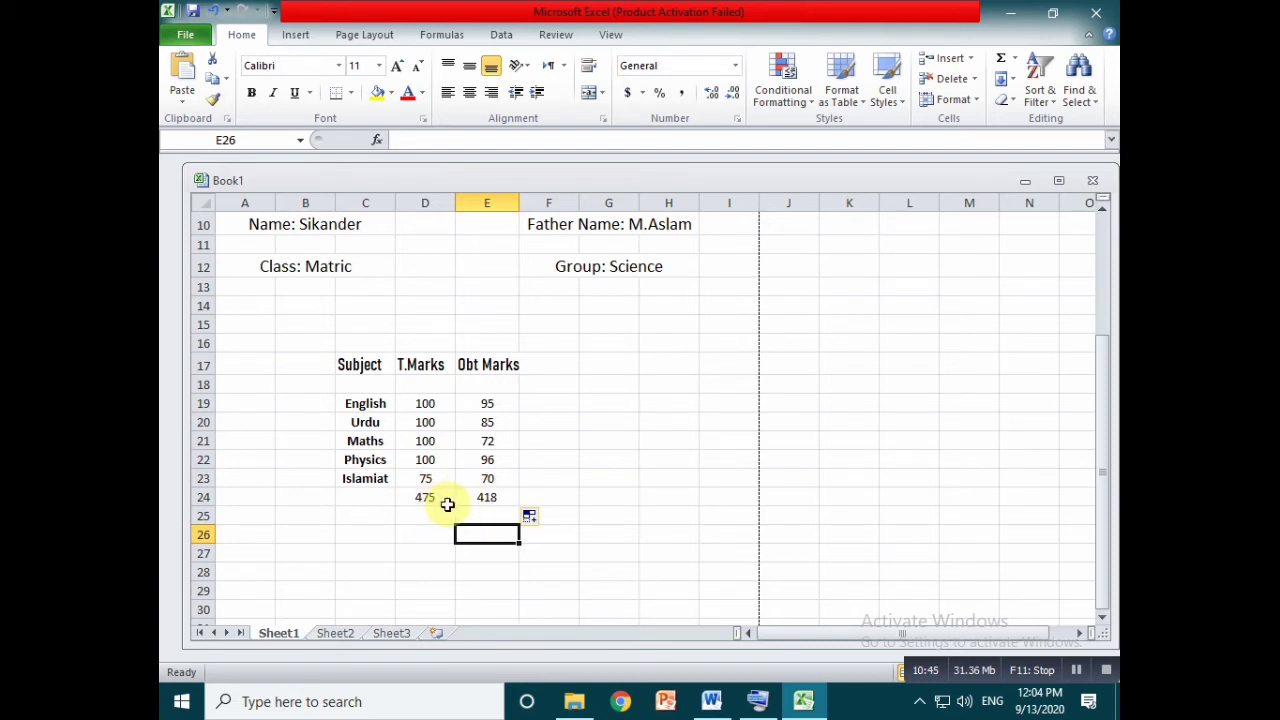
Try to replace the Obt Marks total in E24 with a SUM formula that adds the cells individually, starting with E19+E20.
left_click(486, 497)
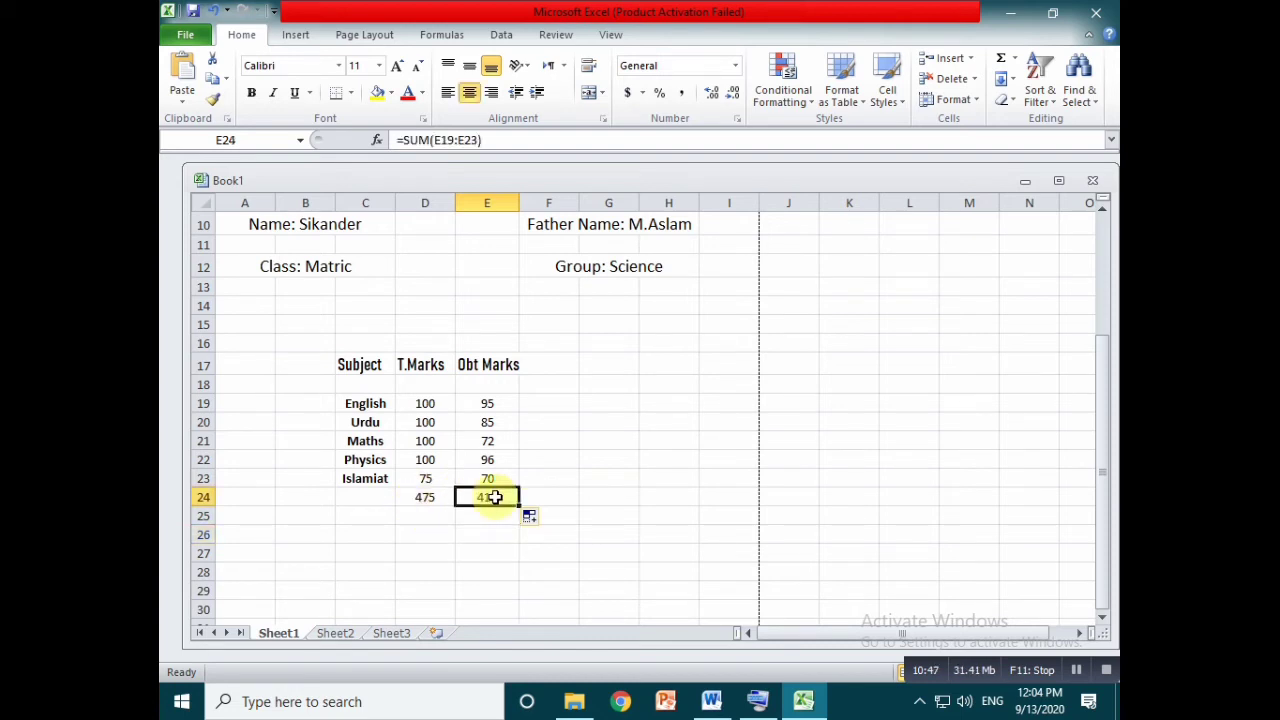
key("BackSpace")
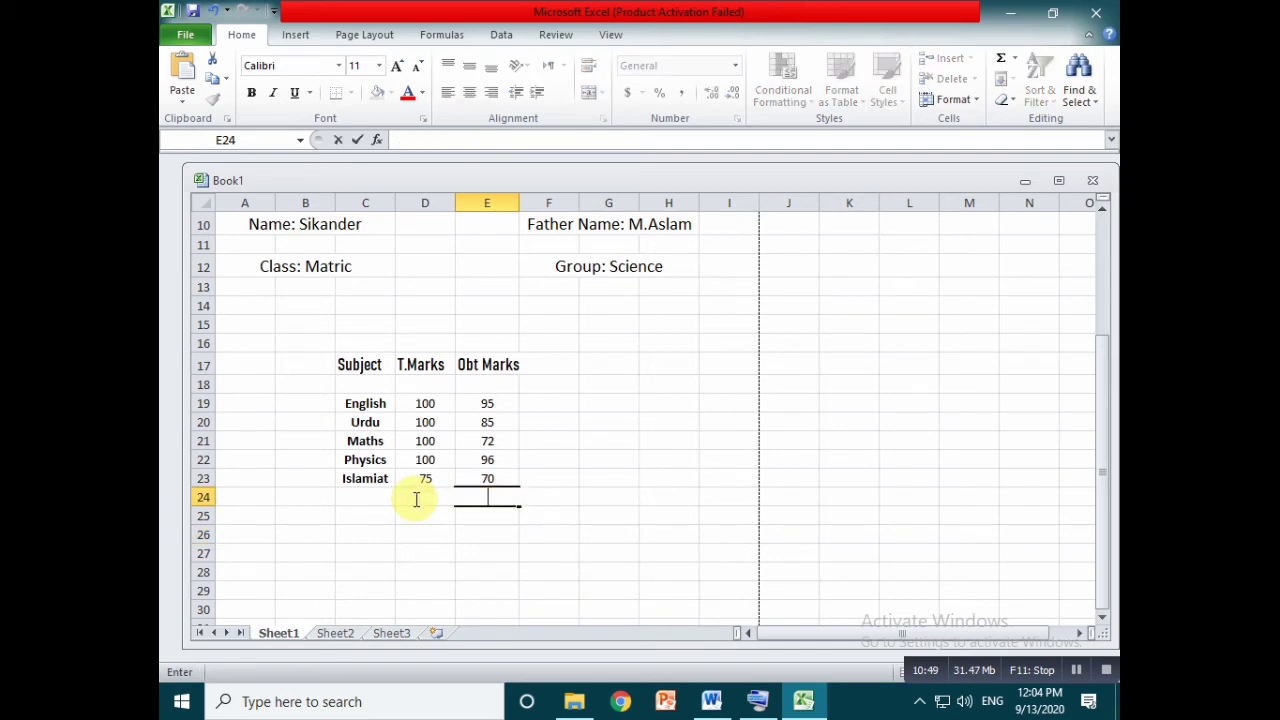
type("=s")
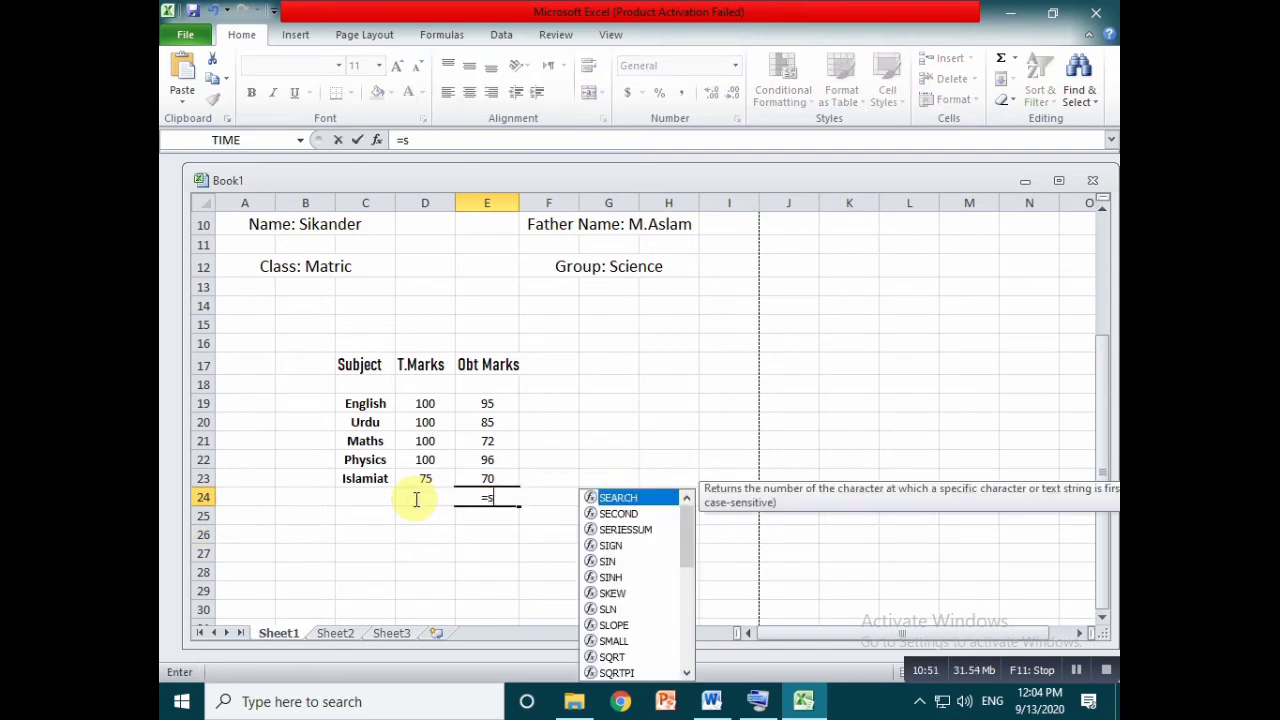
type("um(")
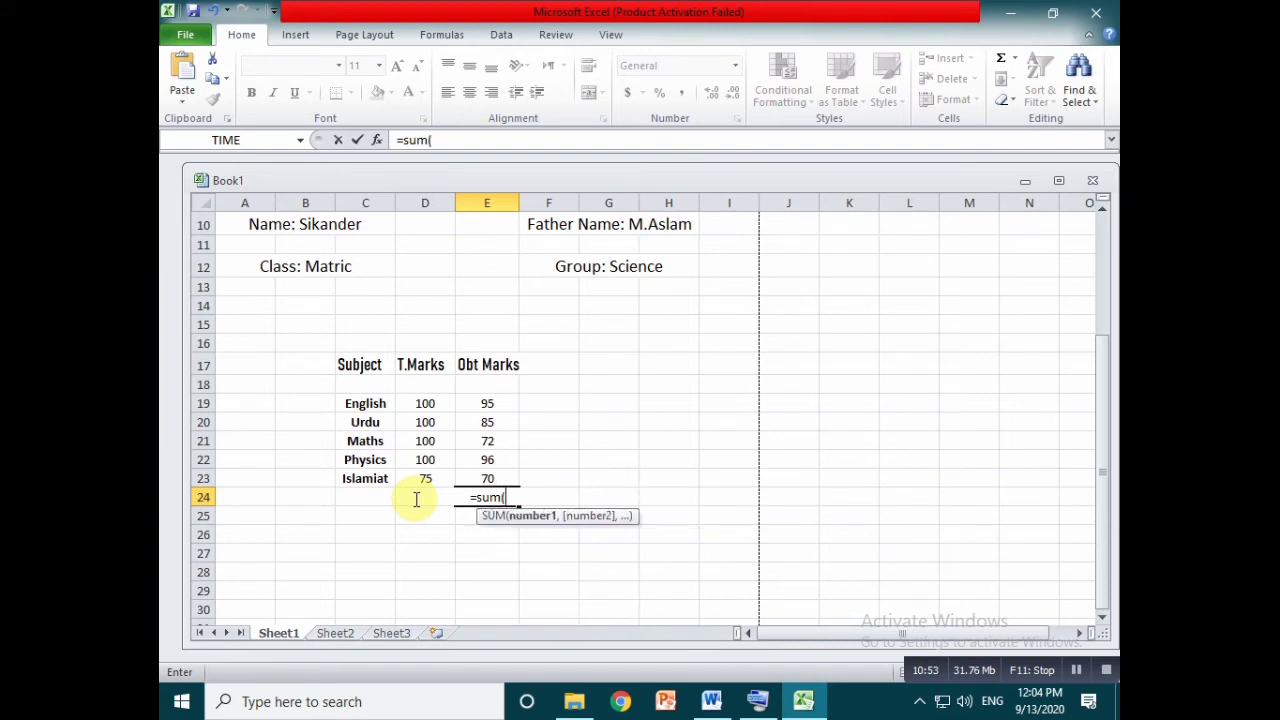
left_click(489, 402)
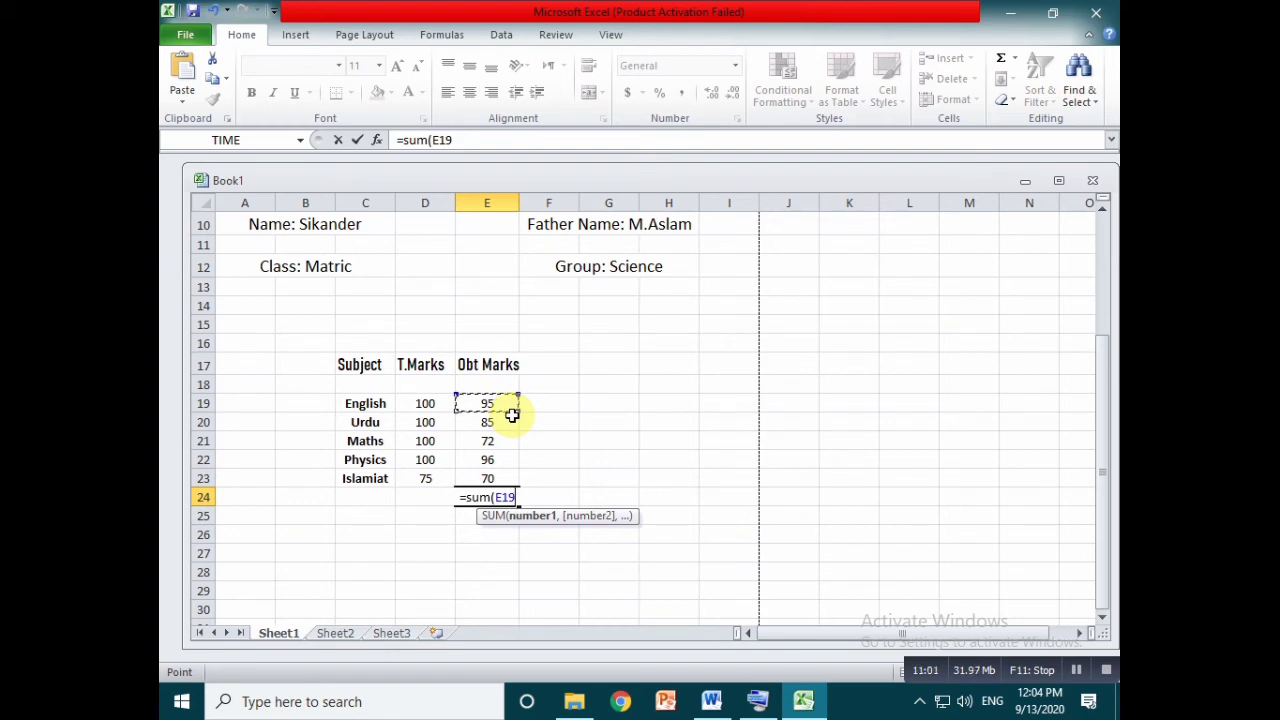
type("+")
left_click(511, 422)
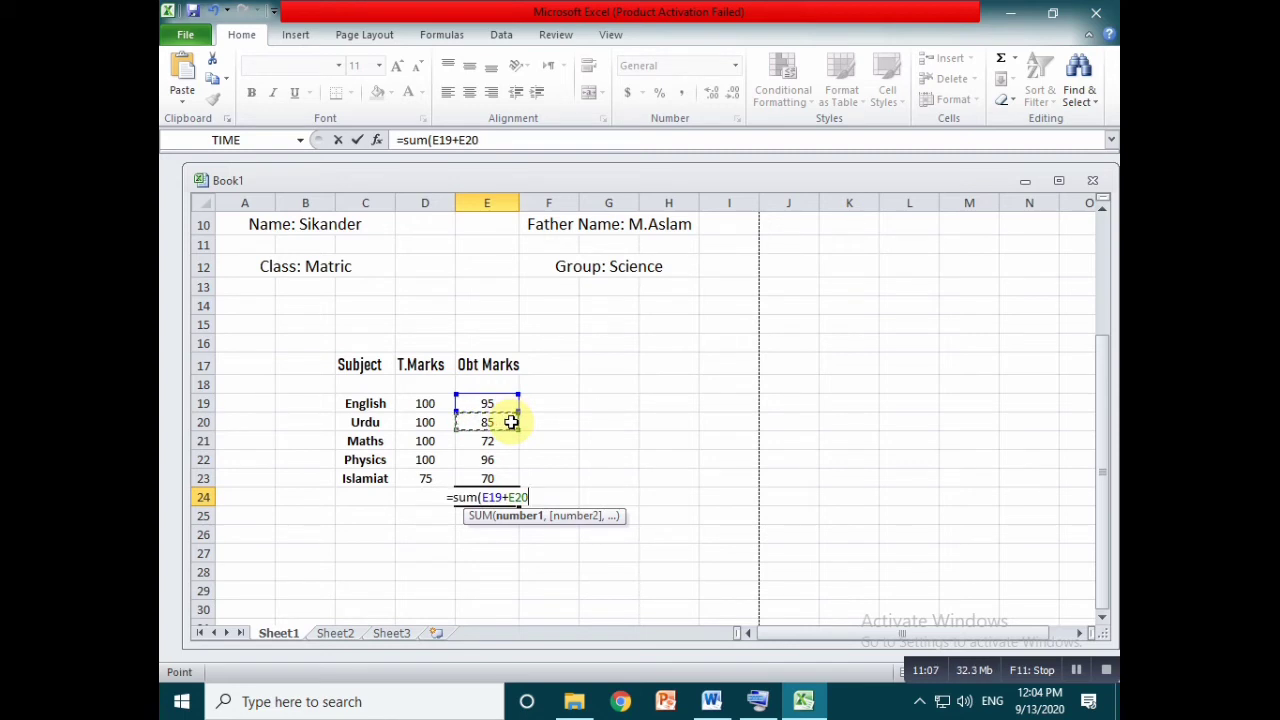
key("BackSpace")
key("BackSpace")
key("BackSpace")
key("BackSpace")
key("BackSpace")
key("BackSpace")
key("BackSpace")
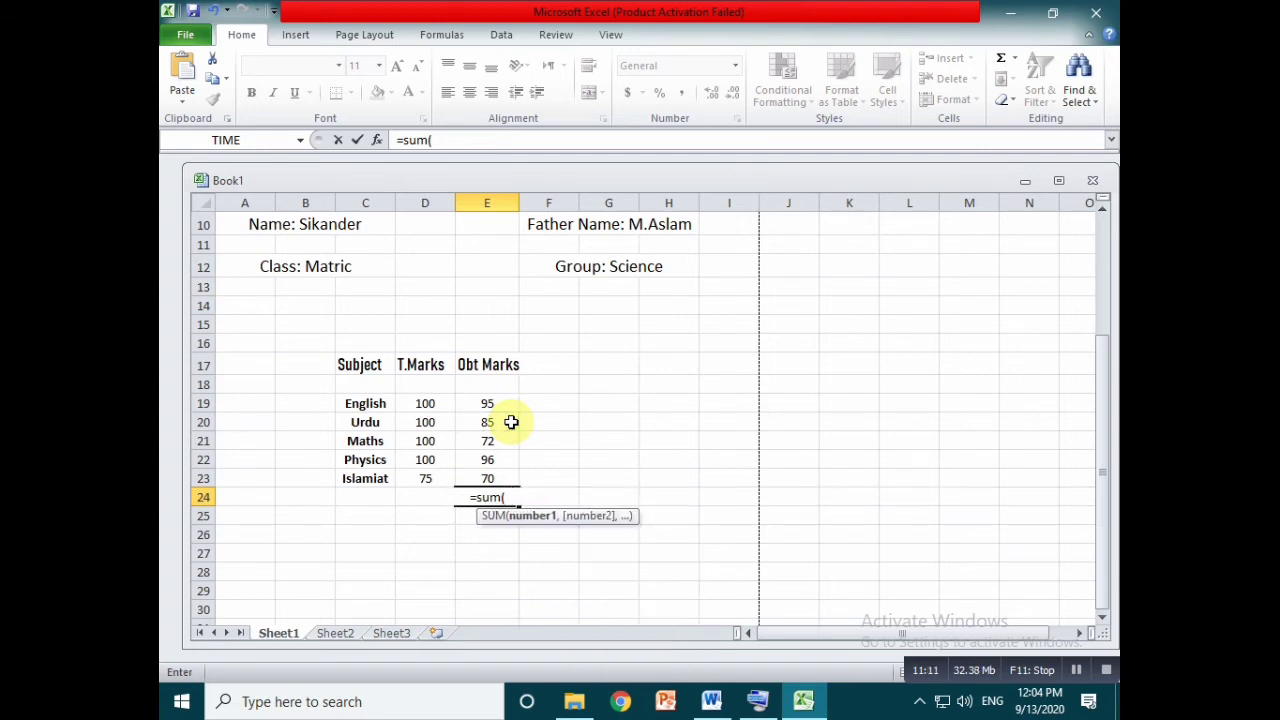
Complete the SUM formula in E24 with the range E19:E22.
left_click_drag(505, 405, 500, 468)
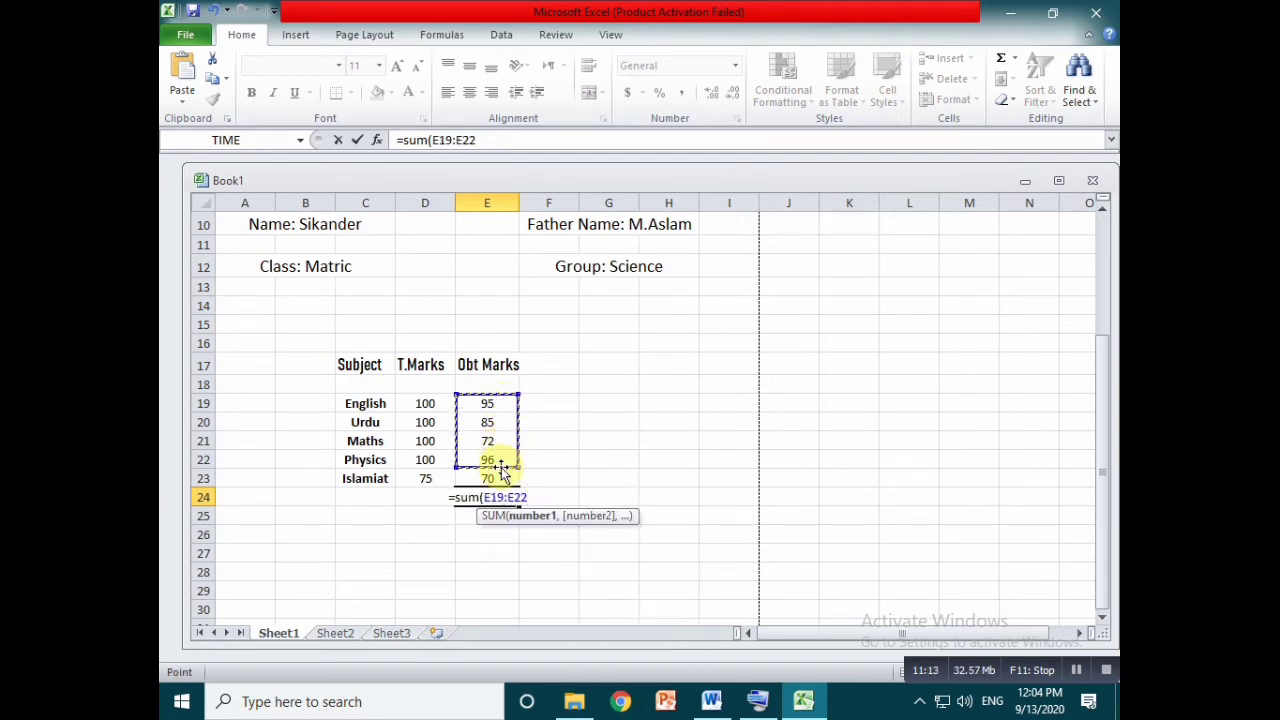
left_click(501, 468)
left_click_drag(599, 438, 560, 435)
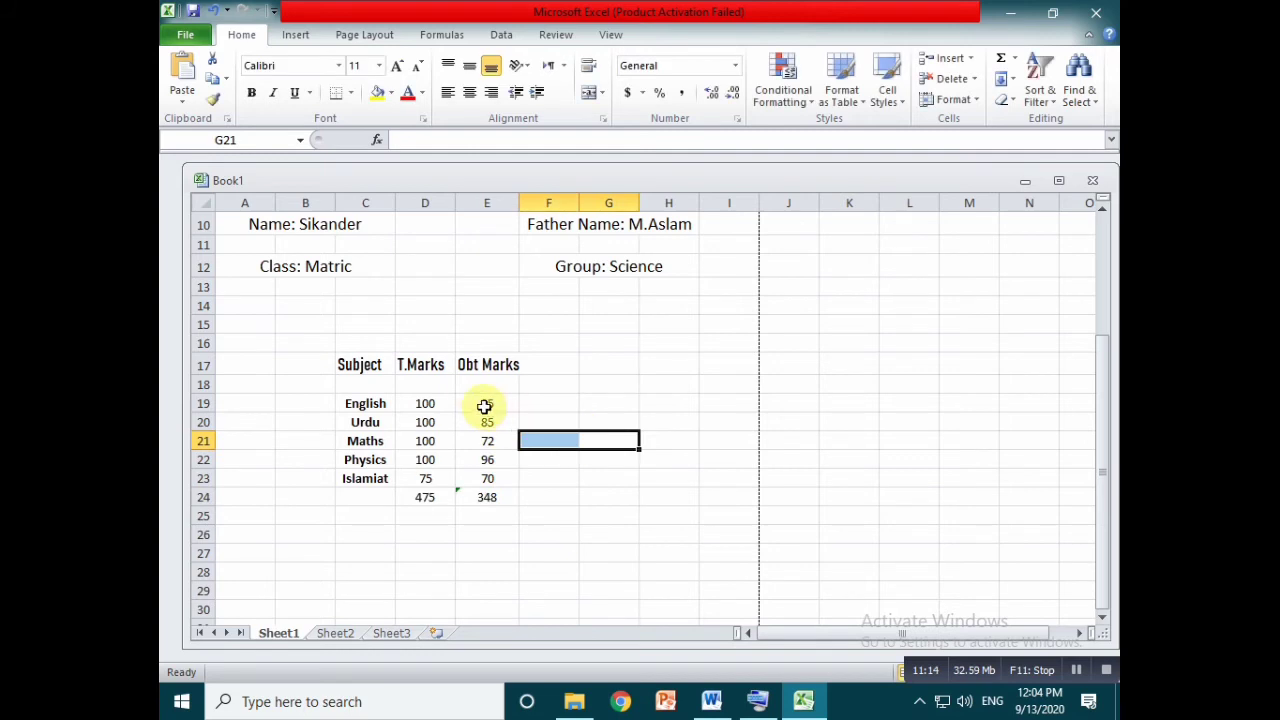
Total the Obt Marks column in cell E24 with the formula =SUM(E19:E23).
left_click(489, 504)
double_click(492, 500)
type("=")
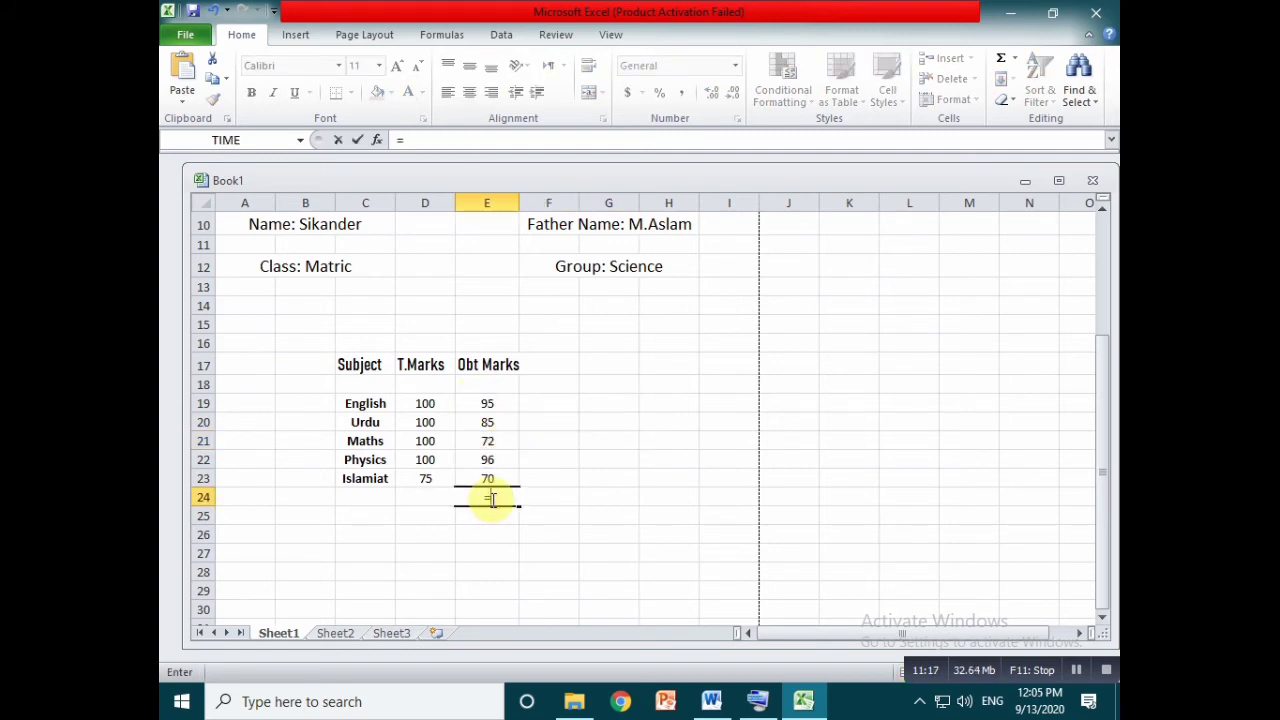
type("sum")
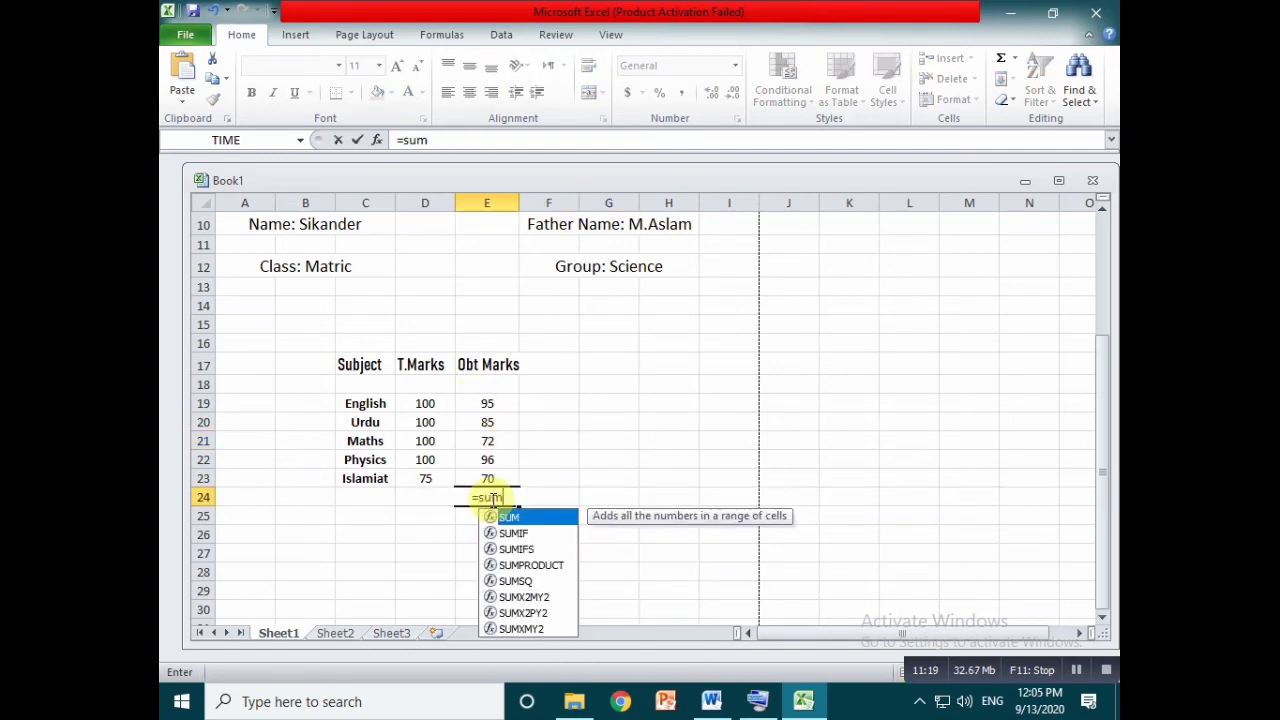
type("(")
left_click_drag(487, 403, 484, 475)
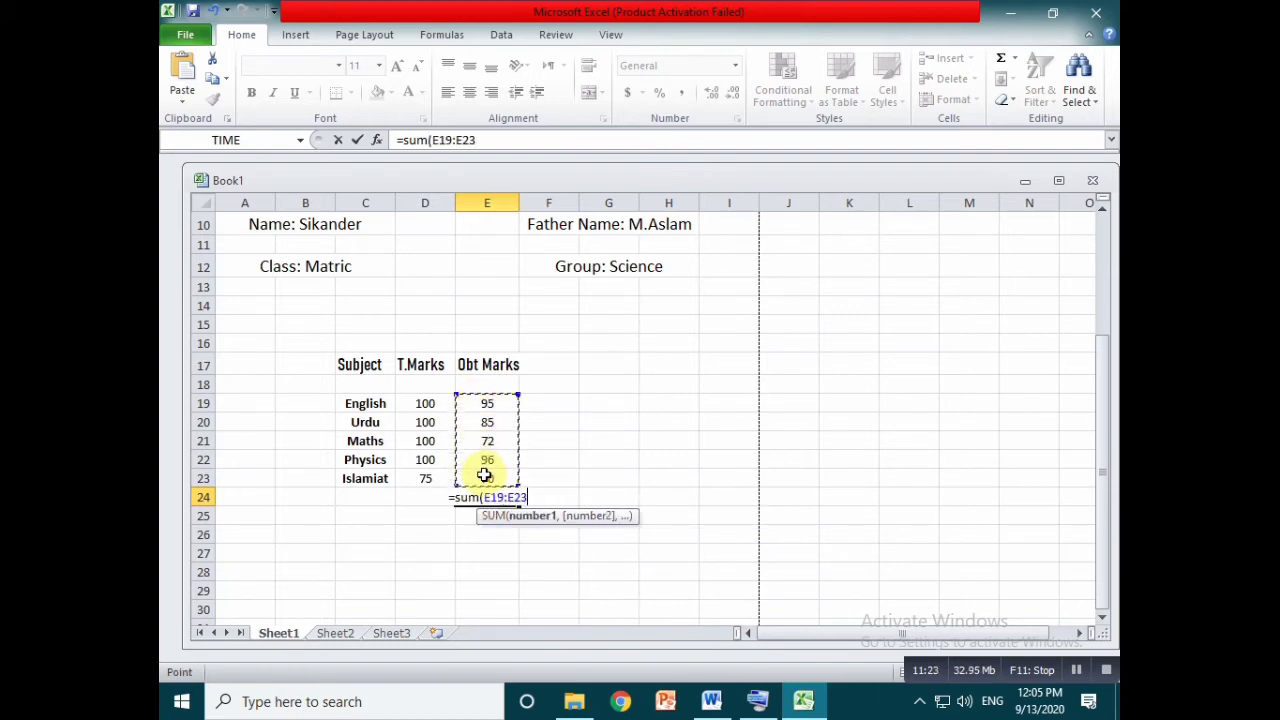
type(")")
key("Return")
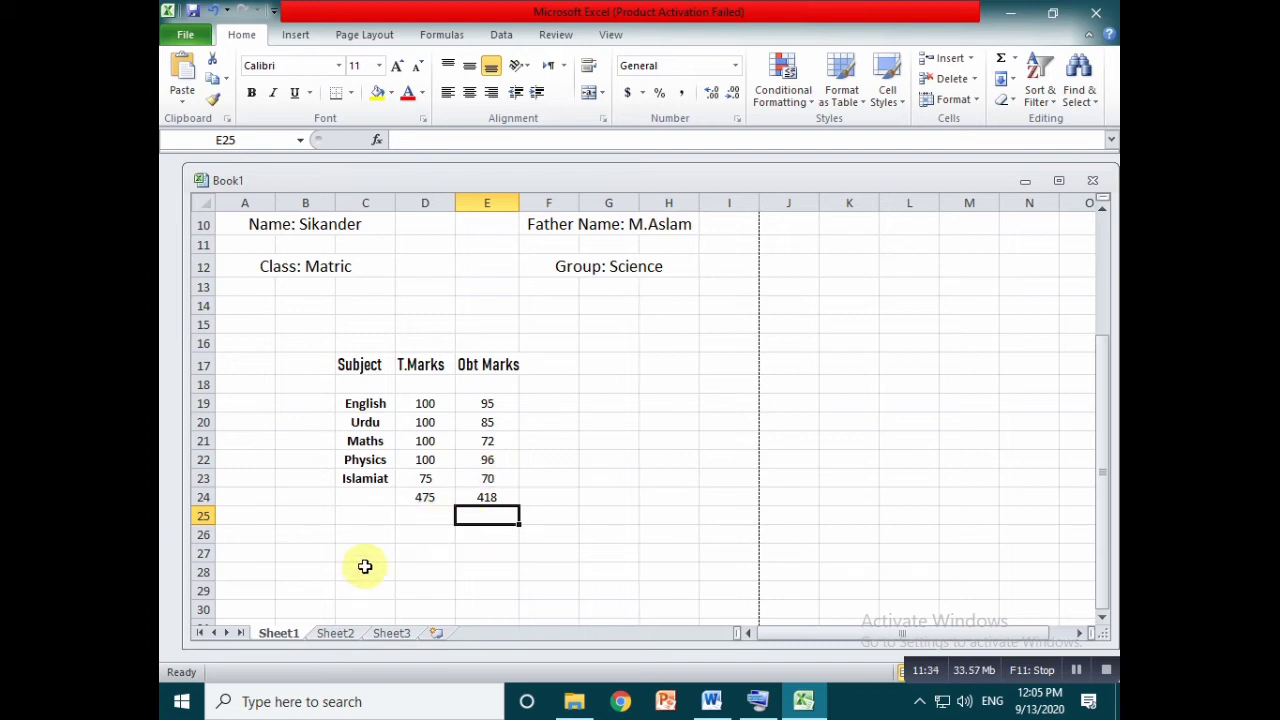
Enter the label Percent in cell C26 below the subject table.
left_click(364, 537)
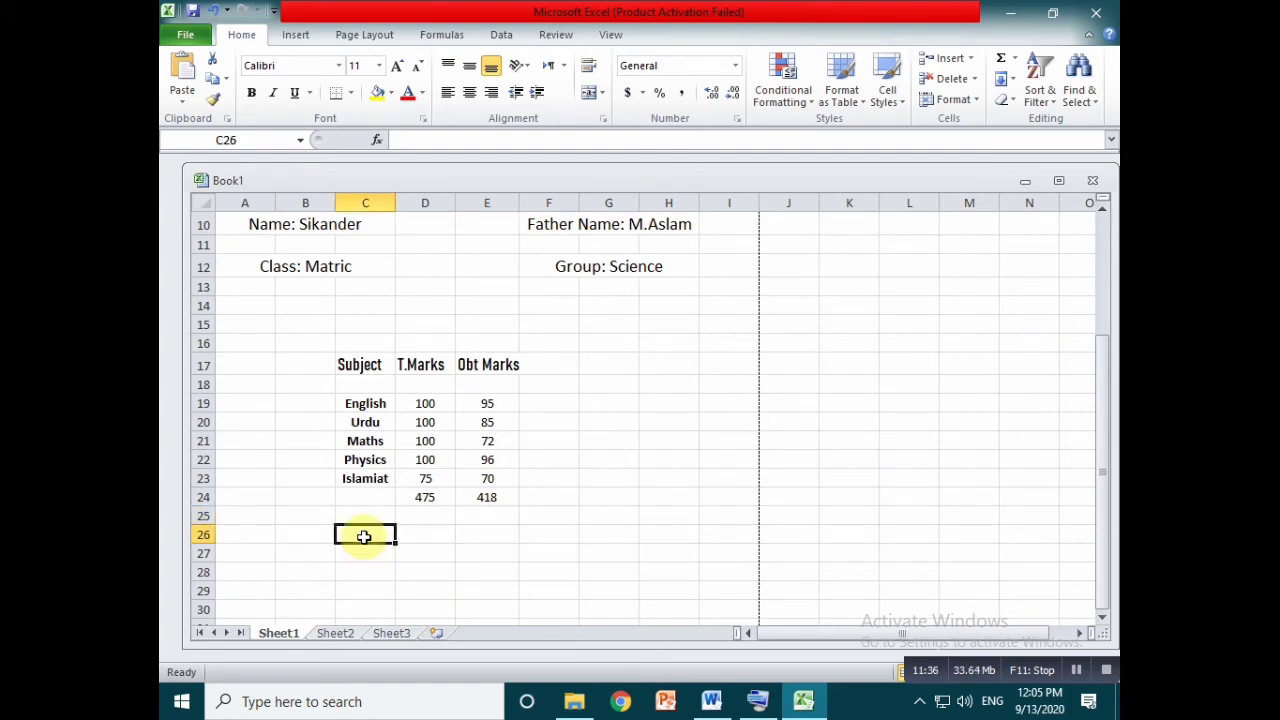
type("p")
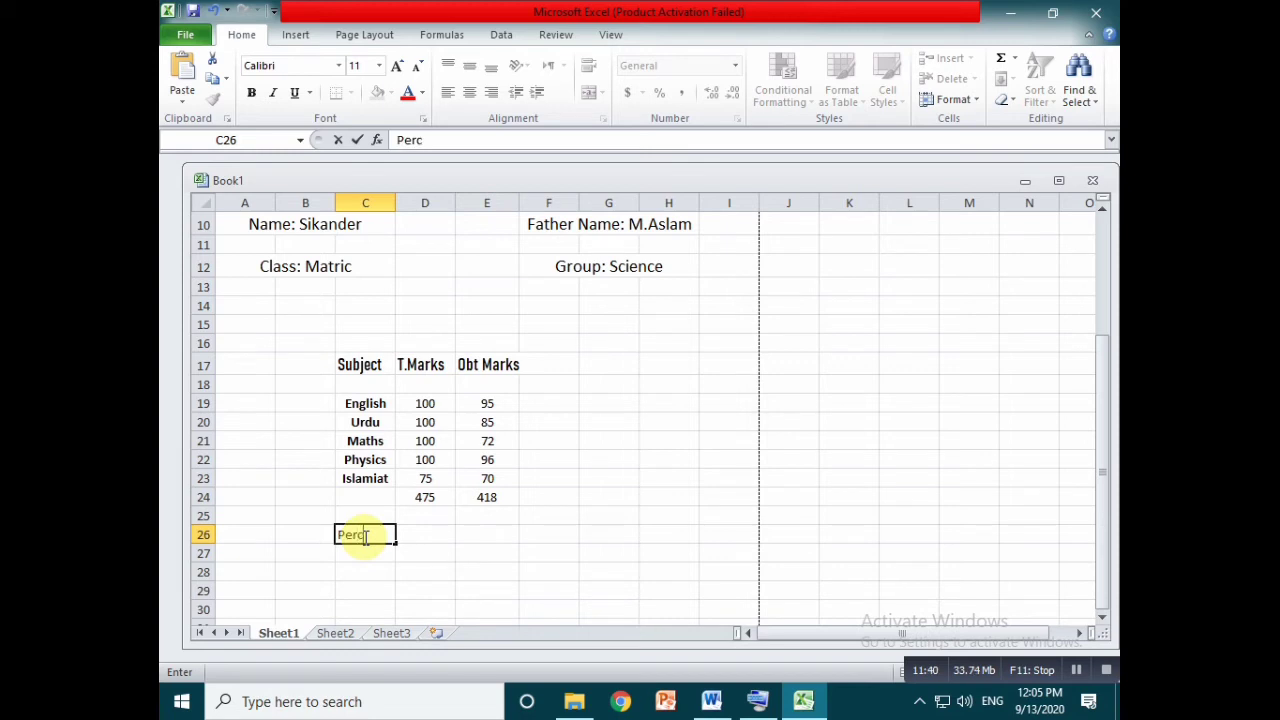
type("ercentag")
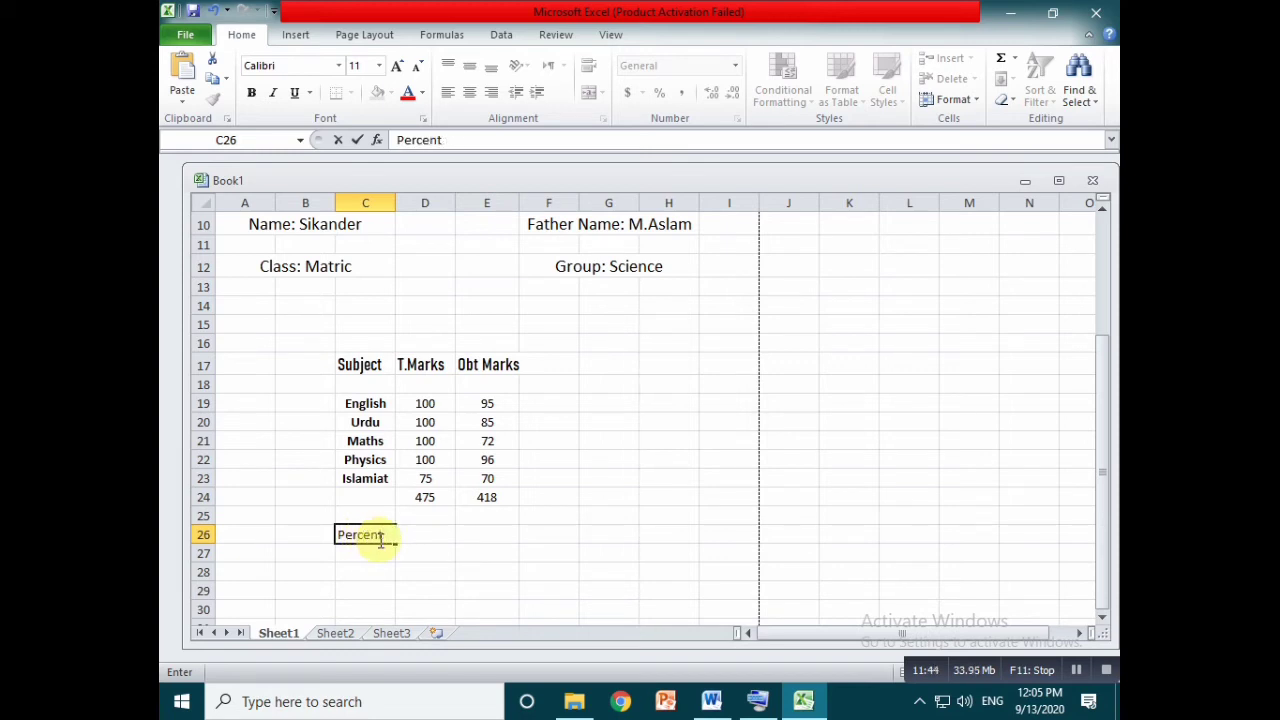
key("Return")
Merge and center cells D26 and E26 beside the Percent label.
left_click(420, 536)
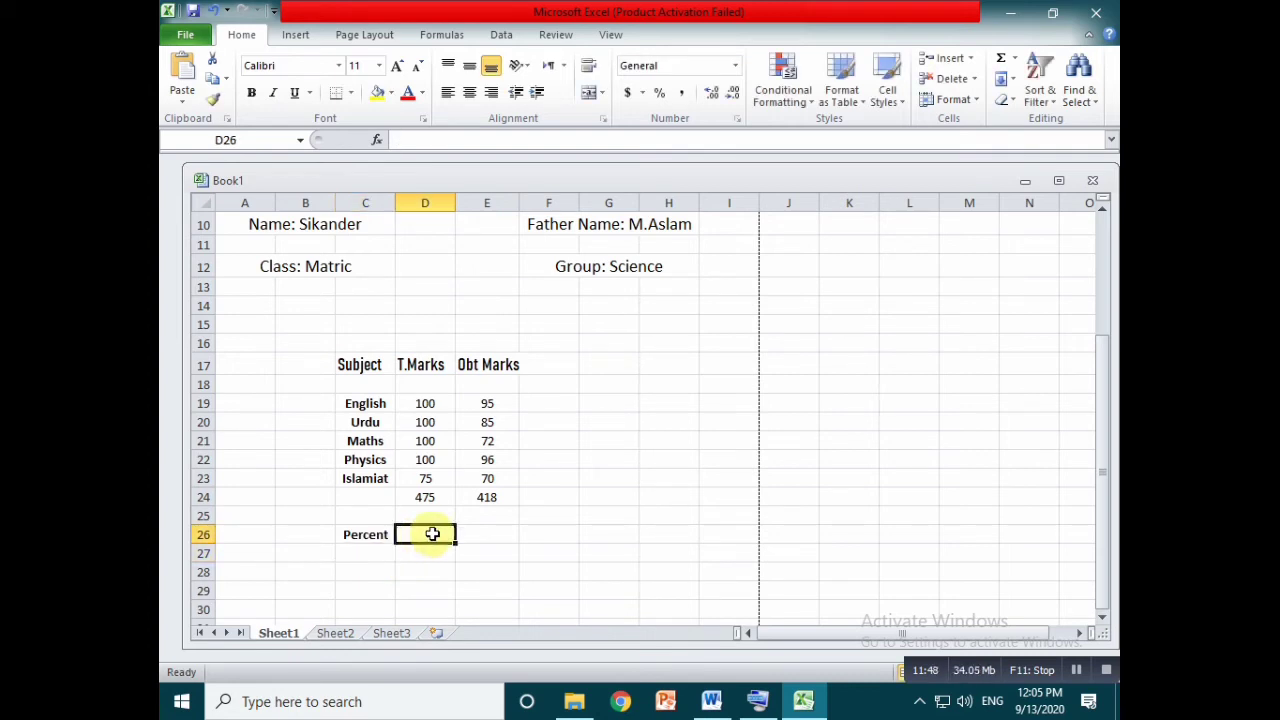
left_click_drag(435, 534, 474, 533)
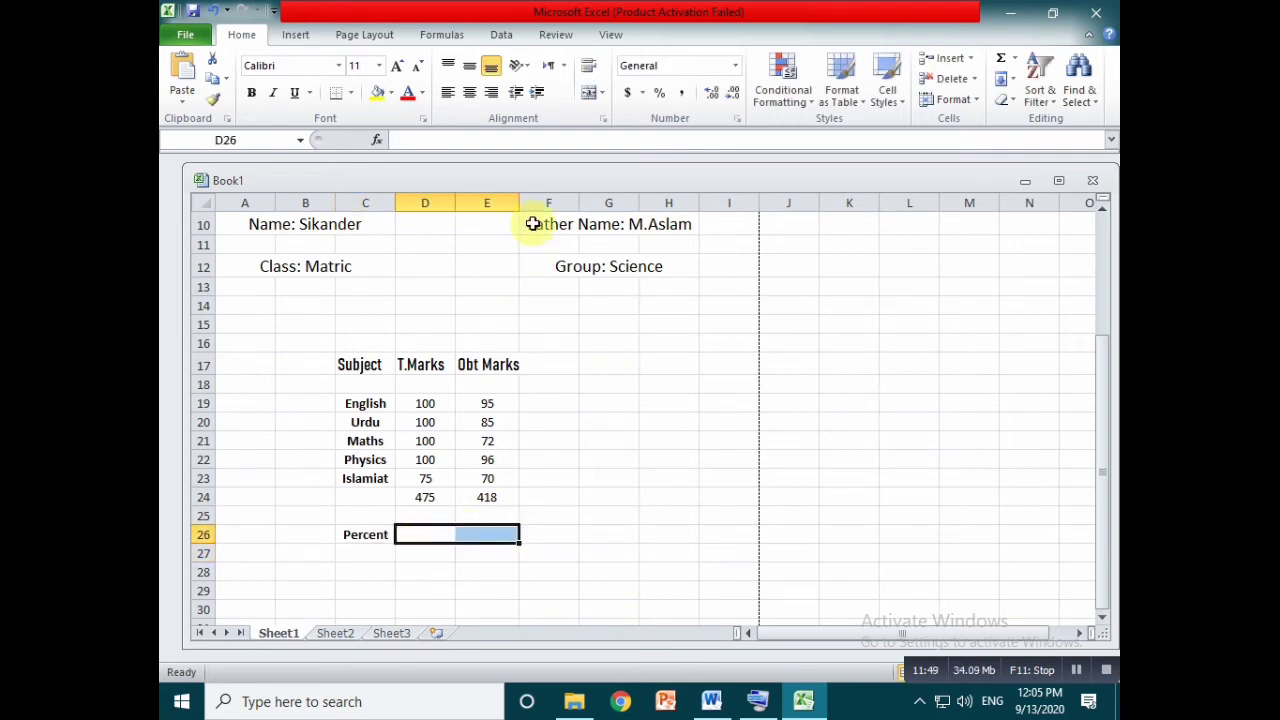
left_click(588, 92)
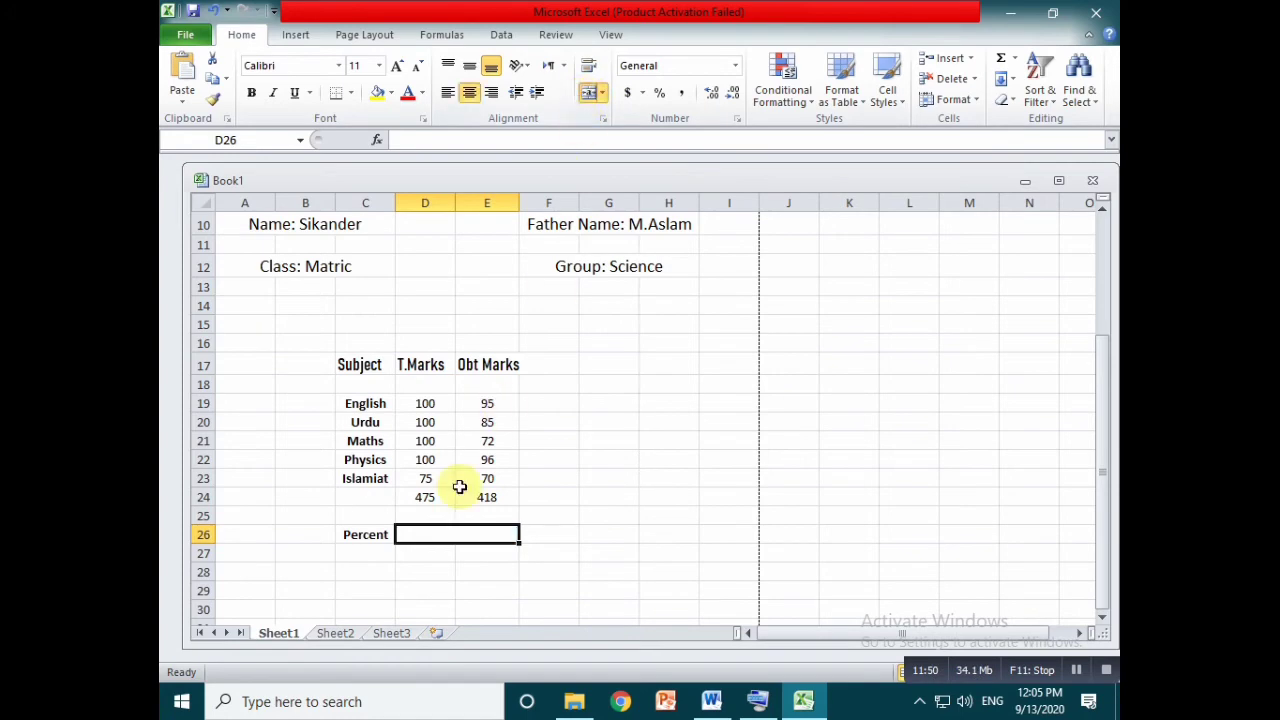
Open Formula.pdf from the pdf subfolder of the BCC Shortcut keys folder on drive D and look up its Percentage formula.
left_click(578, 704)
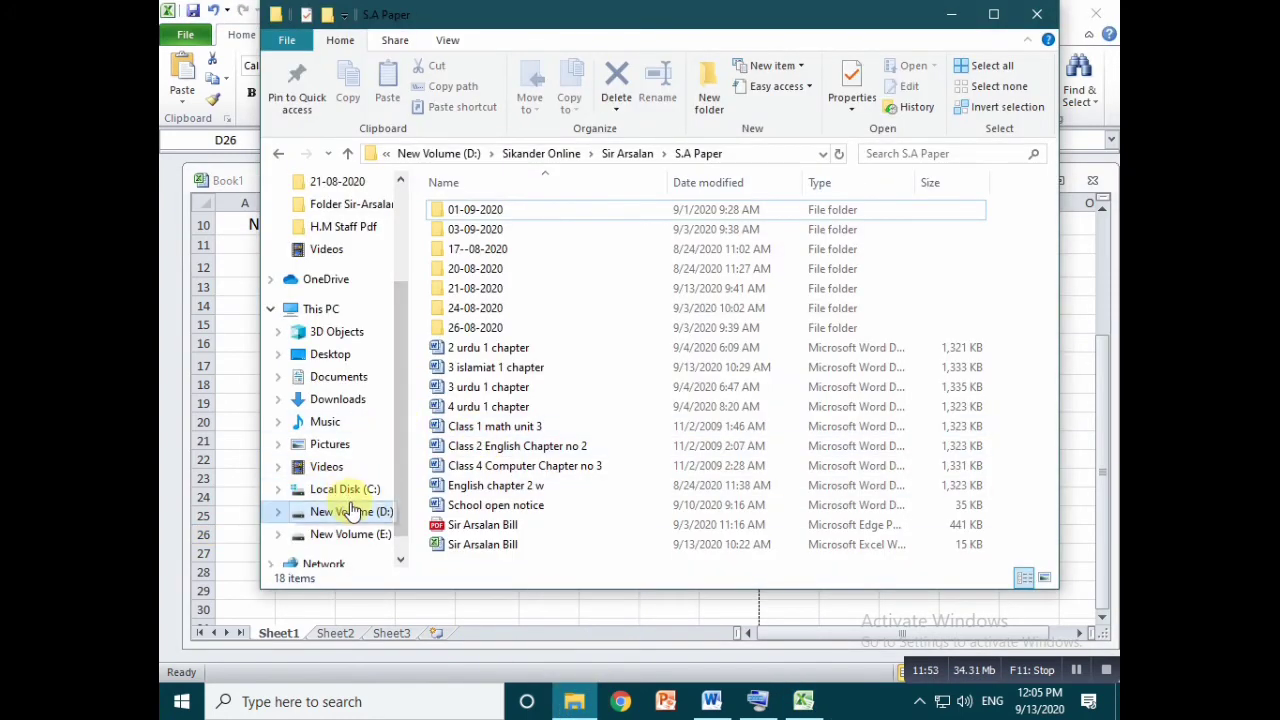
left_click(360, 513)
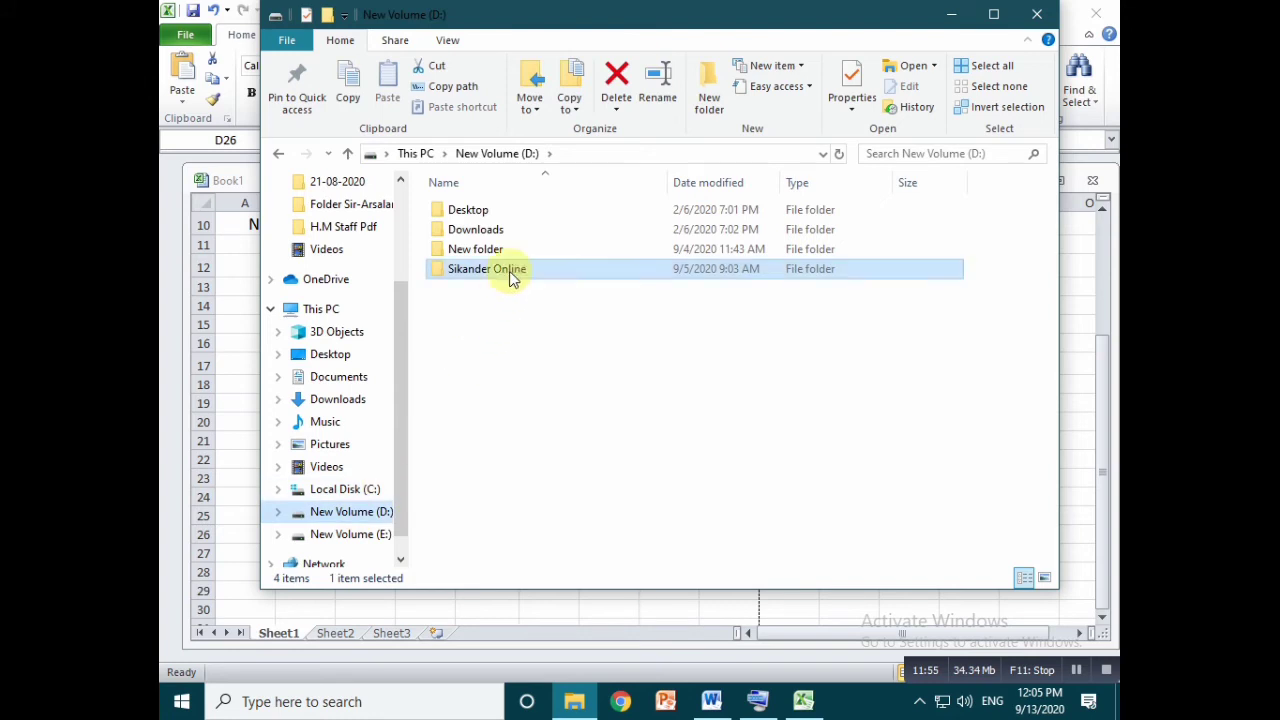
double_click(510, 270)
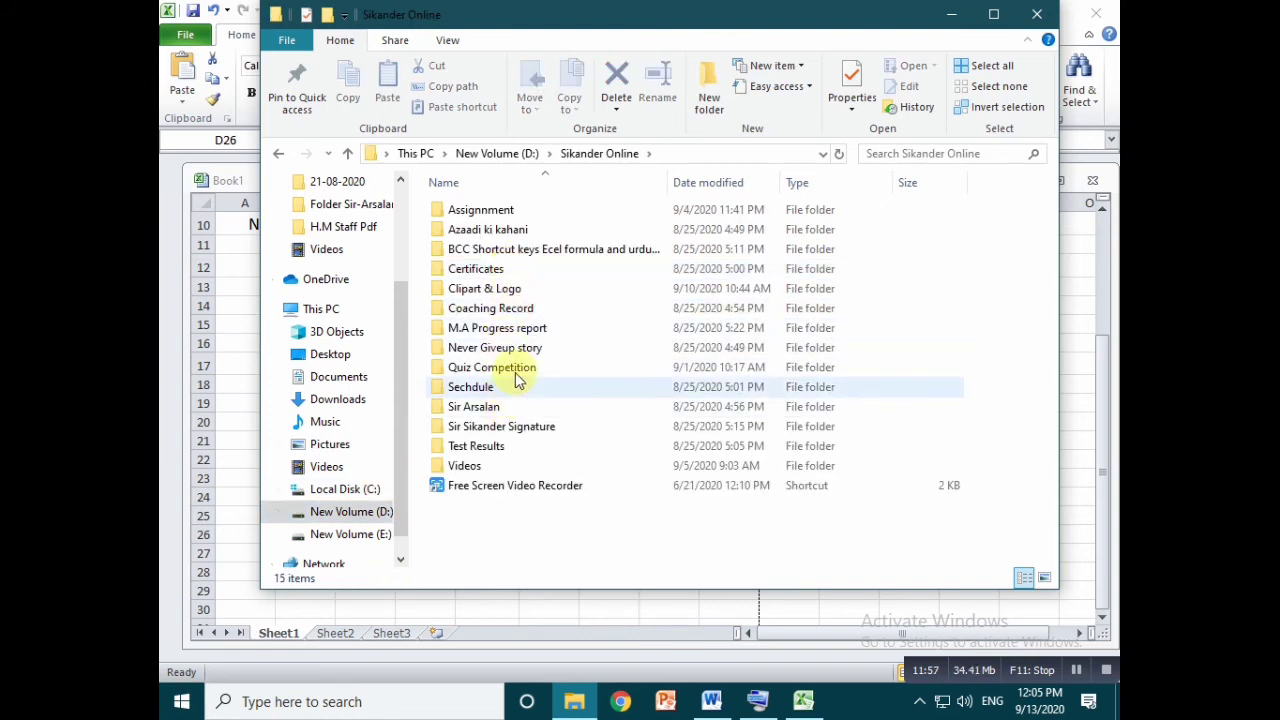
double_click(543, 250)
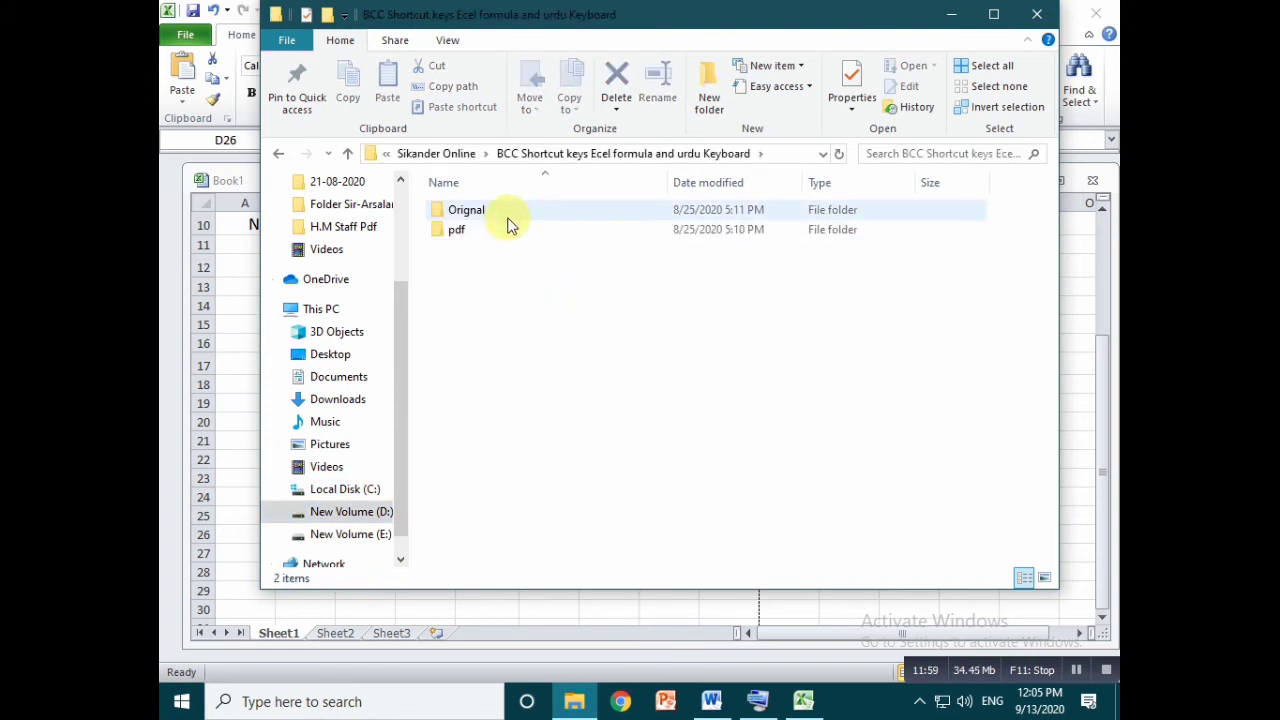
left_click(505, 236)
double_click(505, 236)
left_click(500, 211)
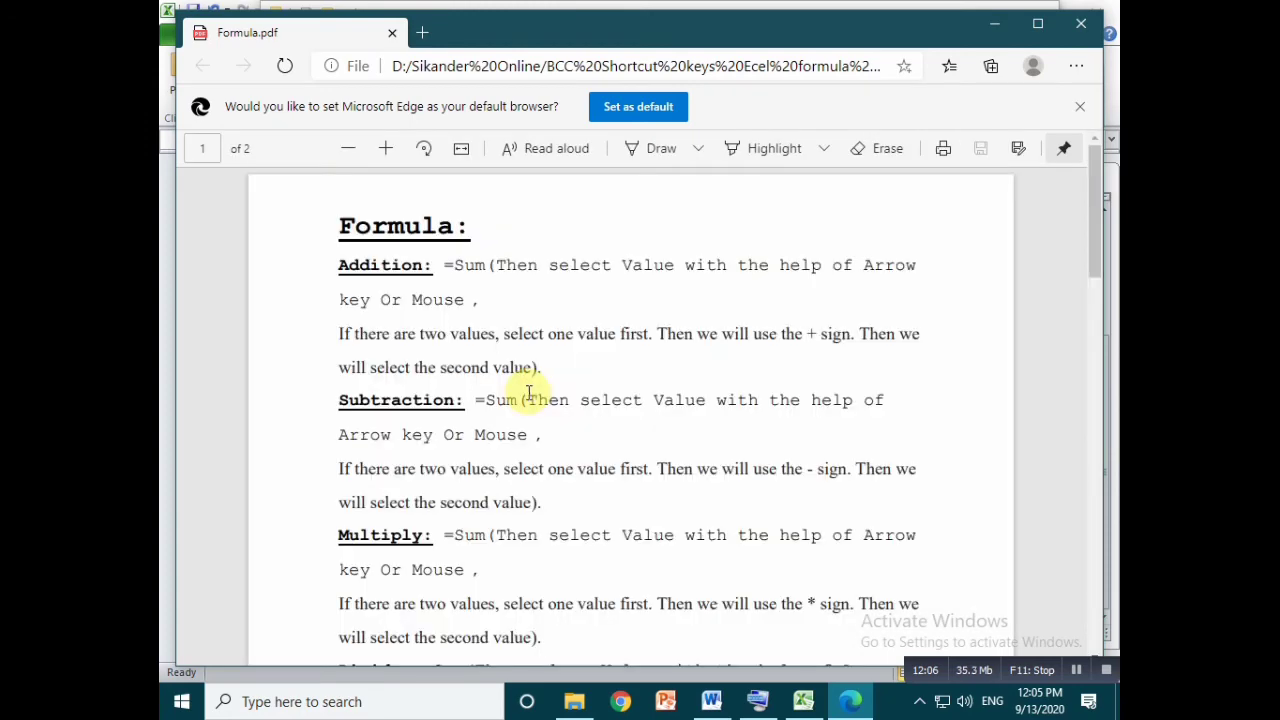
scroll(528, 390, "down", 3)
scroll(440, 360, "down", 4)
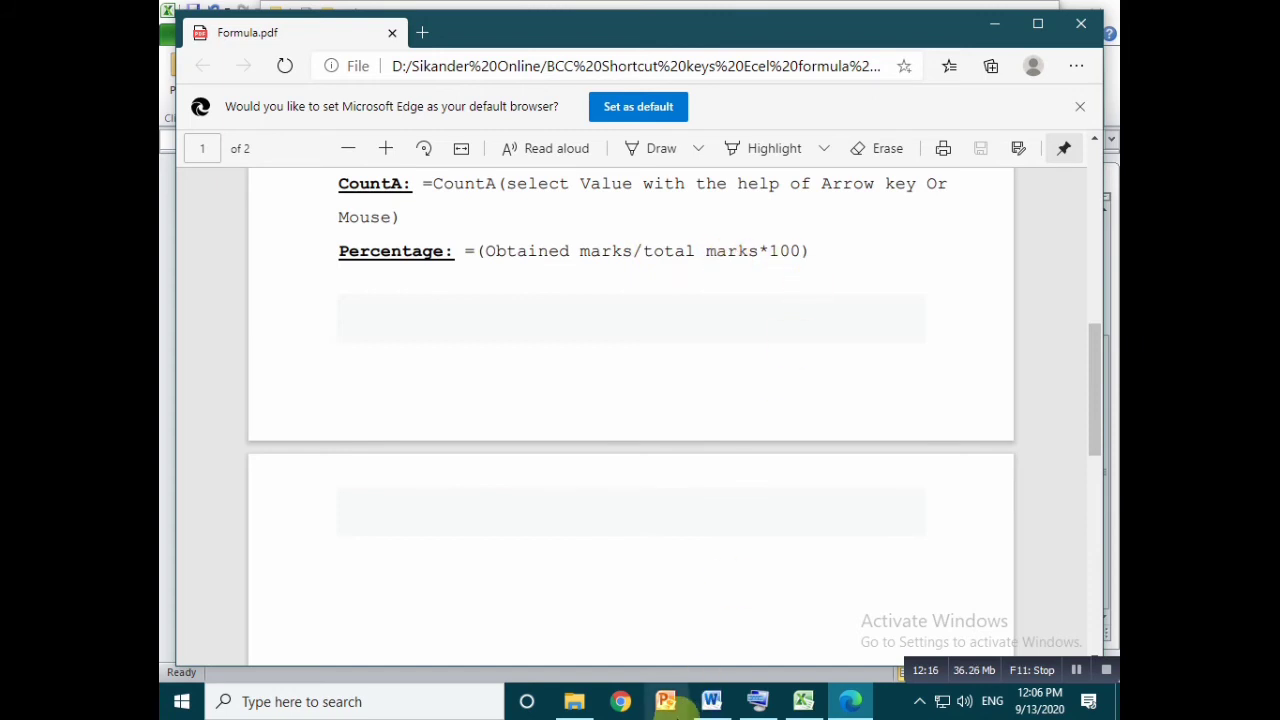
Return to Excel and calculate the percentage in merged cell D26 as obtained marks divided by total marks times 100.
left_click(803, 701)
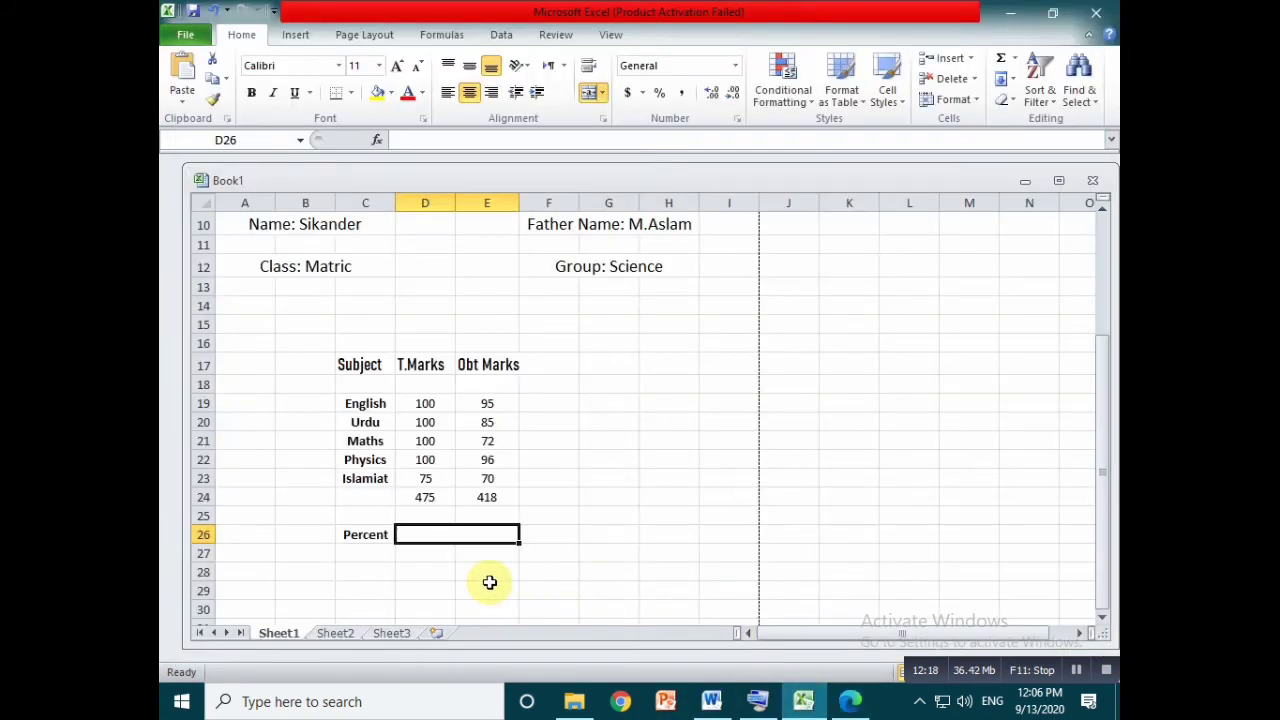
type("=")
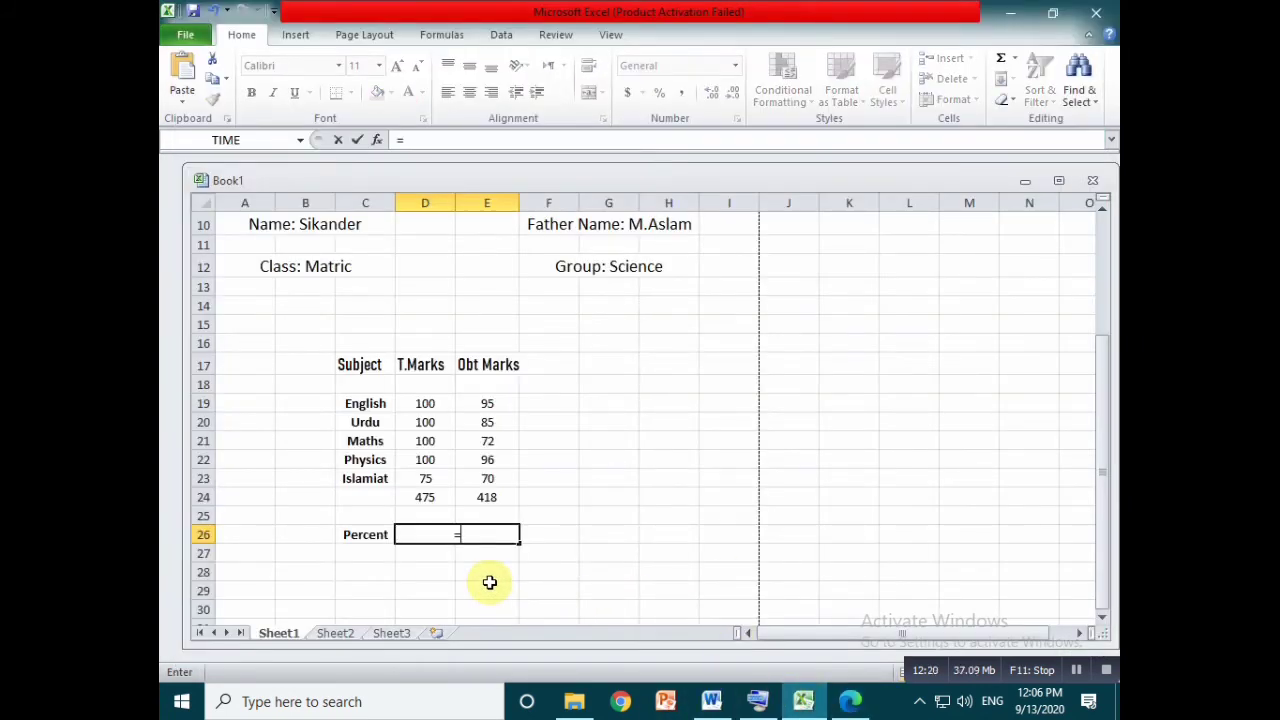
type("(")
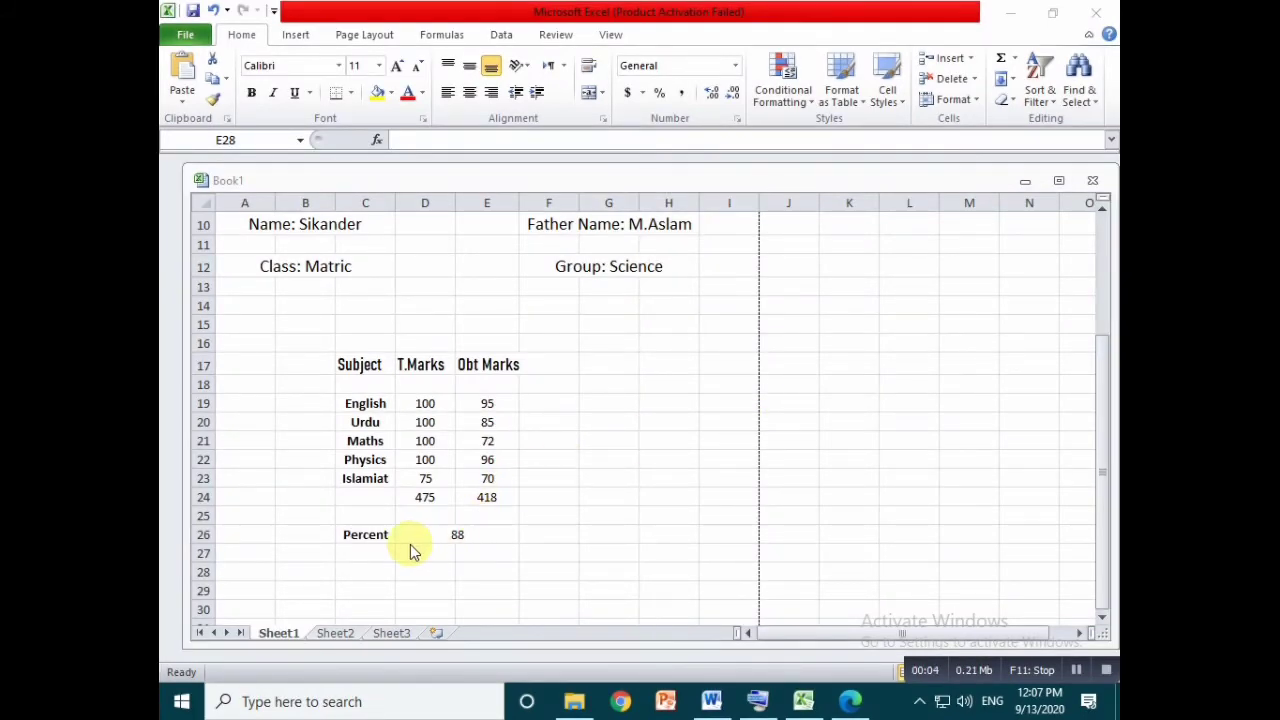
Enter the label grade: in cell C28 below the Percent label and make it bold.
left_click(508, 566)
scroll(508, 555, "down", 4)
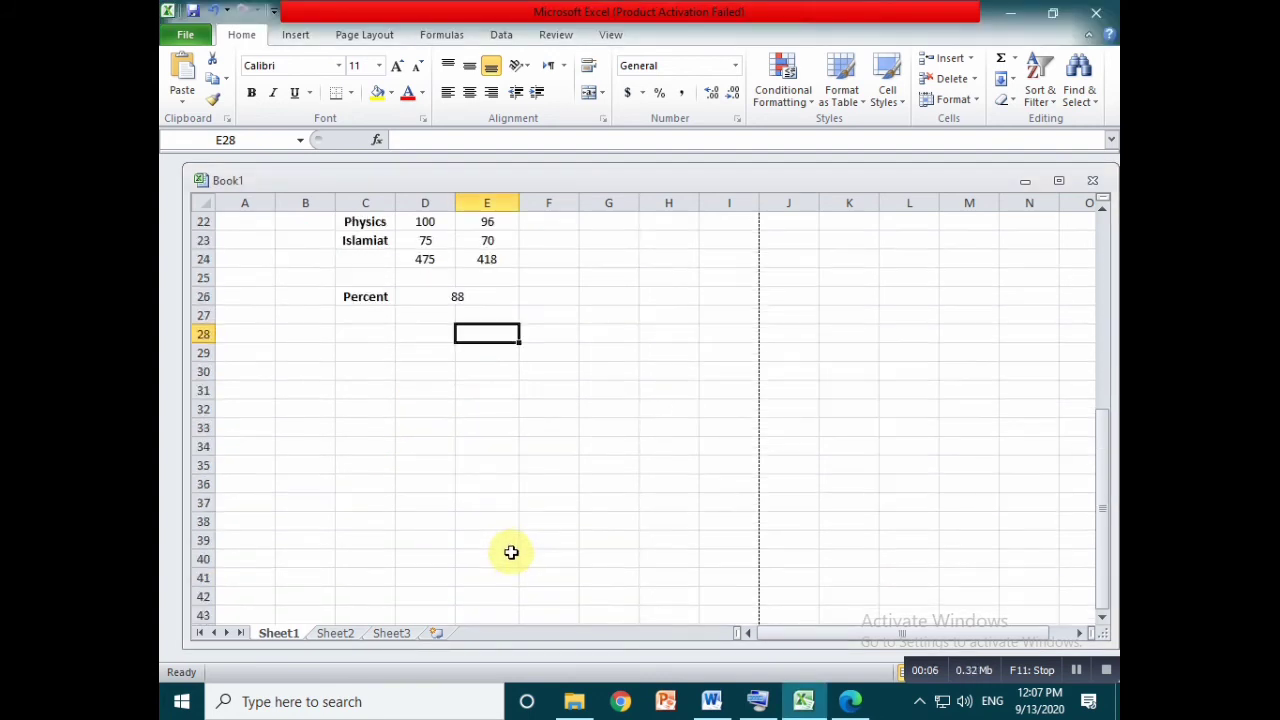
left_click(379, 335)
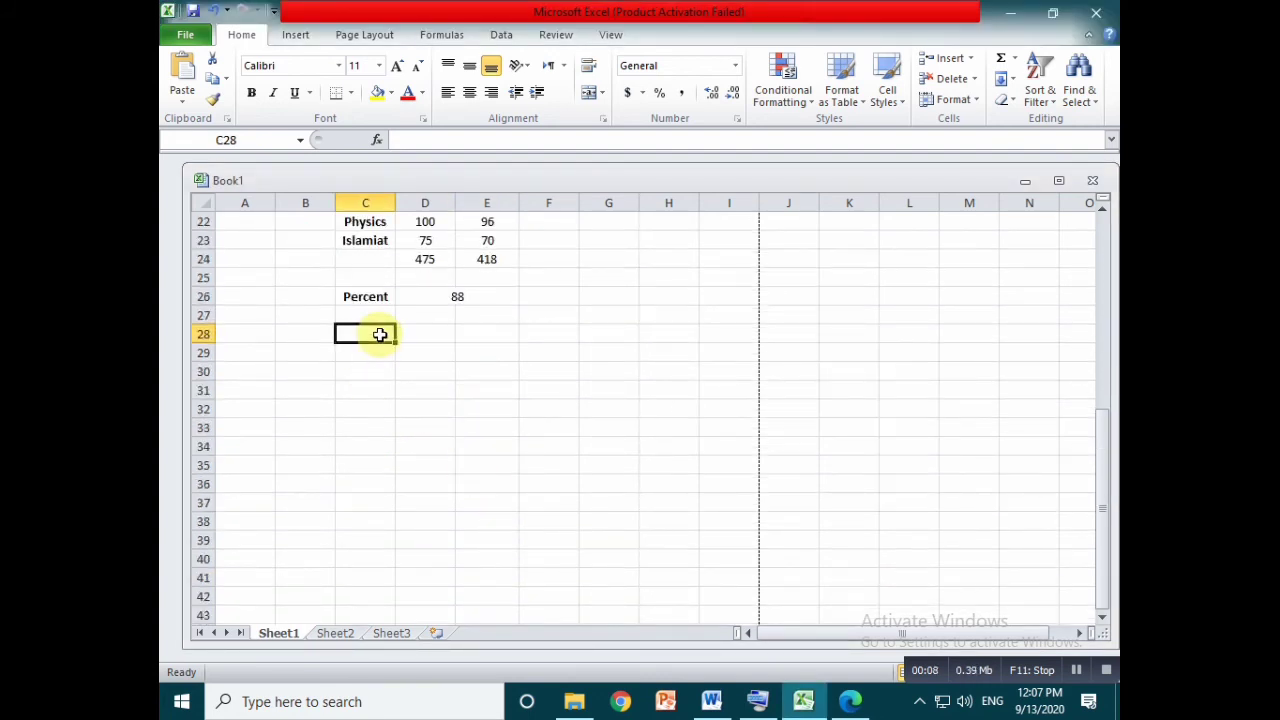
type("grade:")
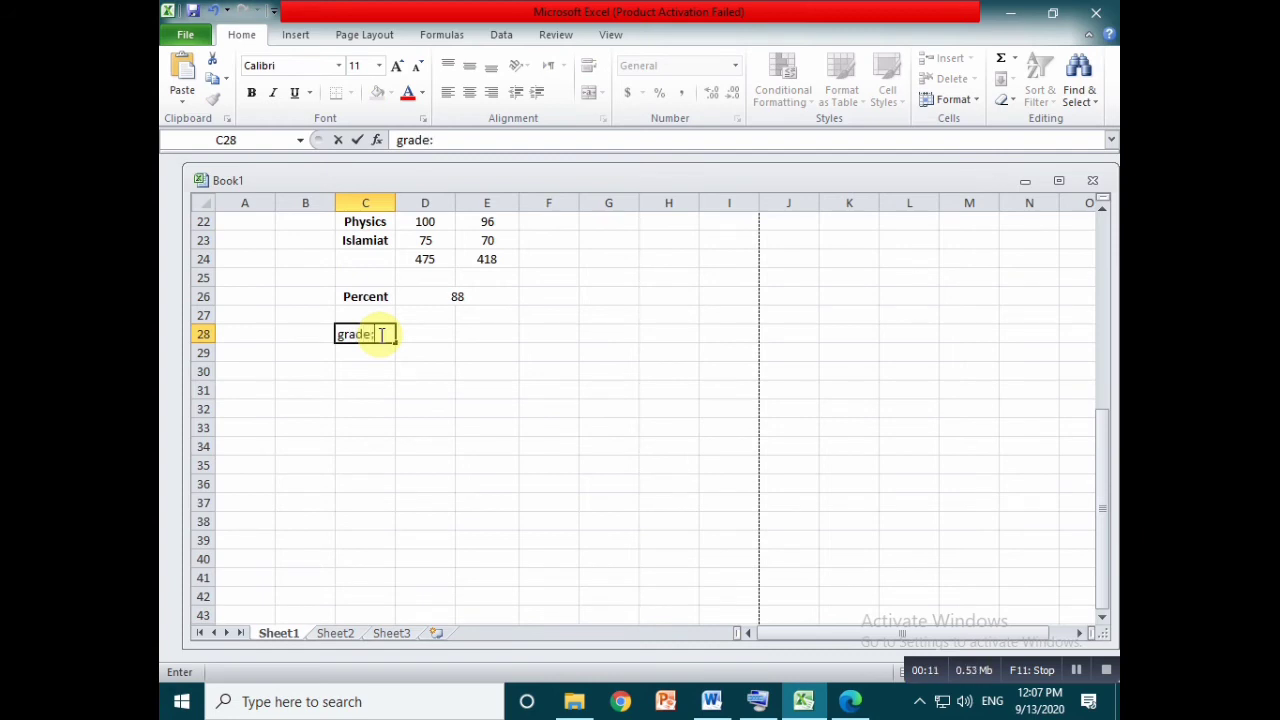
left_click(389, 404)
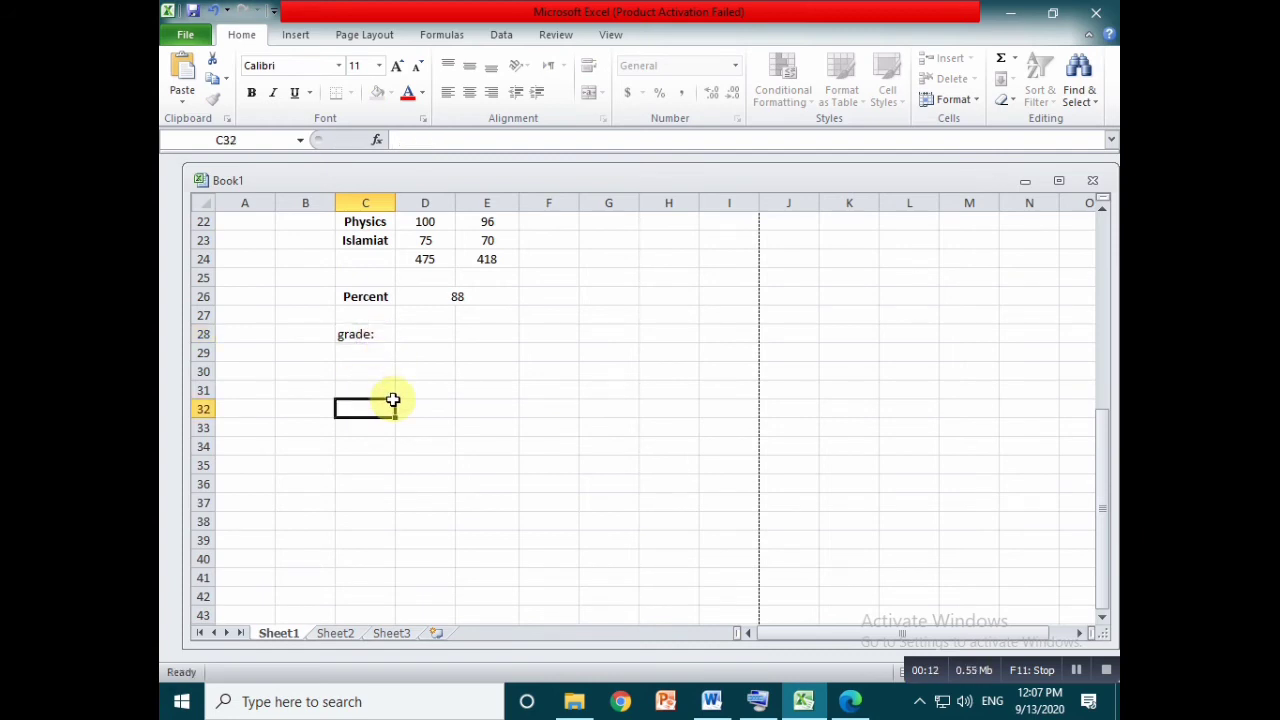
left_click(375, 336)
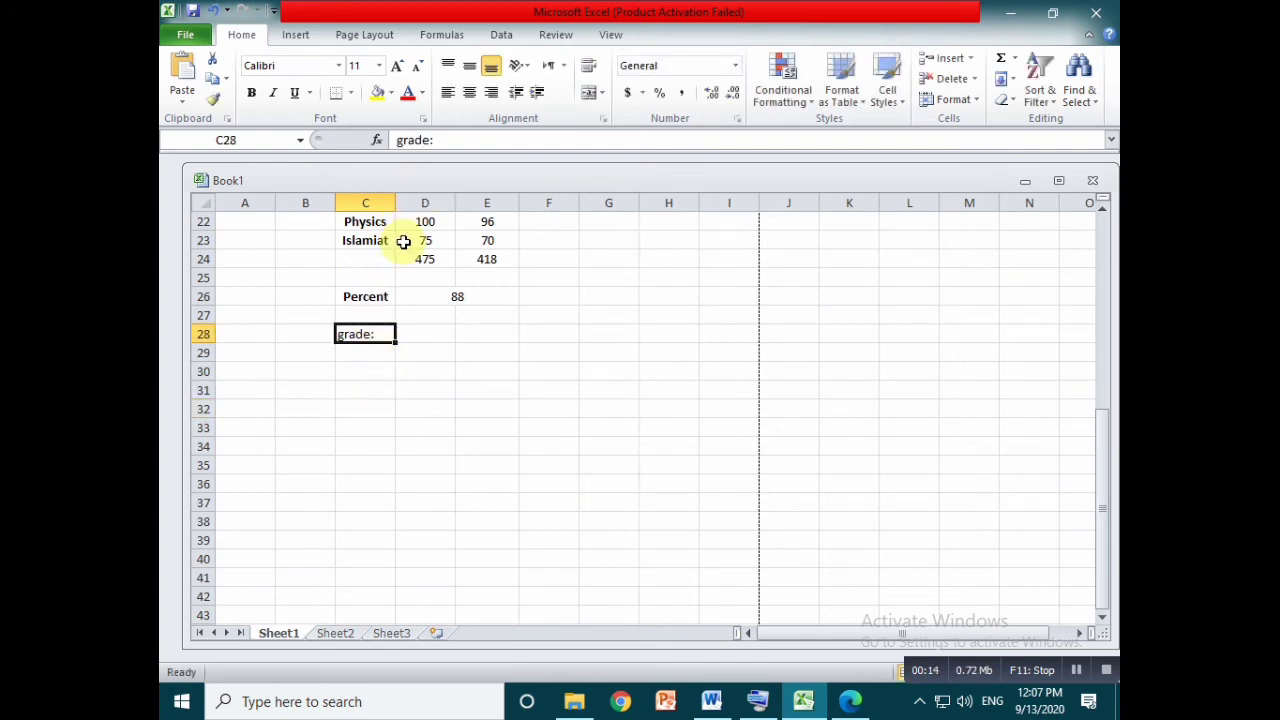
left_click(250, 95)
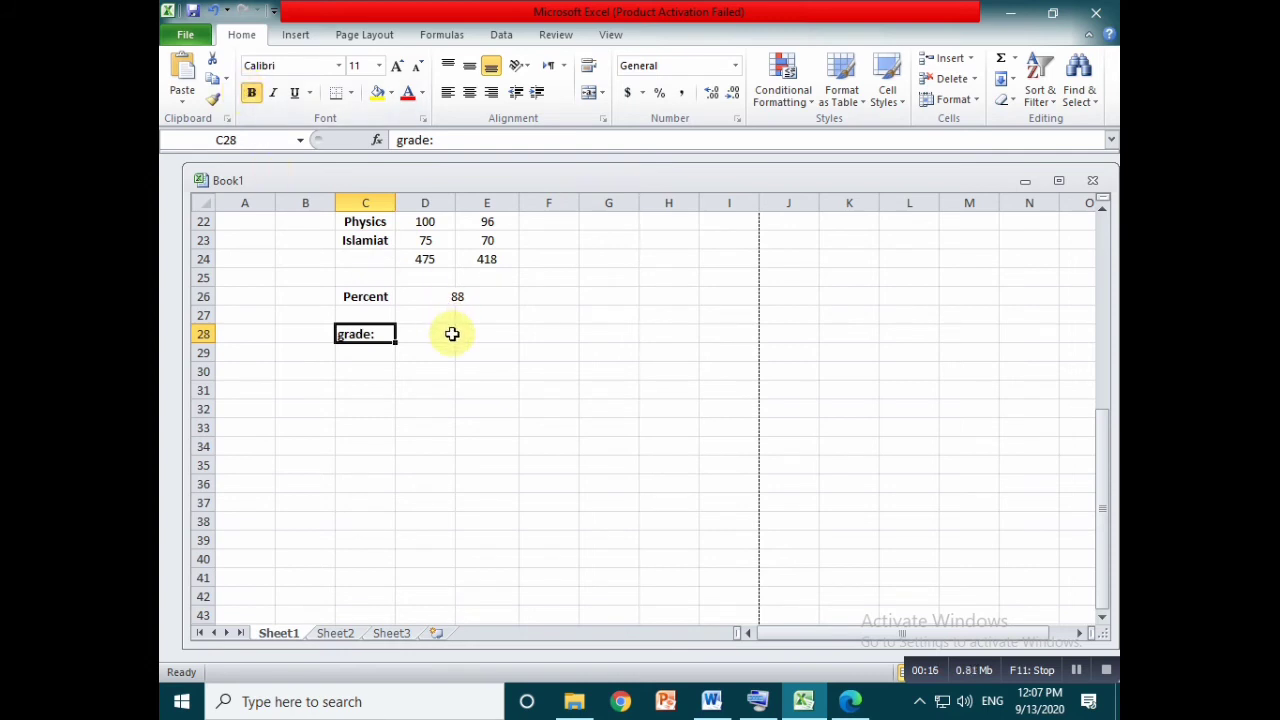
Merge and center cells D28 and E28 beside the grade label and start a formula in the merged cell.
left_click_drag(429, 334, 479, 334)
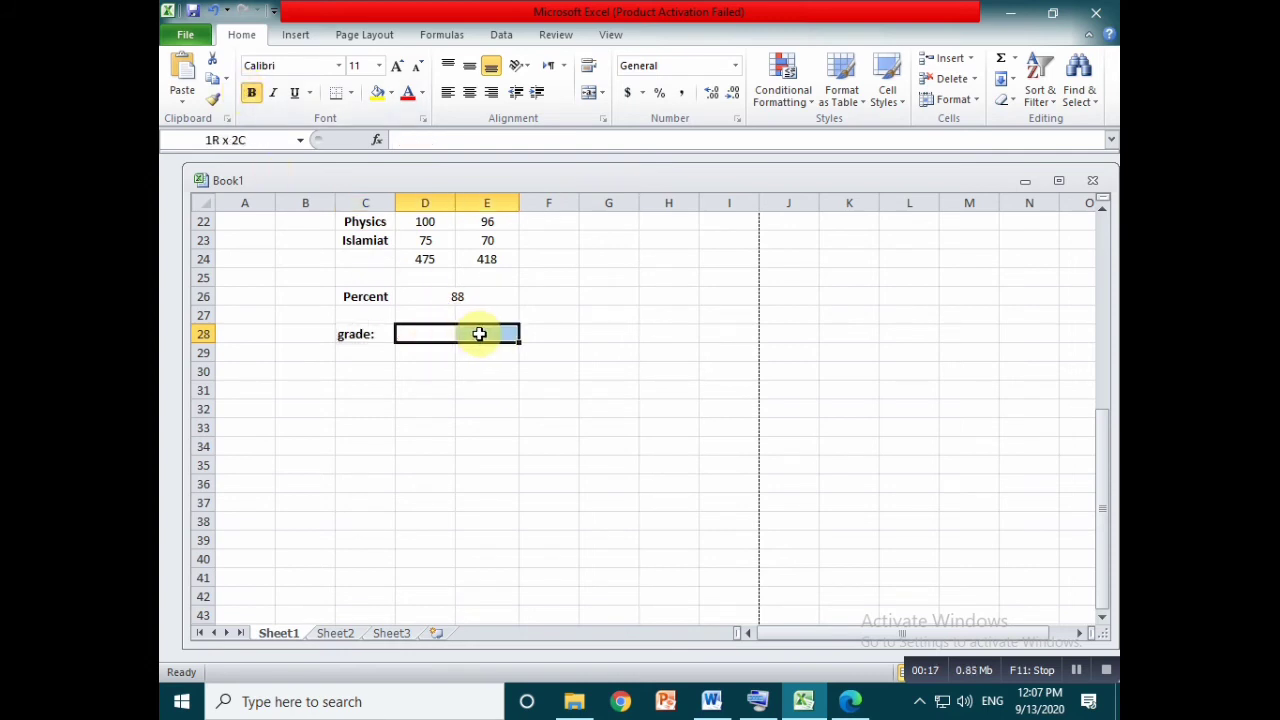
left_click(588, 92)
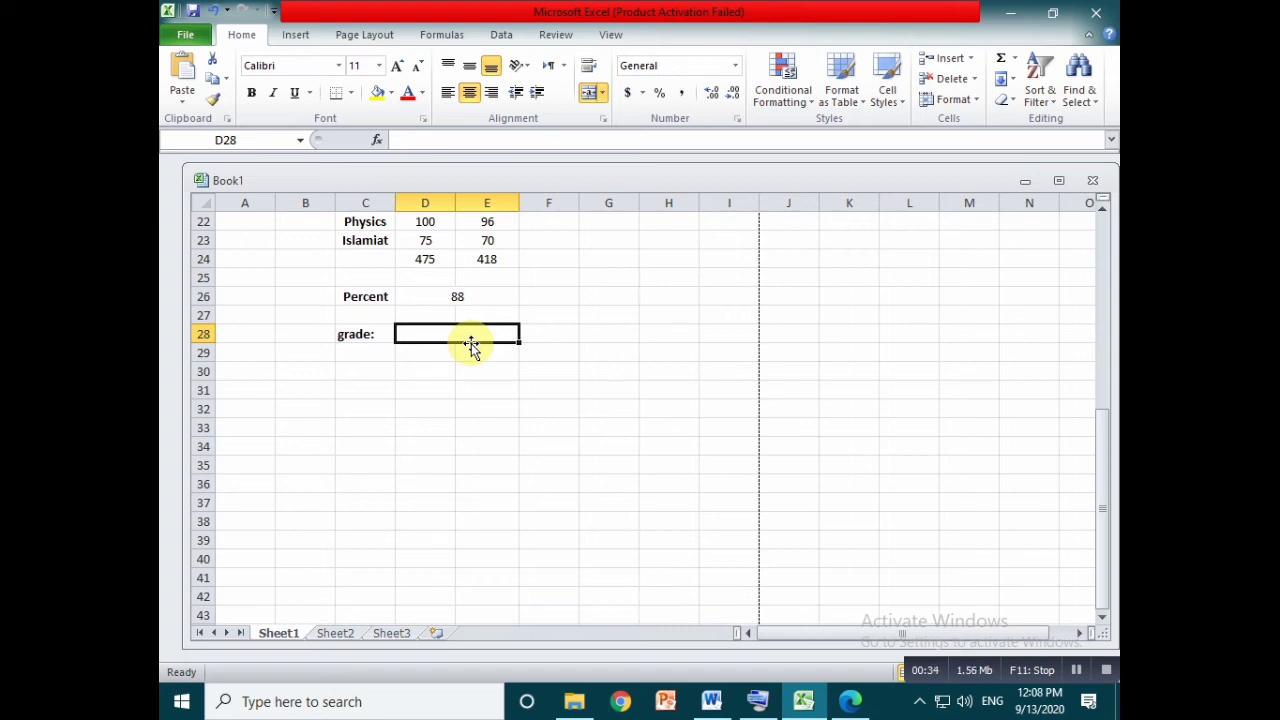
type("=")
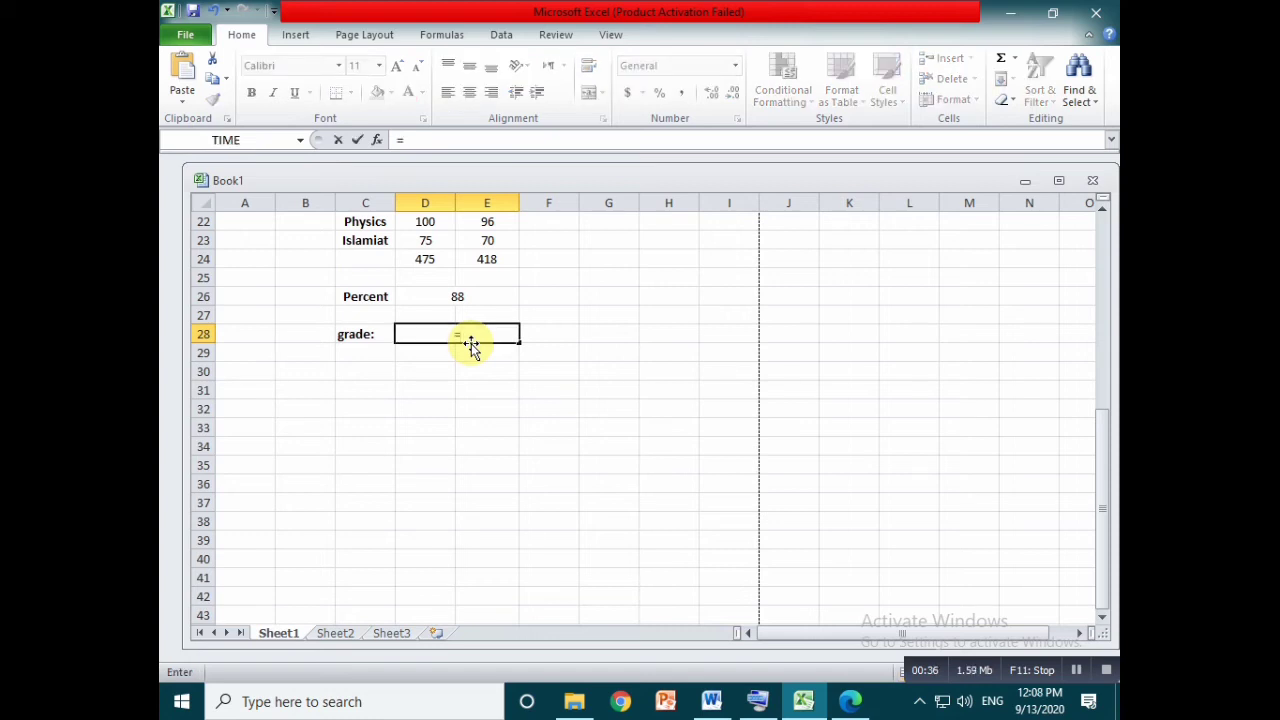
Switch to Formula.pdf in Edge and review its formula list from Addition through Percentage.
scroll(471, 400, "down", 1)
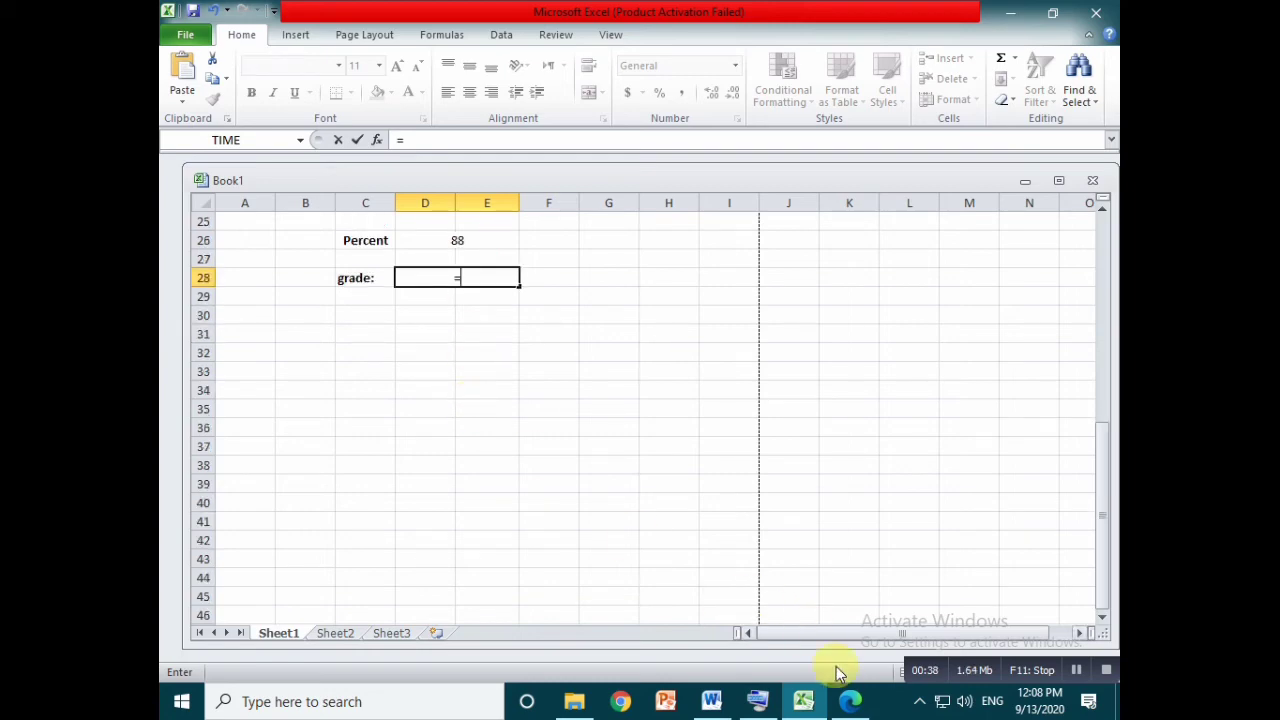
left_click(850, 701)
scroll(530, 333, "up", 10)
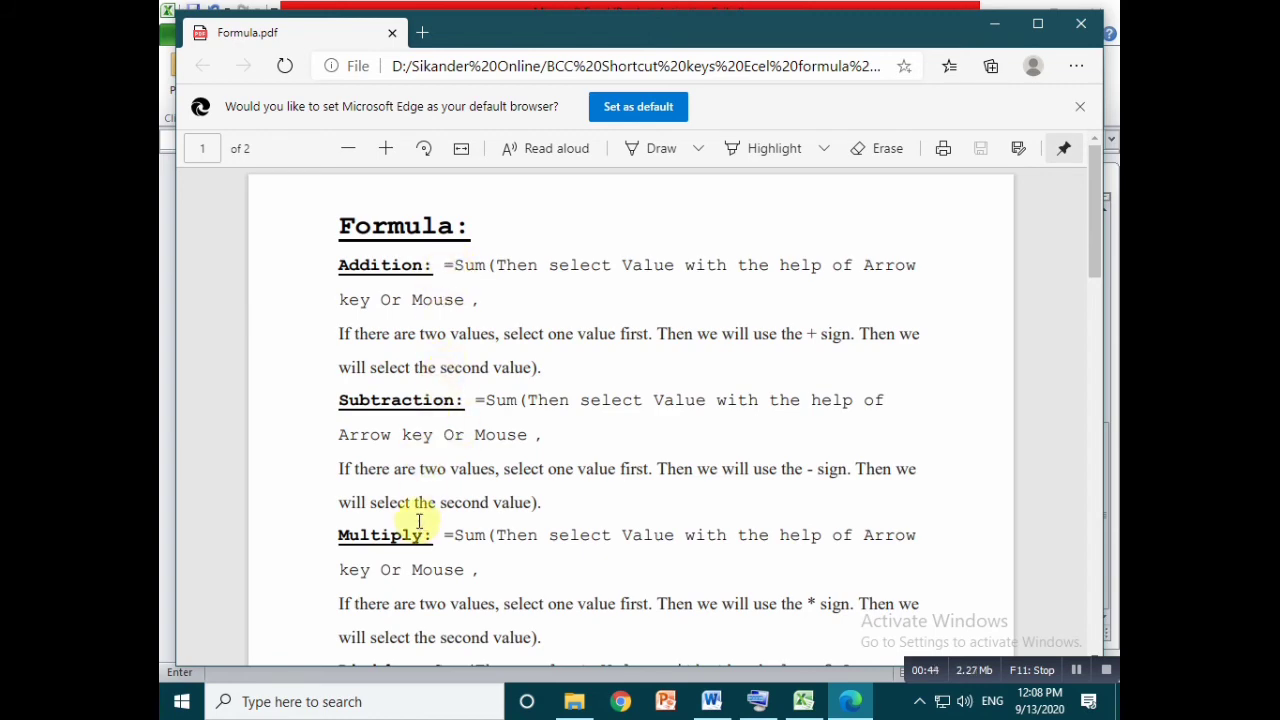
scroll(423, 523, "down", 3)
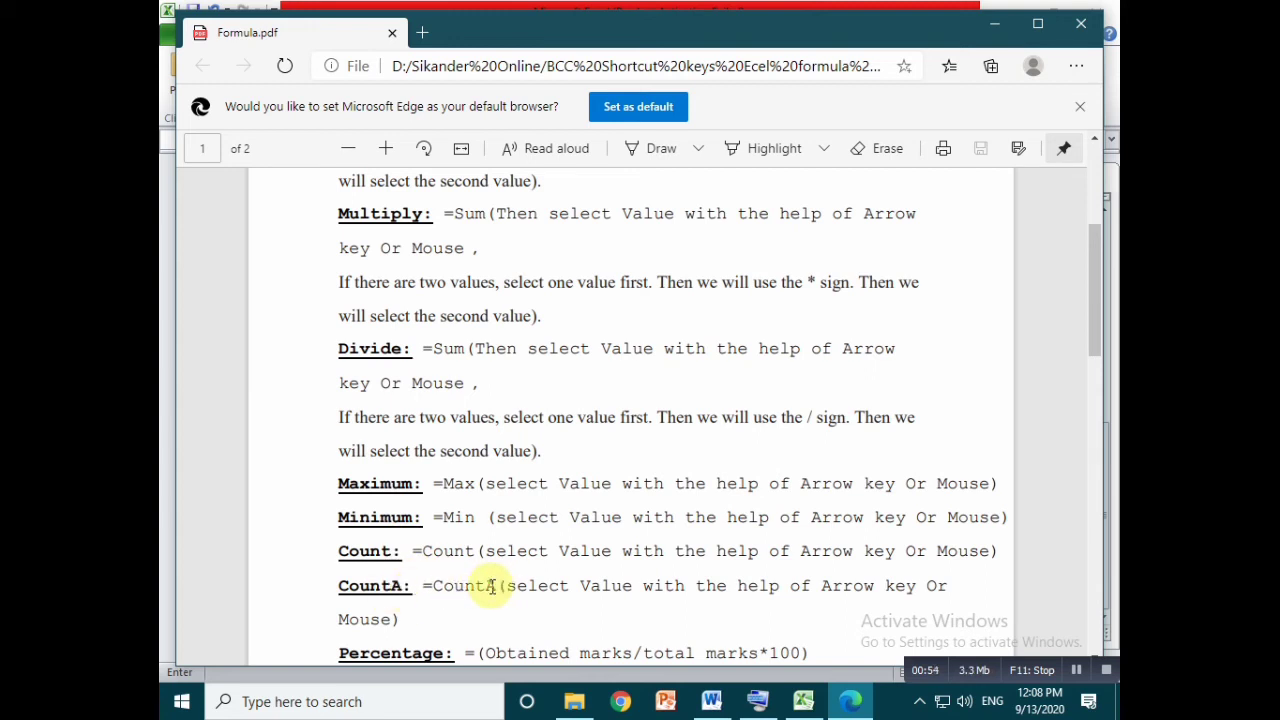
scroll(490, 590, "down", 3)
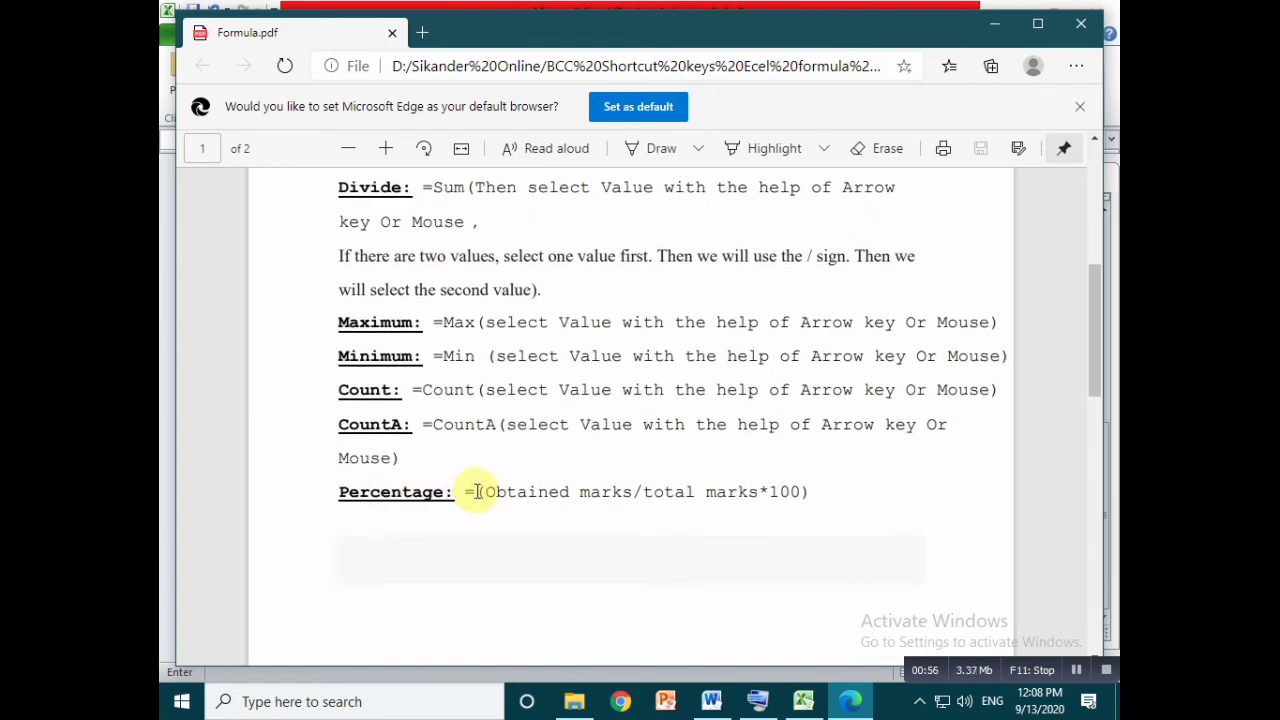
Return to Excel and begin an IF function in the grade formula with the condition D26>=80.
left_click(803, 692)
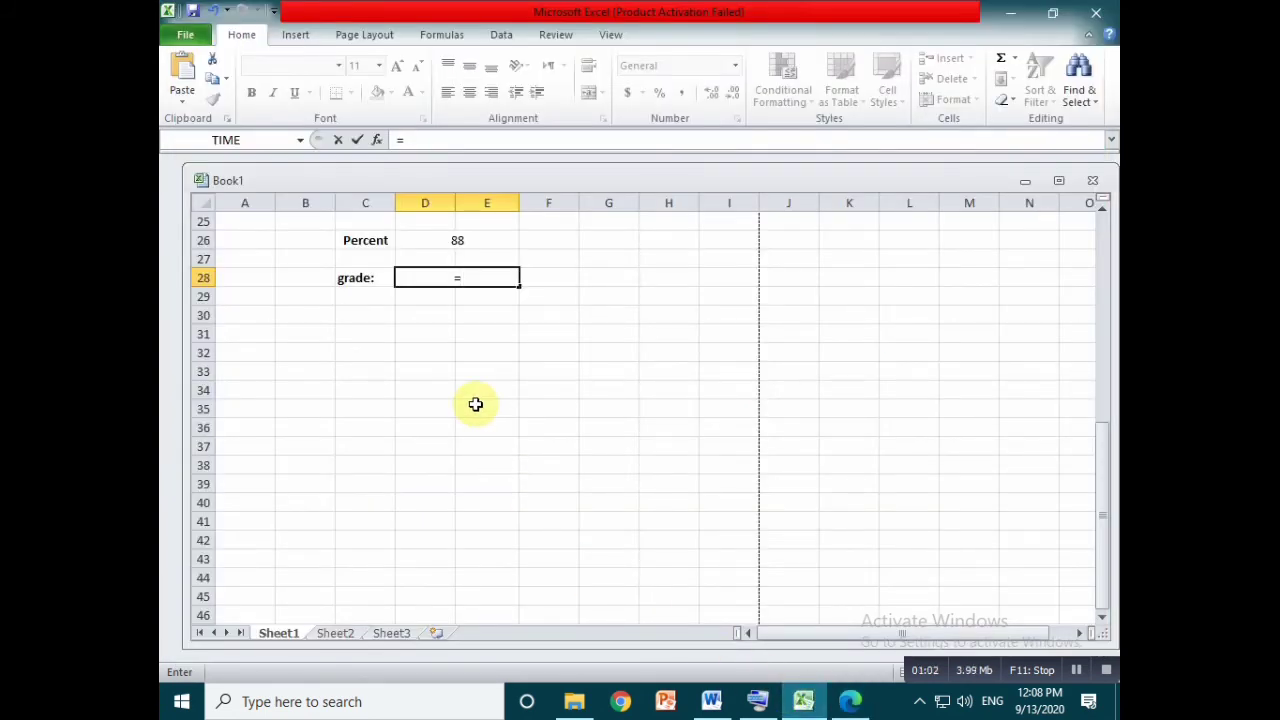
type("if")
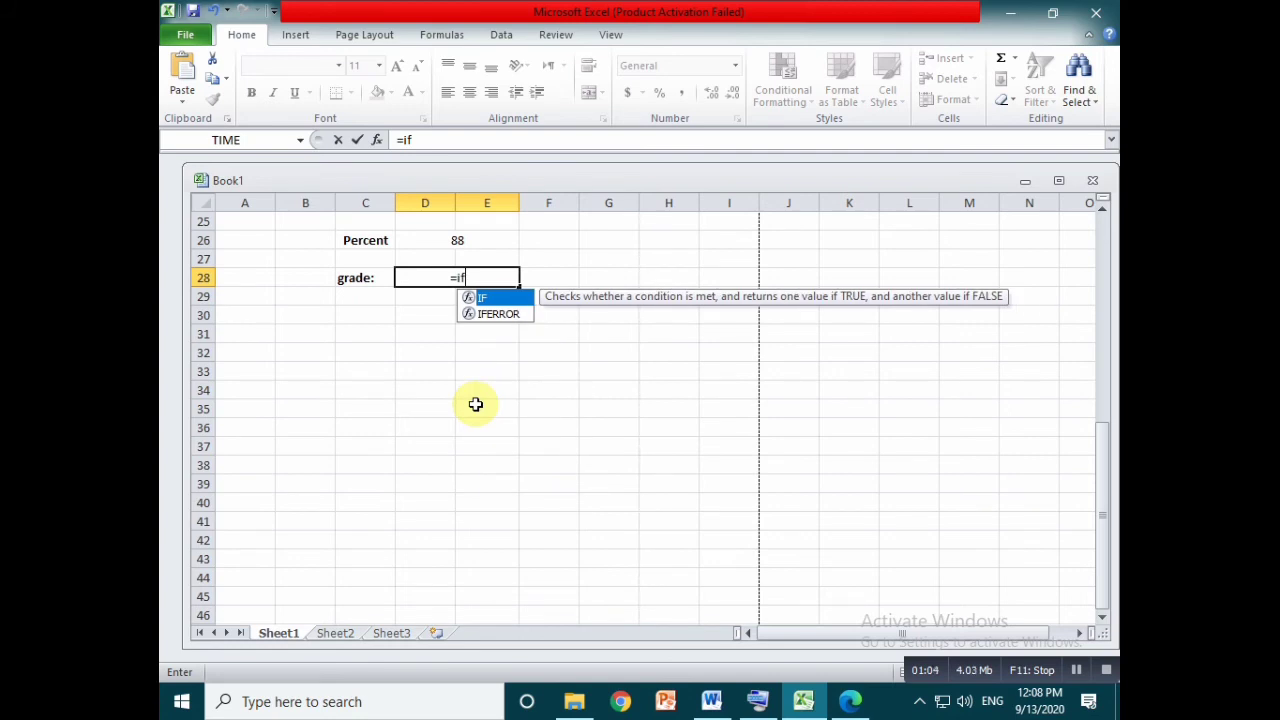
type("(")
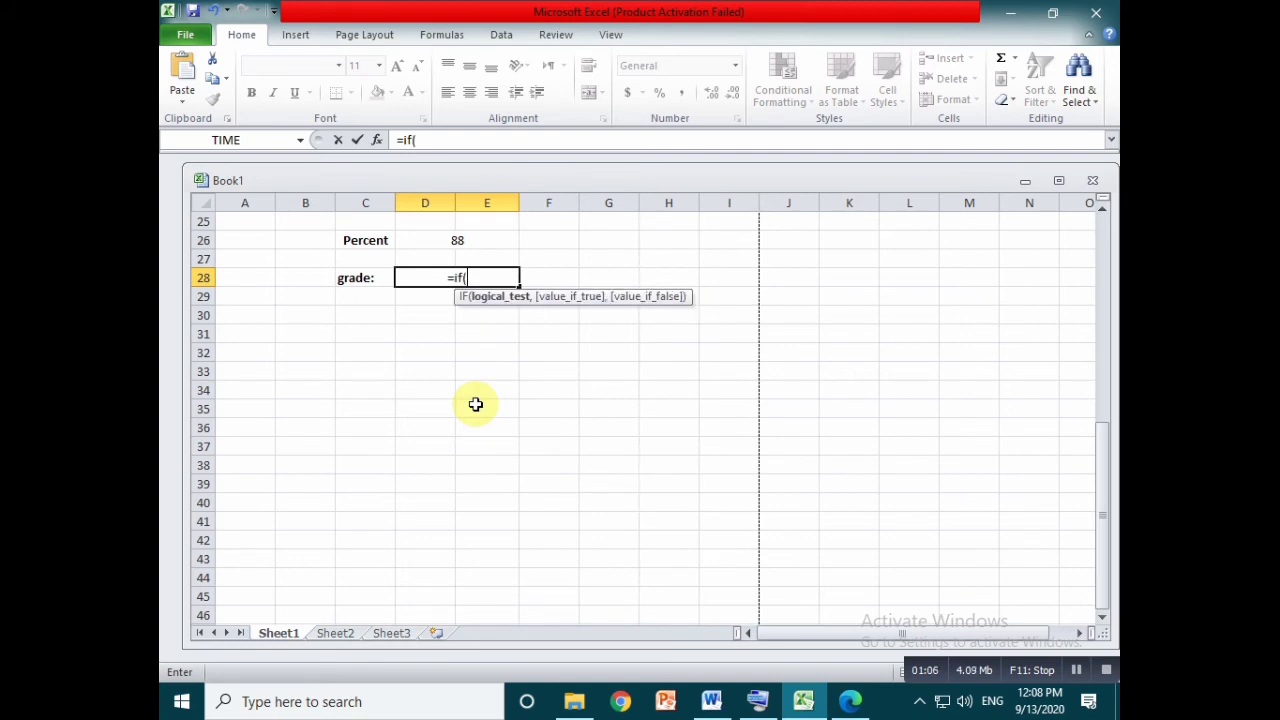
scroll(475, 404, "up", 1)
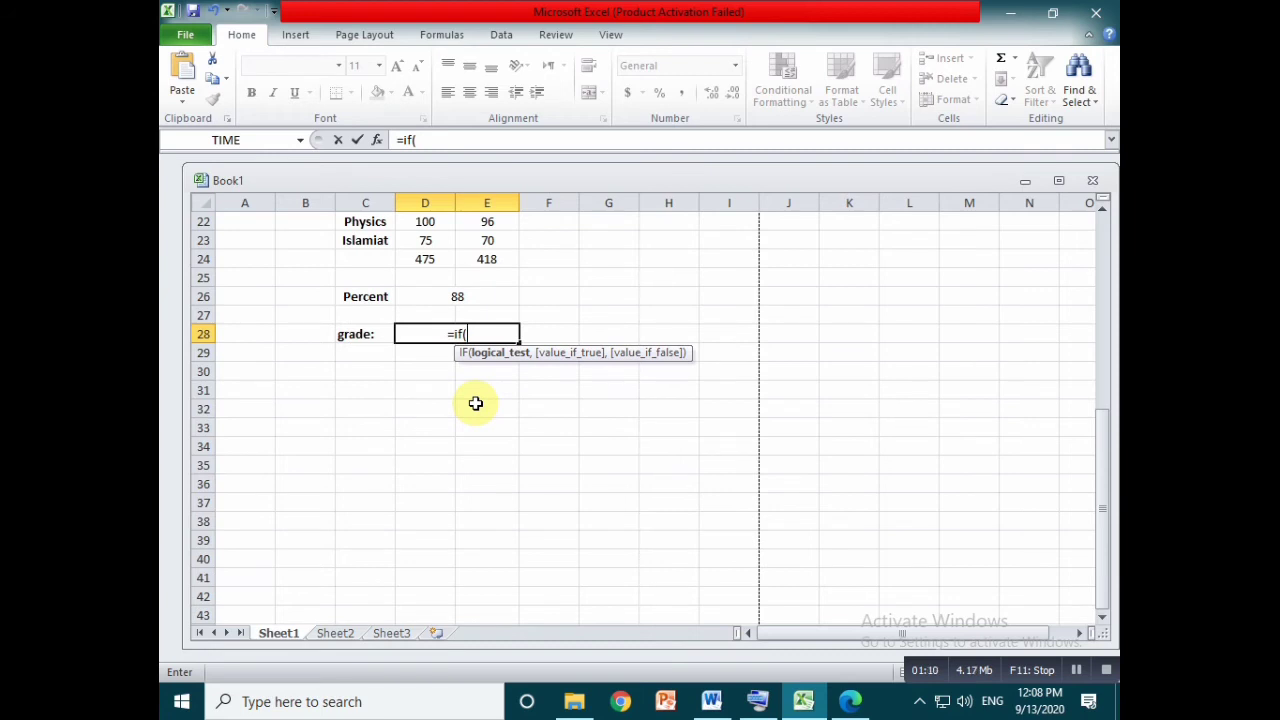
left_click(460, 299)
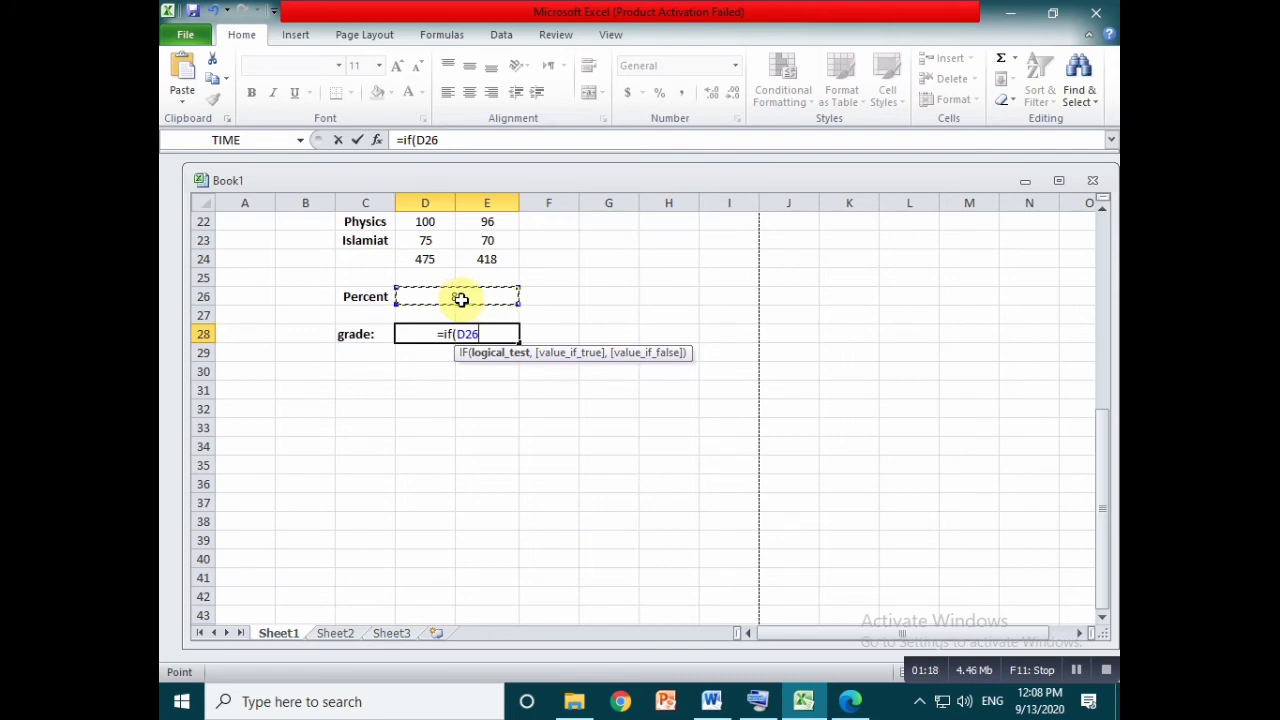
type(">")
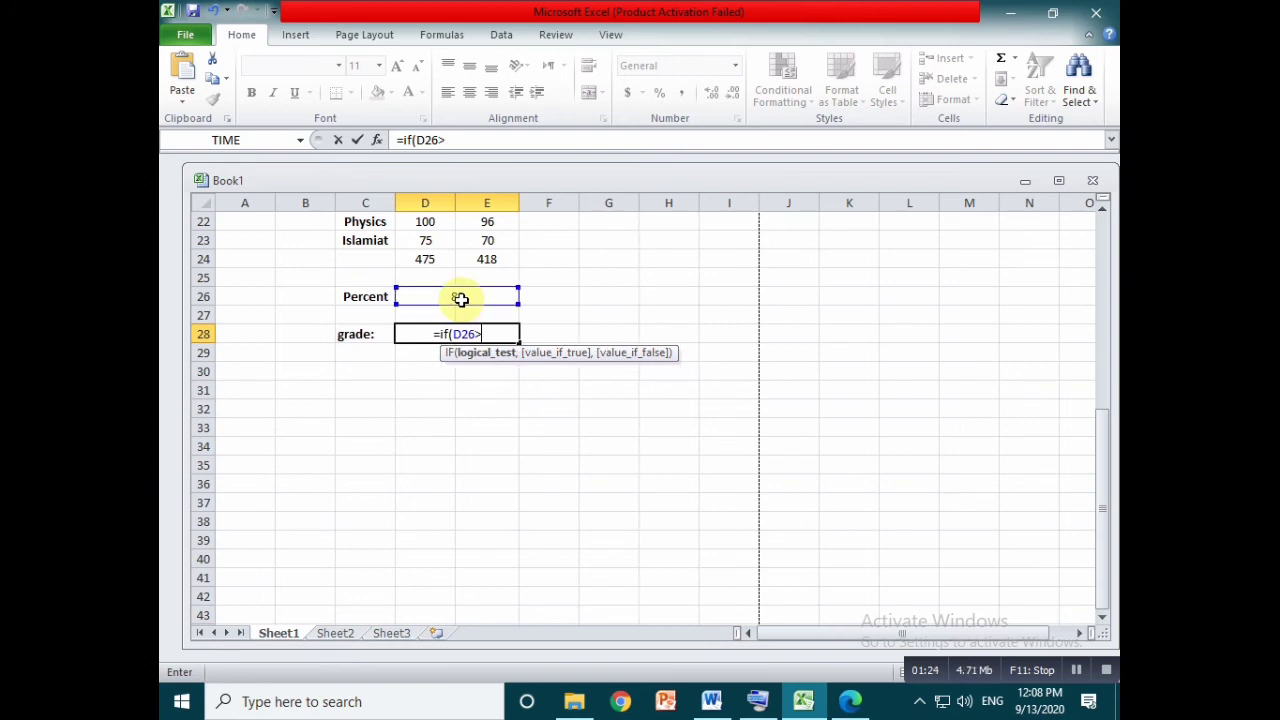
type("80")
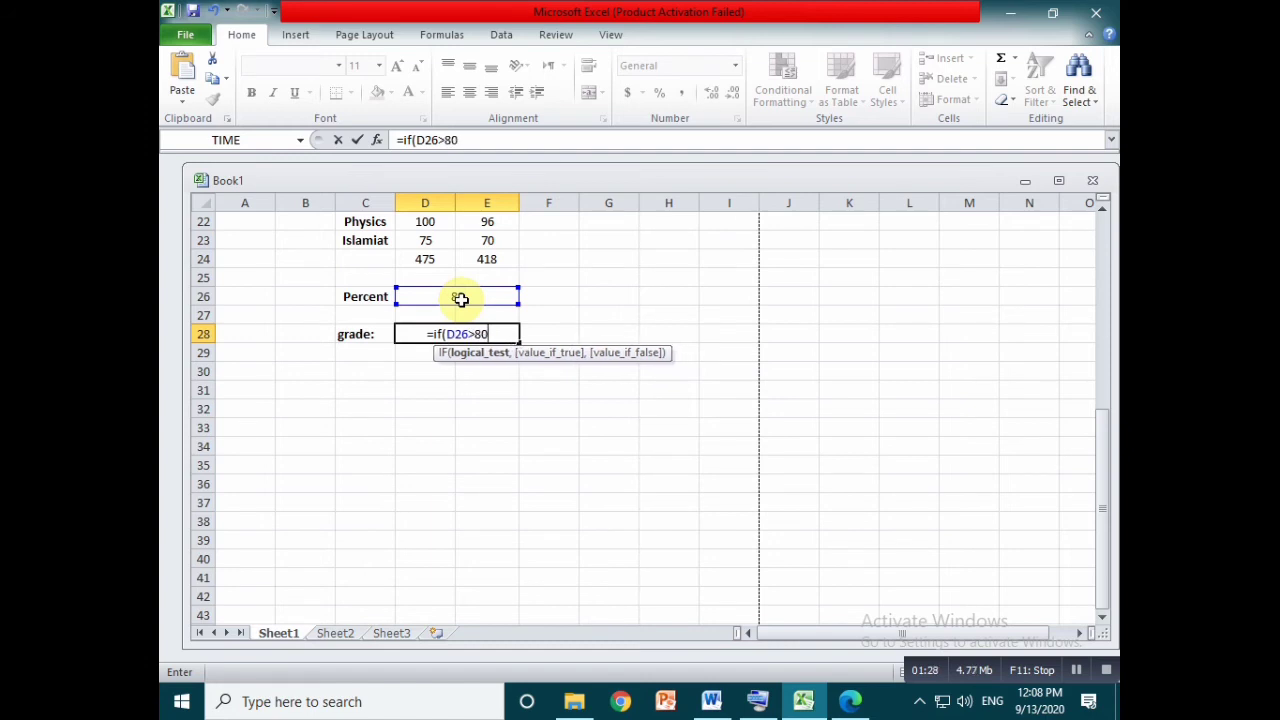
left_click(477, 335)
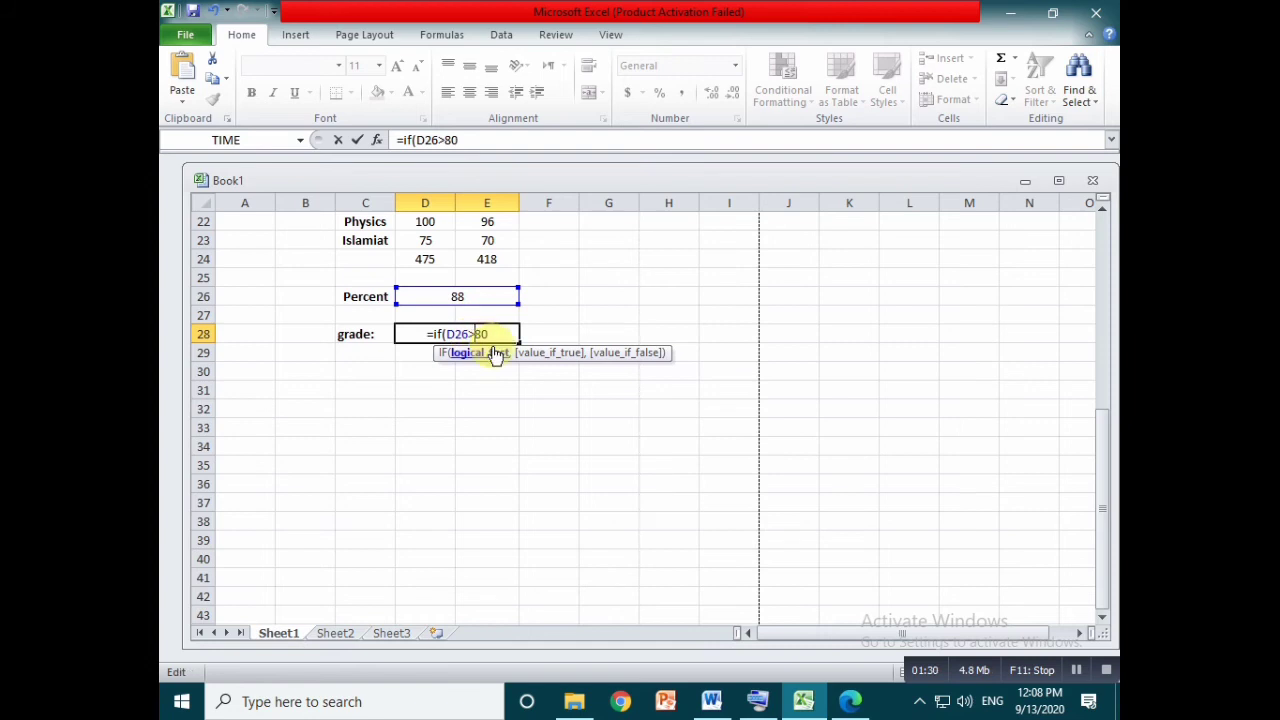
type("=80")
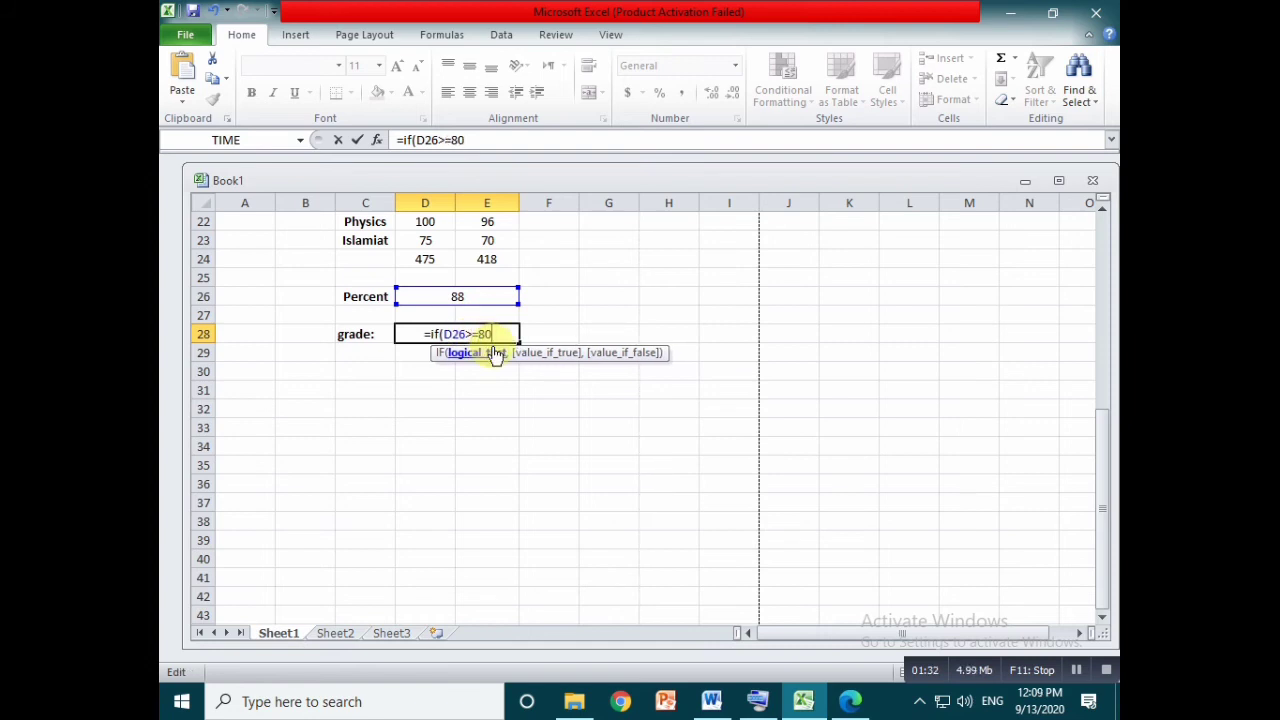
Set the IF function's true result to "A1" and move on to its false argument.
type(",")
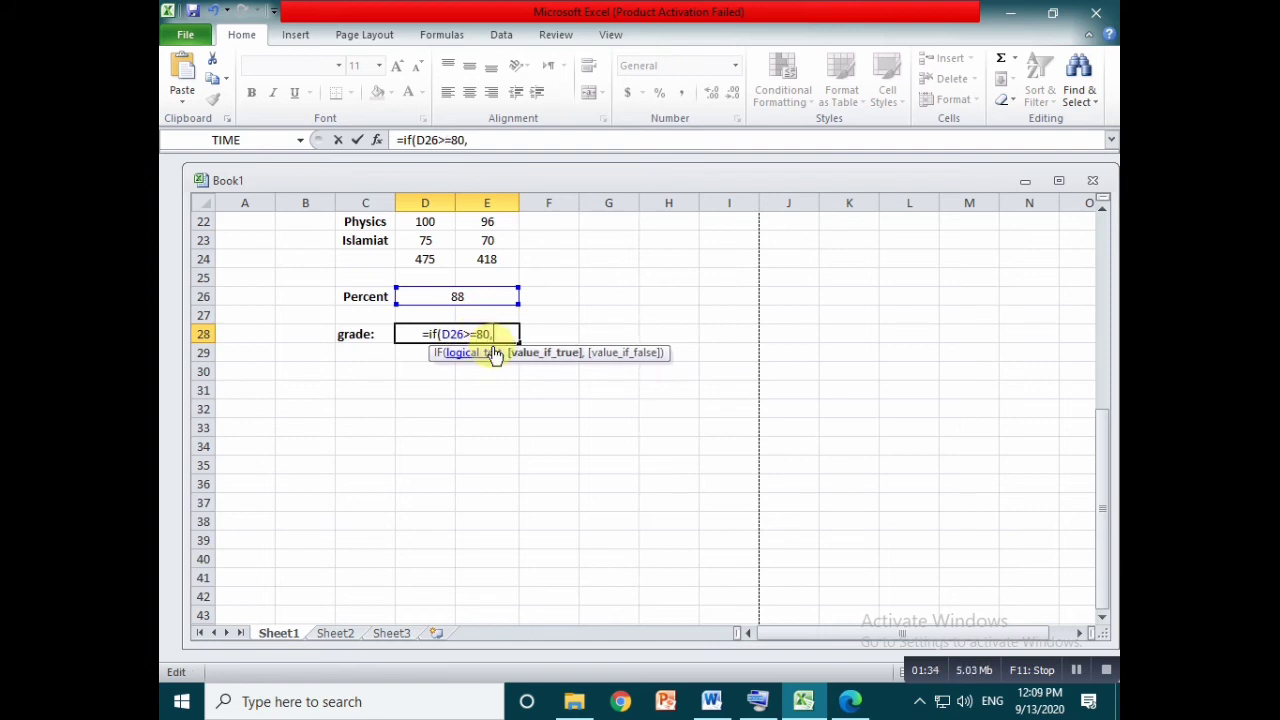
type("\"")
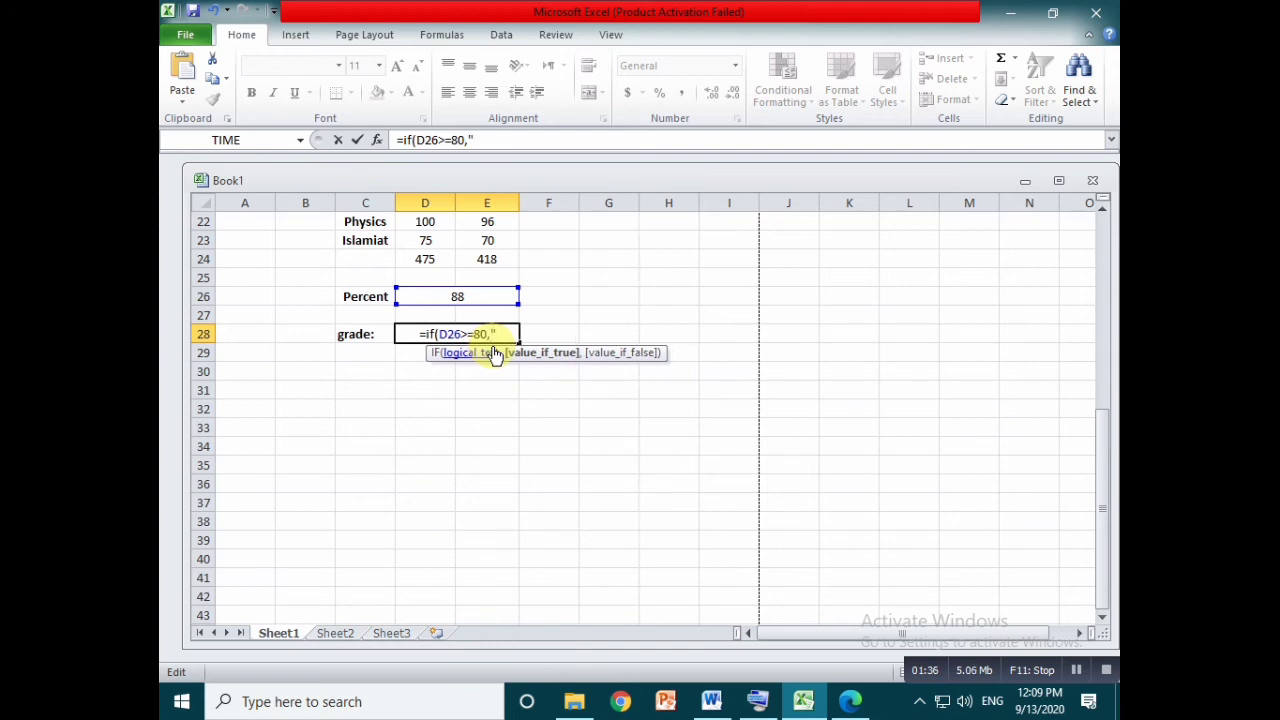
type("a1")
key("BackSpace")
key("BackSpace")
type("A1")
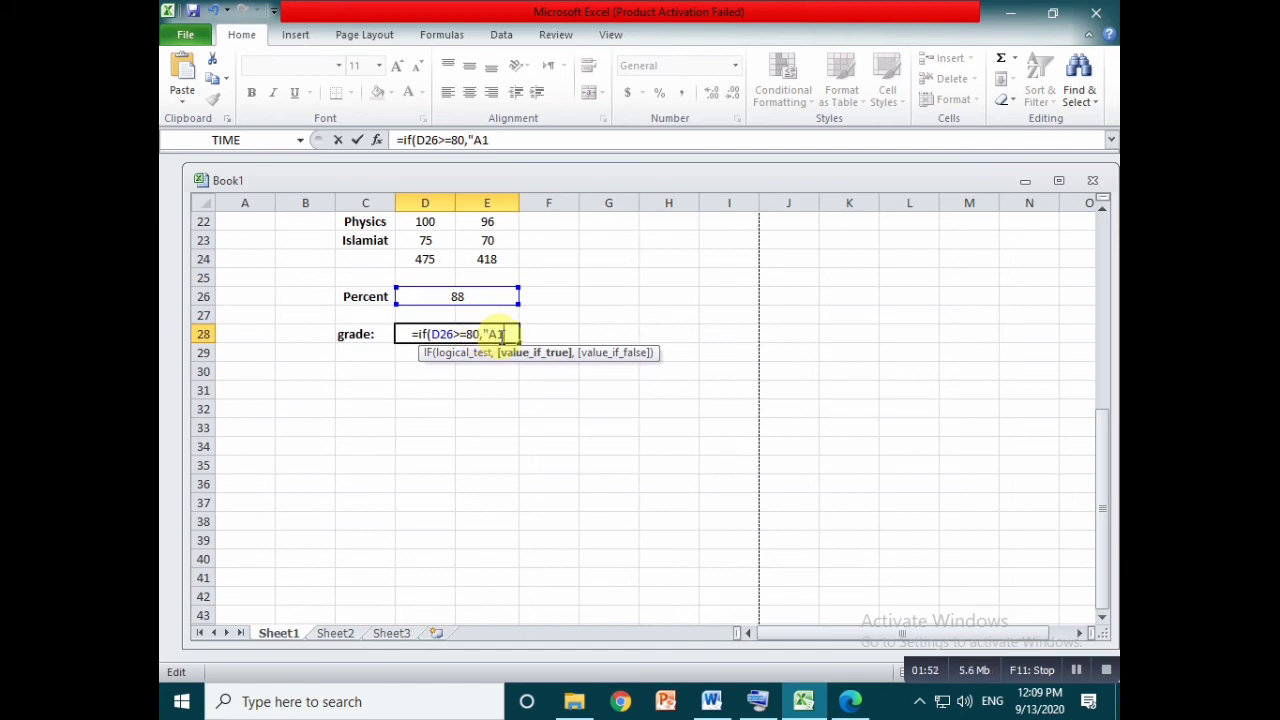
type("\"")
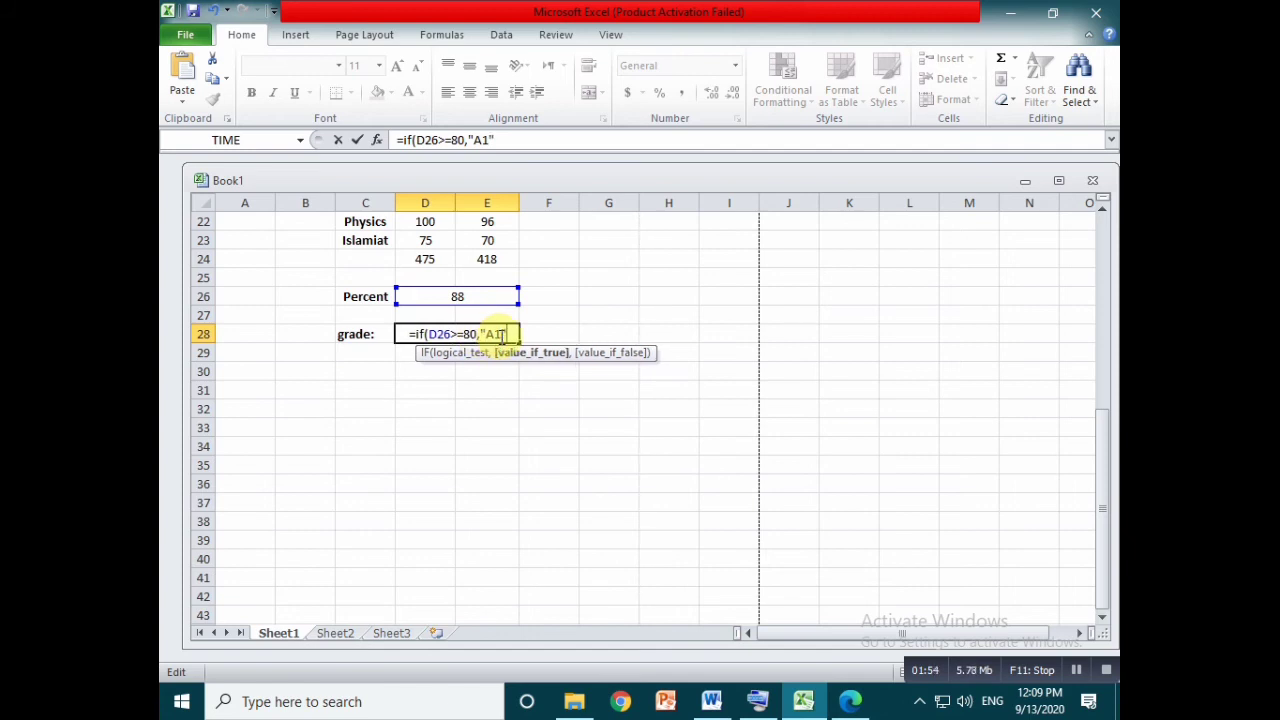
type(",")
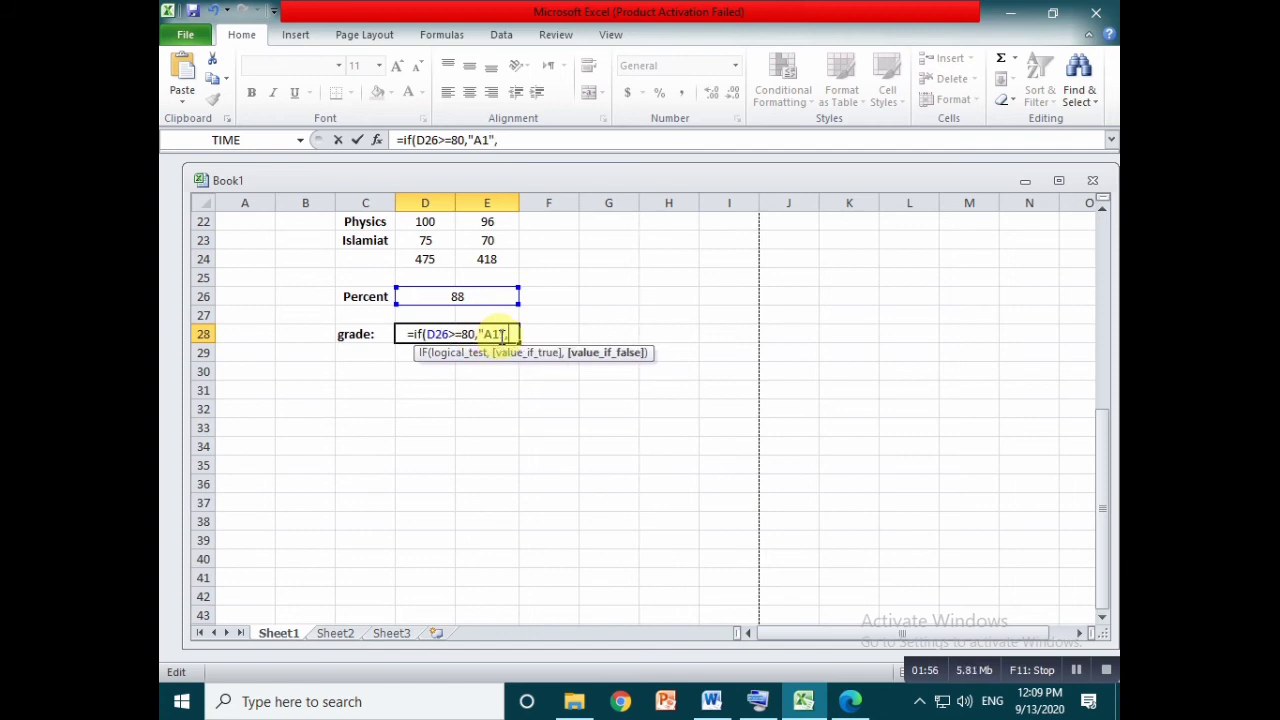
Nest a second IF in the grade formula that returns "A" when D26>=70, and move on to its false argument.
type("if")
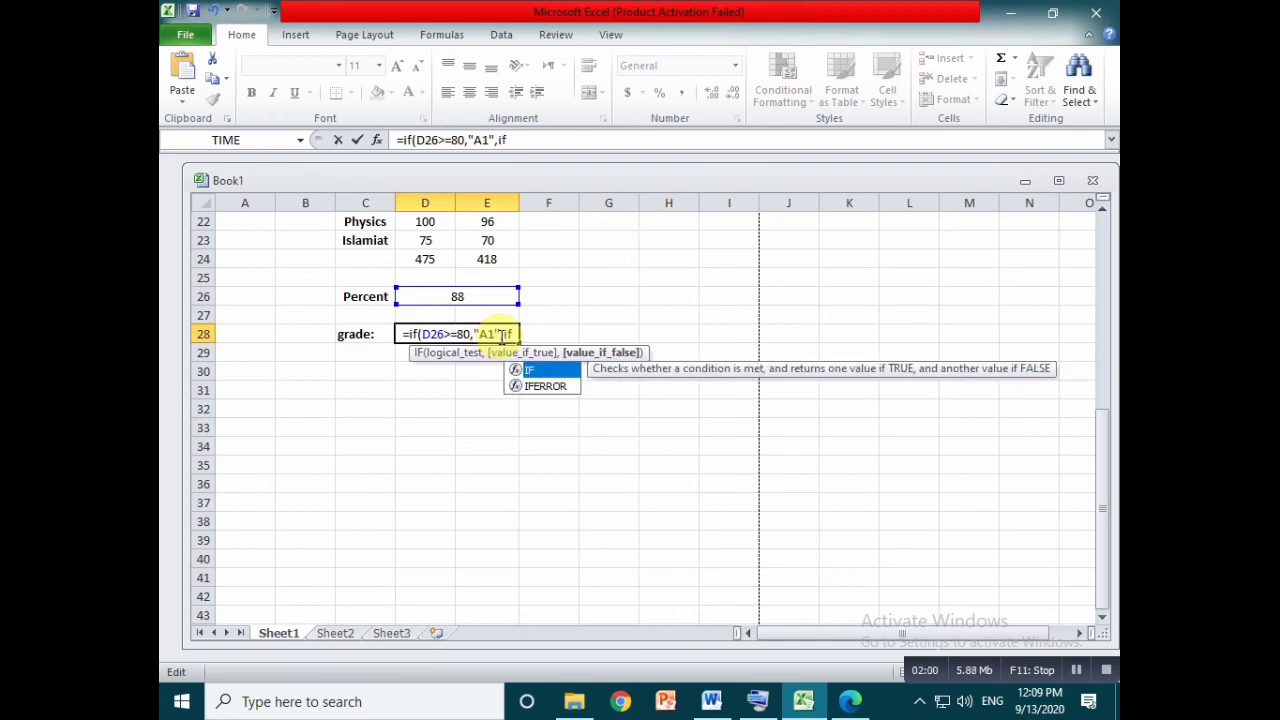
type("(")
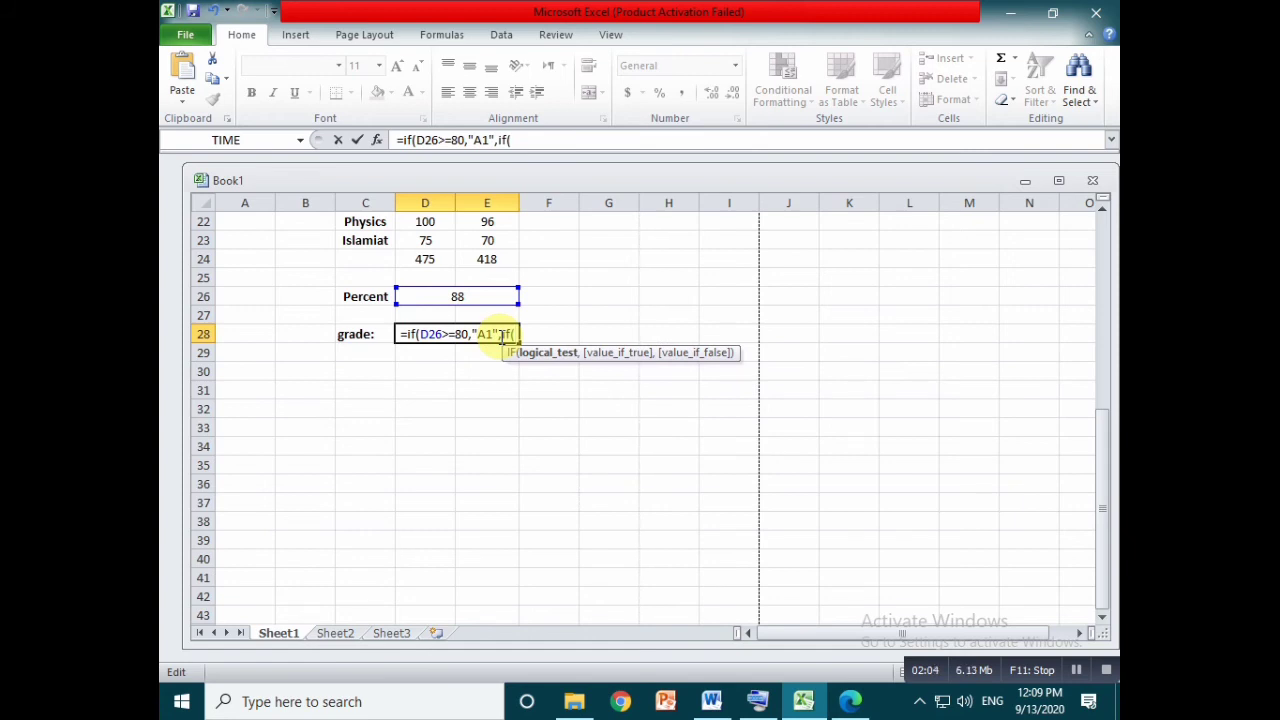
left_click(434, 295)
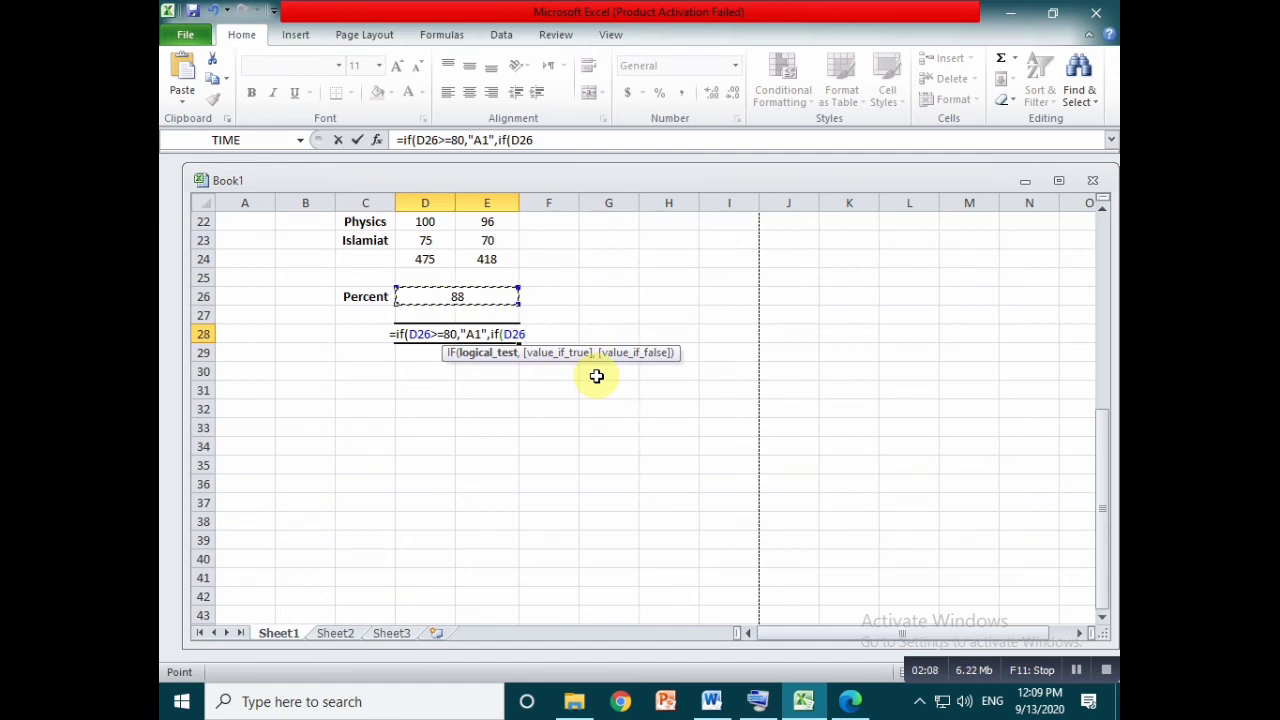
type(">")
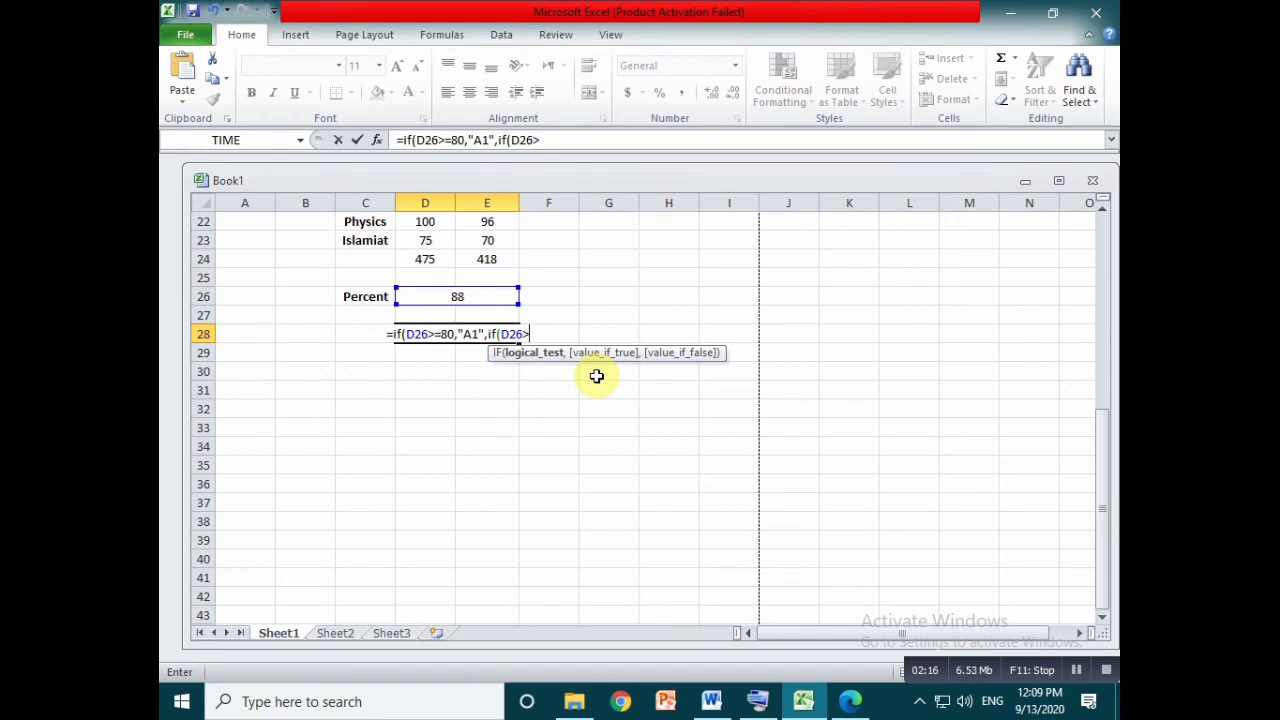
type("=70")
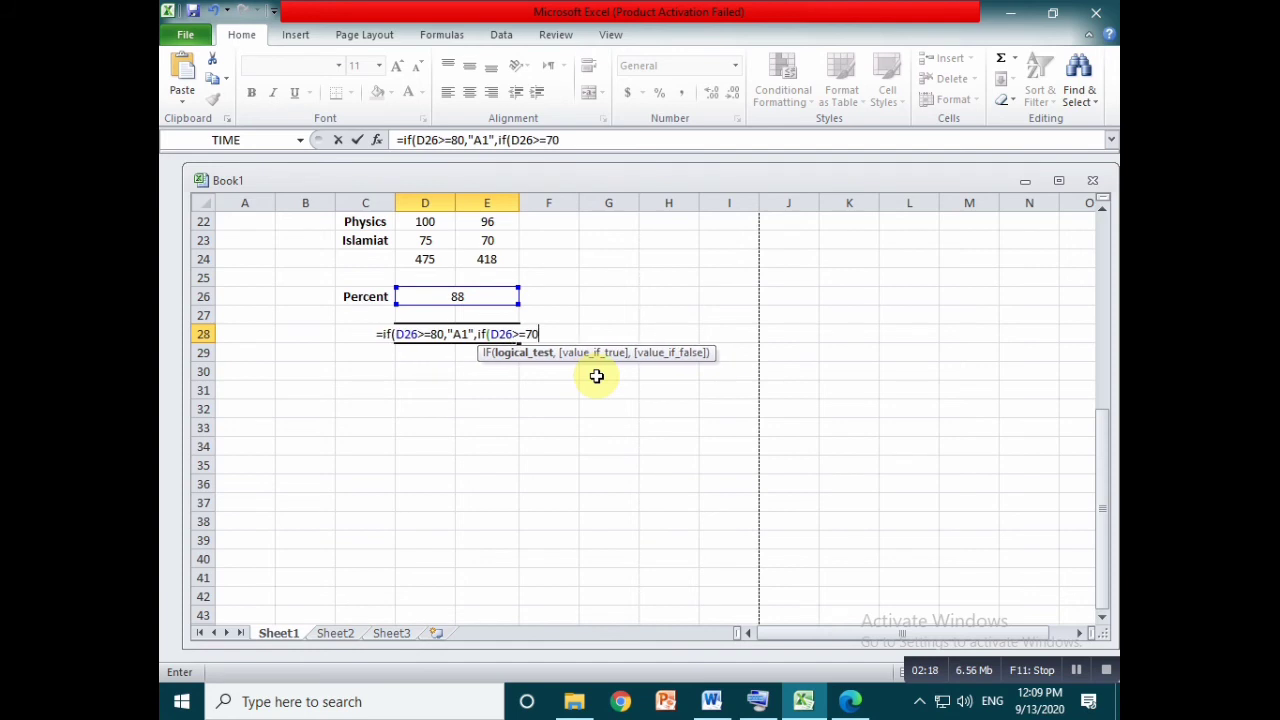
type(",\"")
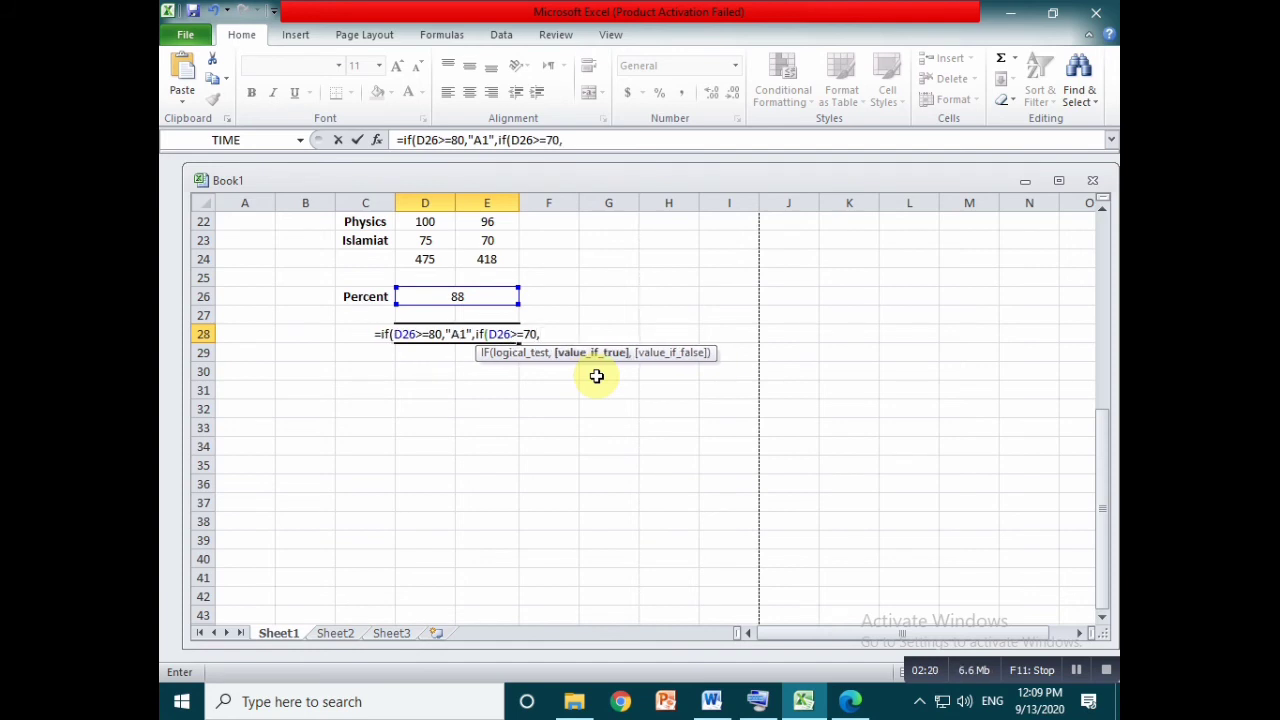
type("a")
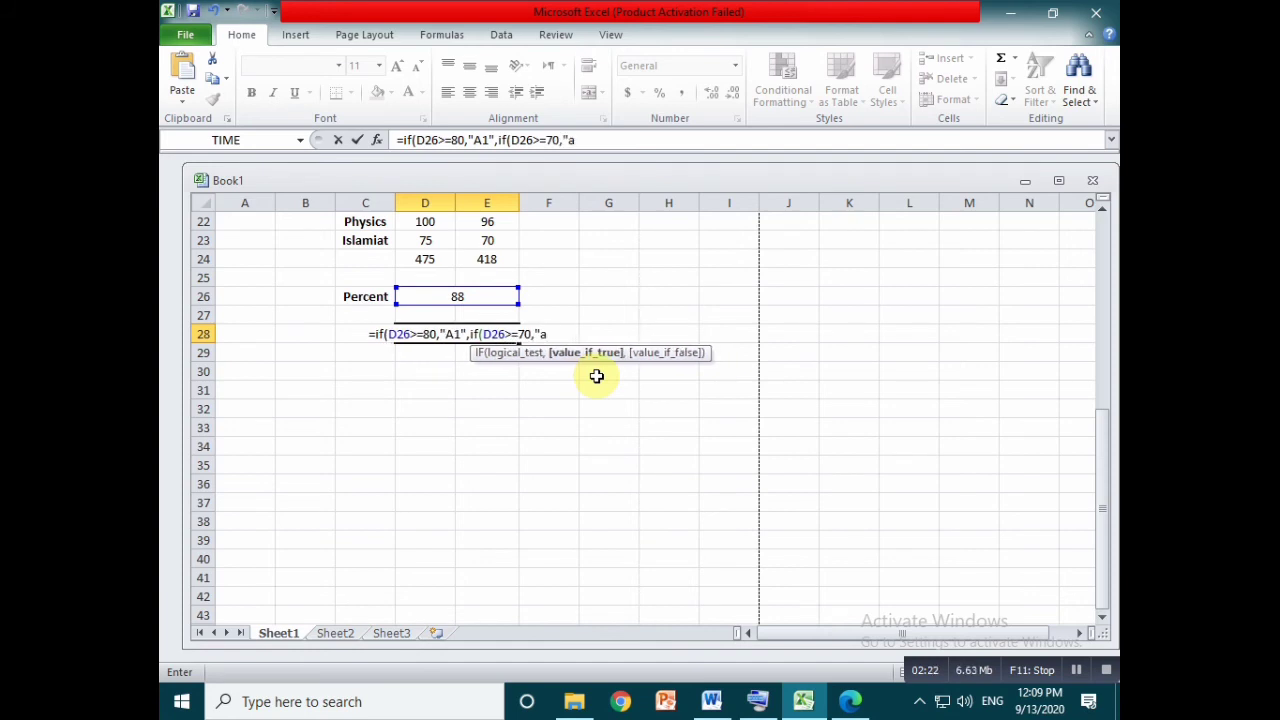
key("BackSpace")
type("A\"")
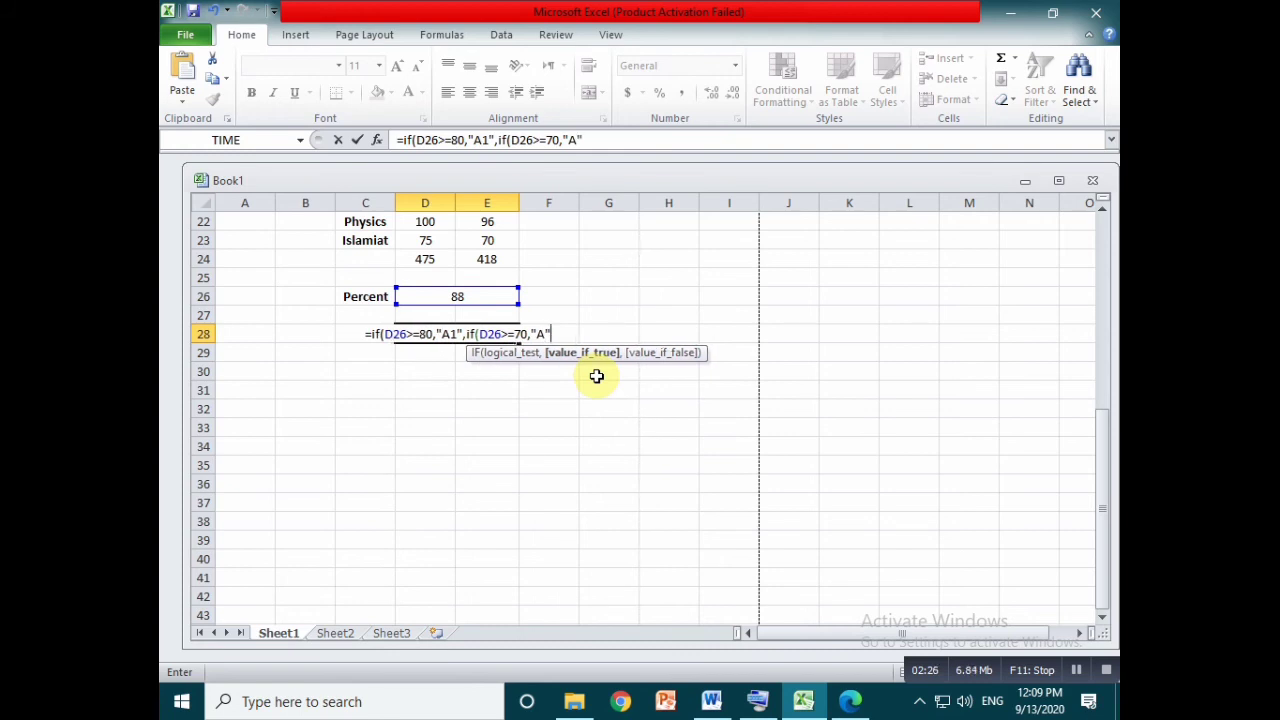
type(",")
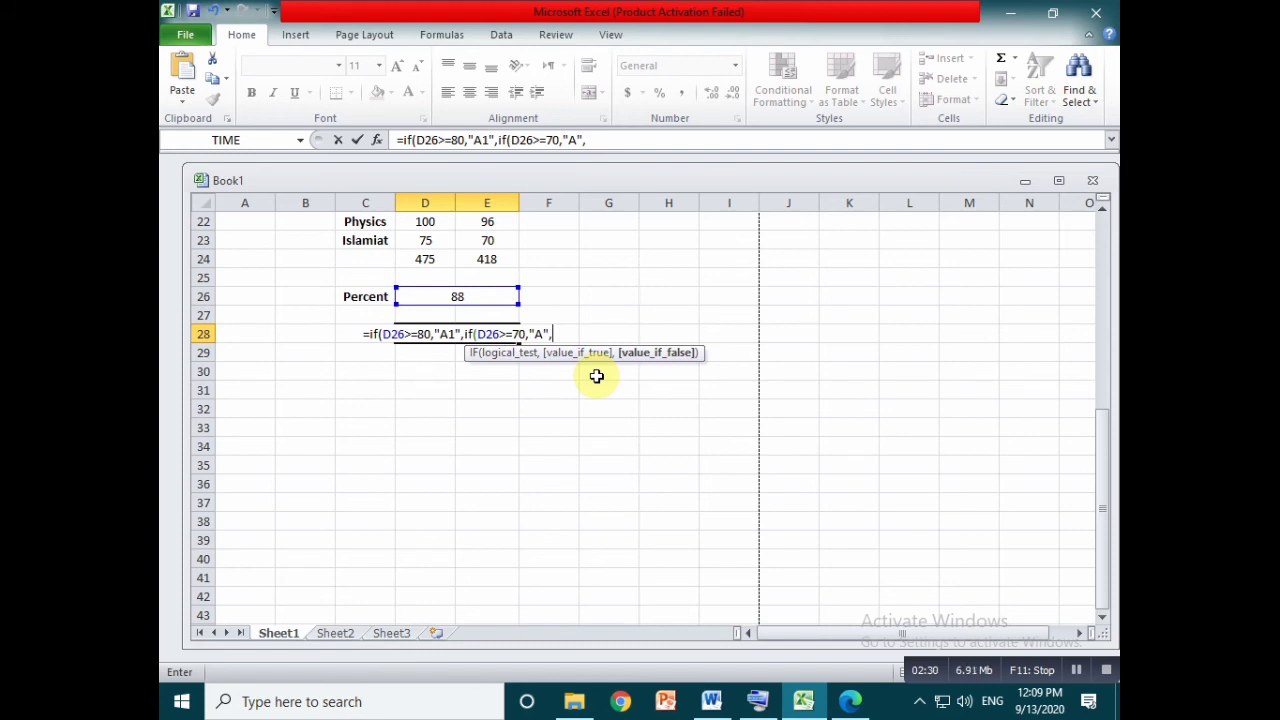
Nest a third IF in the grade formula that returns "B" when D26>=60, and move on to its false argument.
type("if")
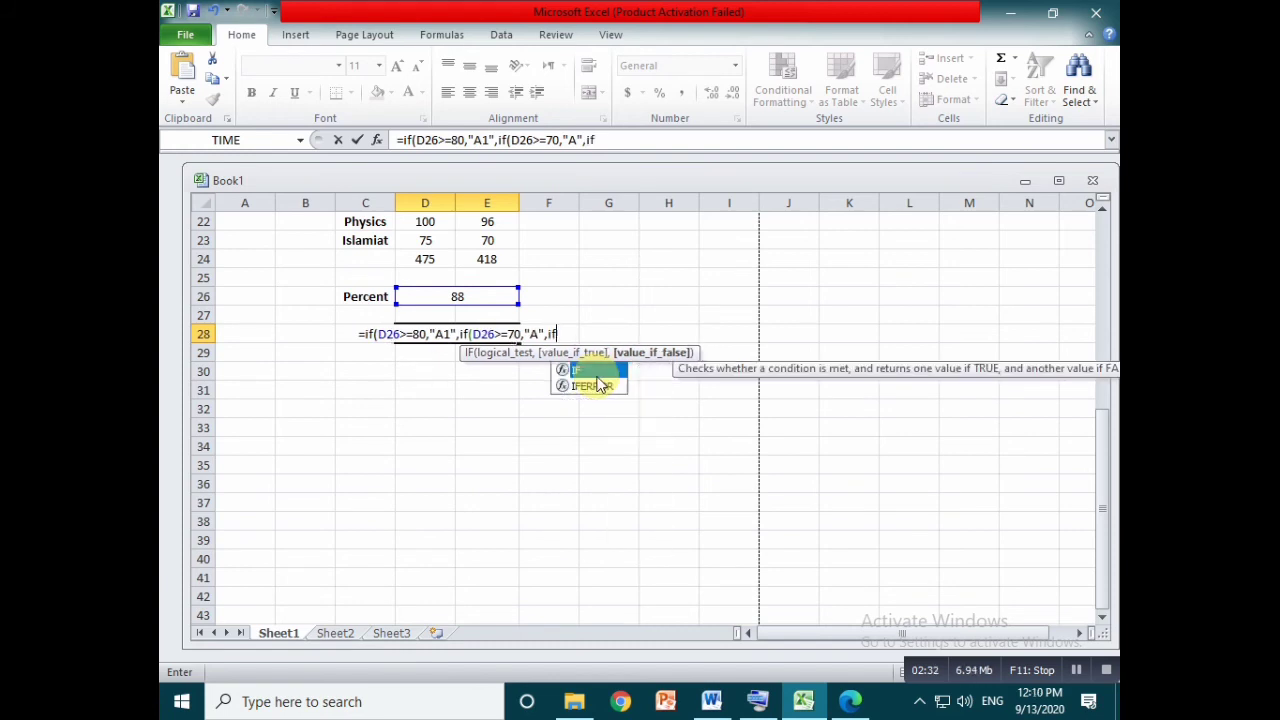
type("(")
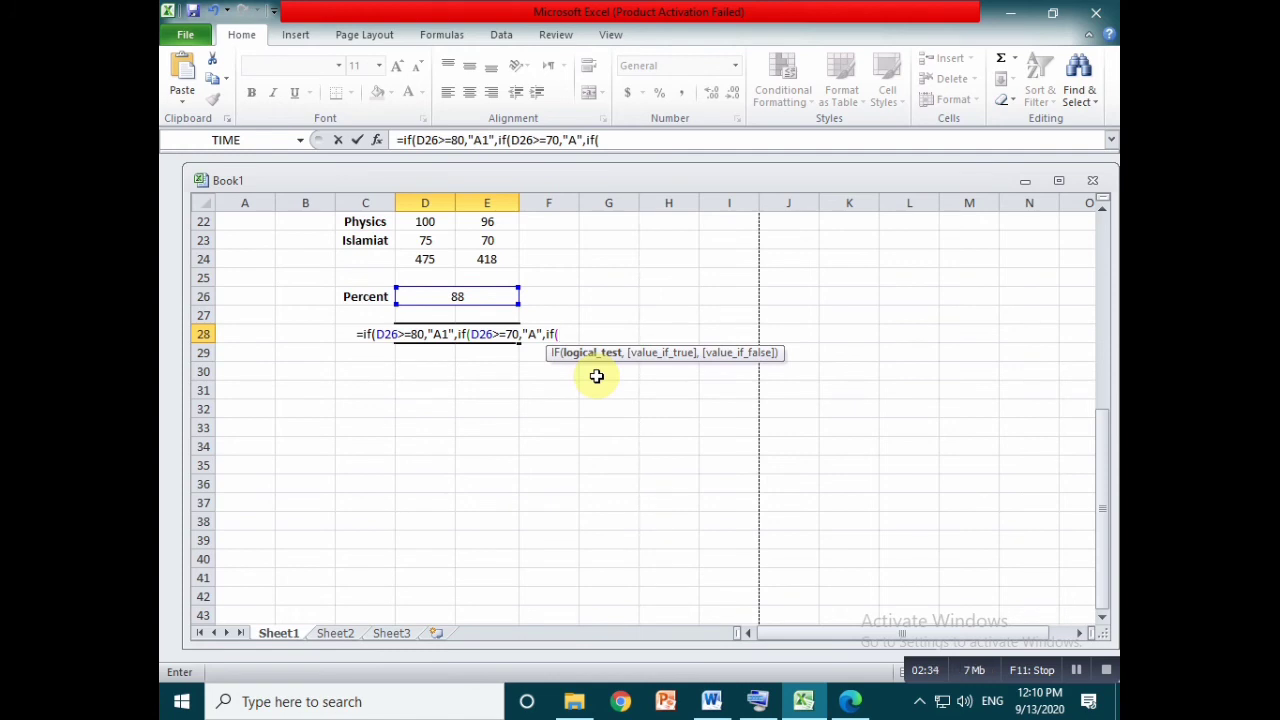
left_click(489, 304)
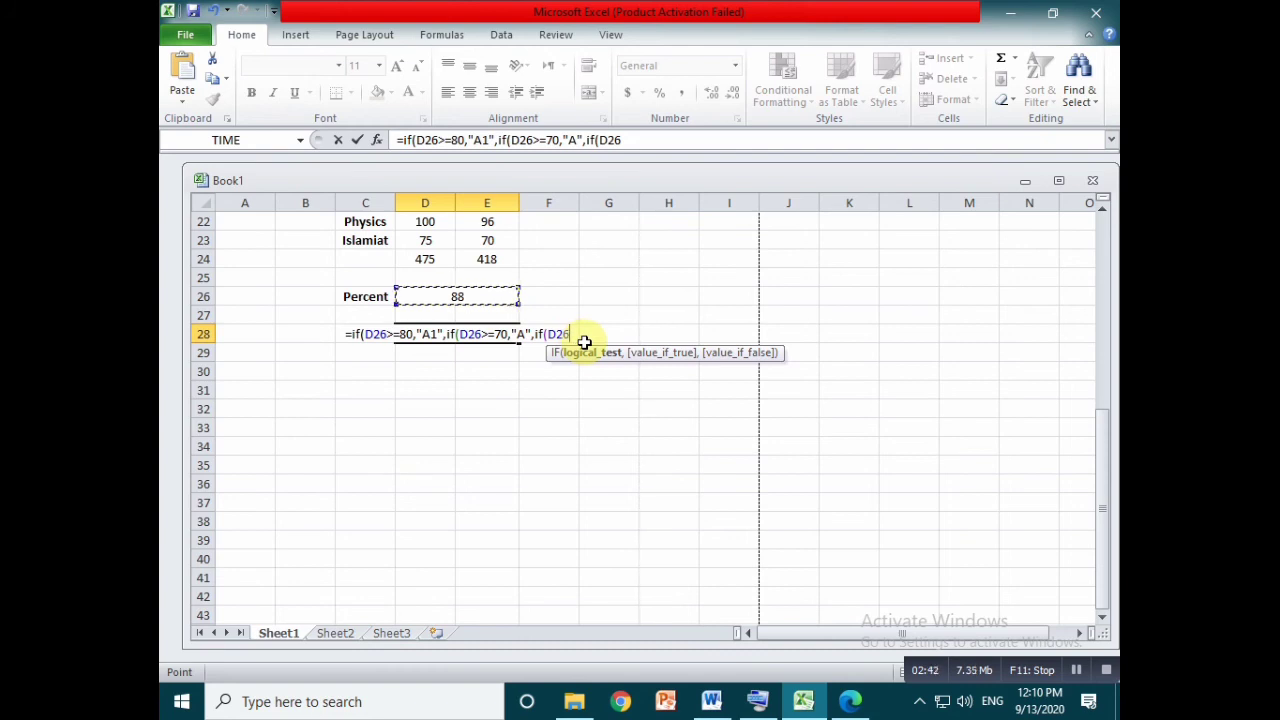
type(">")
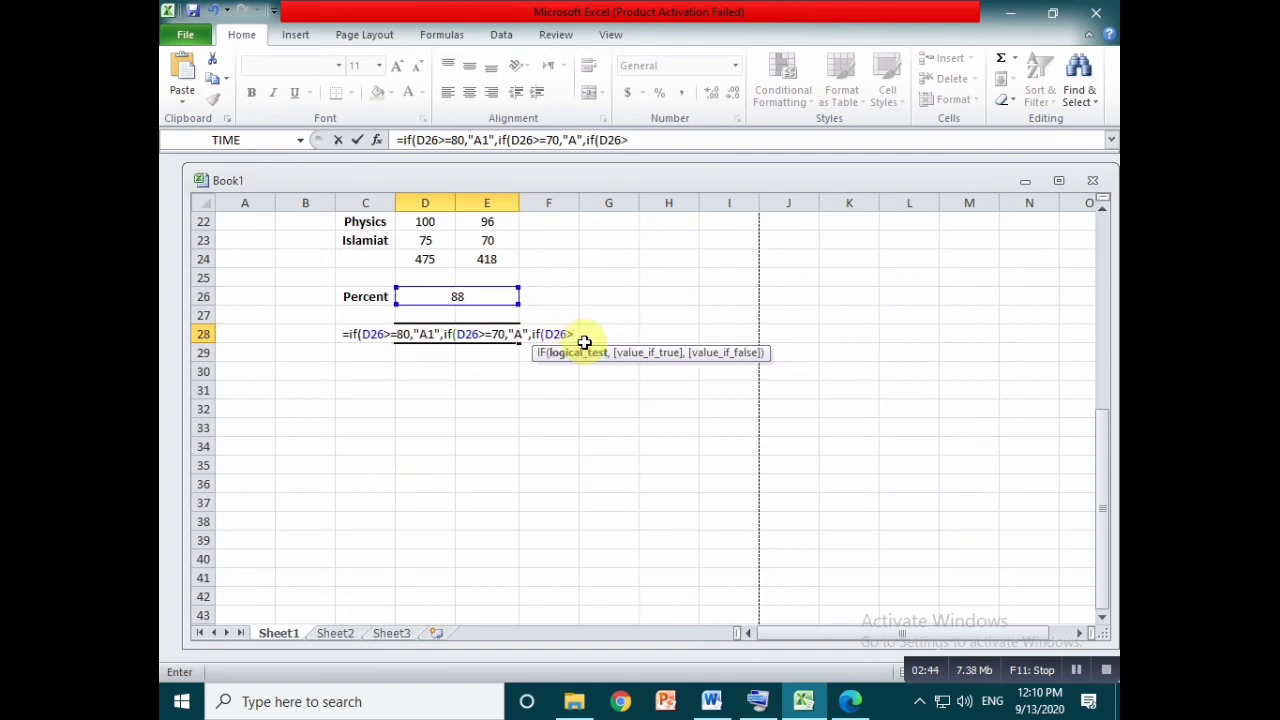
type("=")
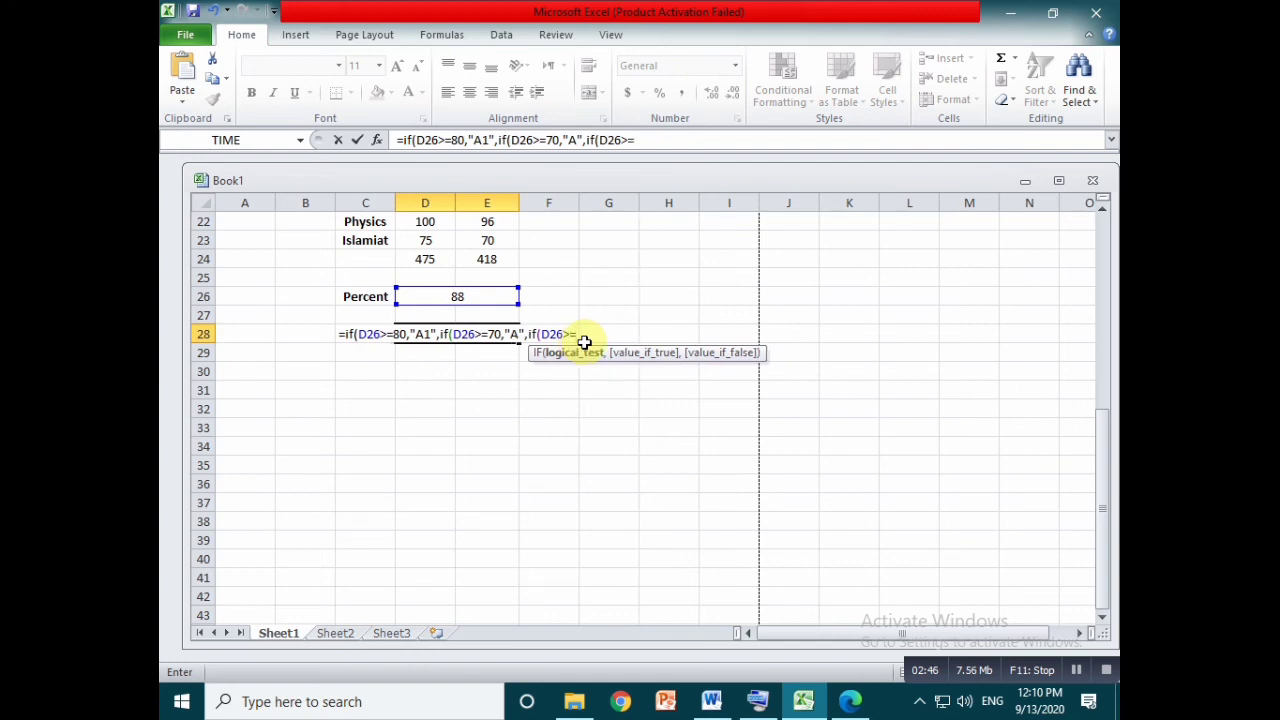
type("60")
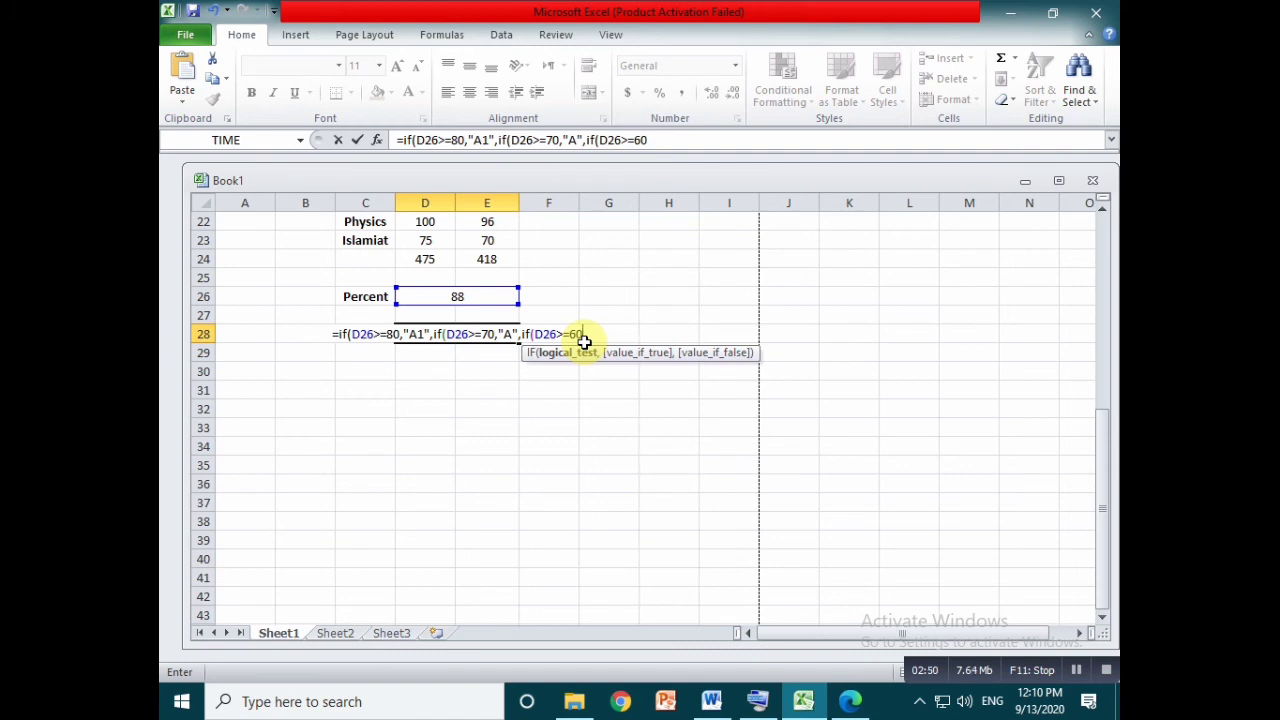
type(",B")
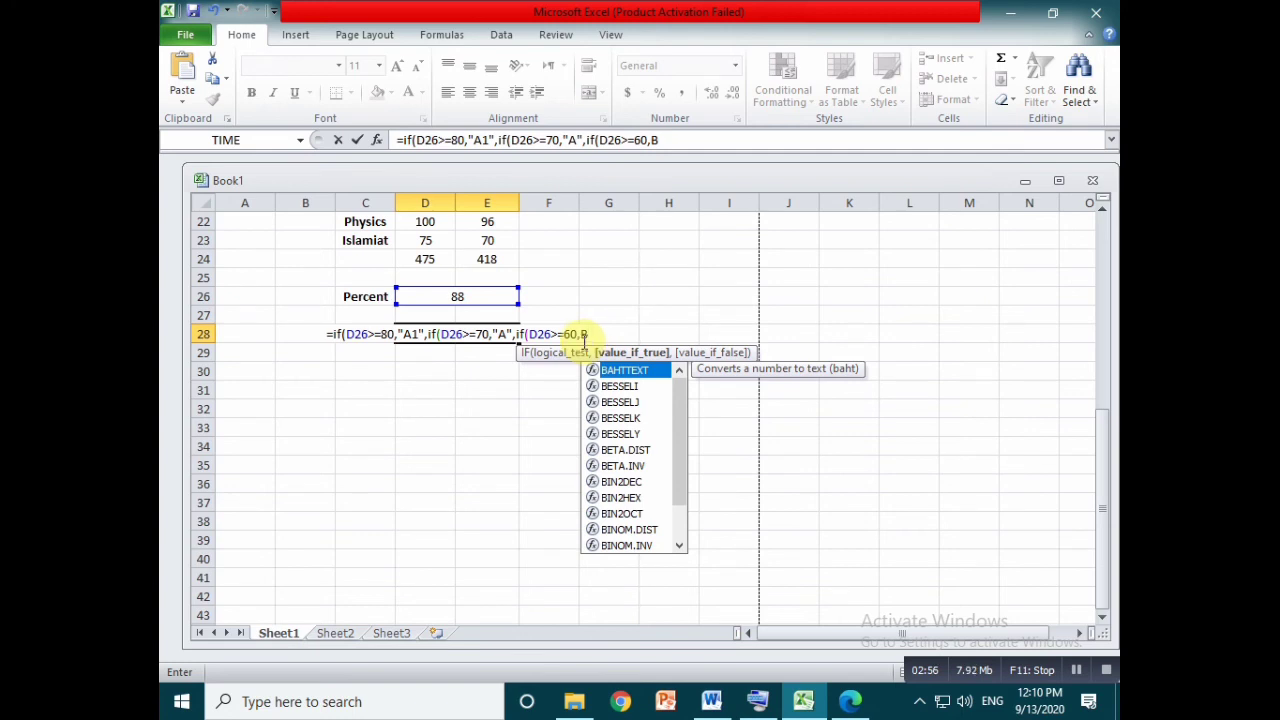
left_click(581, 335)
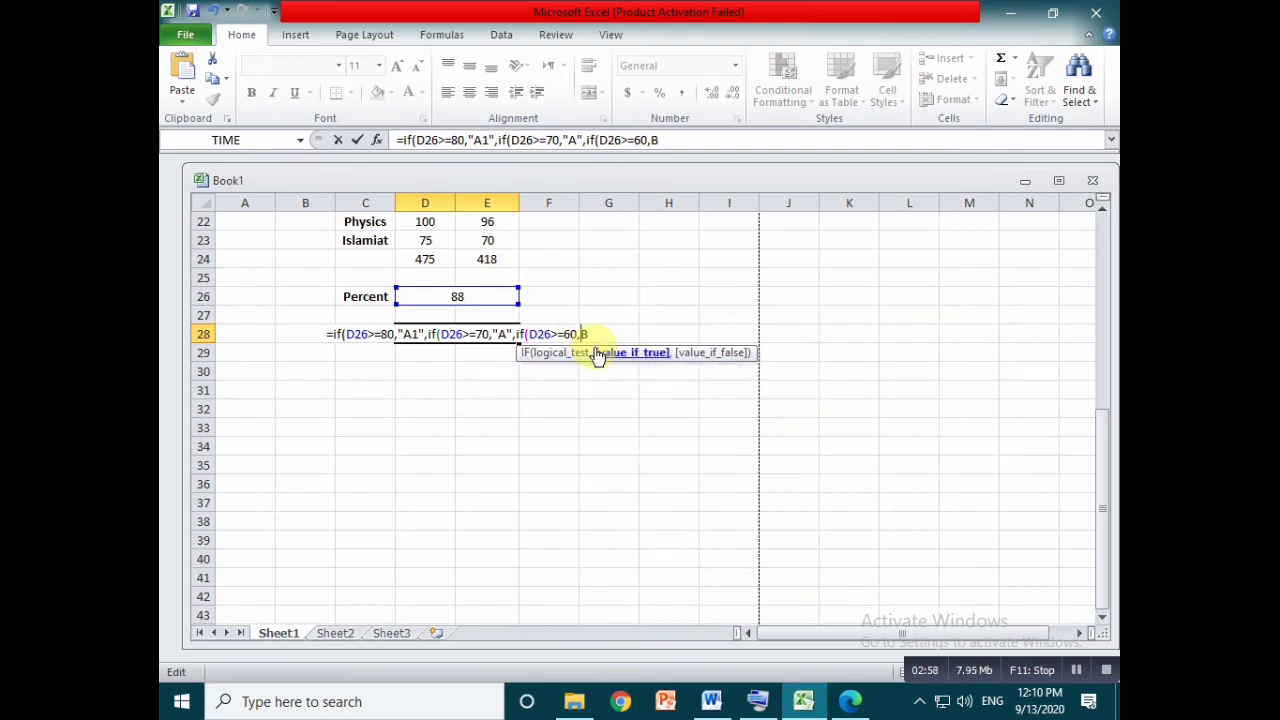
type("\"A")
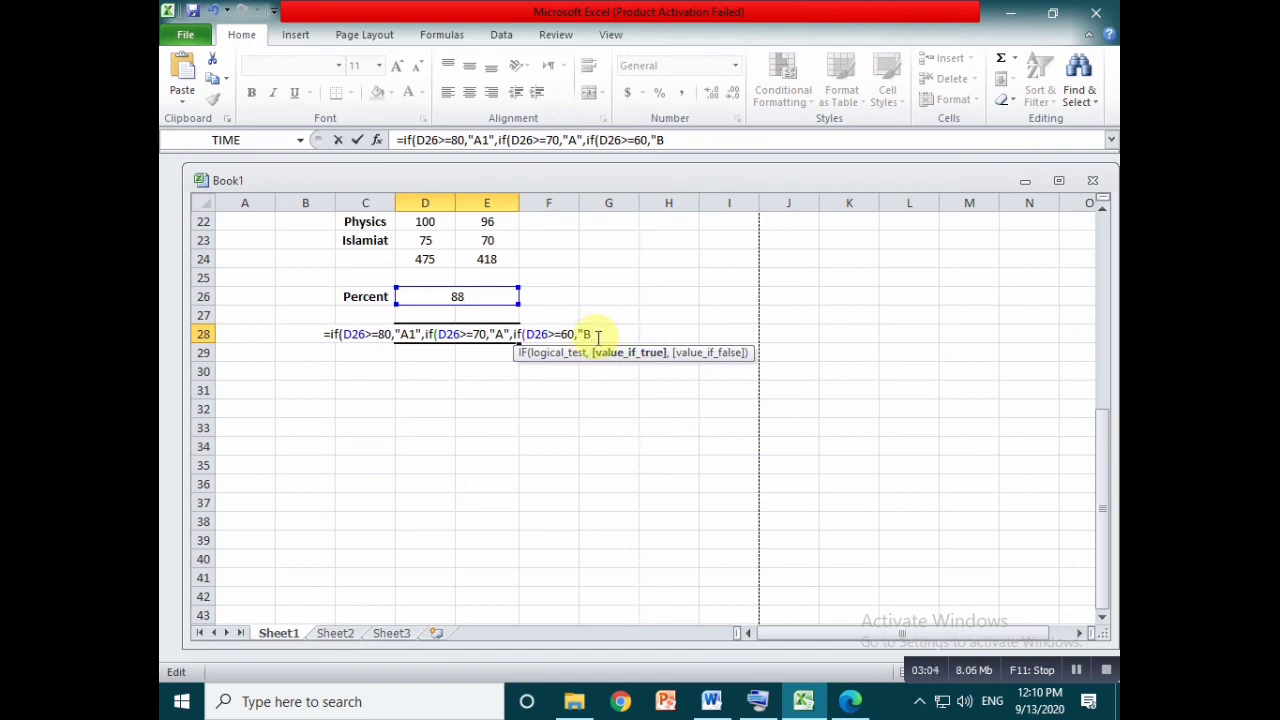
type("\"")
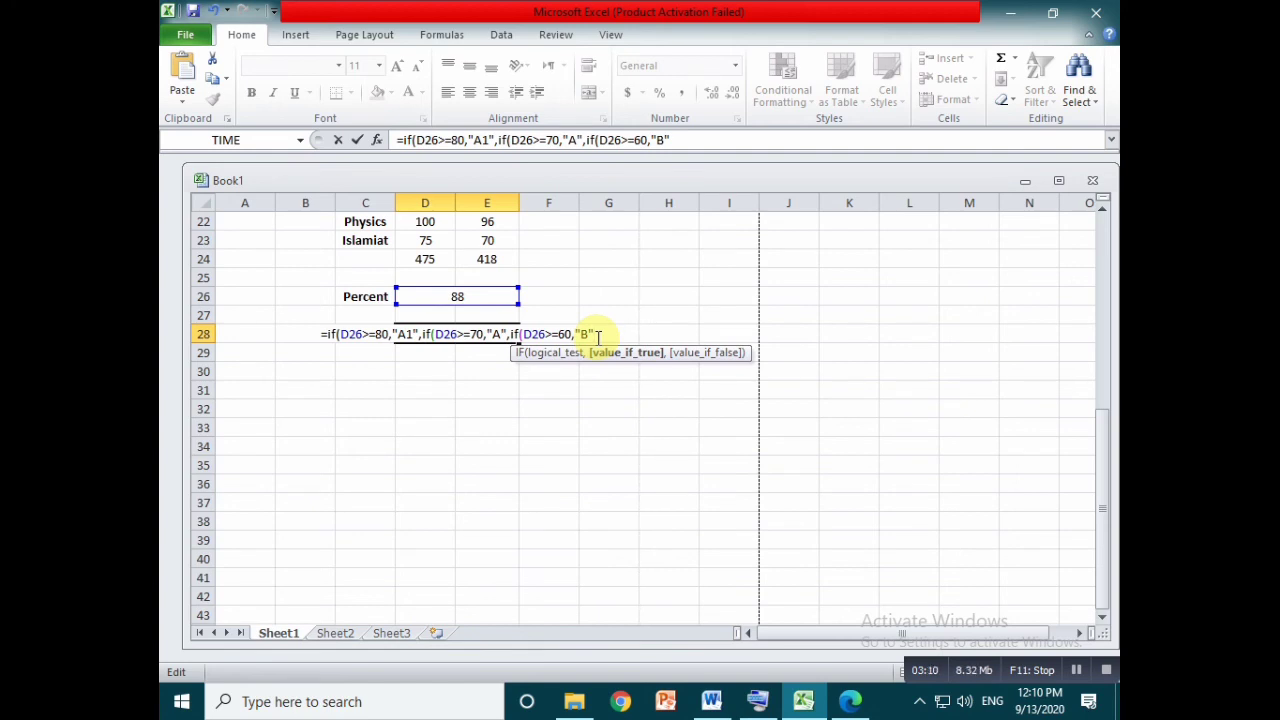
type(",")
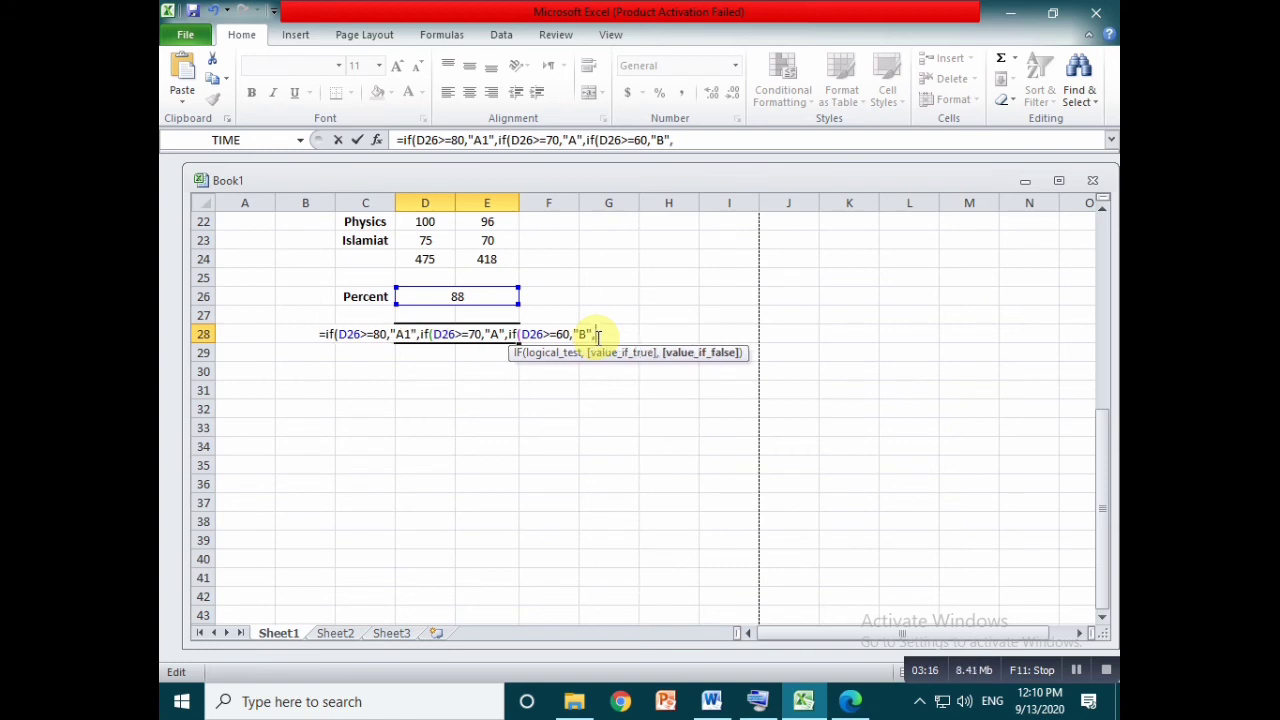
Nest a fourth IF in the grade formula with the condition D26>=50.
type("if")
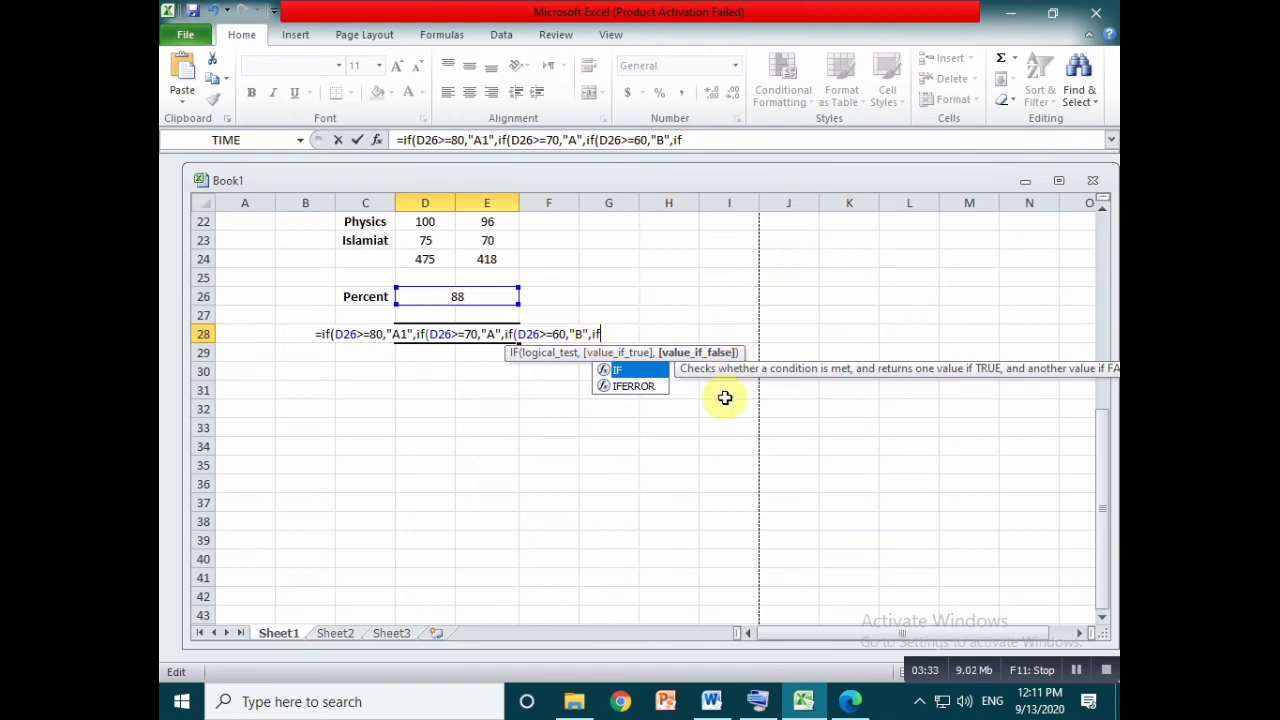
type("(")
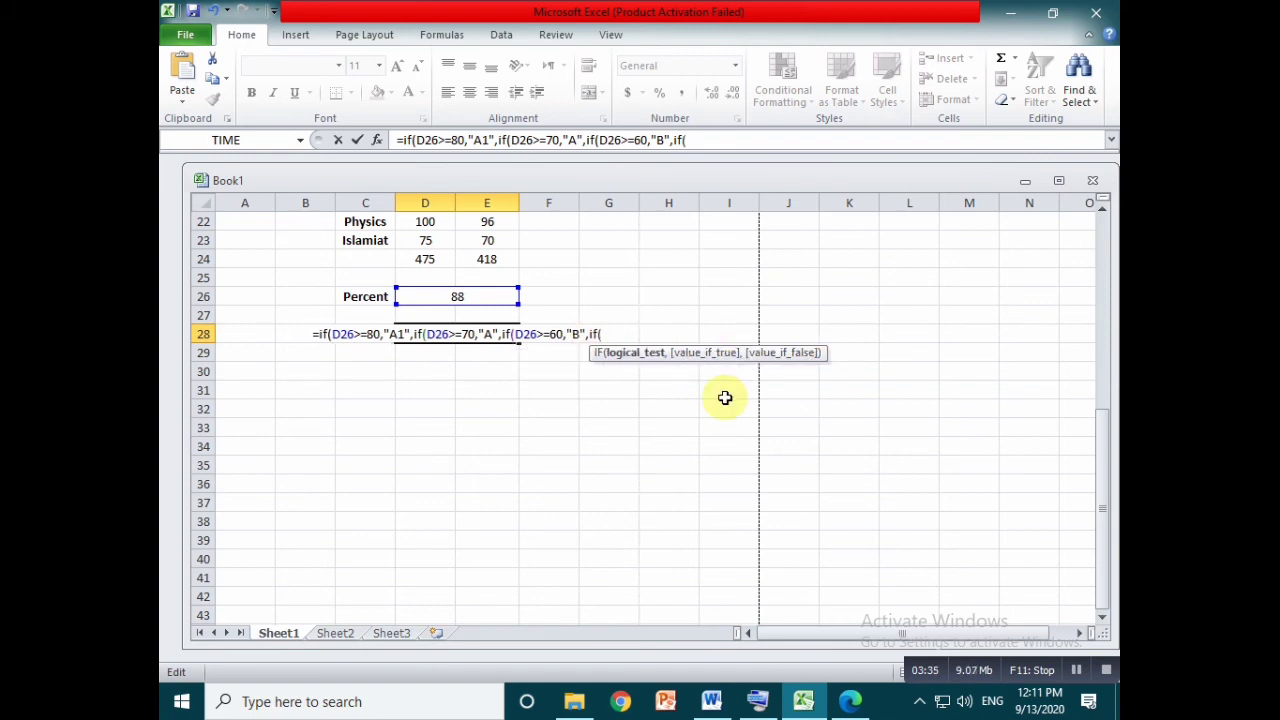
left_click(457, 299)
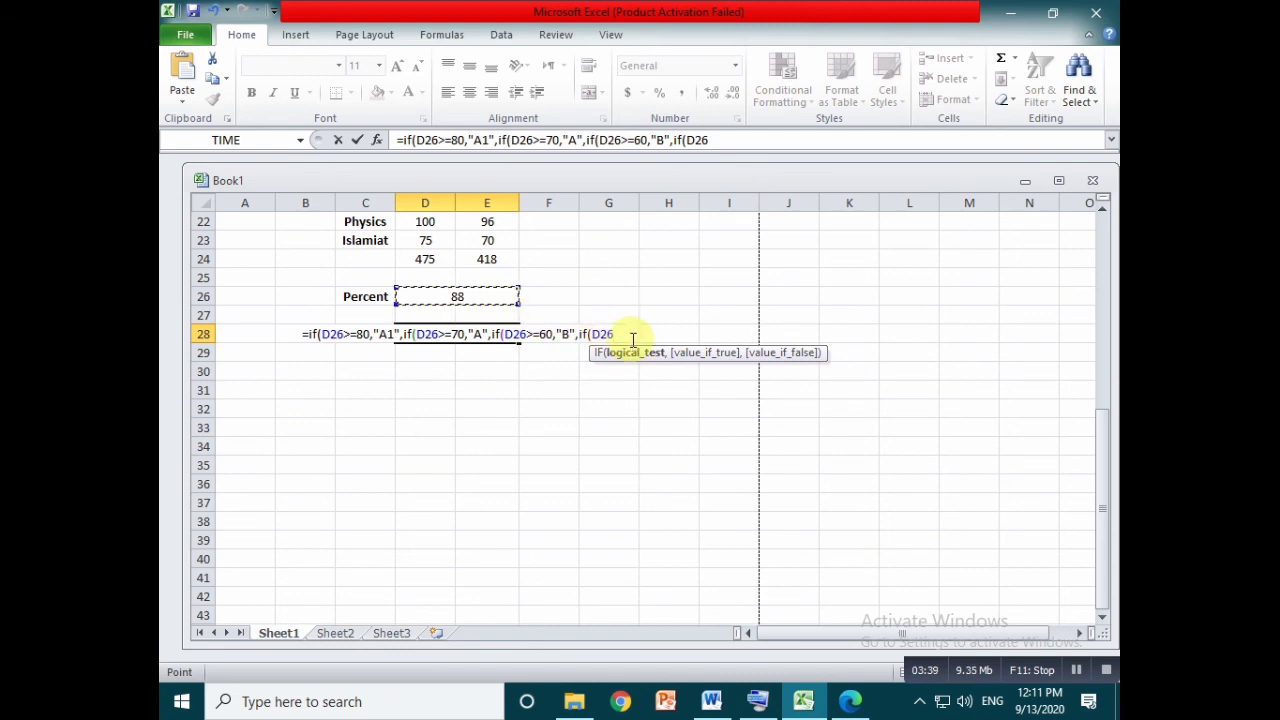
type(">")
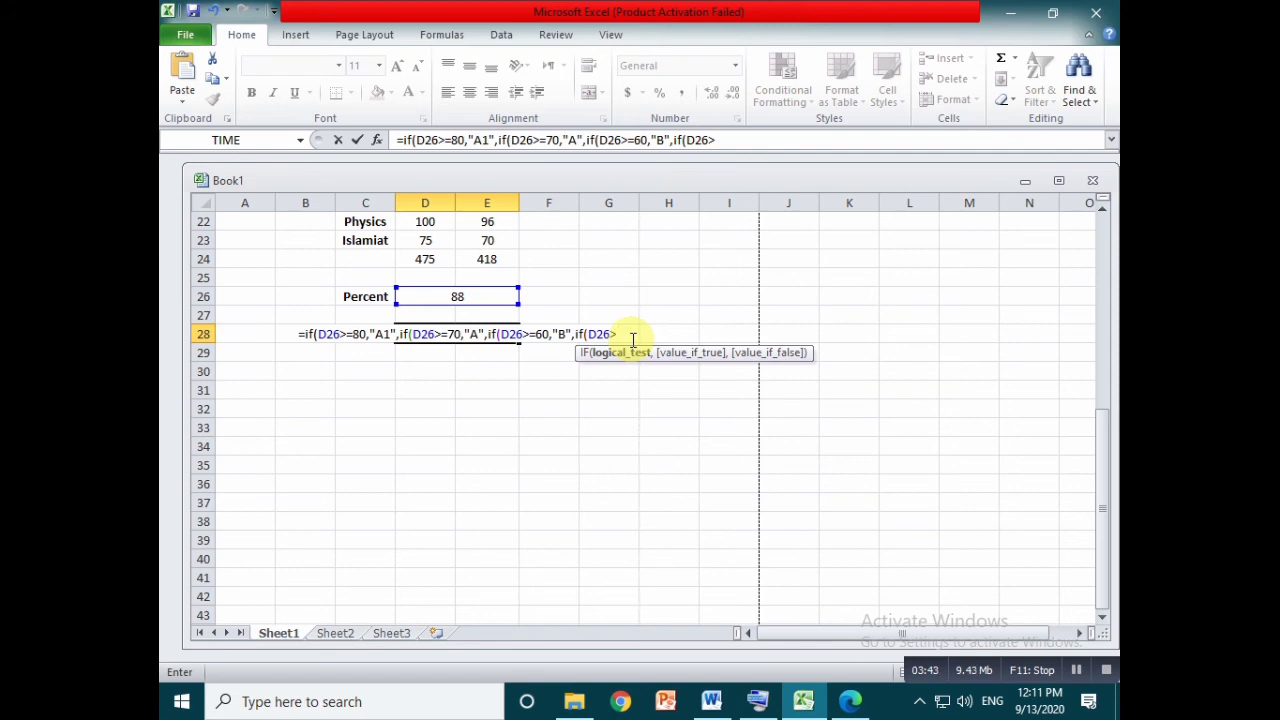
type("50")
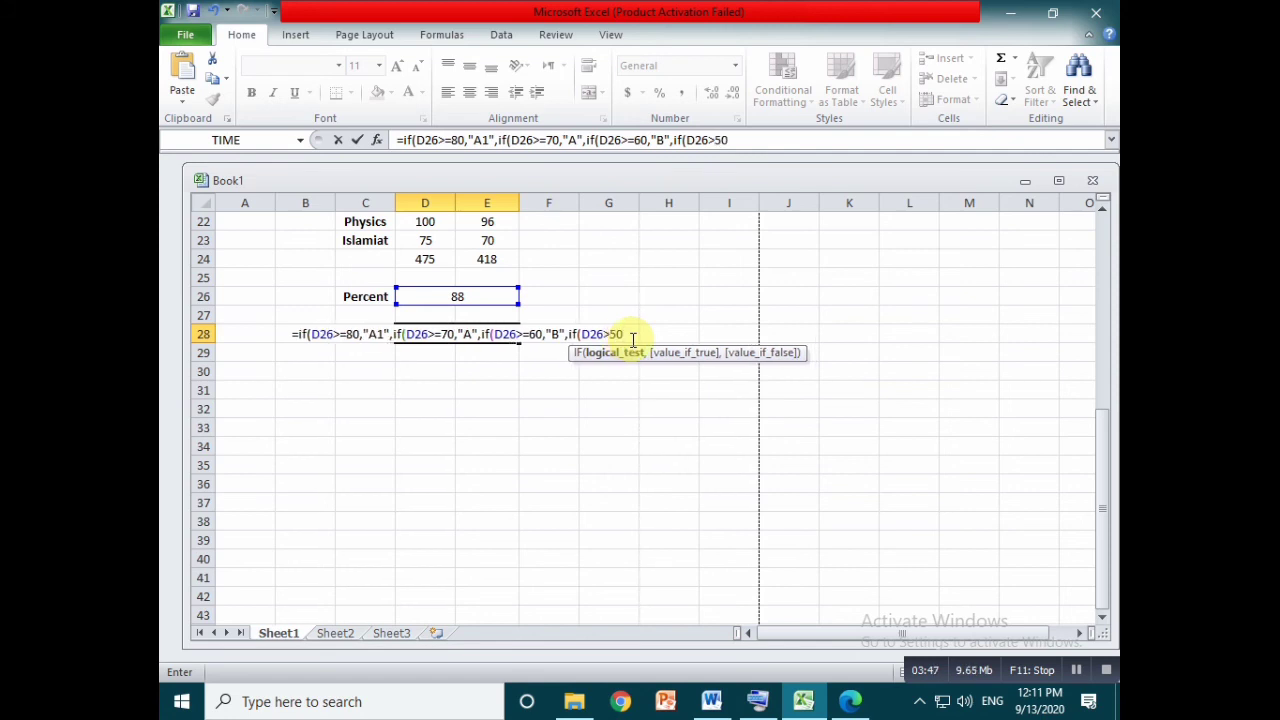
type("=")
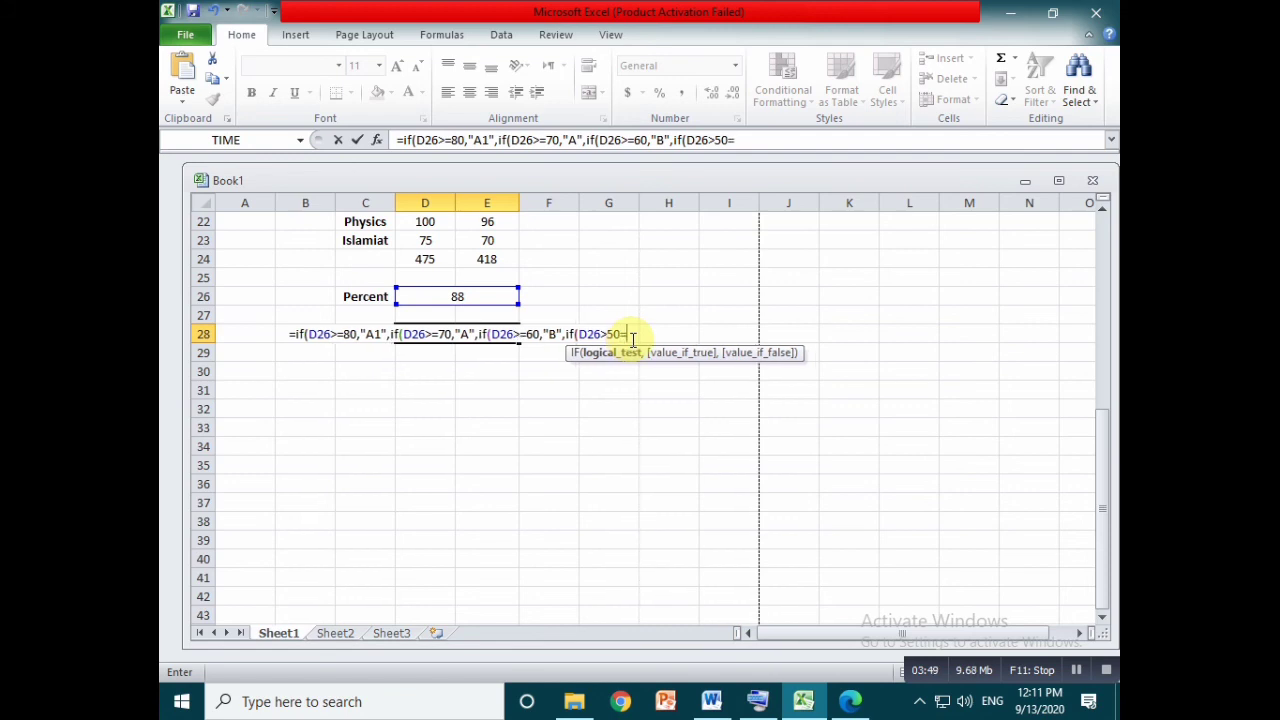
key("BackSpace")
key("BackSpace")
key("BackSpace")
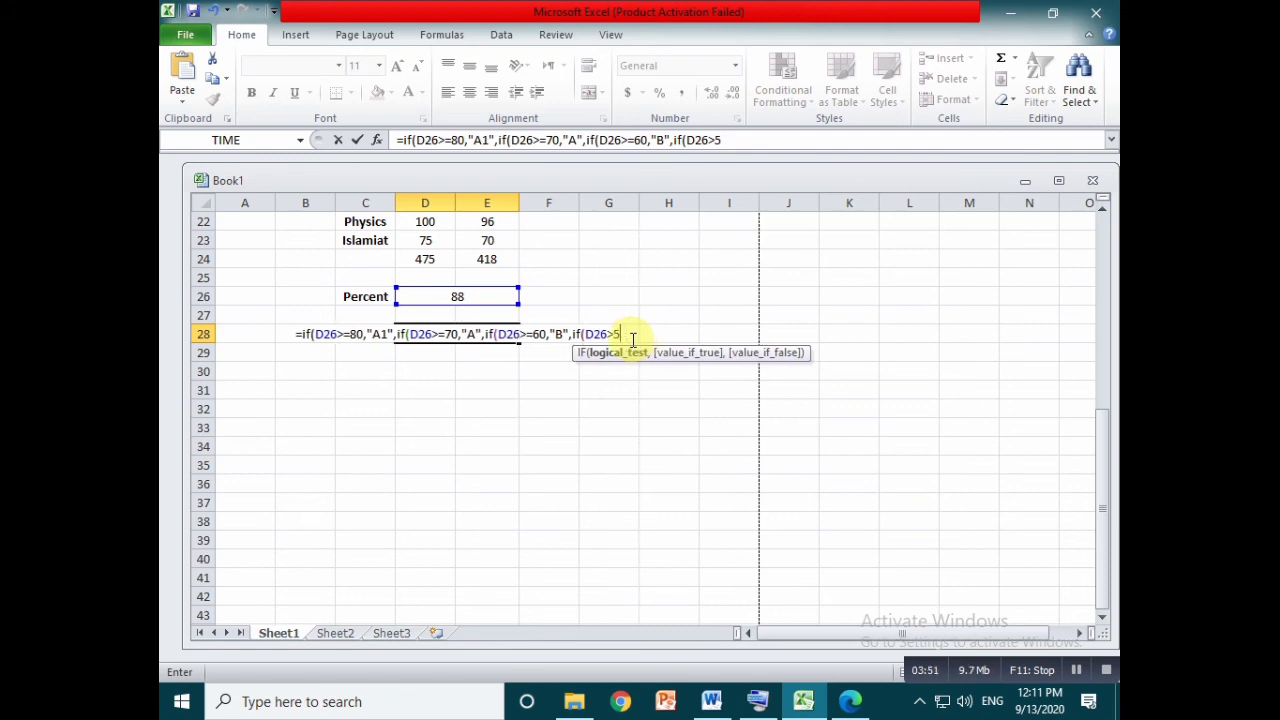
type("=50")
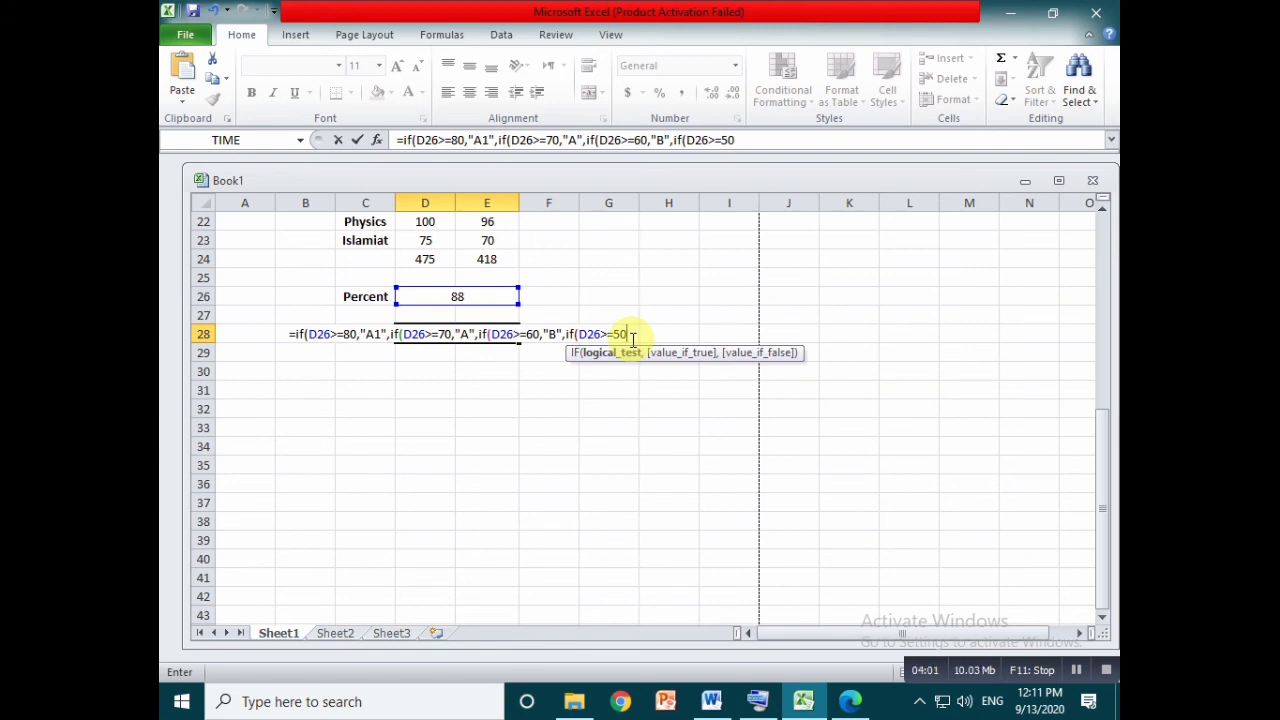
Set the true result of the fourth nested IF in the grade formula to "C".
type(",")
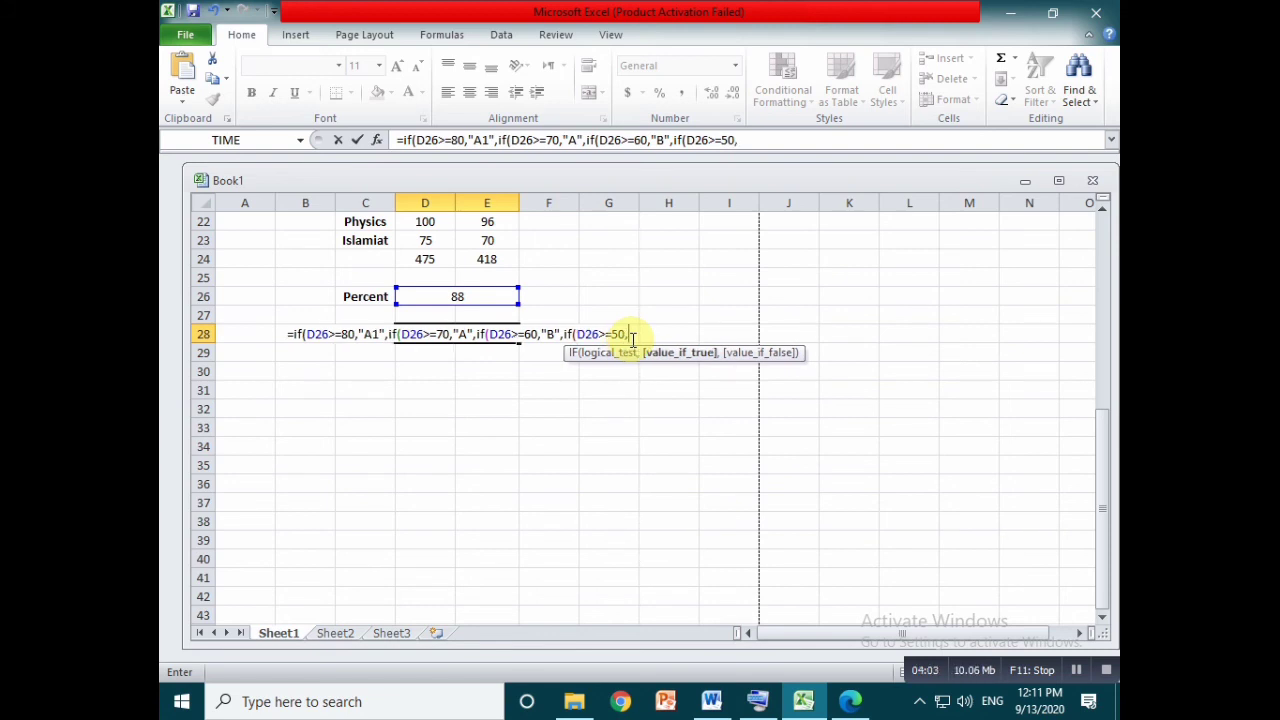
type("\"")
key("BackSpace")
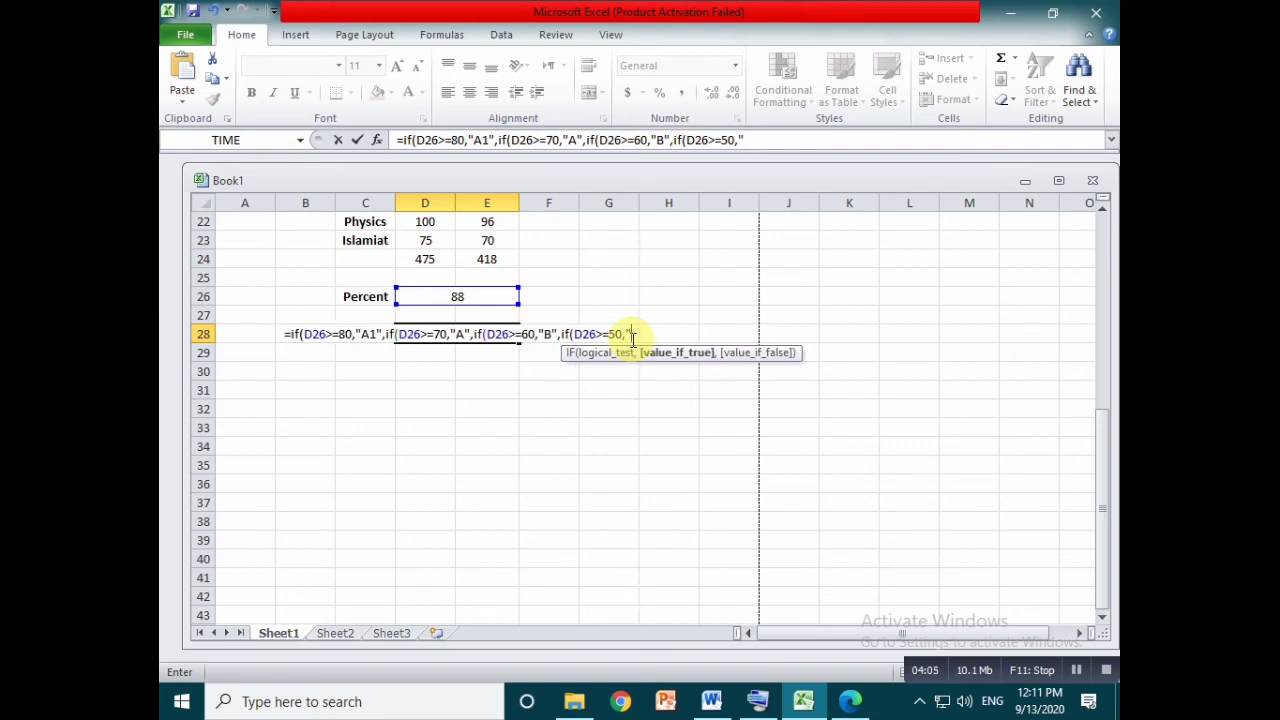
type("c")
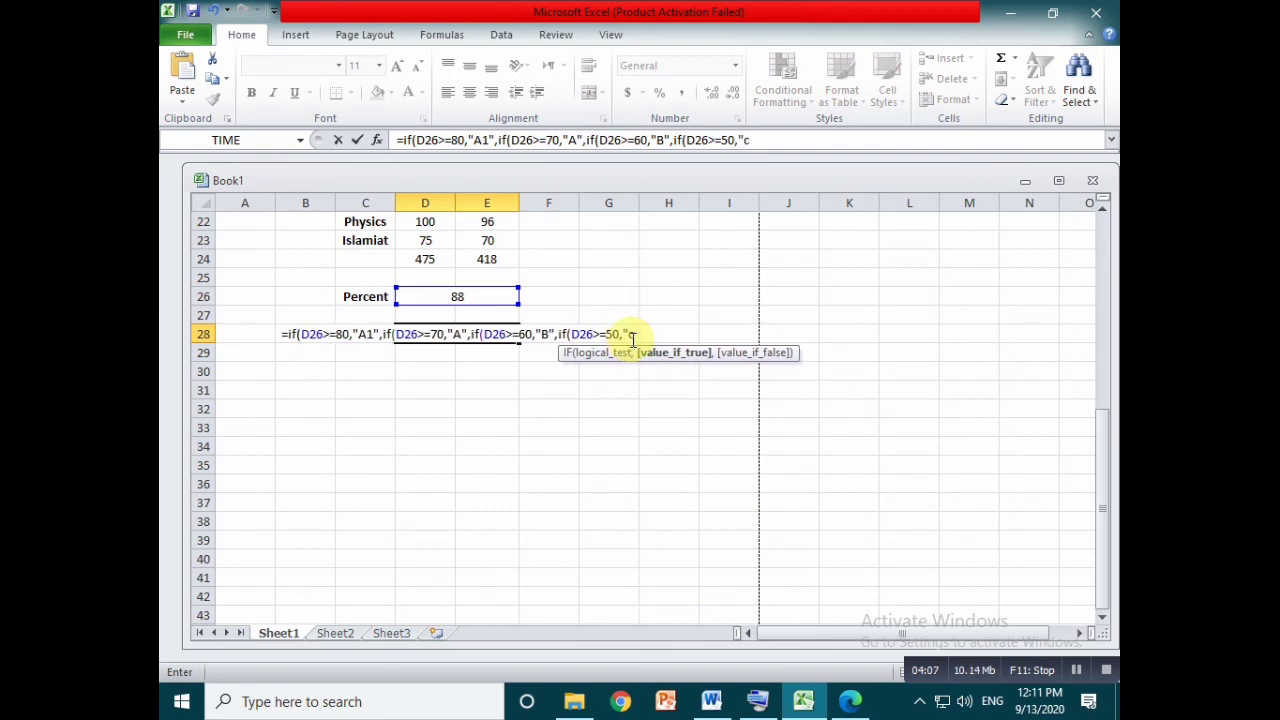
key("BackSpace")
type("XC=")
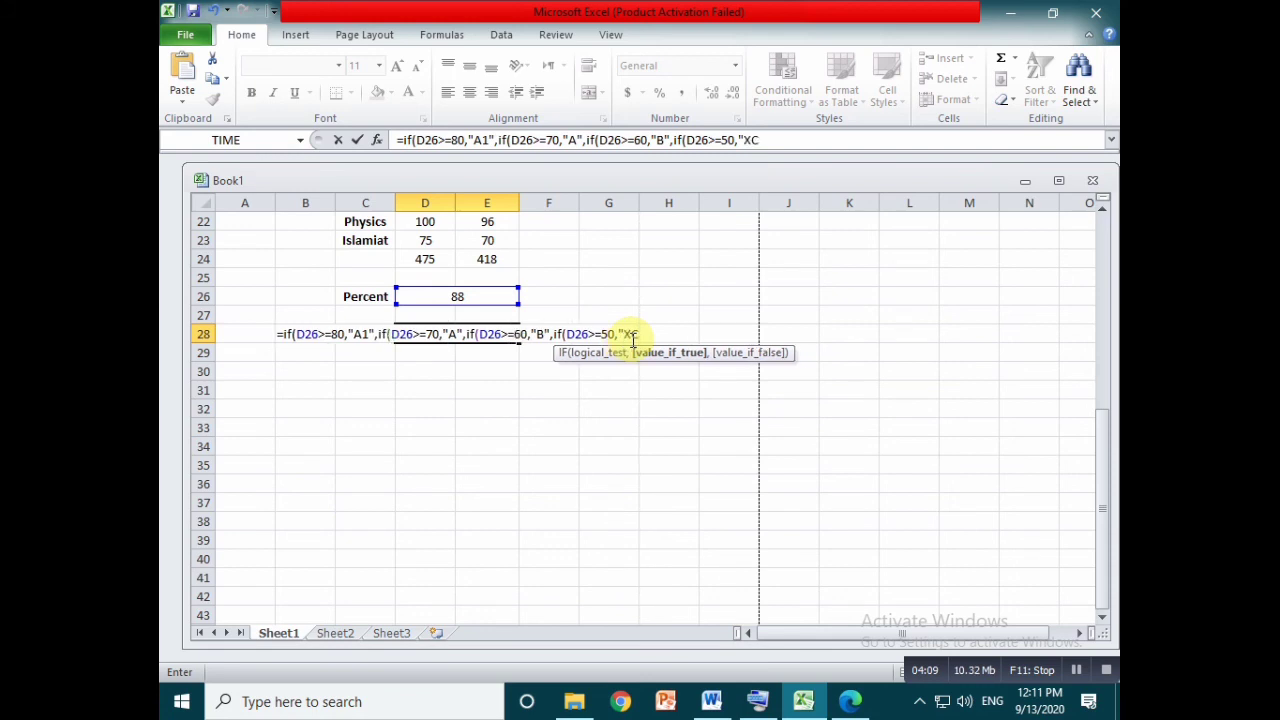
key("BackSpace")
key("BackSpace")
key("BackSpace")
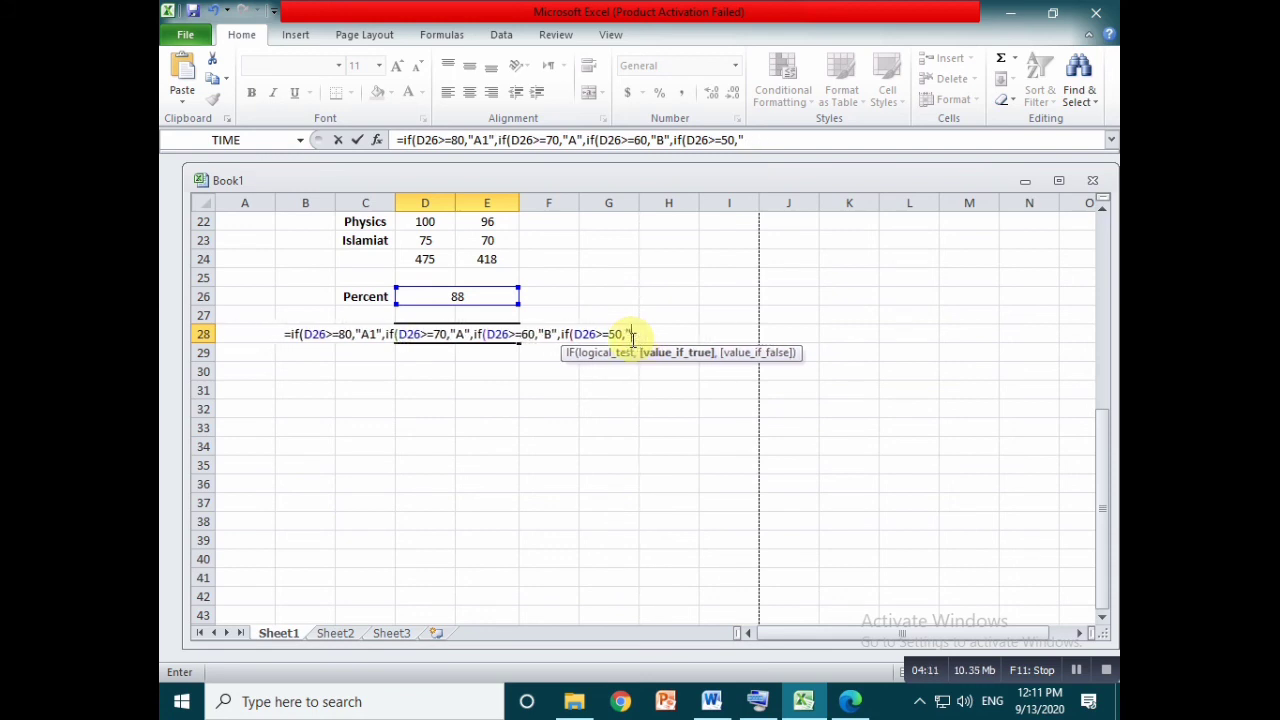
type("C\"")
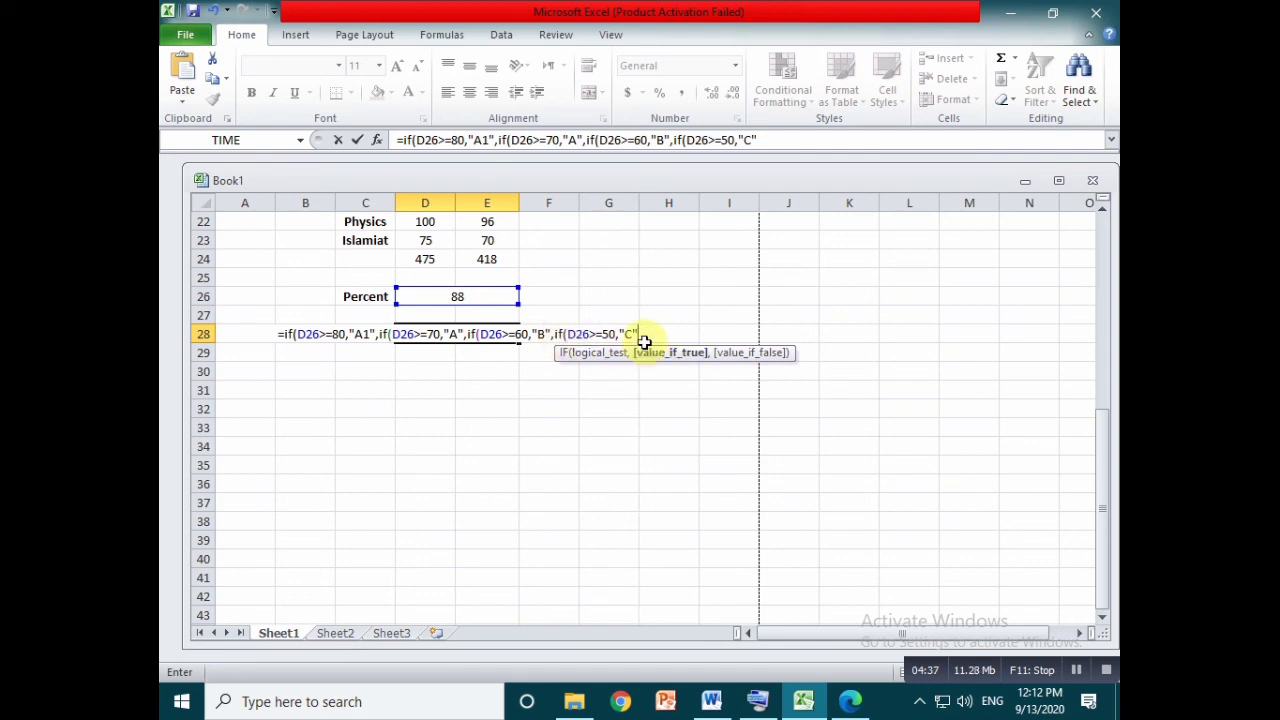
Close all four nested IF functions and enter the grade formula in D28.
type("))")
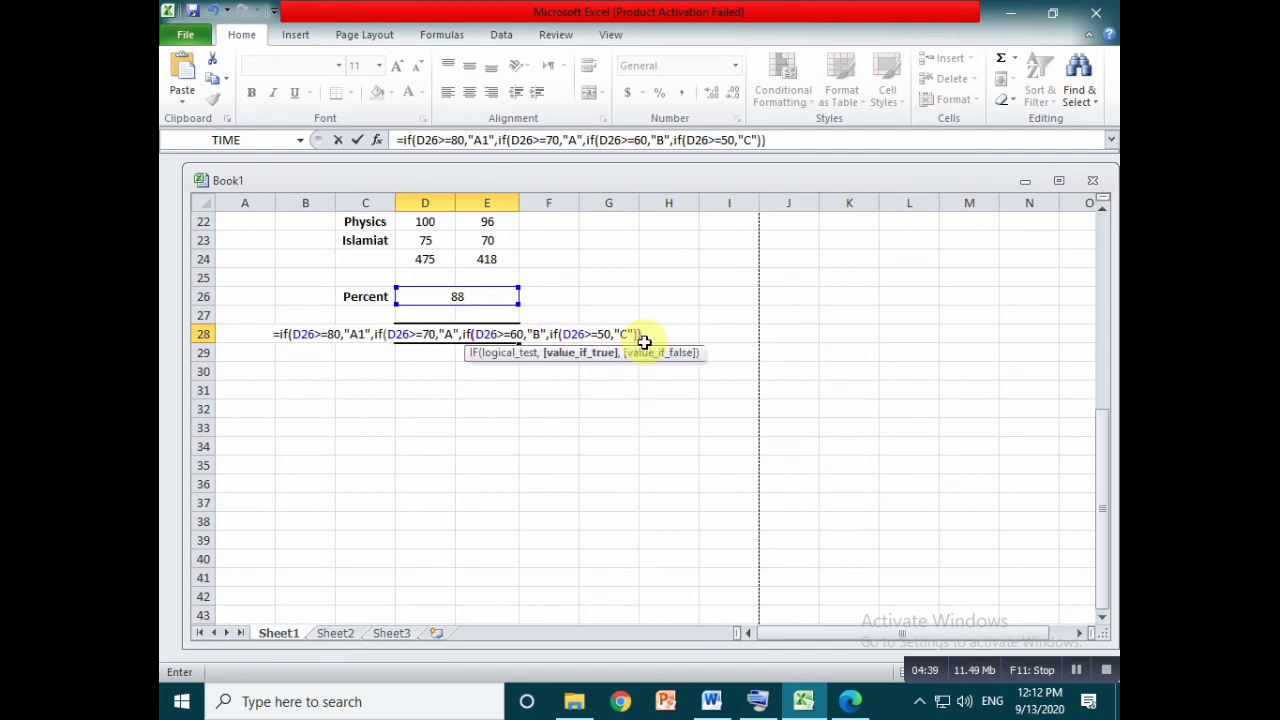
type("))")
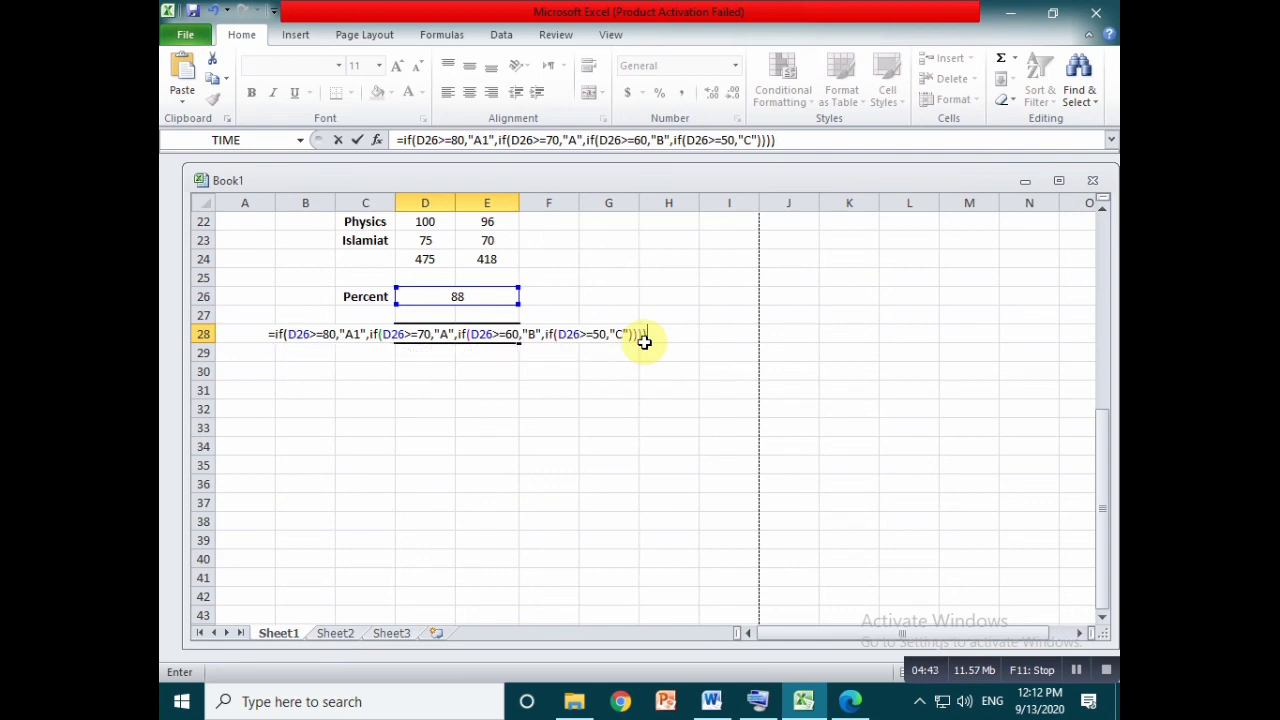
key("Return")
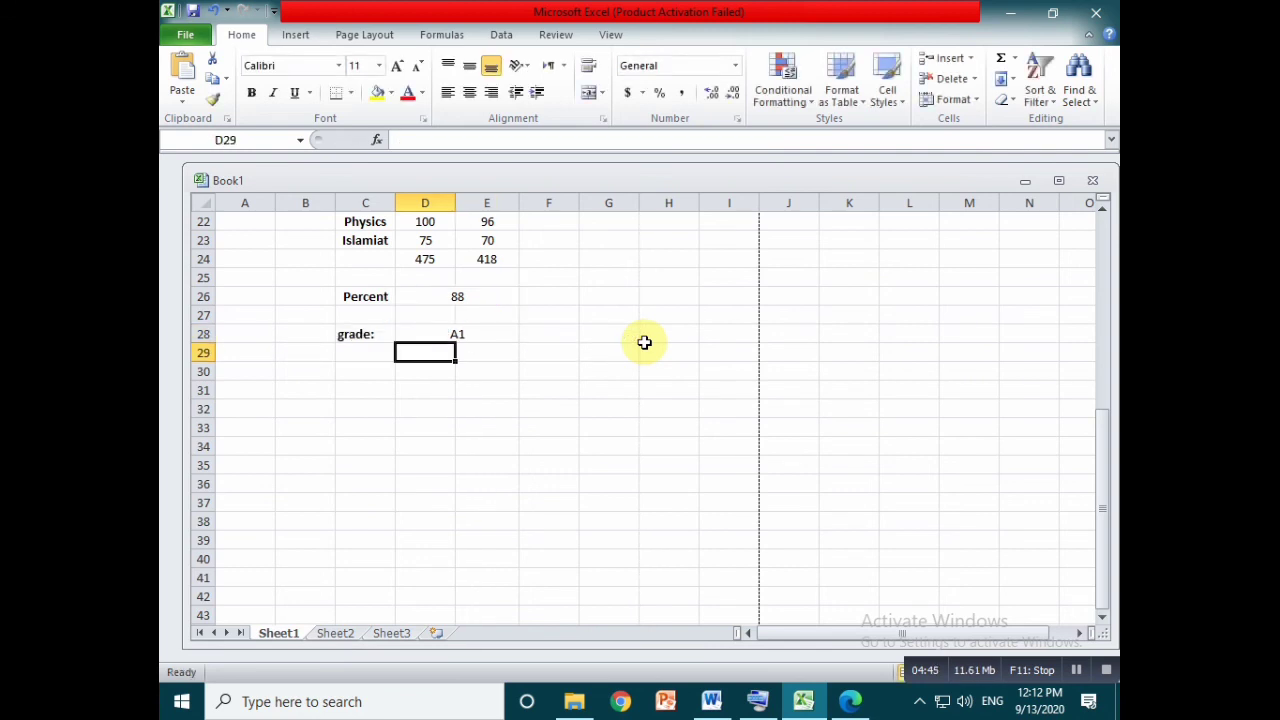
left_click(460, 333)
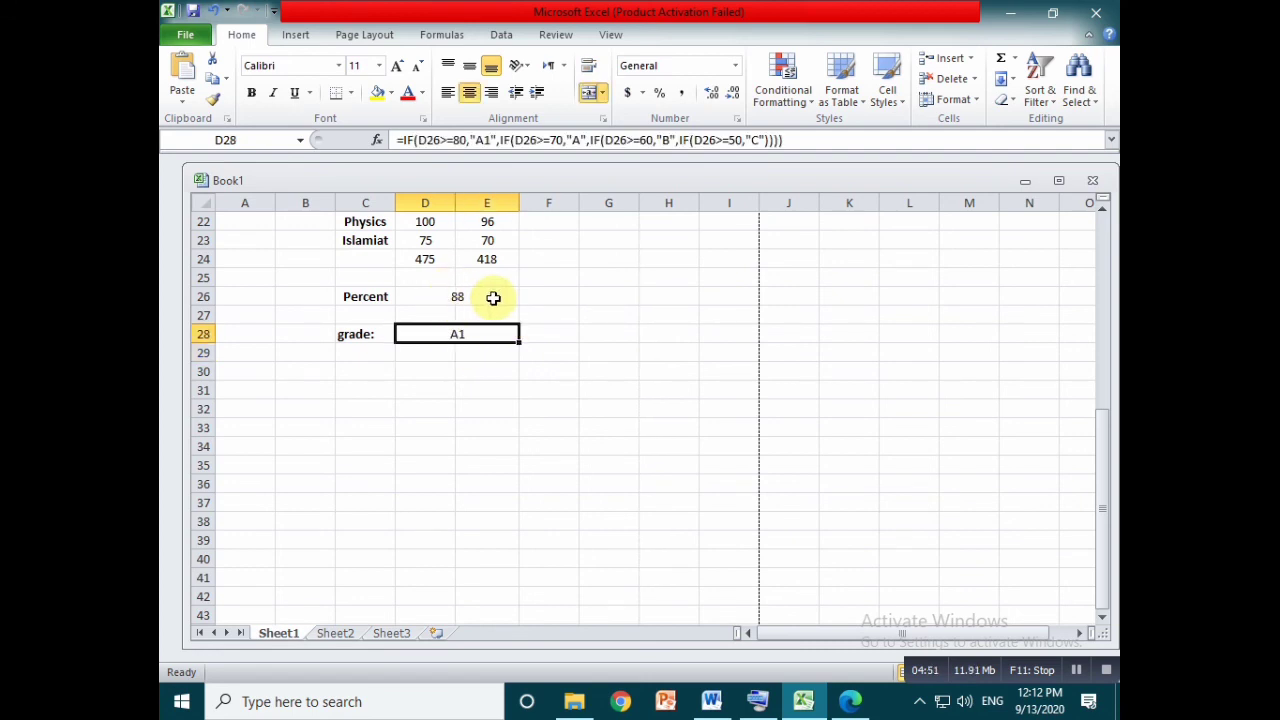
Overwrite the percentage formula in D26 with the value 50 to test the grade.
left_click(456, 298)
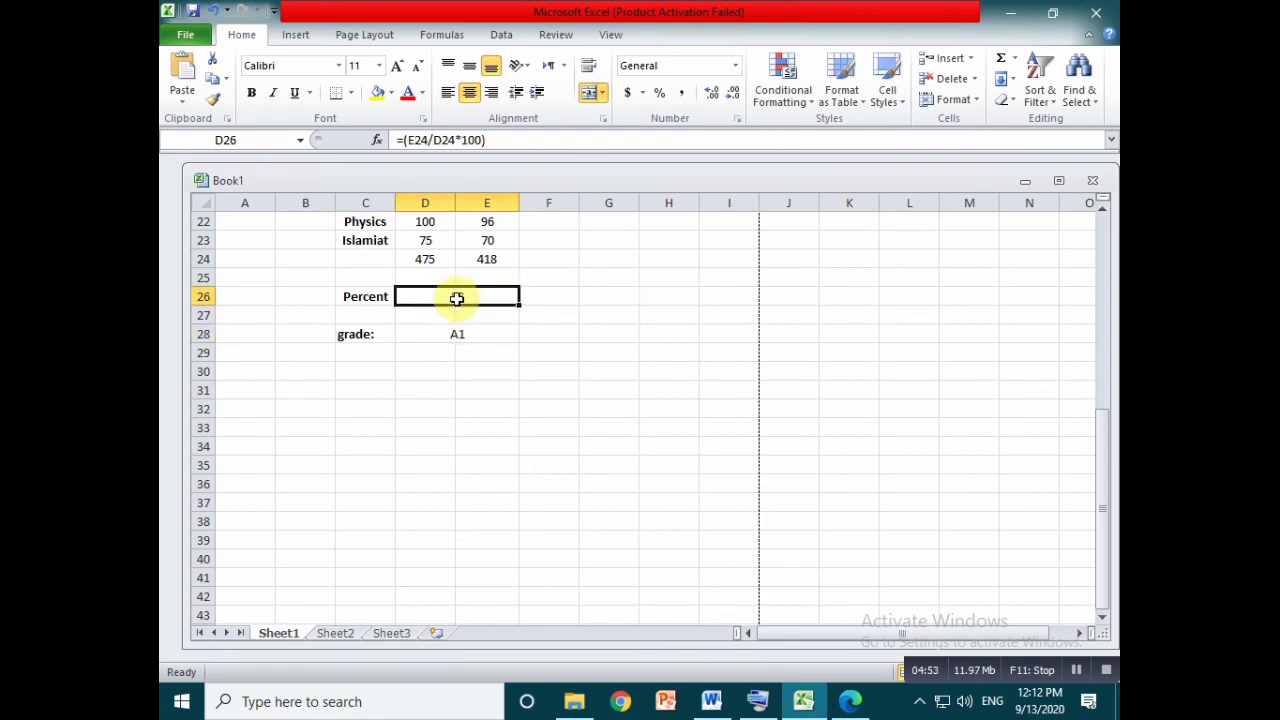
type("5")
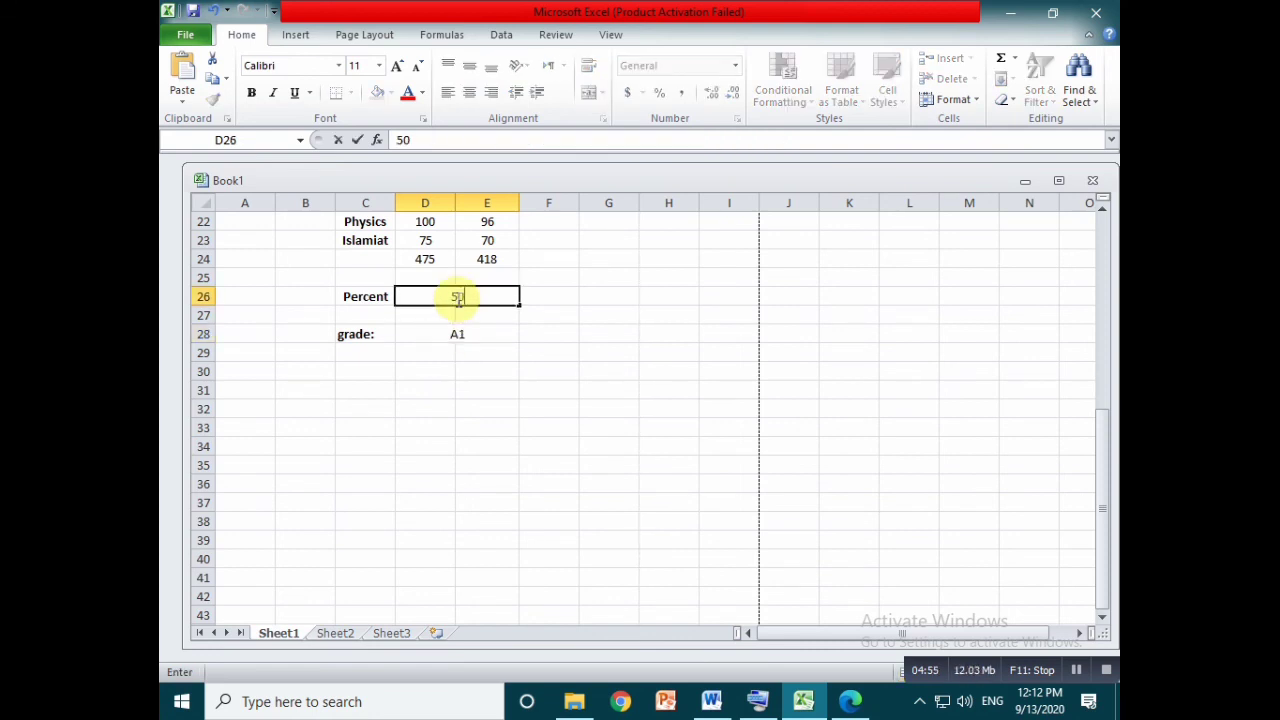
type("0")
key("Return")
left_click(590, 322)
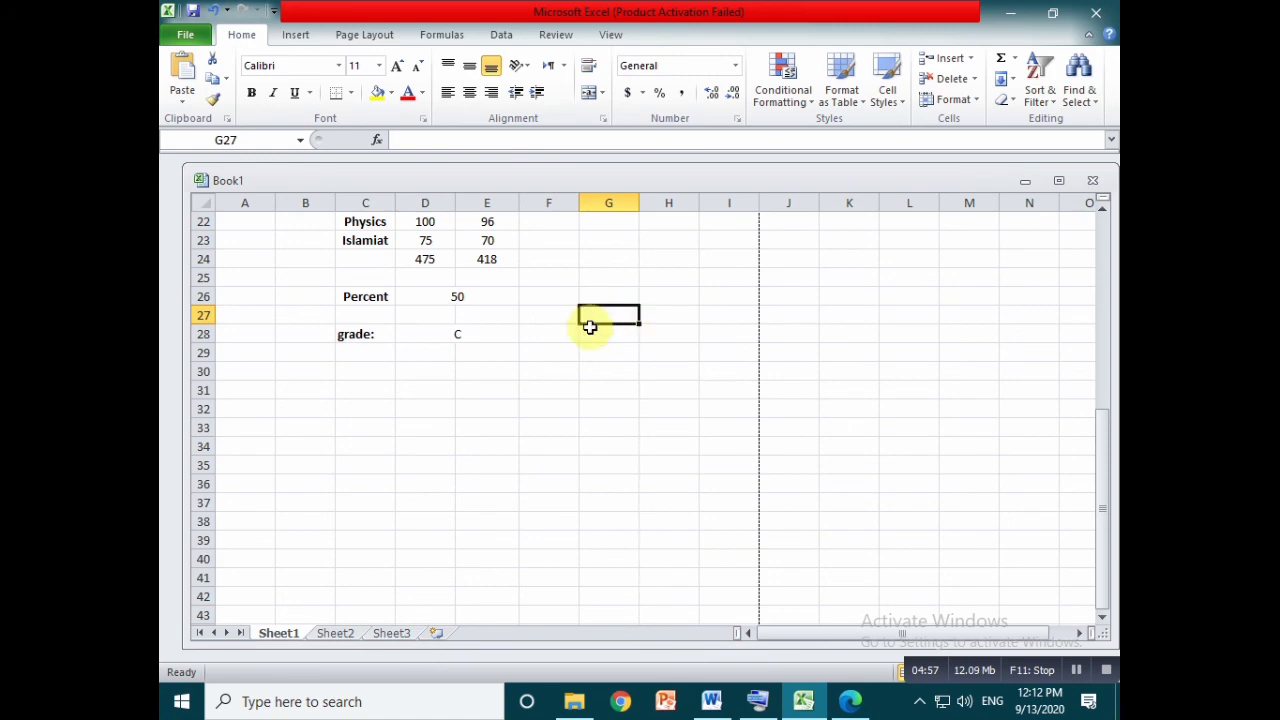
Change the obtained marks to 40 for English in E19 and 10 for Islamiat in E23.
scroll(380, 375, "up", 6)
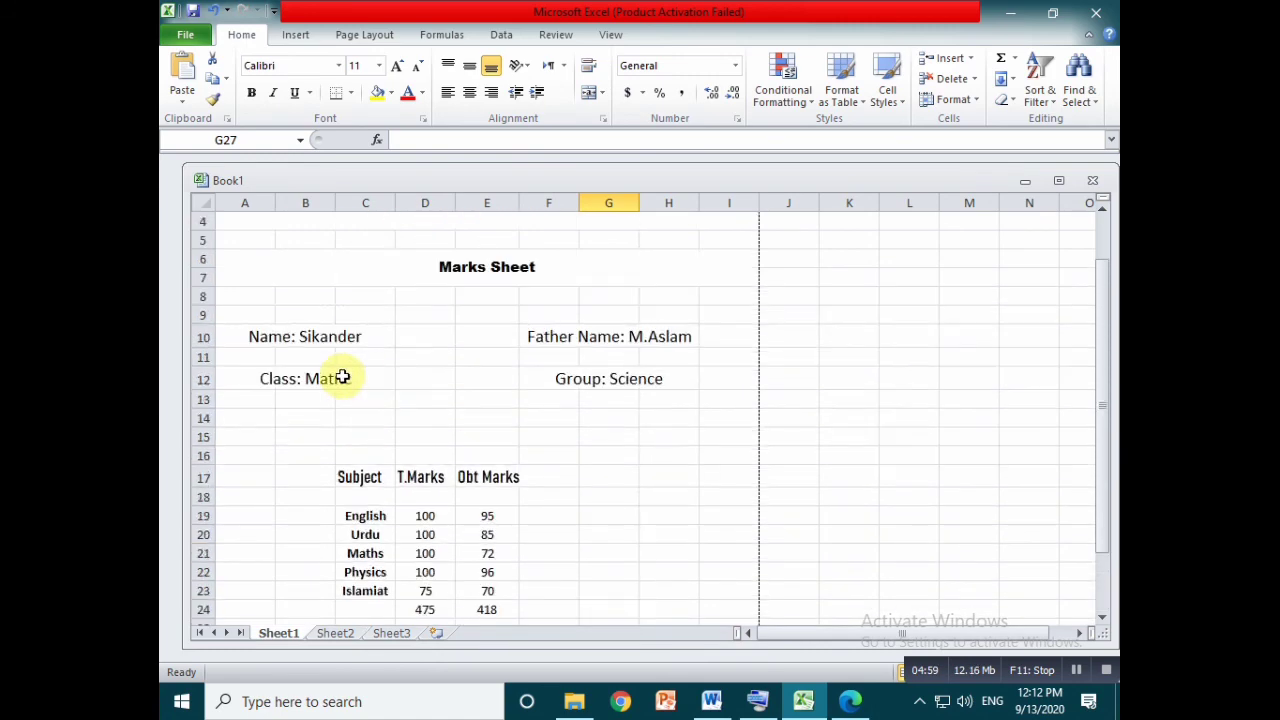
scroll(290, 355, "up", 1)
scroll(400, 360, "down", 4)
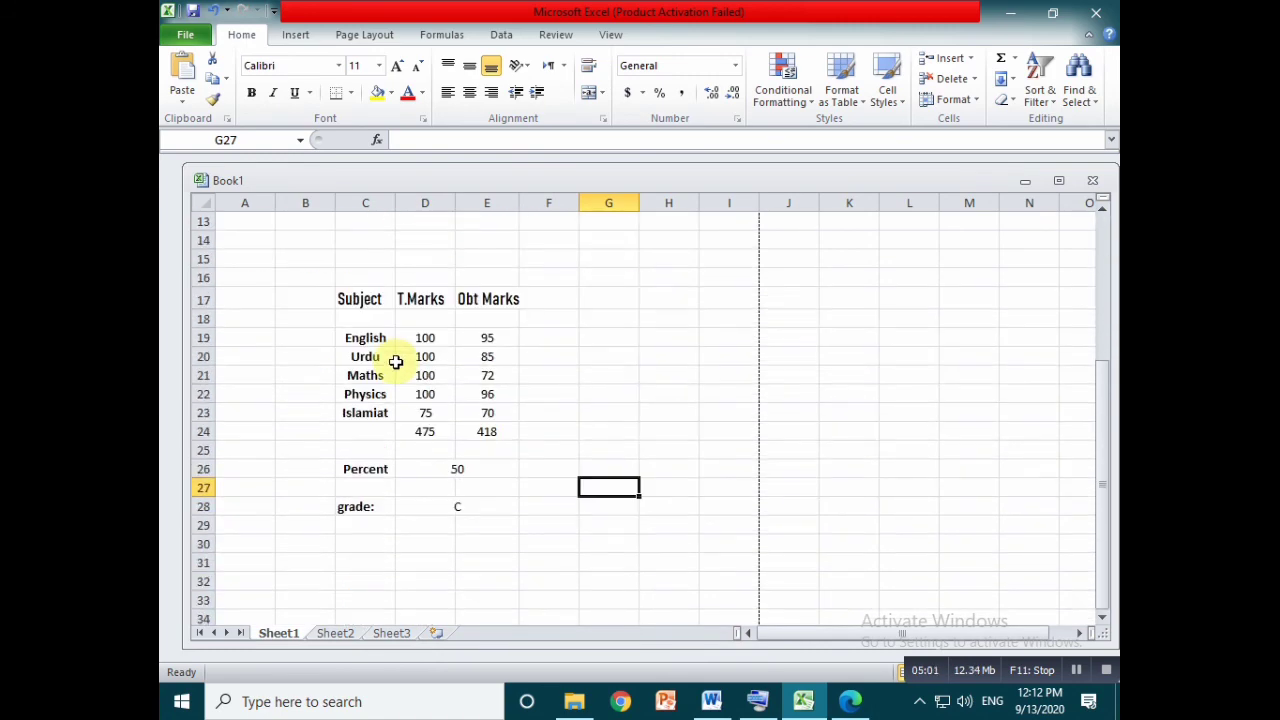
left_click(488, 341)
type("40")
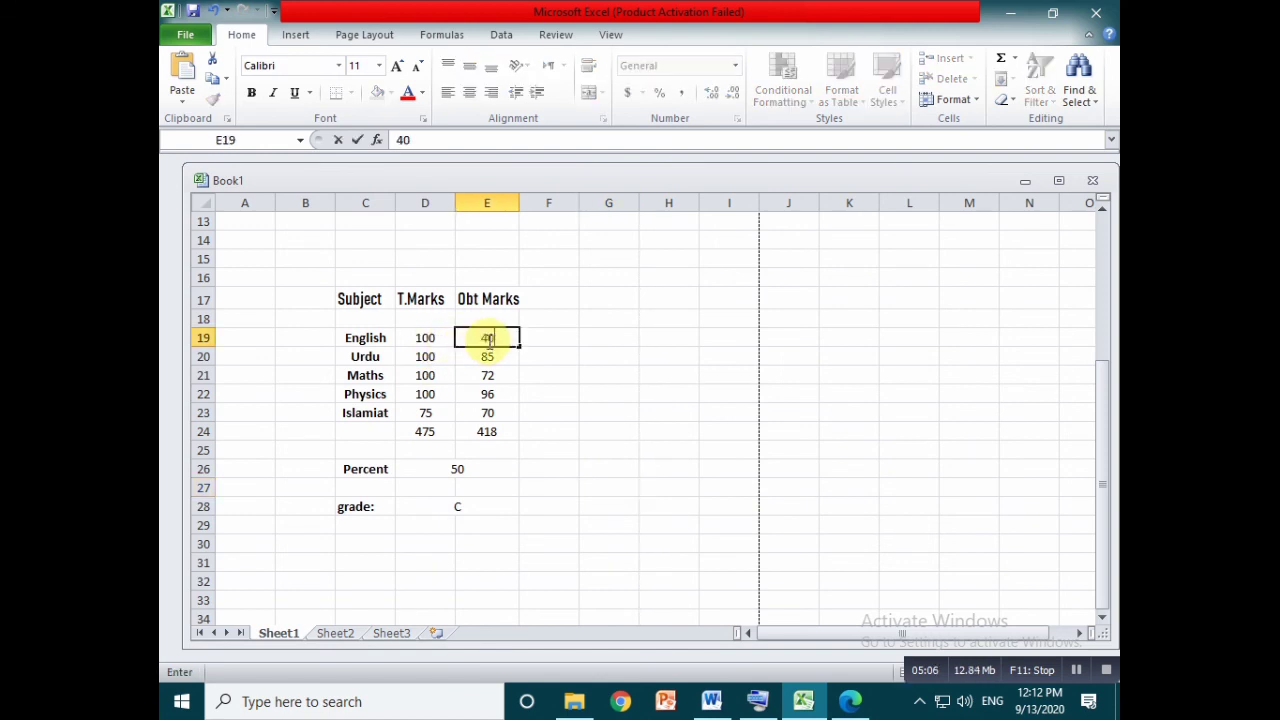
key("Return")
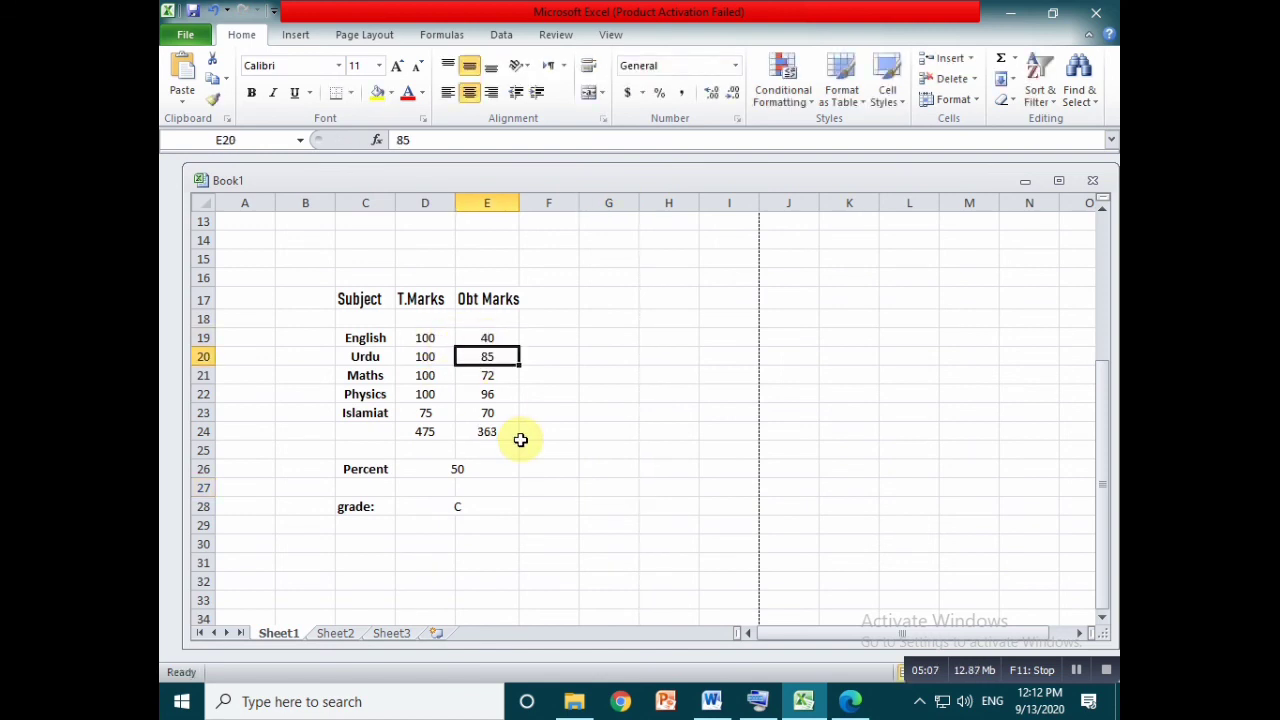
left_click(486, 410)
type("10")
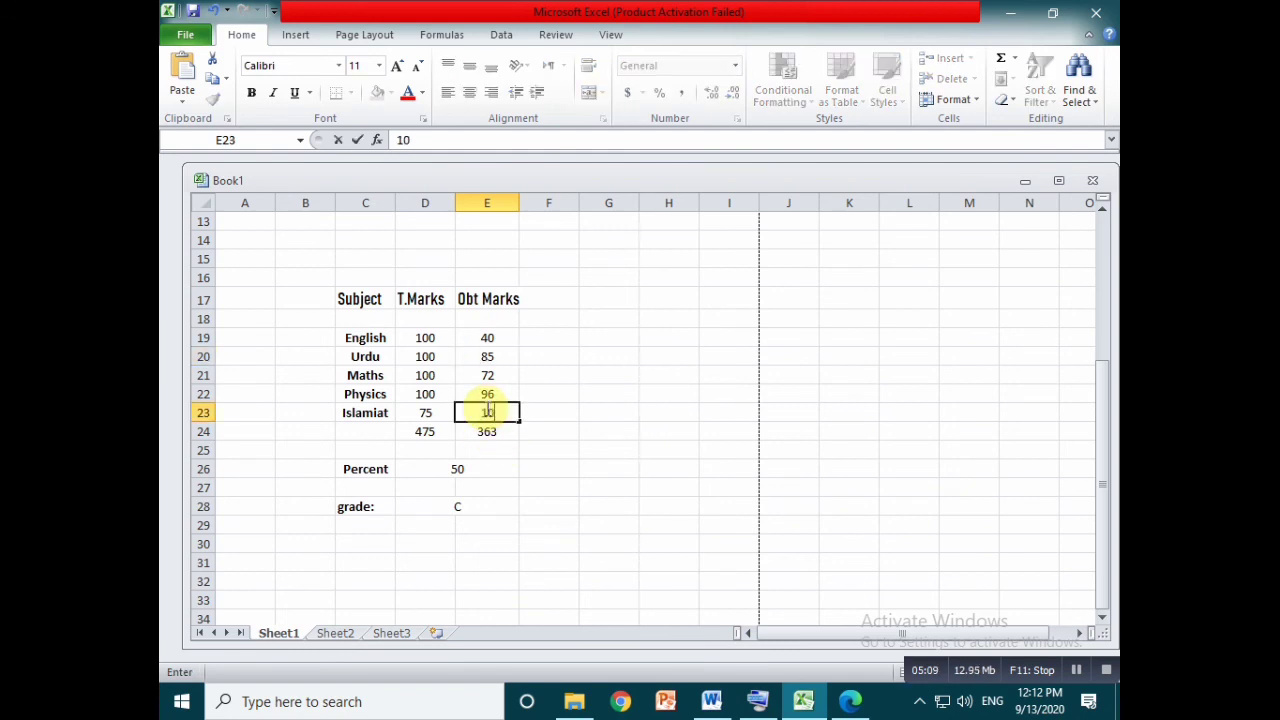
key("Return")
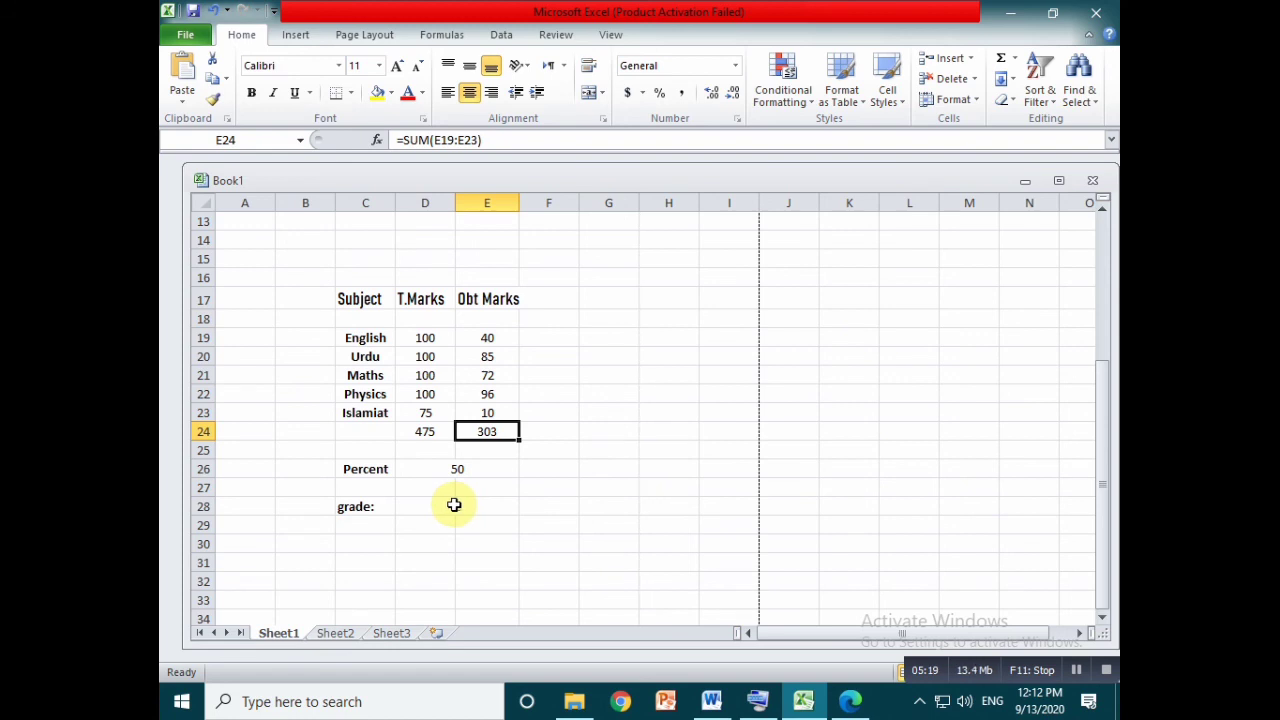
Apply All Borders to the "Abc School" heading and the "Marks Sheet" heading.
scroll(345, 405, "up", 4)
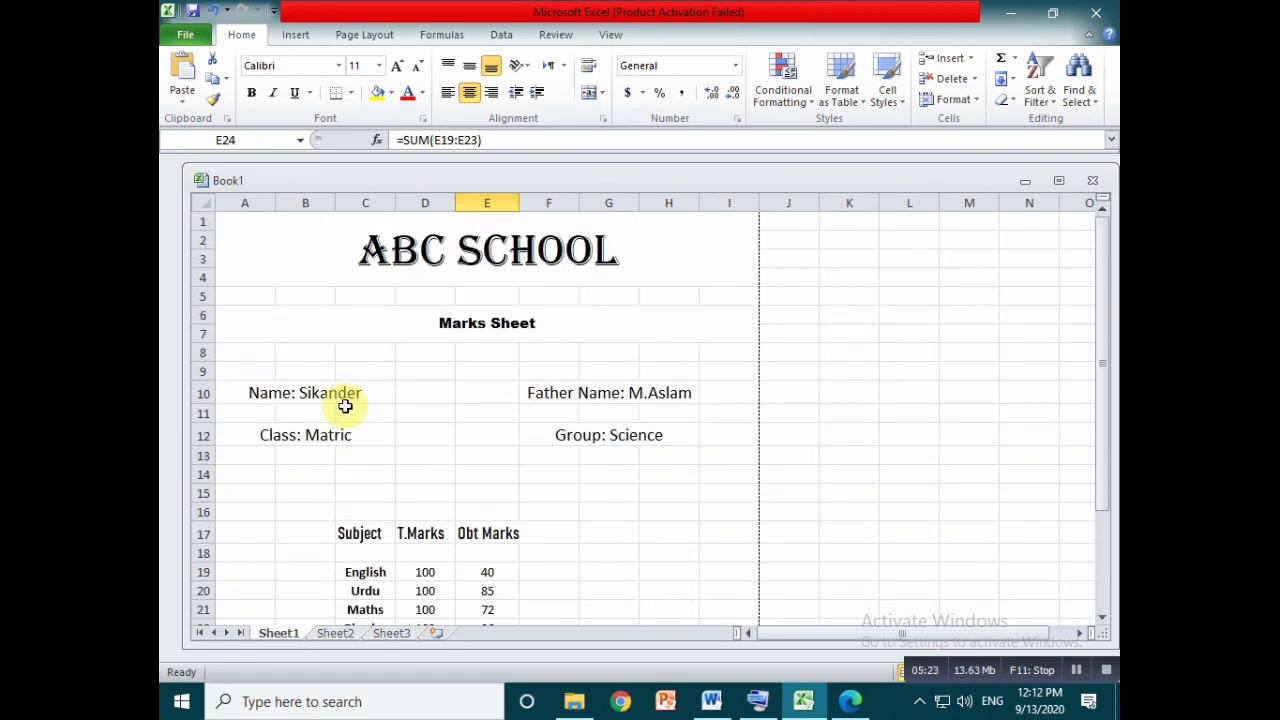
left_click(245, 240)
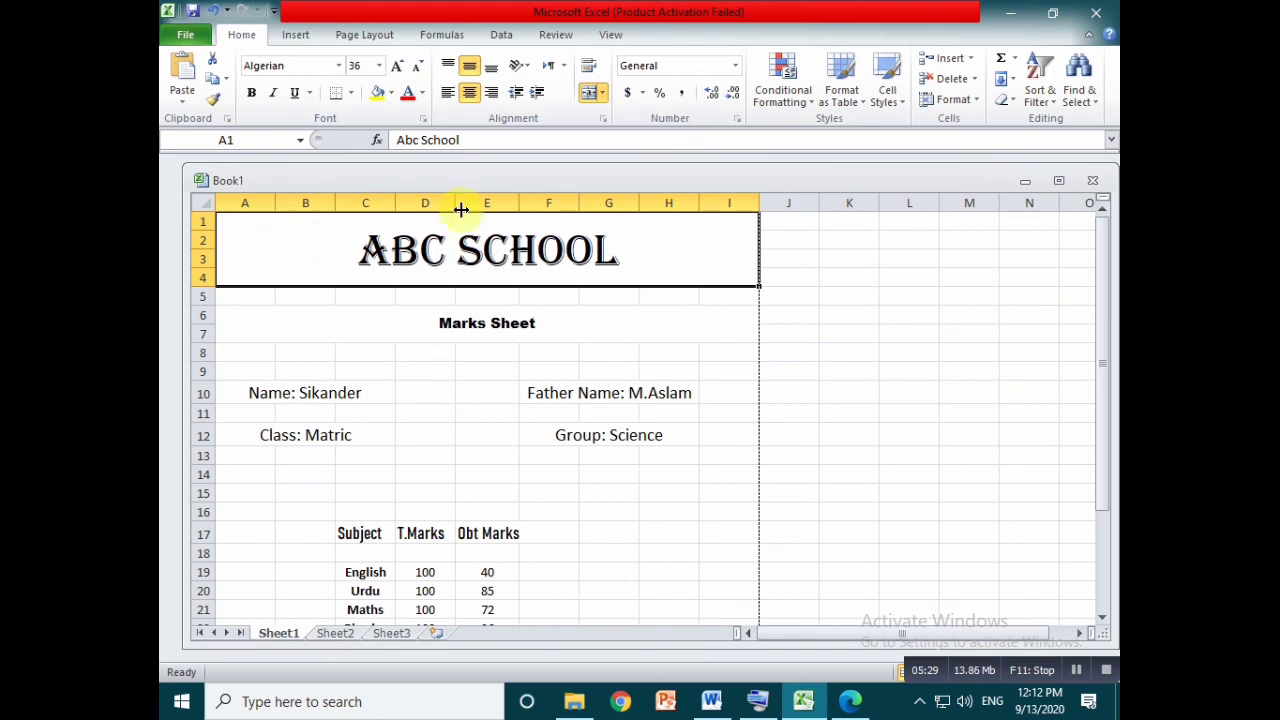
left_click(351, 94)
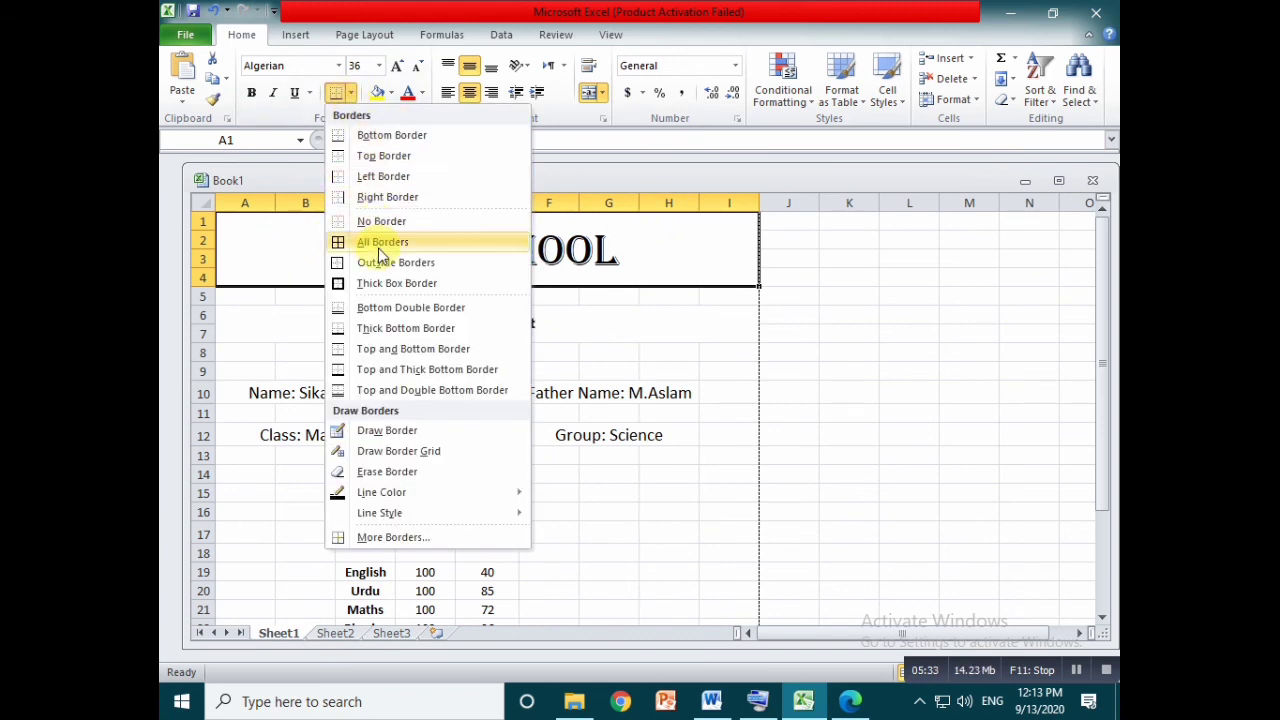
left_click(380, 245)
left_click(283, 326)
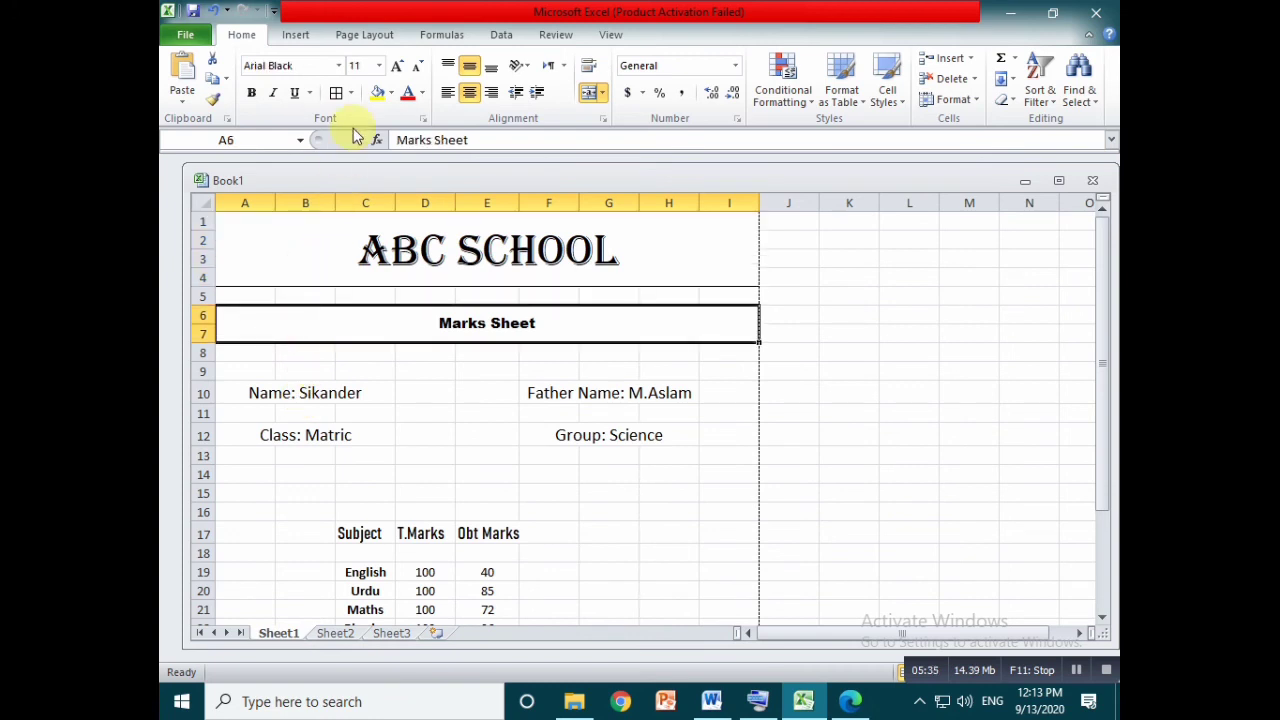
left_click(351, 93)
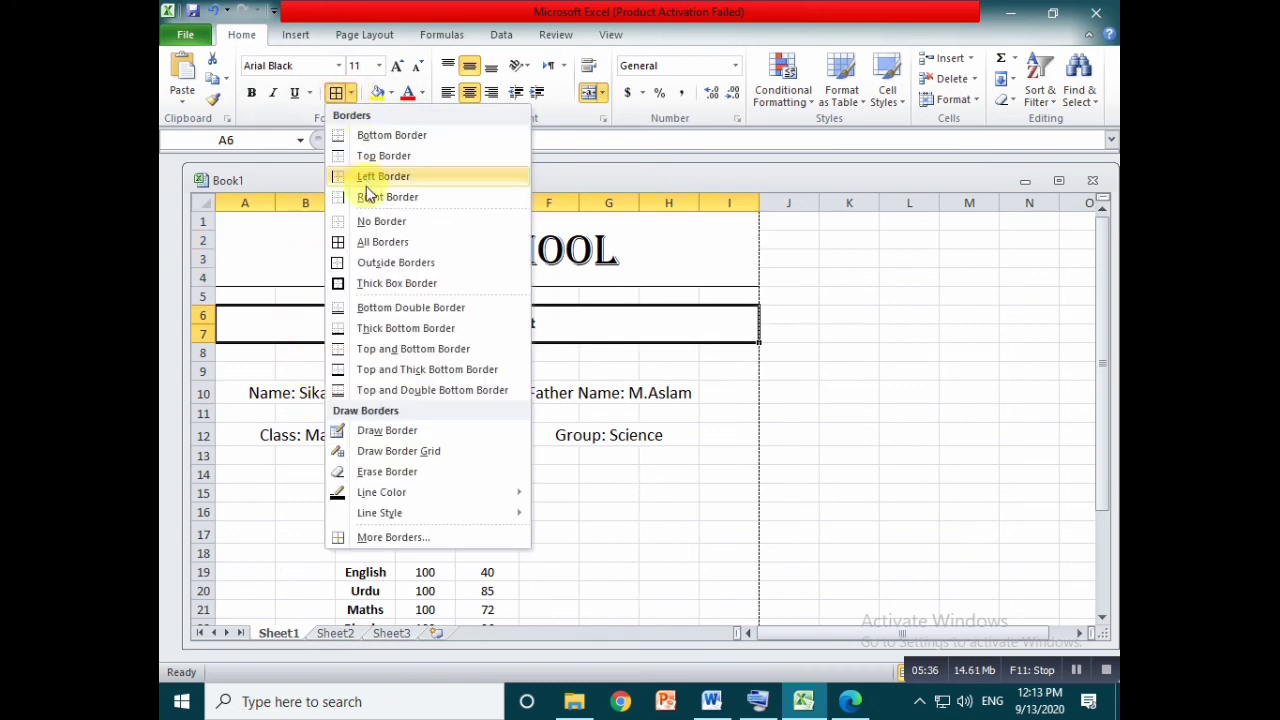
left_click(380, 245)
Apply All Borders to the student name cell A10 and the father name cell F10.
left_click(265, 388)
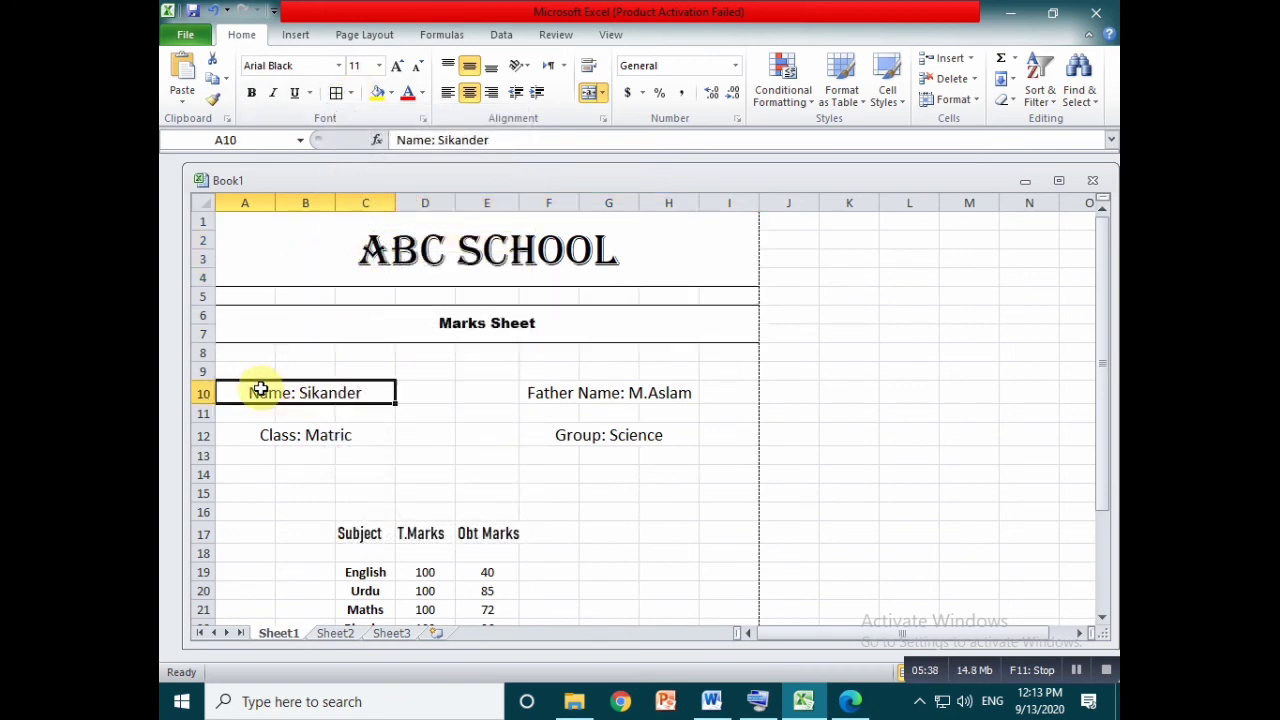
left_click(351, 93)
left_click(365, 247)
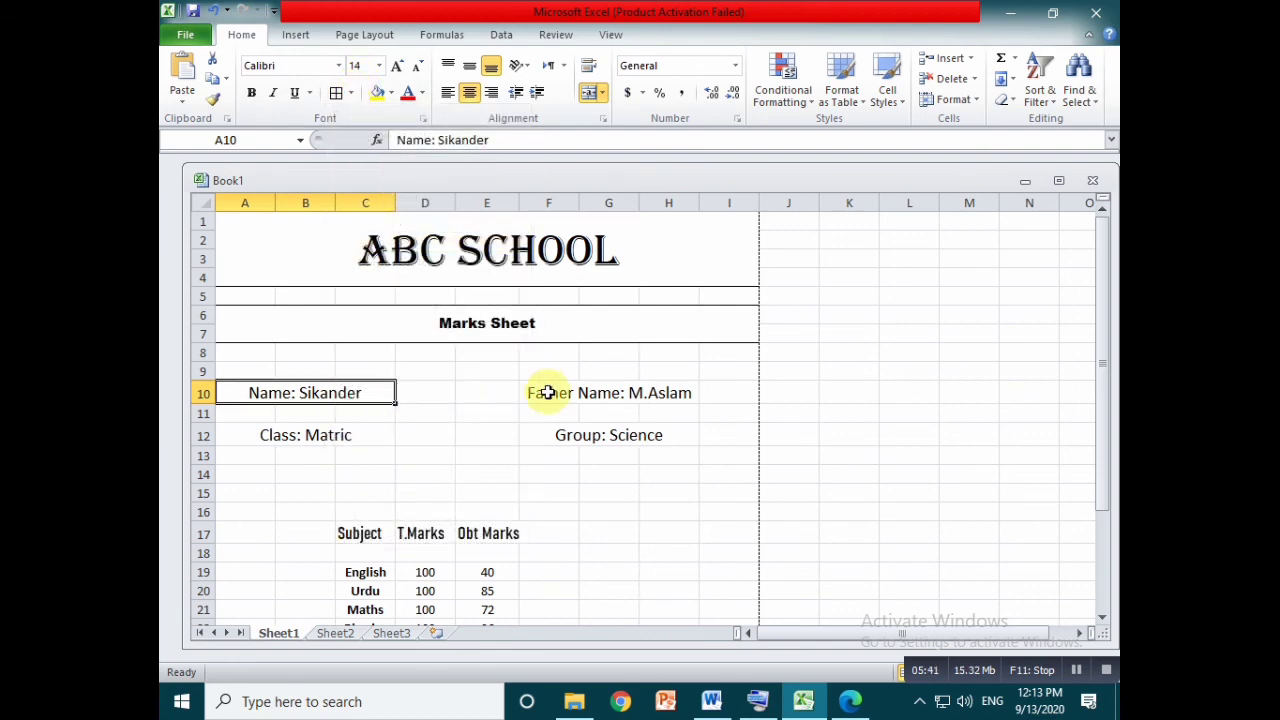
left_click(548, 393)
left_click(351, 93)
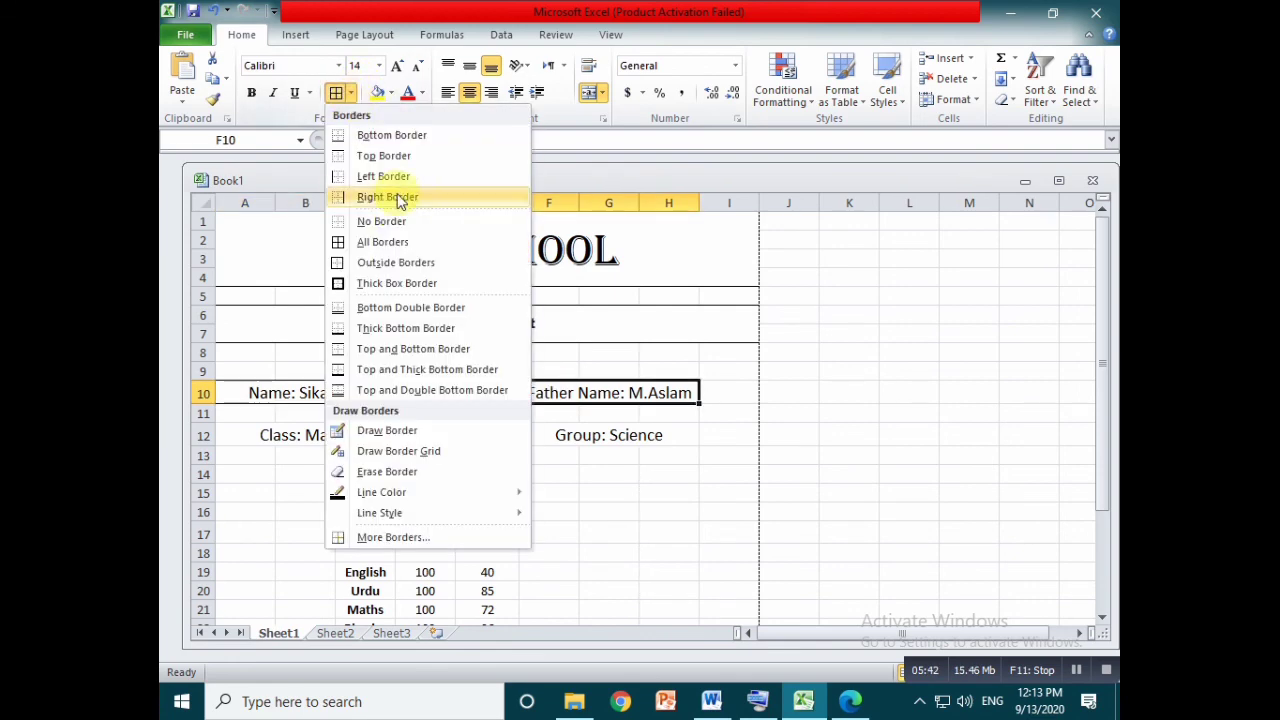
left_click(400, 245)
Apply All Borders to the class cell A12 and the group cell F12.
left_click(288, 432)
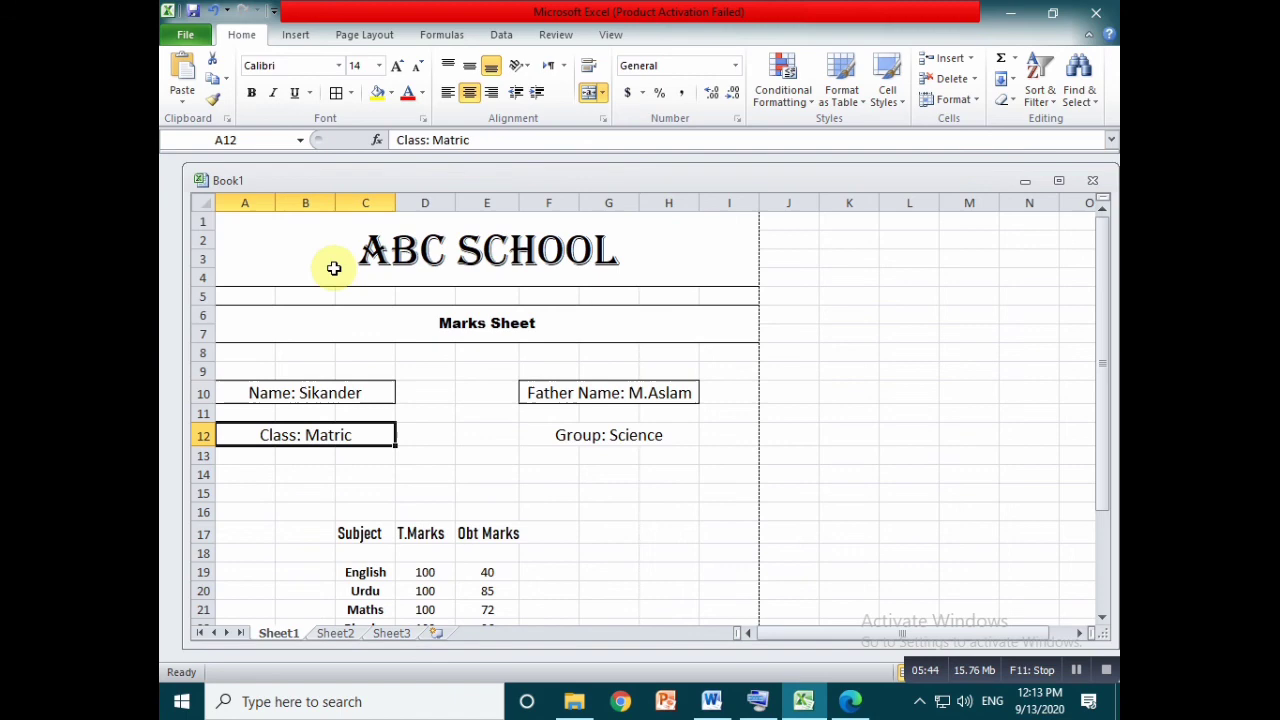
left_click(352, 93)
left_click(371, 263)
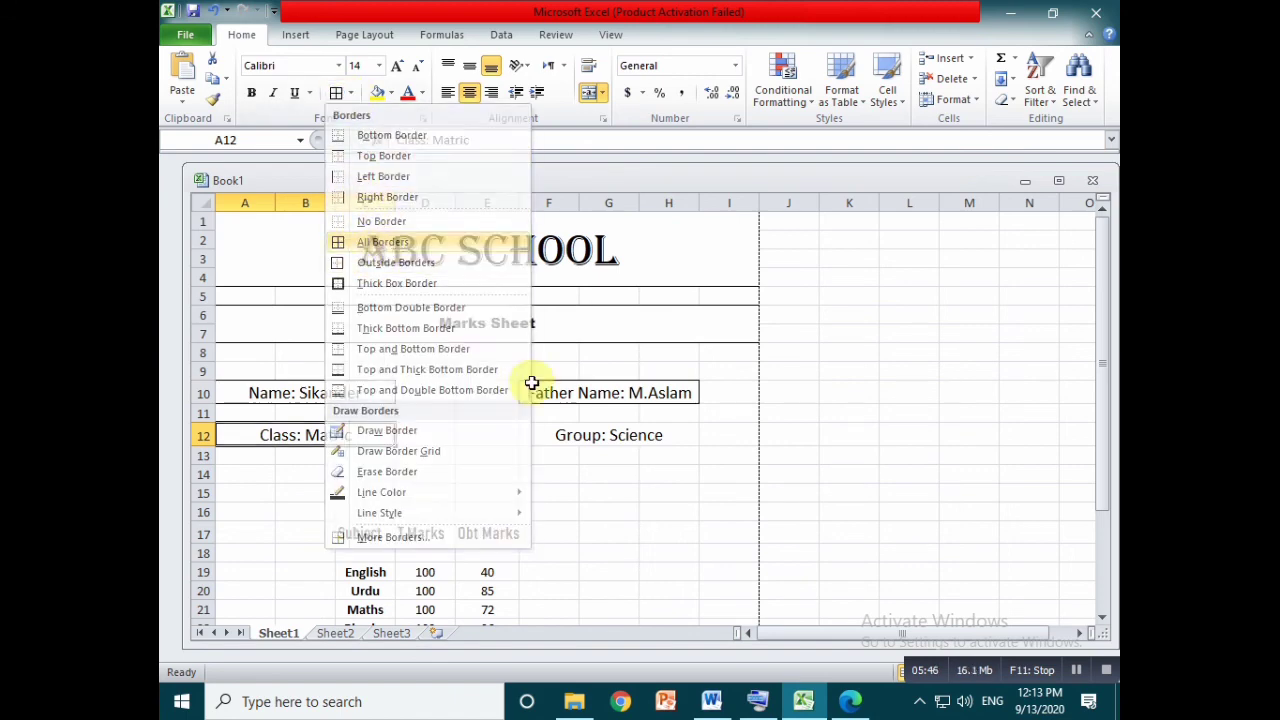
left_click(586, 430)
left_click(351, 93)
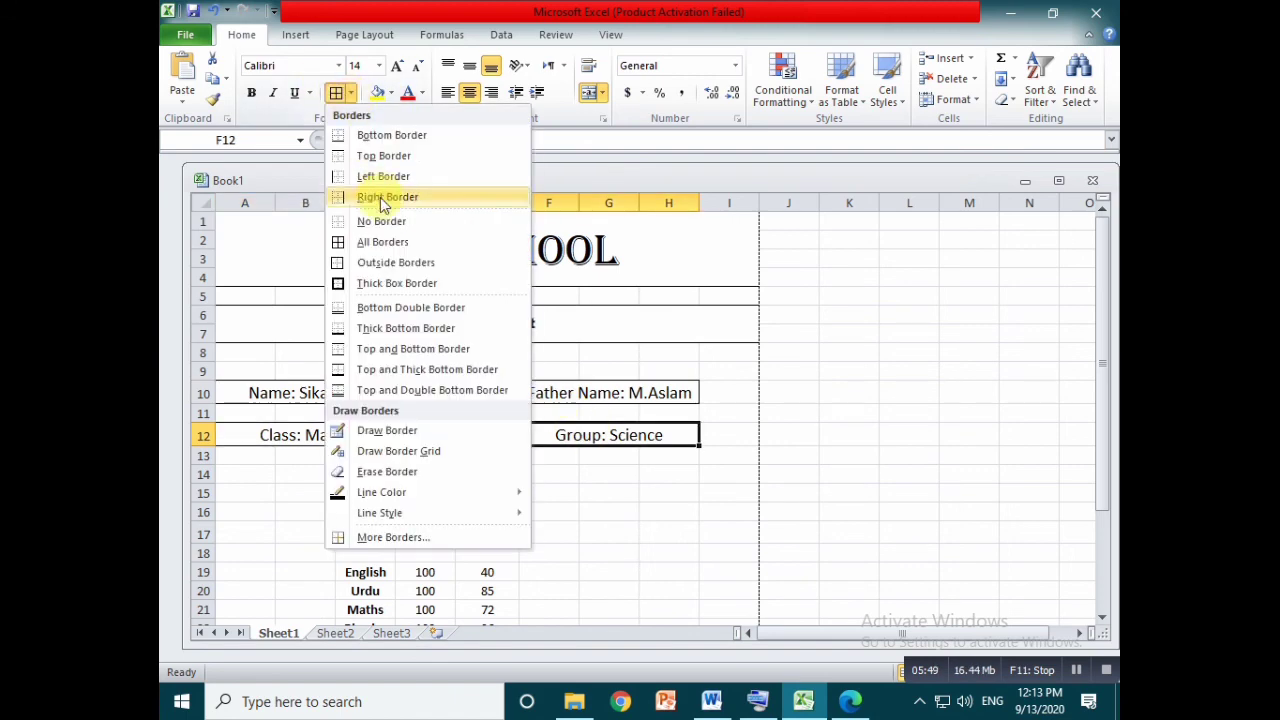
left_click(370, 245)
Apply All Borders to the subject marks table in C17:E24, including the totals row.
scroll(371, 463, "down", 3)
left_click_drag(352, 364, 478, 495)
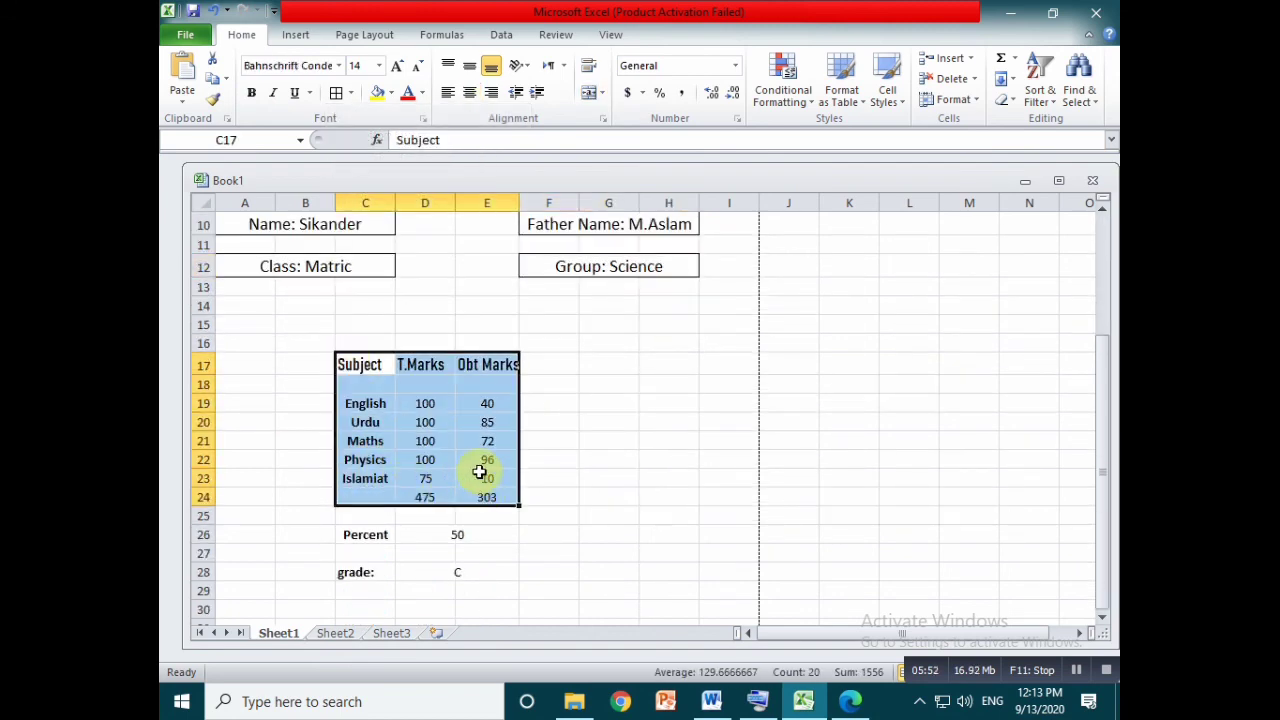
left_click(353, 93)
left_click(370, 244)
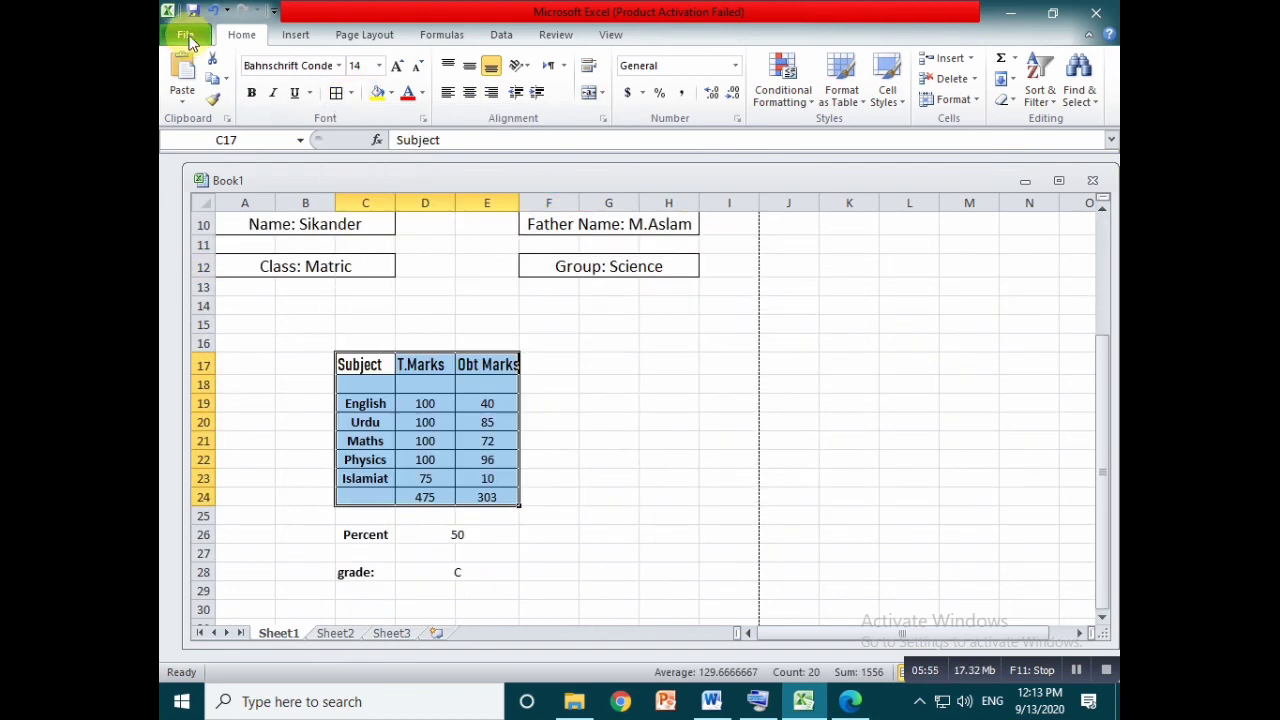
Check the marks sheet's page layout in the print preview and return to the worksheet.
left_click(185, 36)
left_click(235, 283)
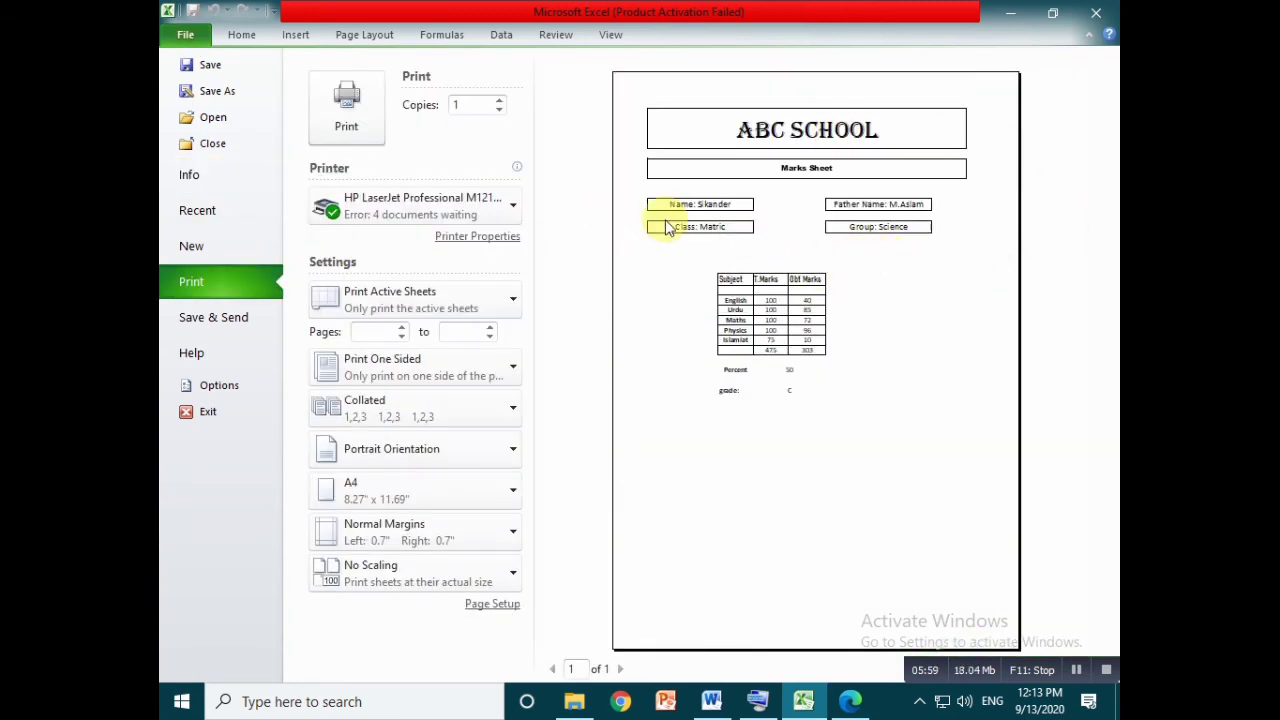
left_click(183, 36)
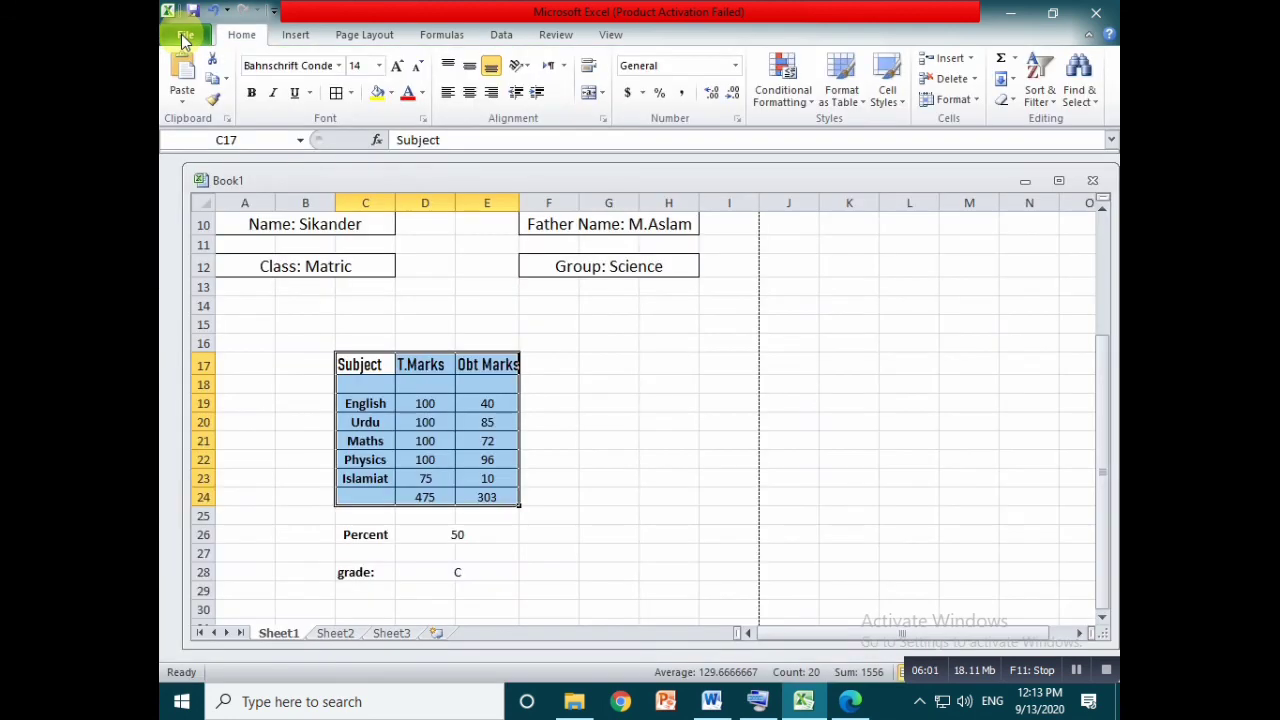